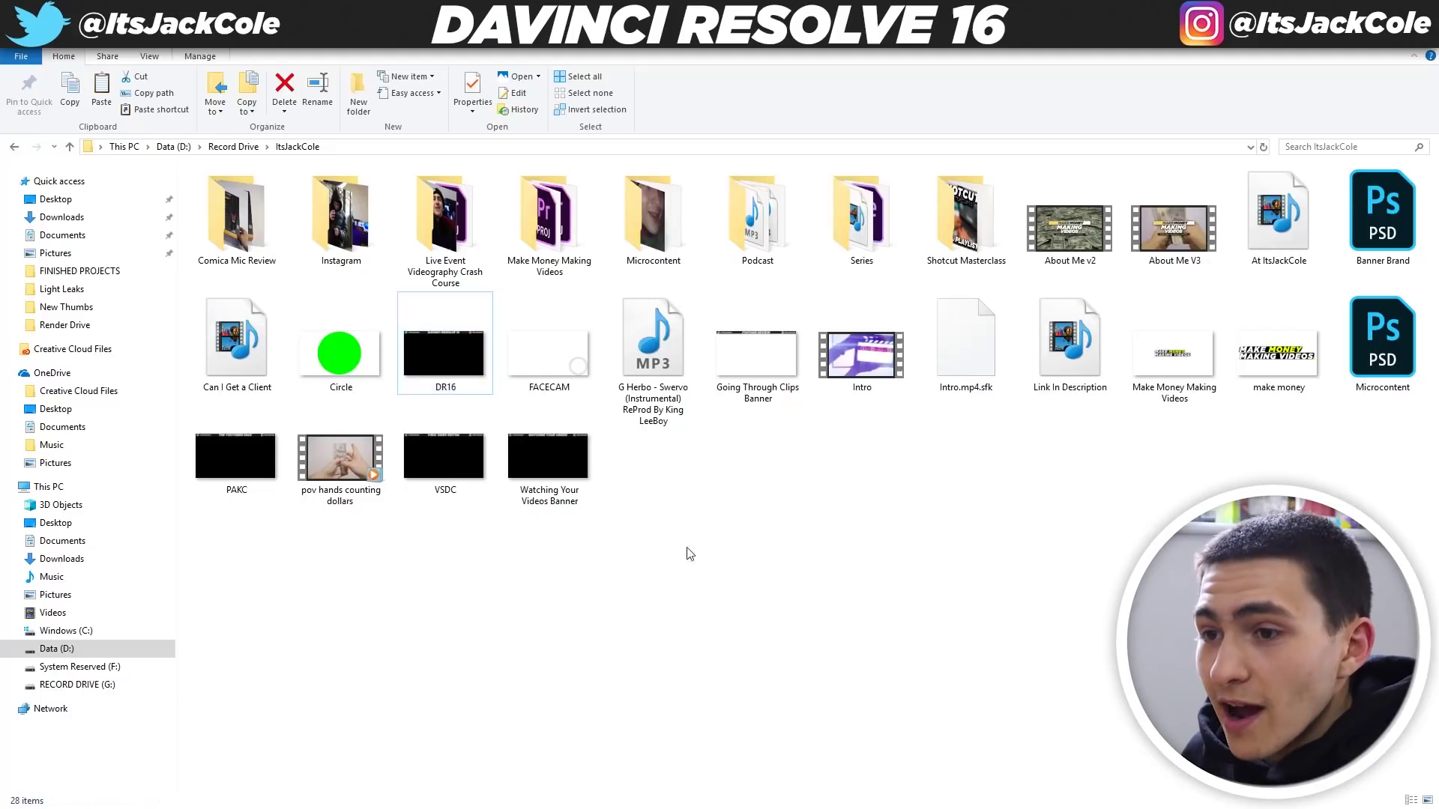
Step: Go back to the Record Drive folder and open its YouTube Videos folder
left_click(690, 553)
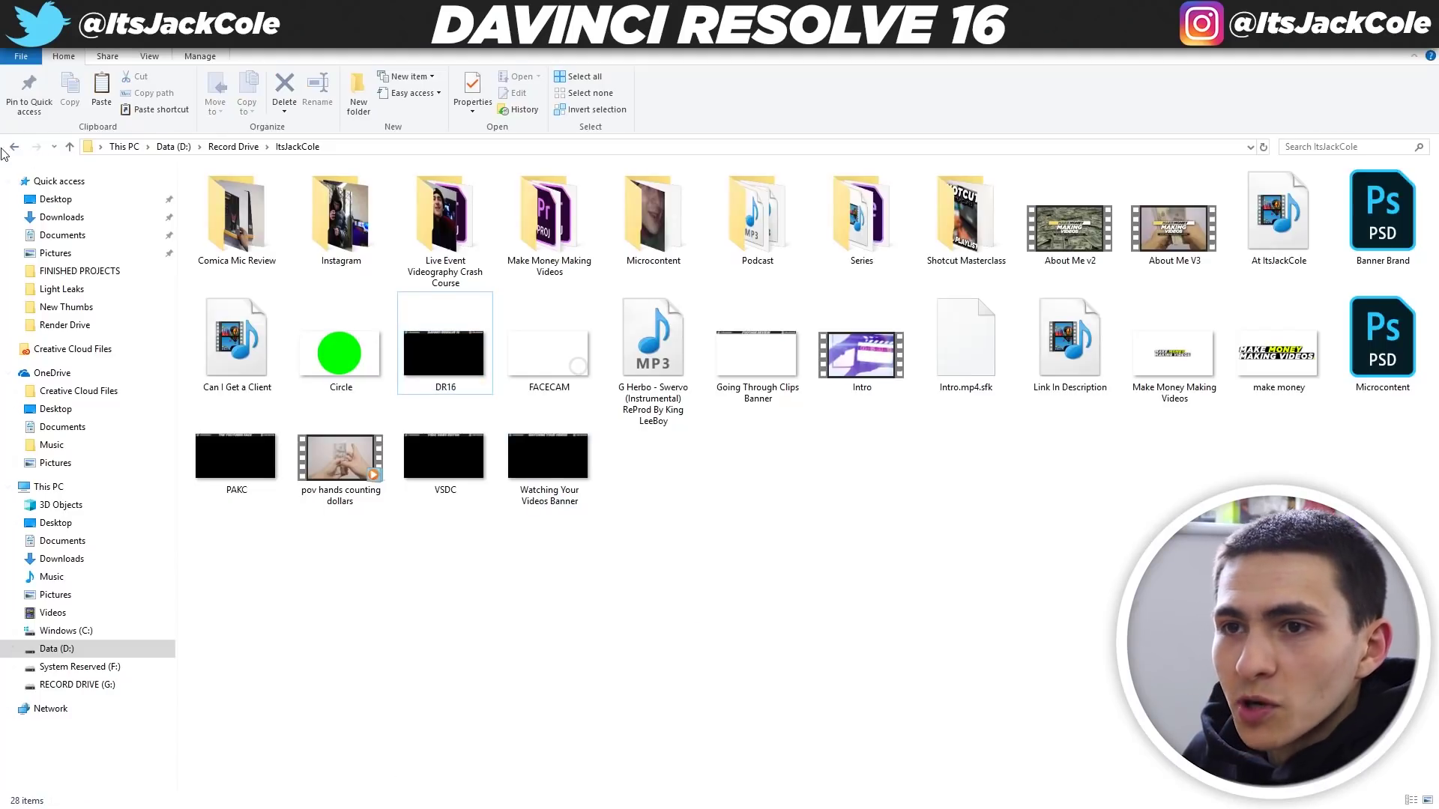
left_click(14, 147)
left_click(1406, 252)
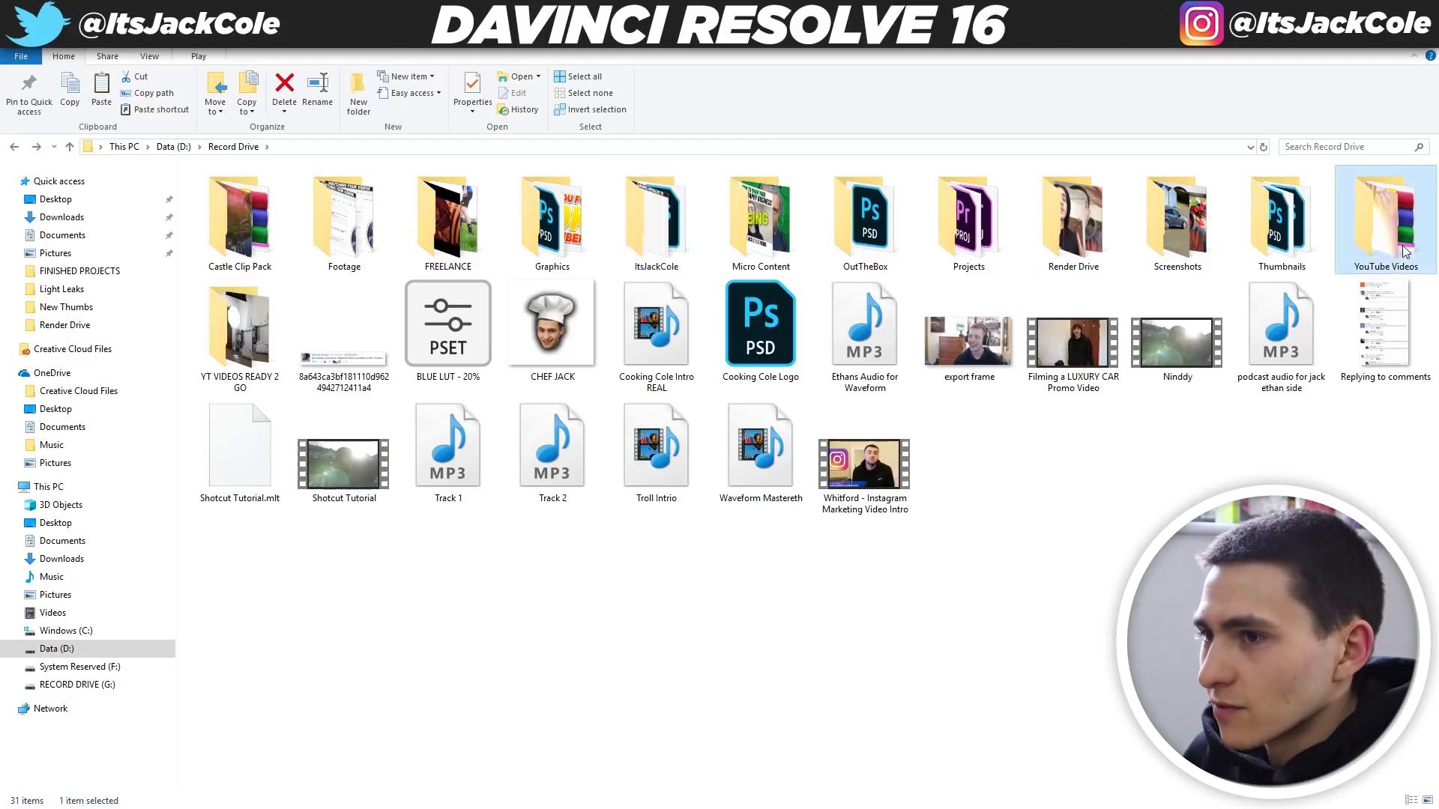
double_click(1406, 253)
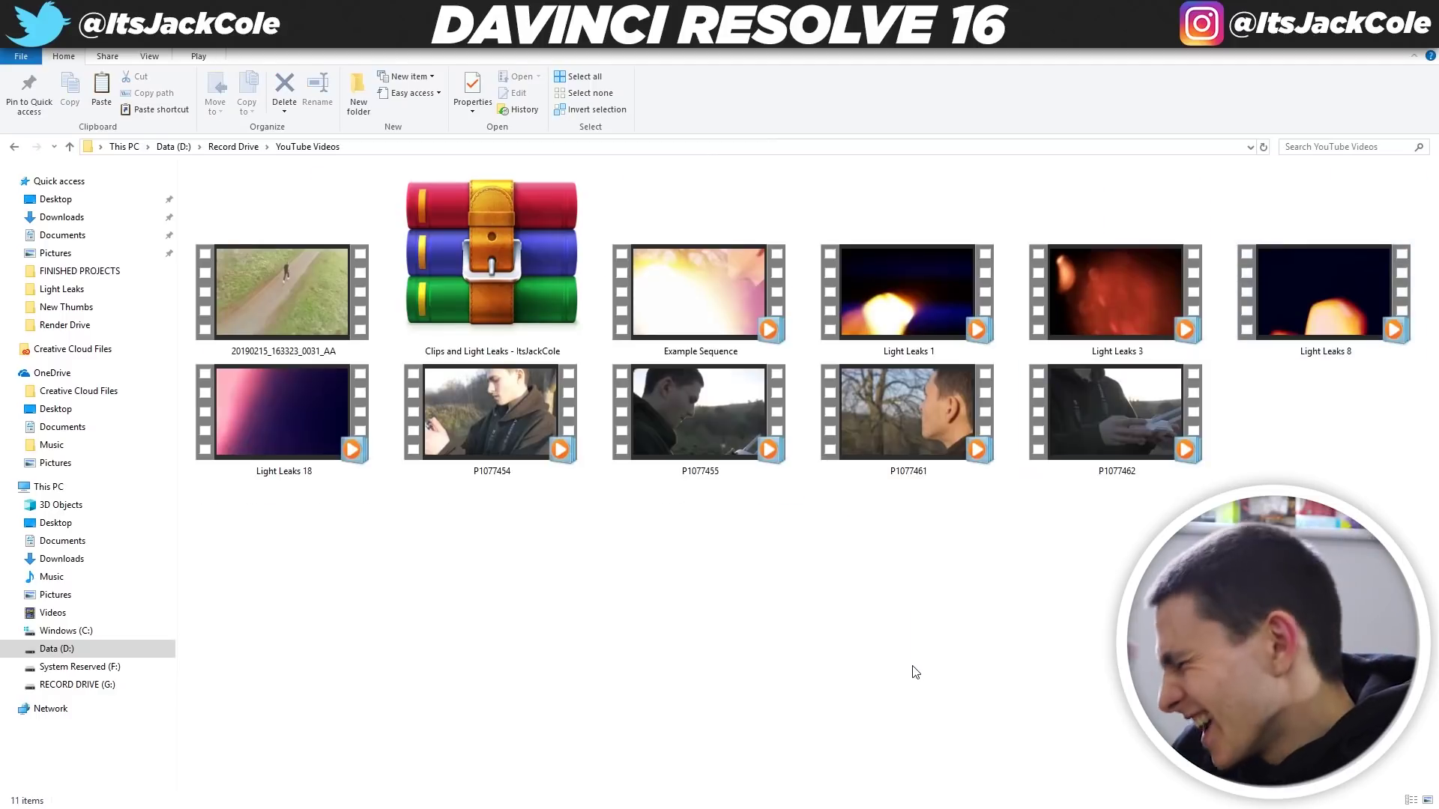
Step: Watch the Example Sequence video twice, then return to the YouTube Videos folder
double_click(719, 315)
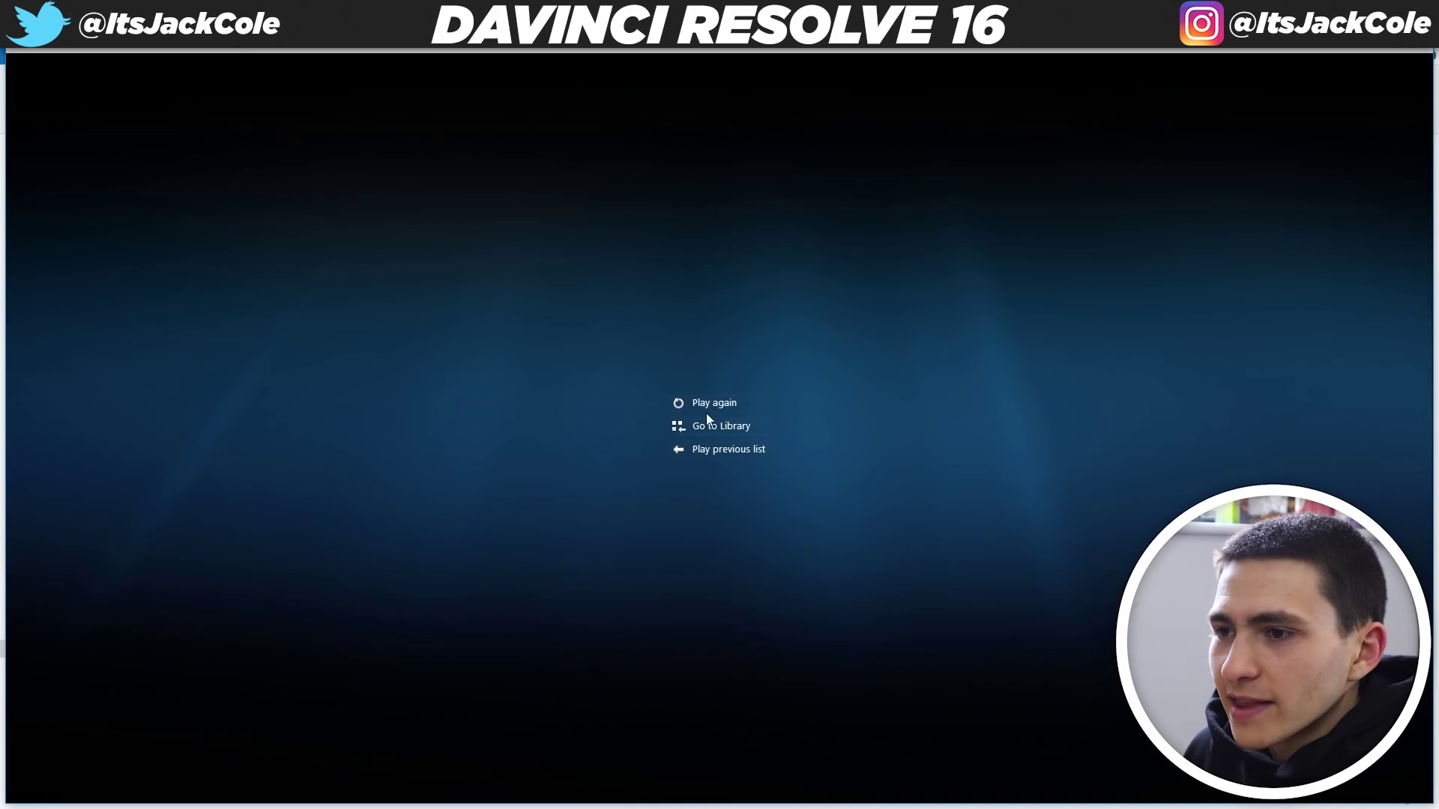
left_click(715, 403)
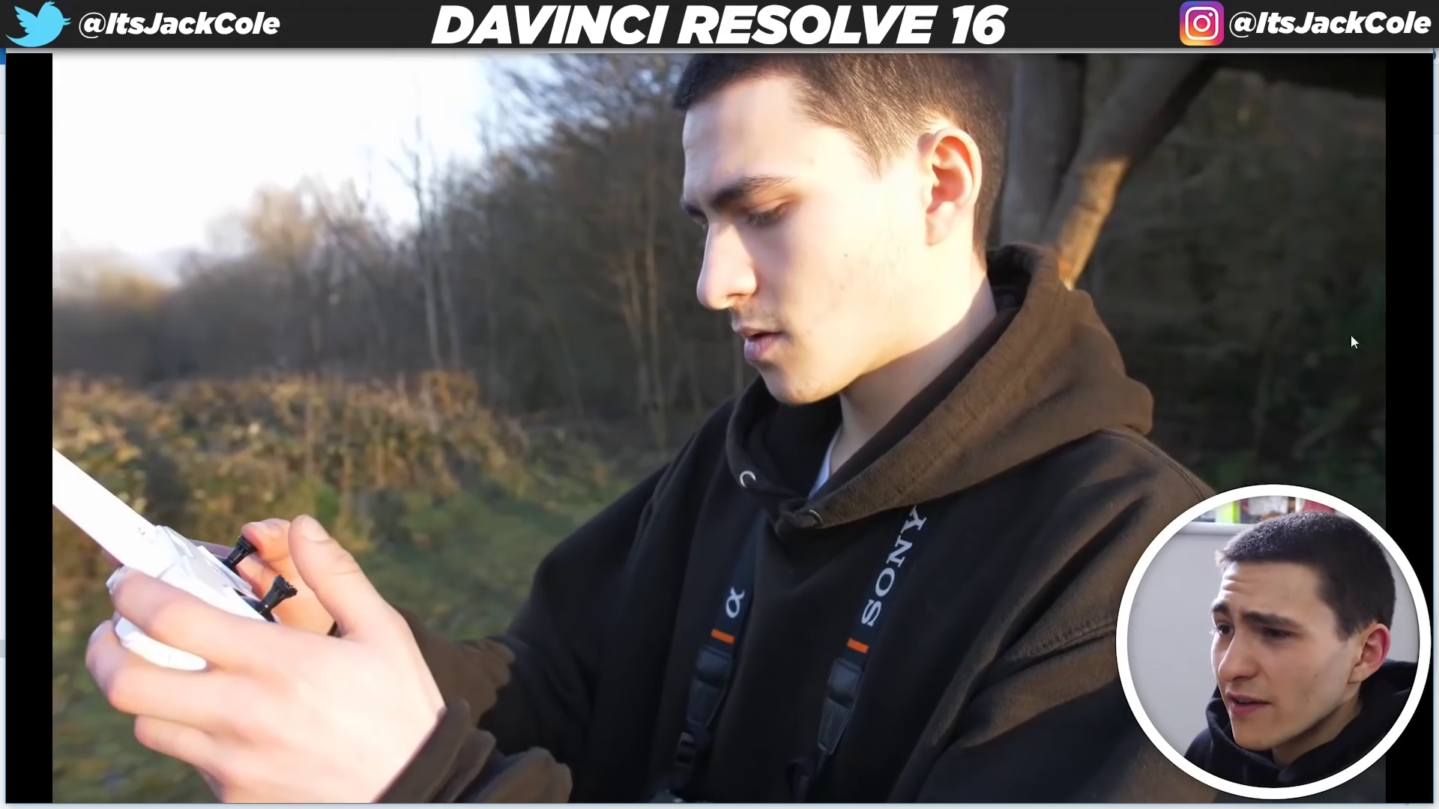
mouse_move(1350, 334)
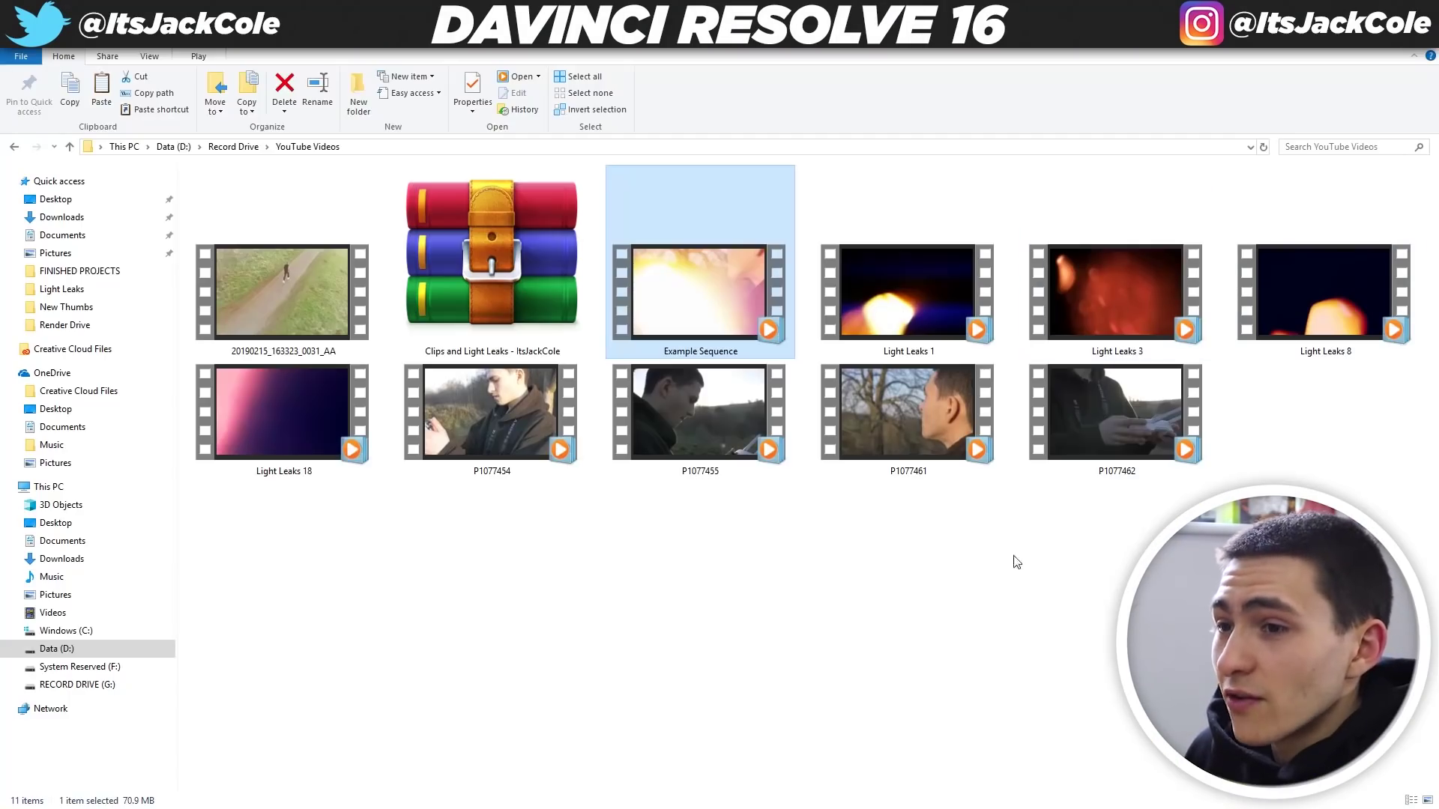
left_click(996, 575)
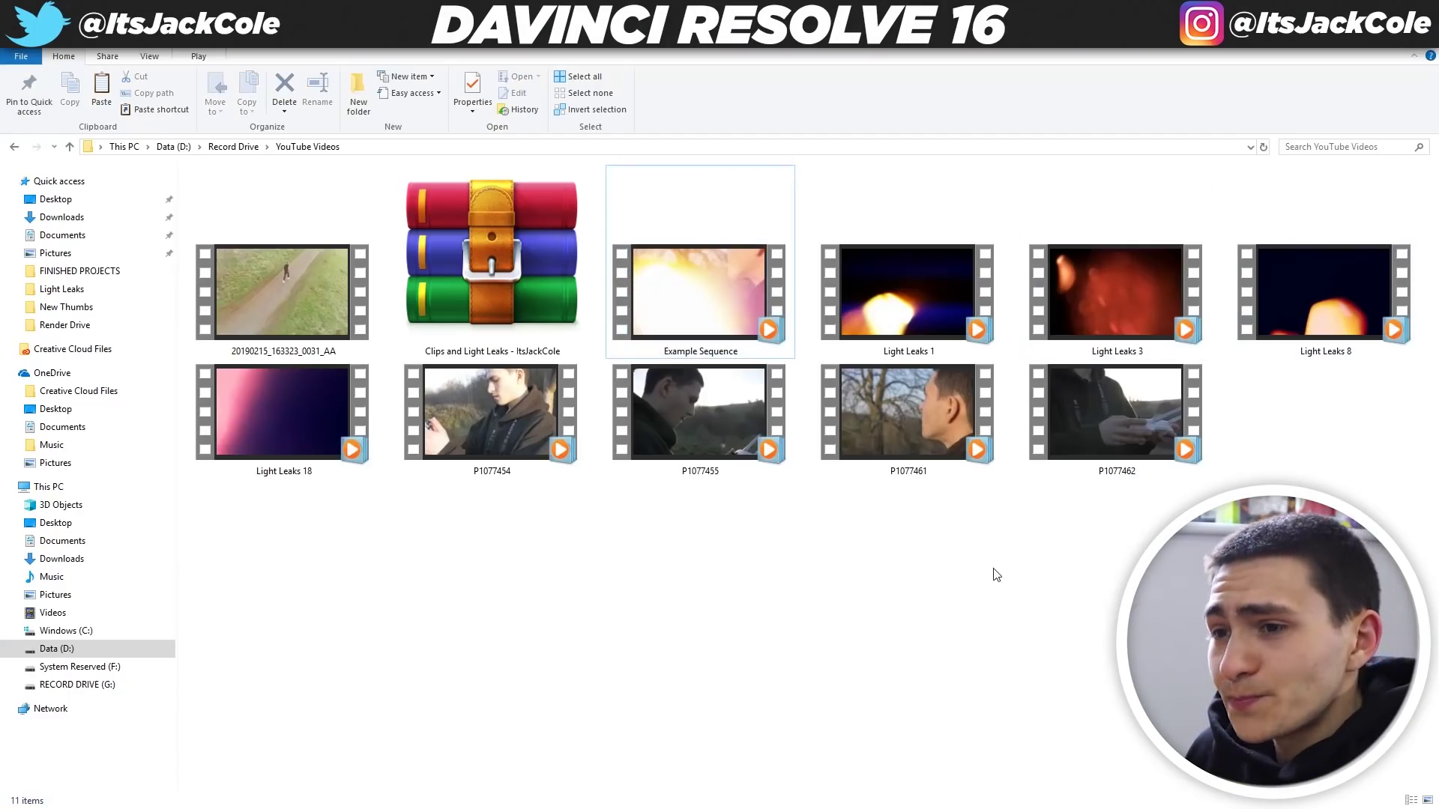
Step: Open the Clips and Light Leaks archive to view its files, dismissing the licence notice
mouse_move(520, 259)
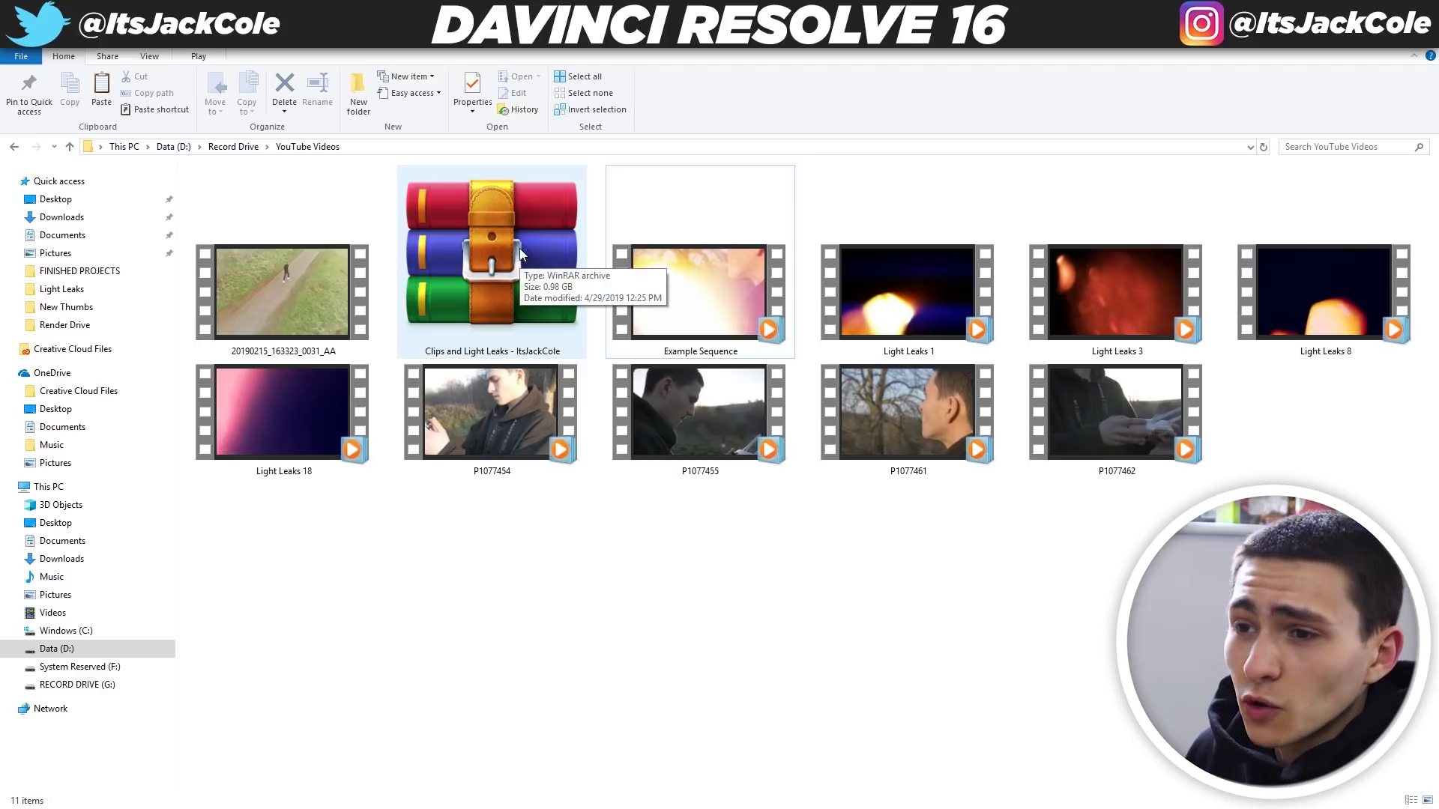
mouse_move(515, 287)
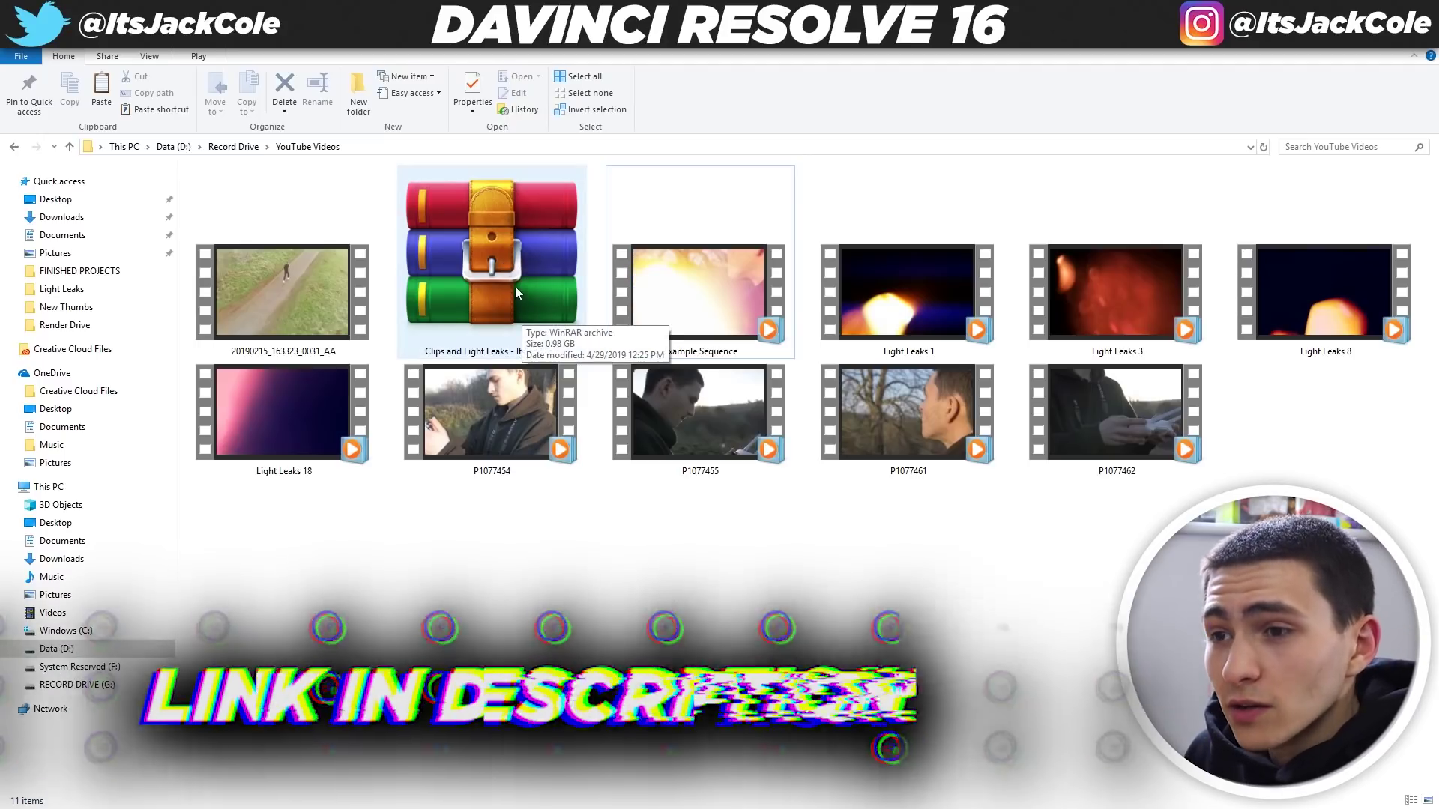
double_click(511, 204)
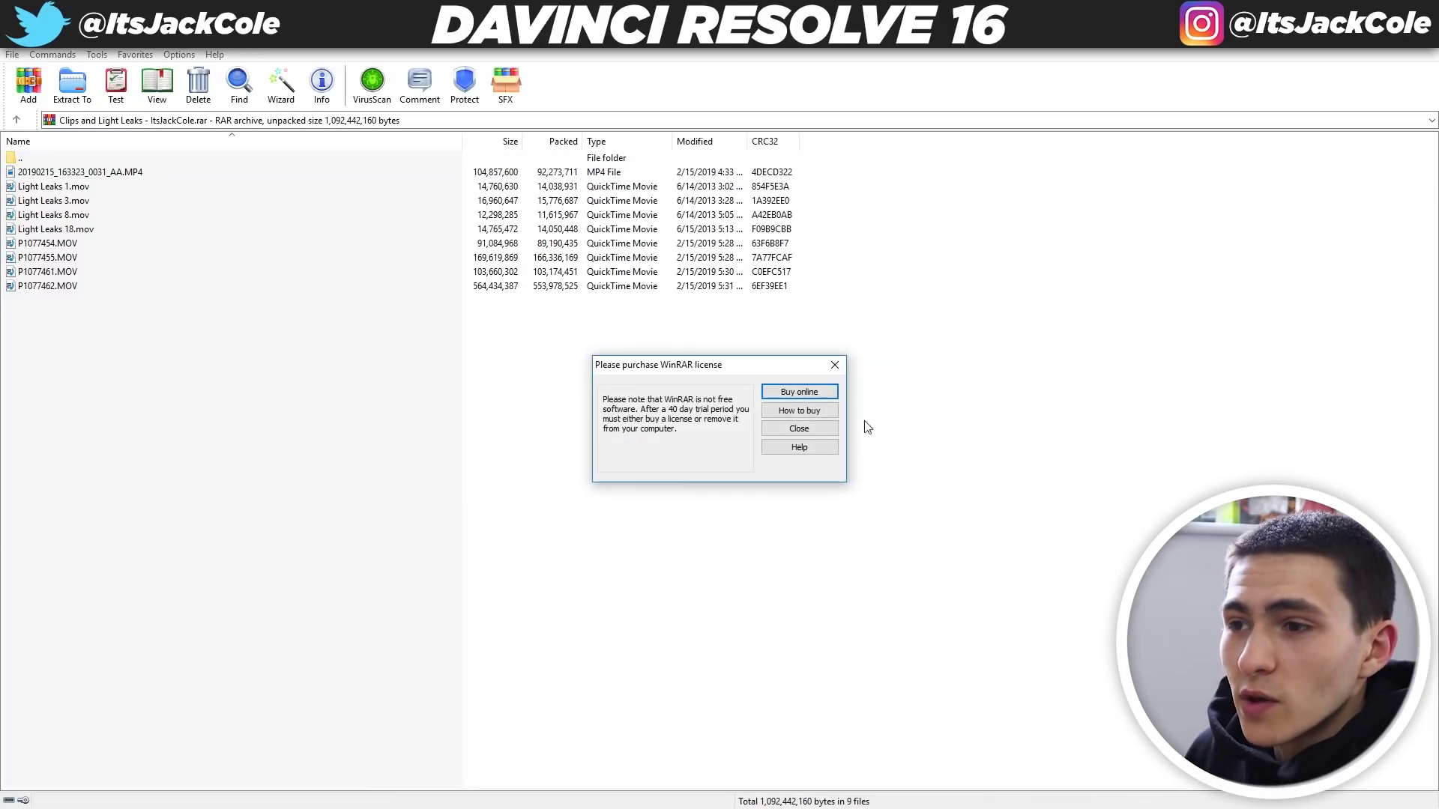
left_click(815, 429)
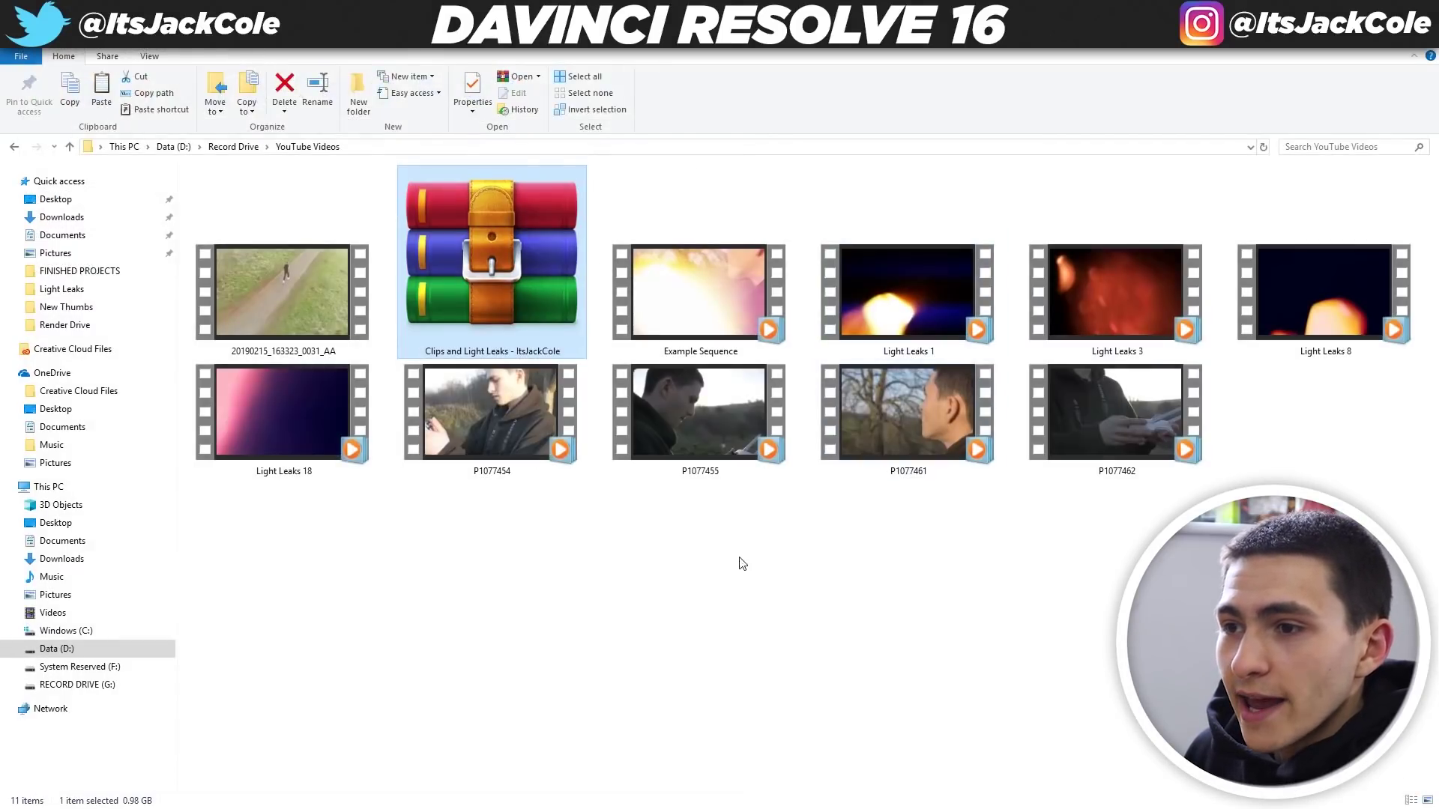
Step: Look over the P1077454, P1077455, P1077461 and P1077462 clips and the light leak videos in the folder
left_click_drag(1201, 522, 447, 408)
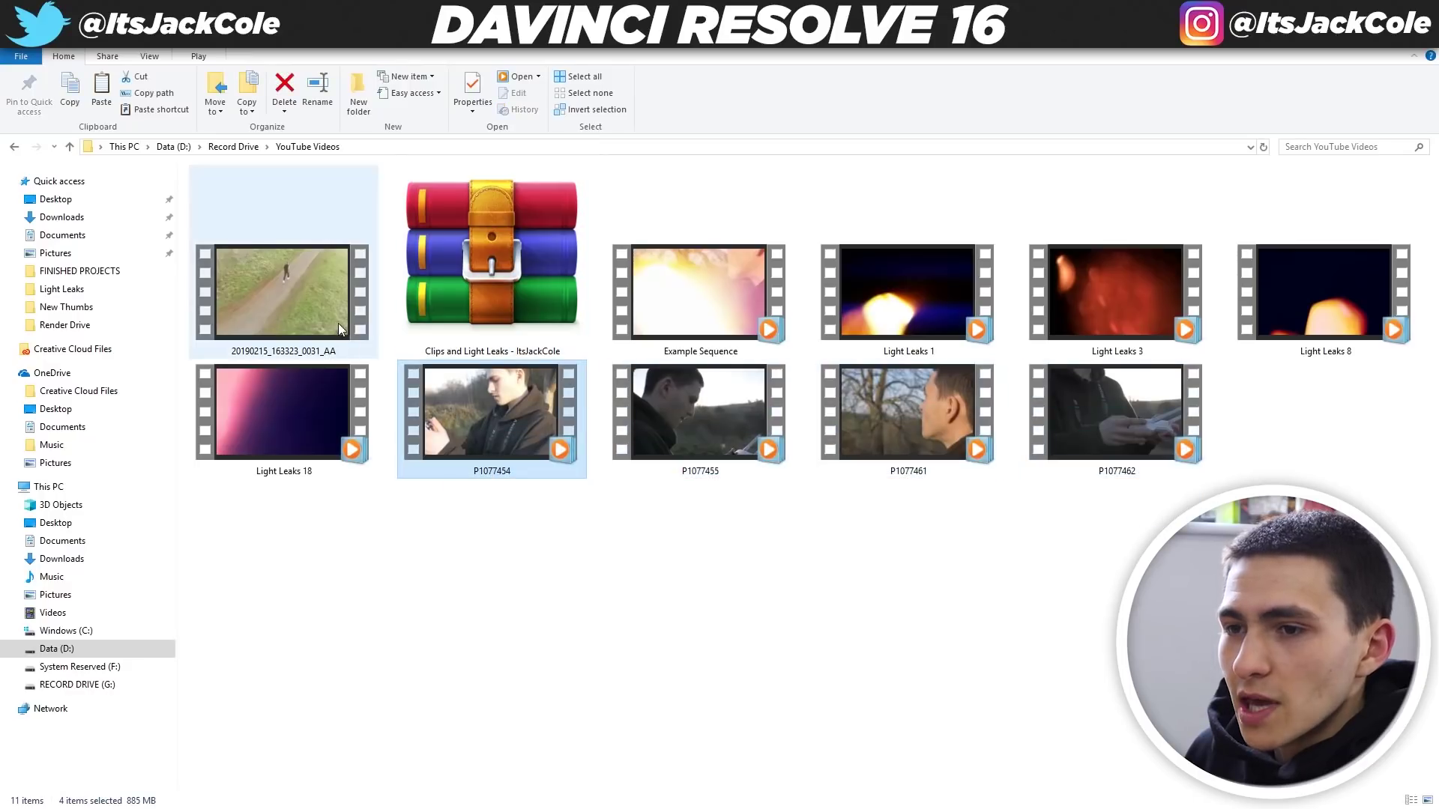
left_click(1143, 292)
left_click(1155, 534)
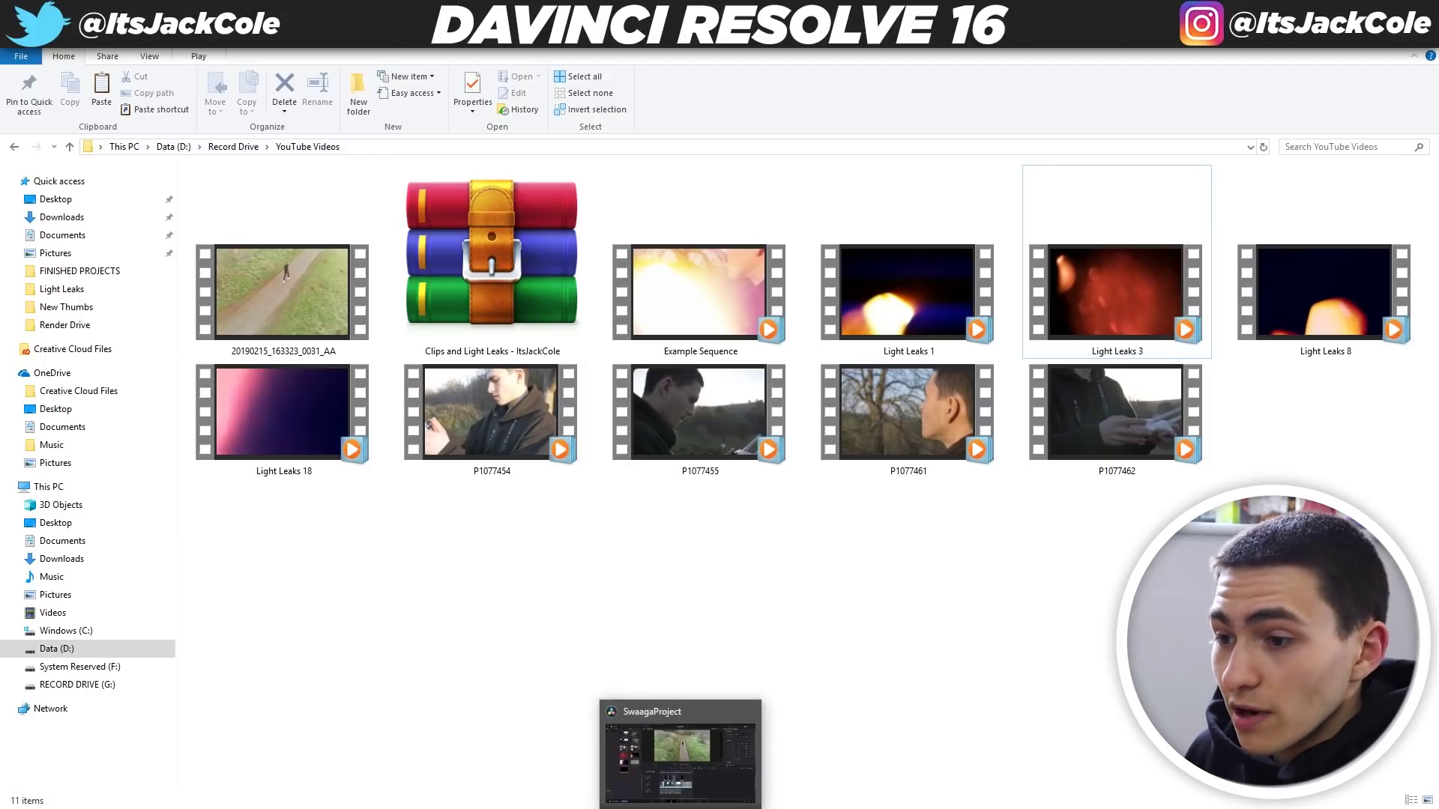
Step: Switch to DaVinci Resolve and play the SwaagaProject timeline from its start to review the finished edit
left_click(680, 808)
key("l")
key("l")
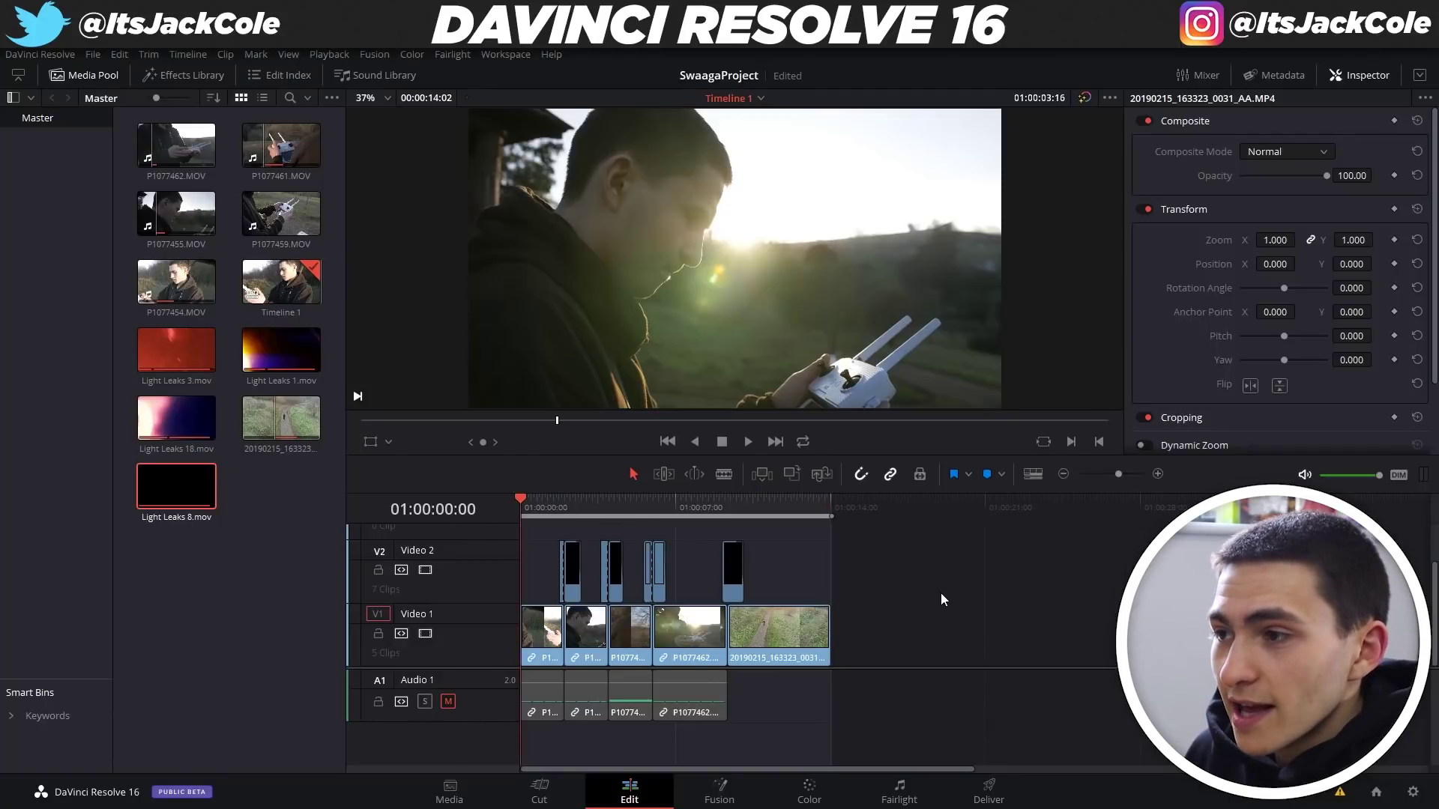
key("k")
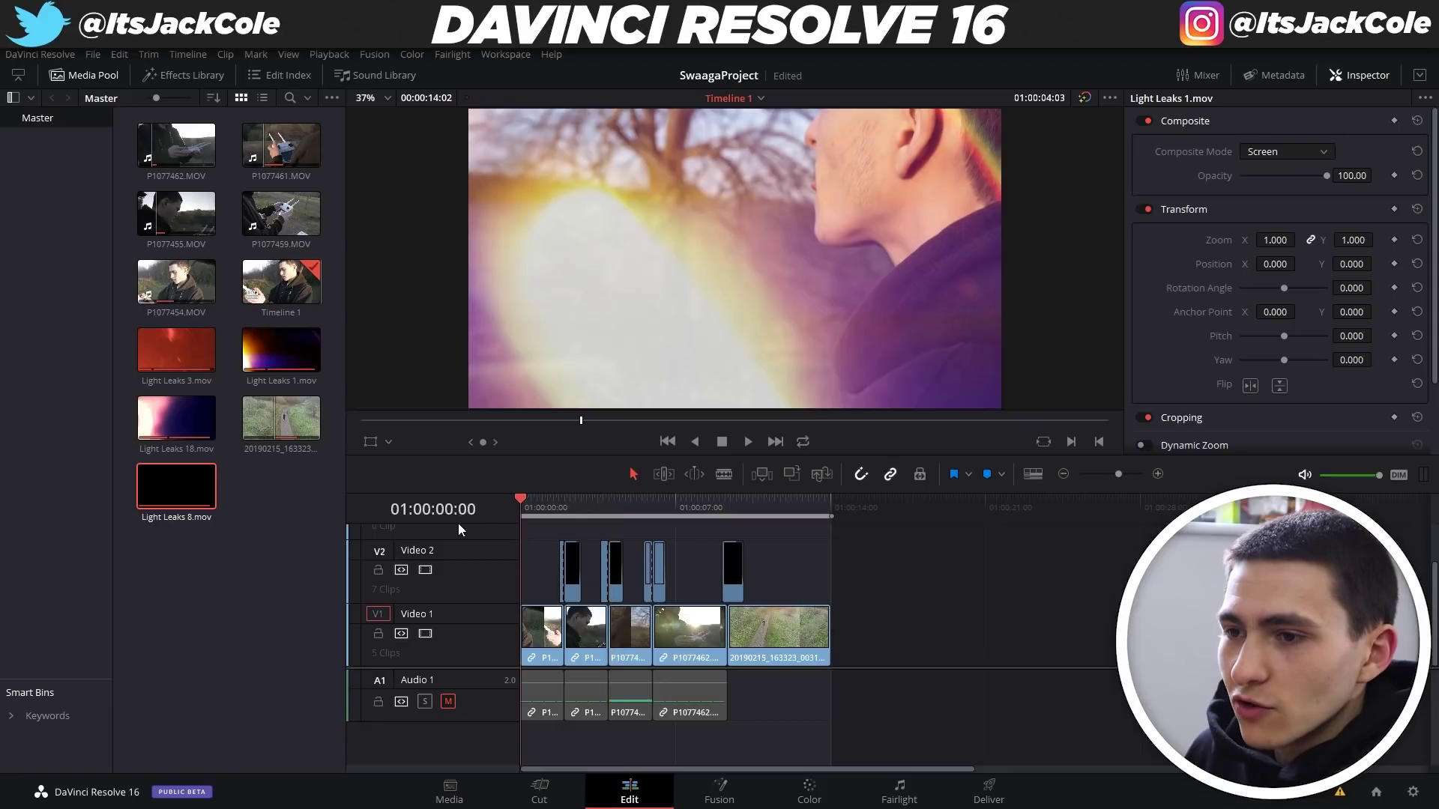
key("Up")
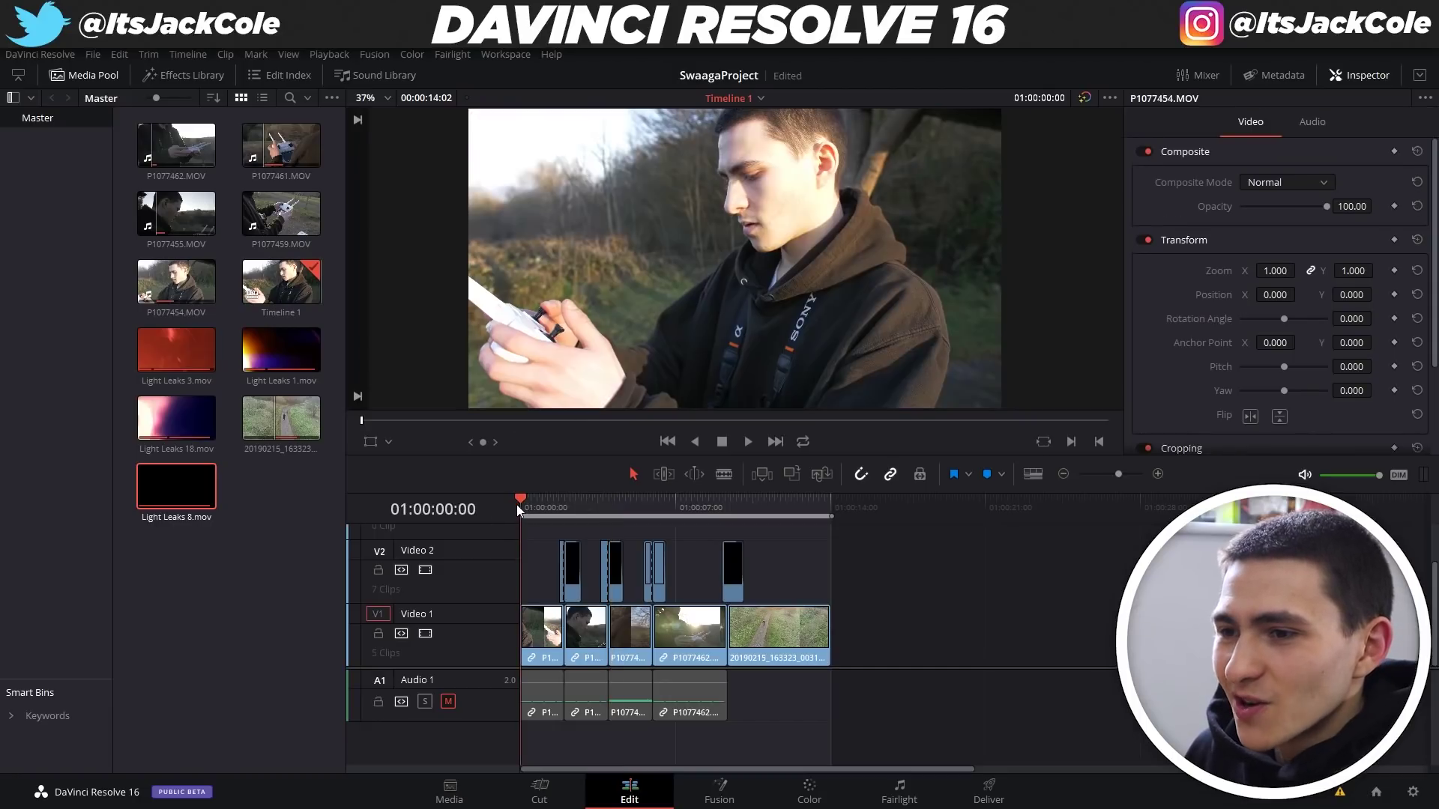
key("space")
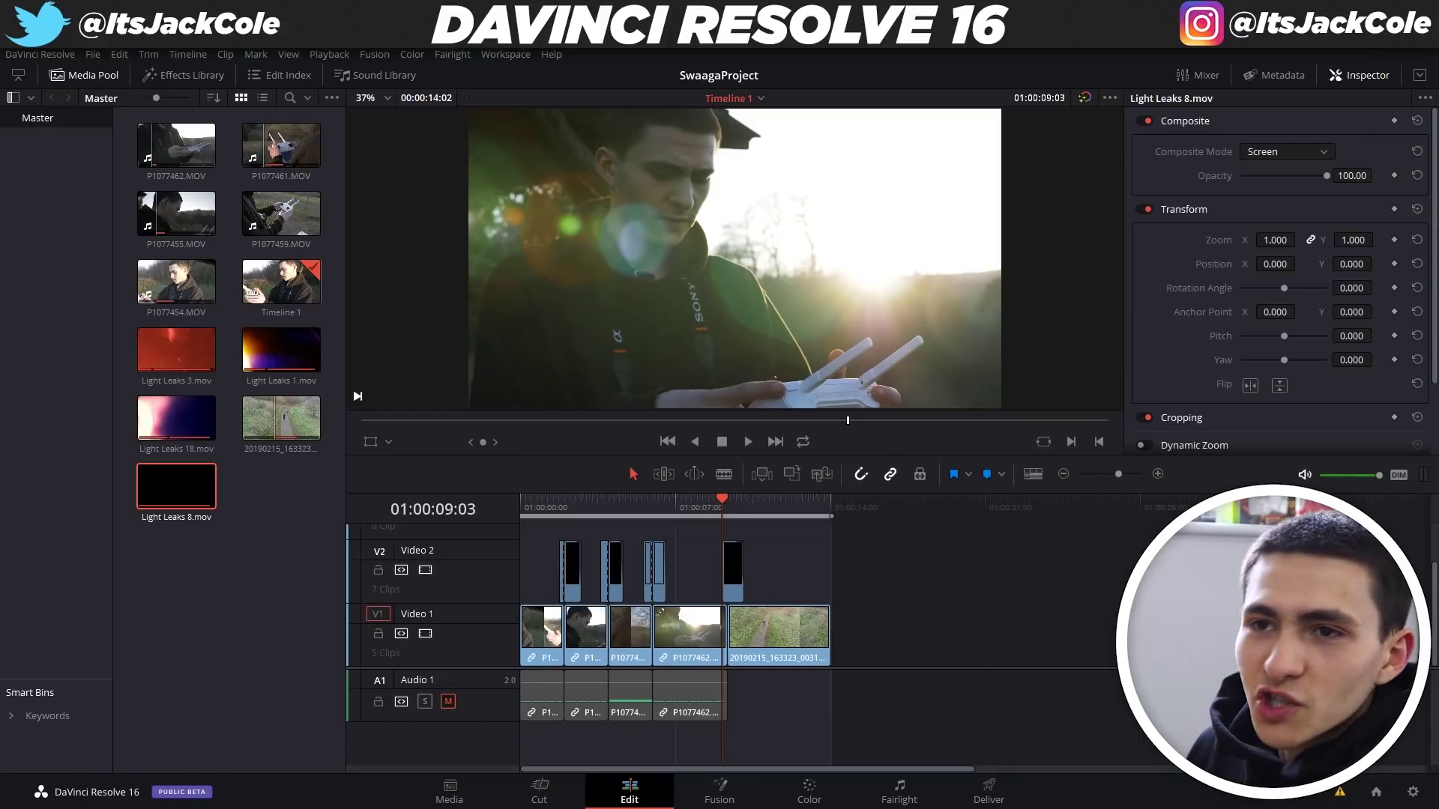
left_click(87, 55)
left_click(155, 74)
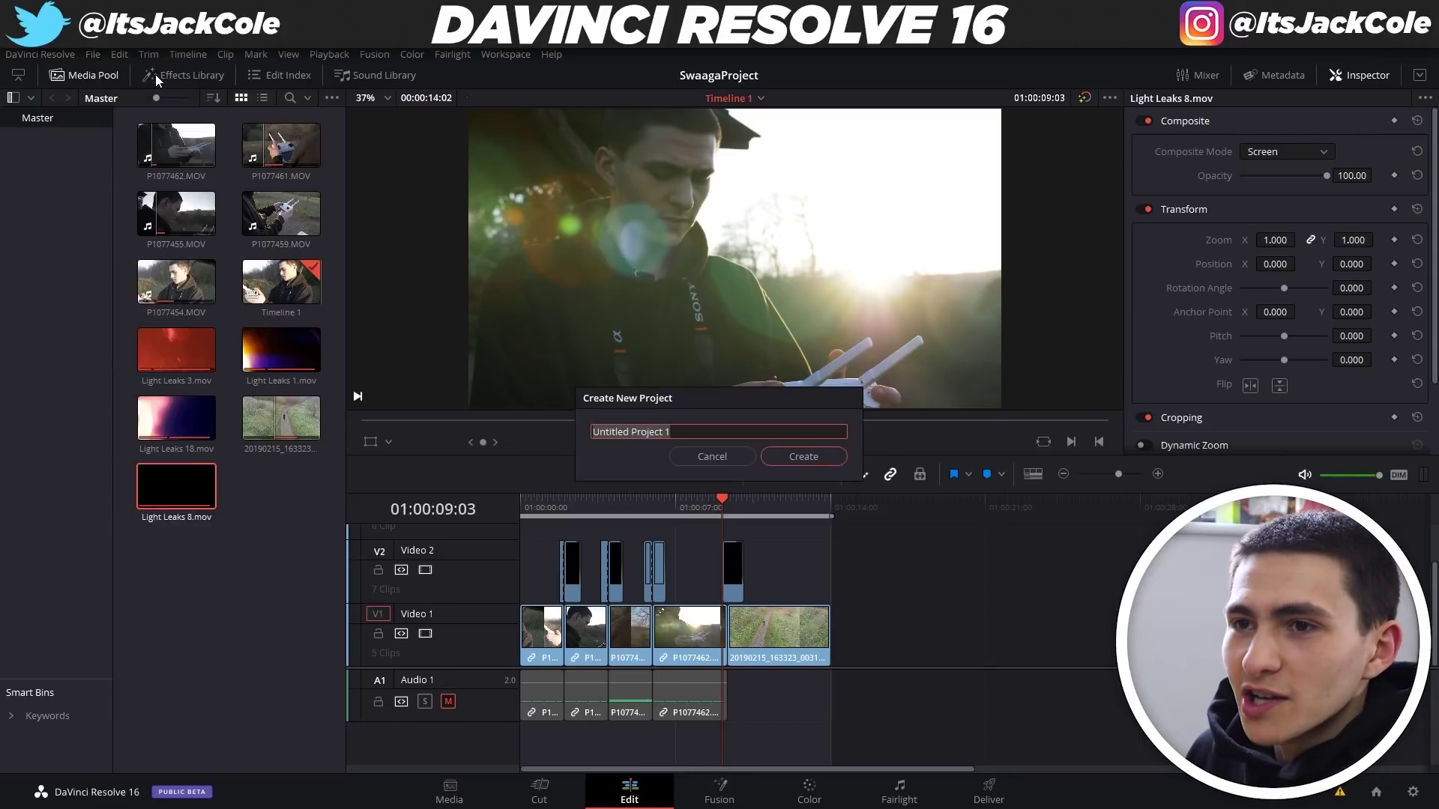
left_click(712, 457)
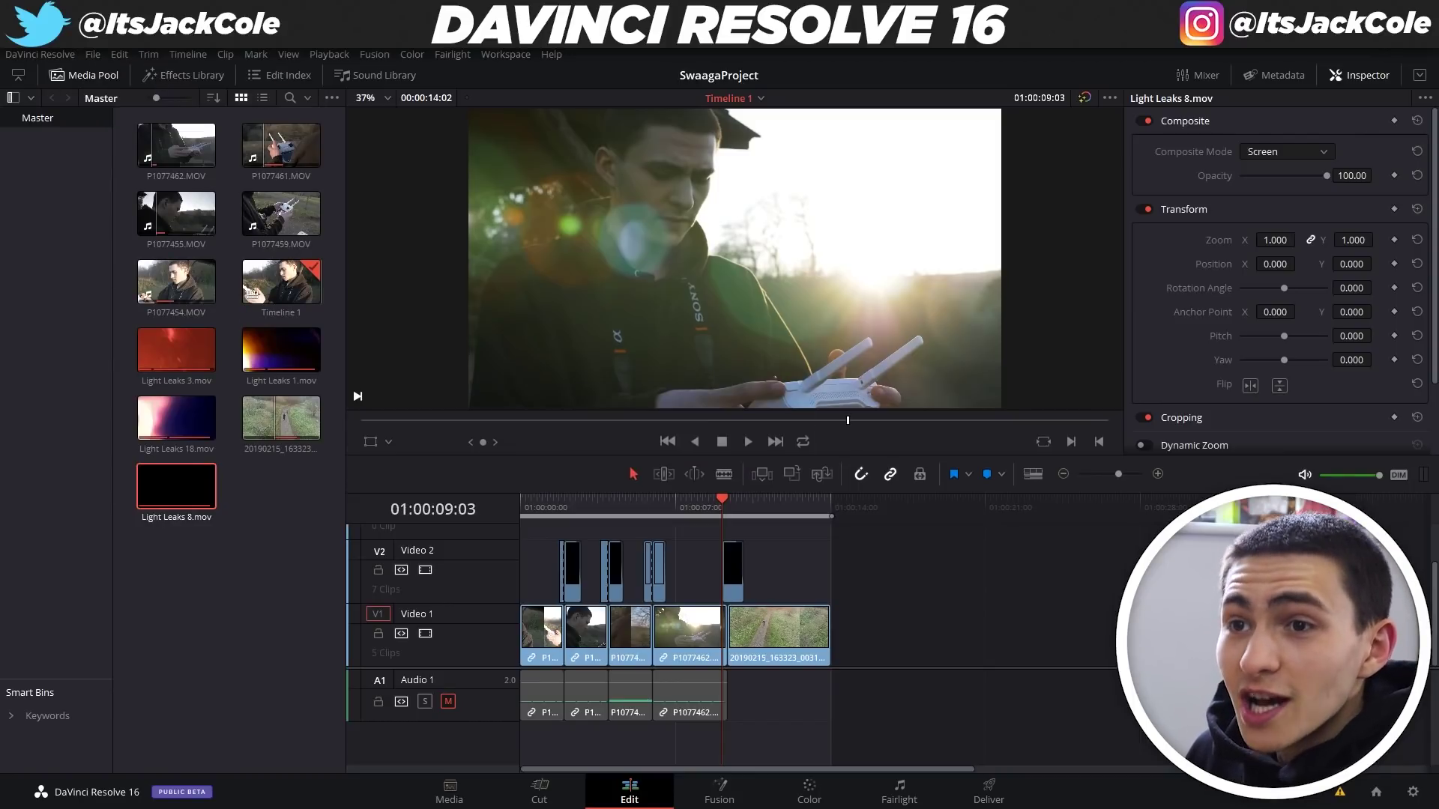
Step: Create a new project named "Version 2 of the Drone Clip Edit"
left_click(90, 54)
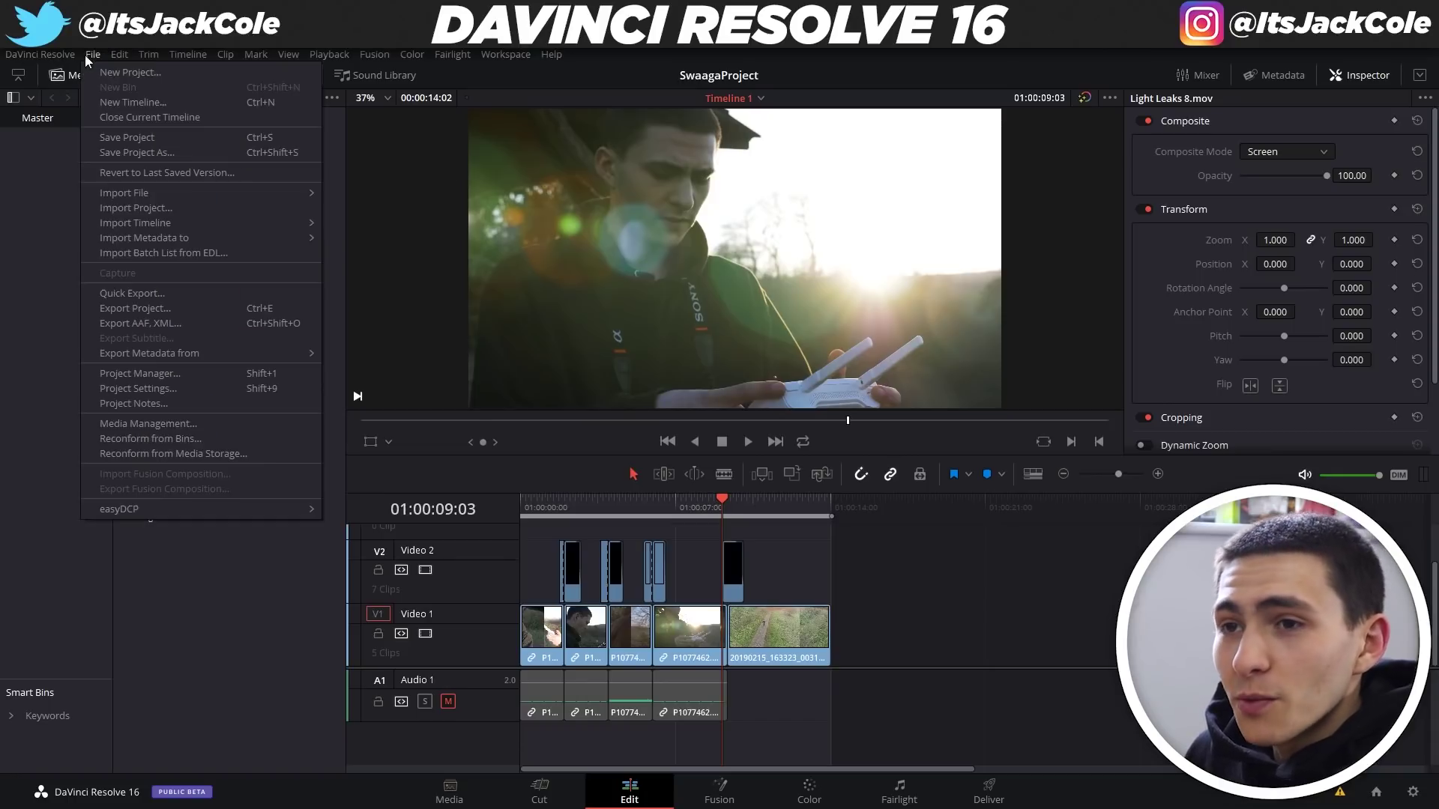
left_click(131, 73)
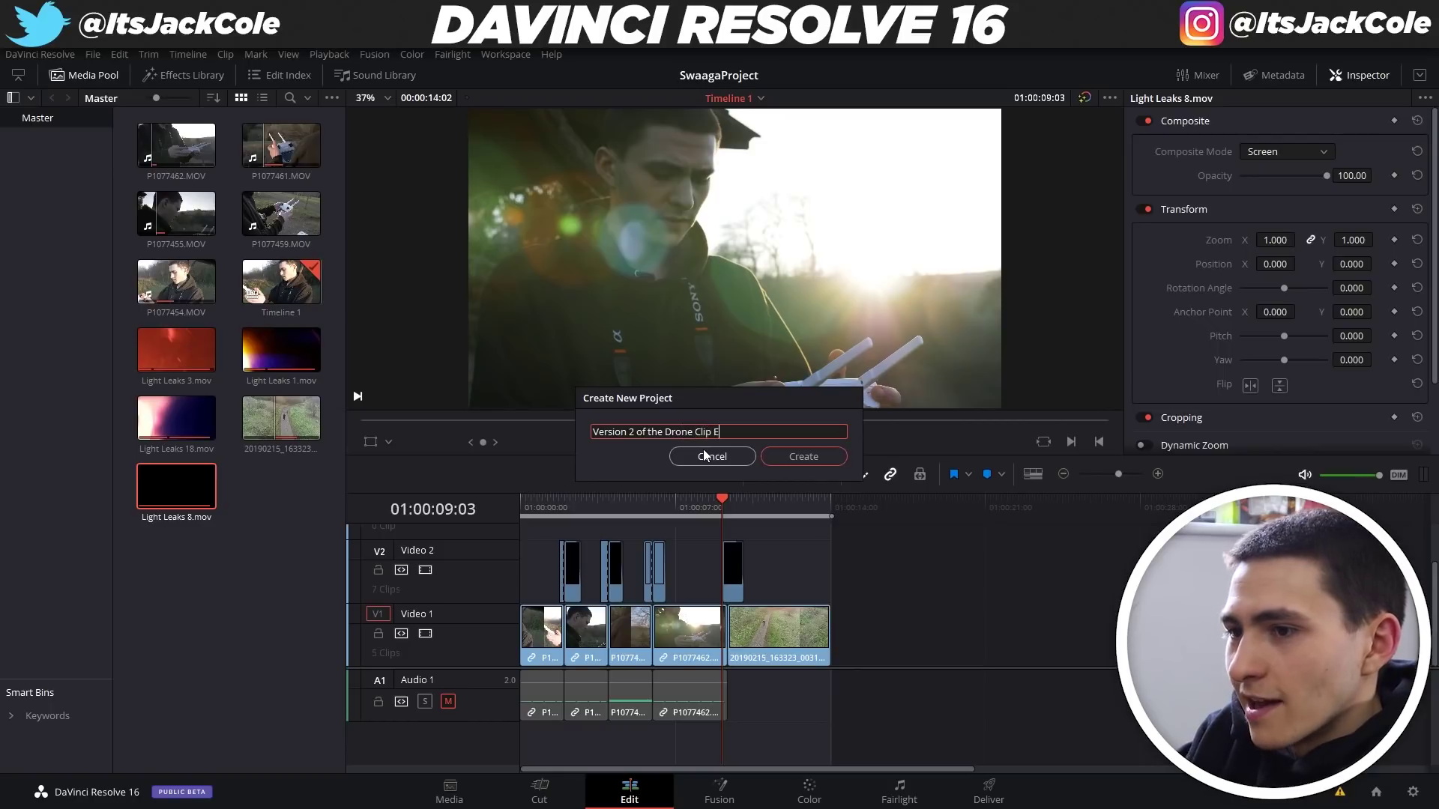
left_click(803, 457)
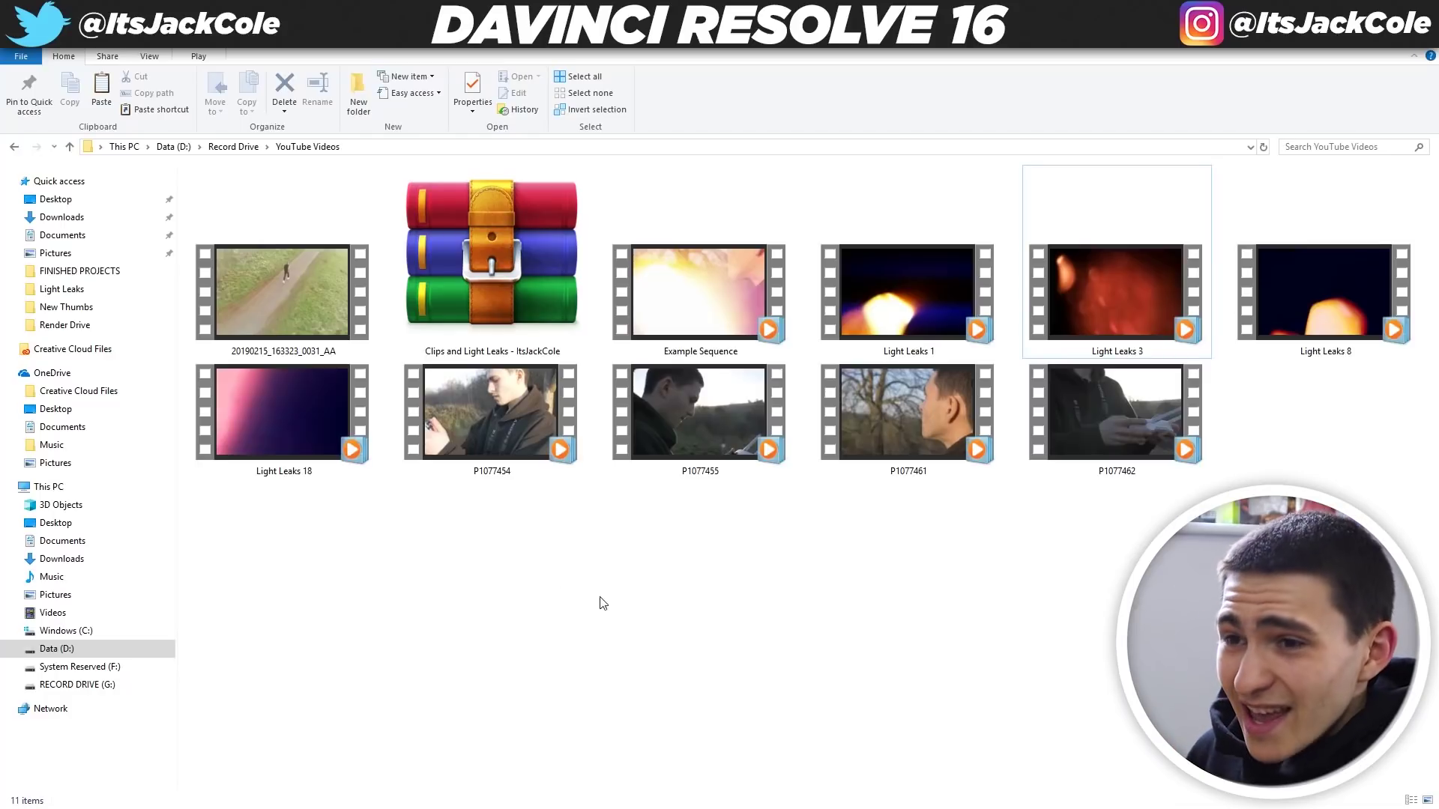
Step: Import the four P10774xx clips and drone clip 20190215_163323_0031_AA into the media pool, changing the timeline frame rate to match the clips
left_click_drag(1286, 596, 491, 442)
left_click(285, 316, "ctrl")
left_click_drag(285, 316, 236, 276)
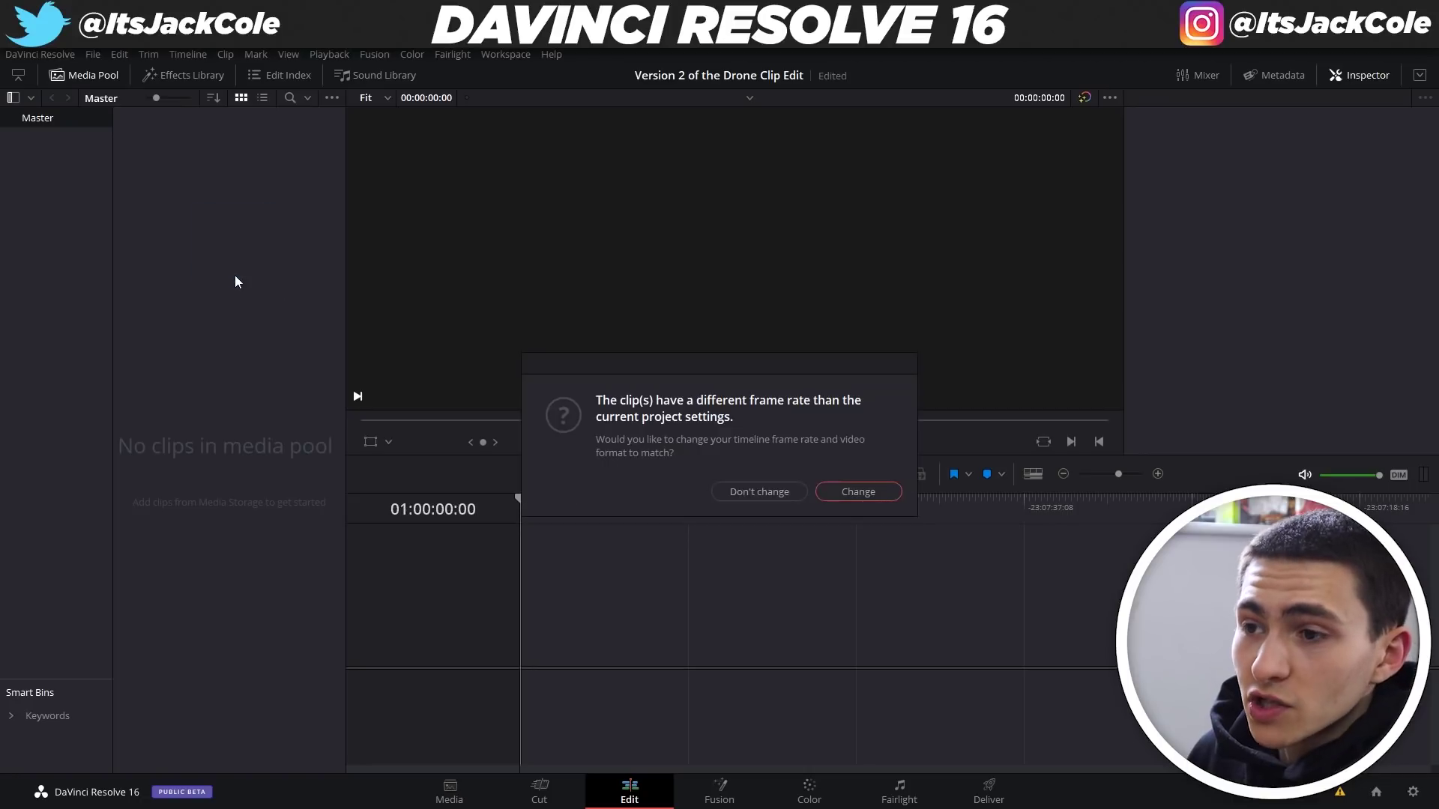
left_click(849, 494)
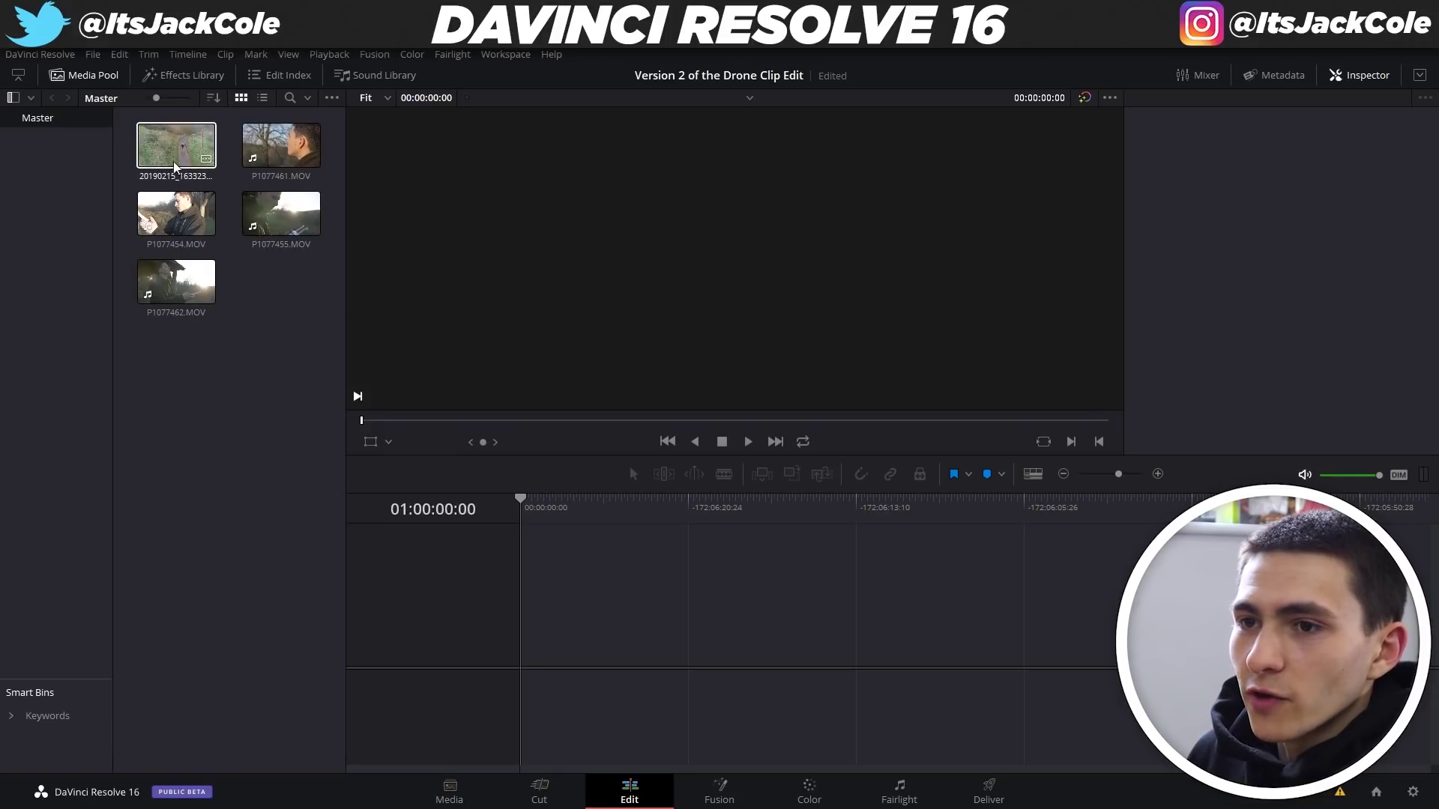
Step: Create a timeline by placing P1077454.MOV at its start, then delete the clip from the timeline
left_click_drag(171, 219, 529, 587)
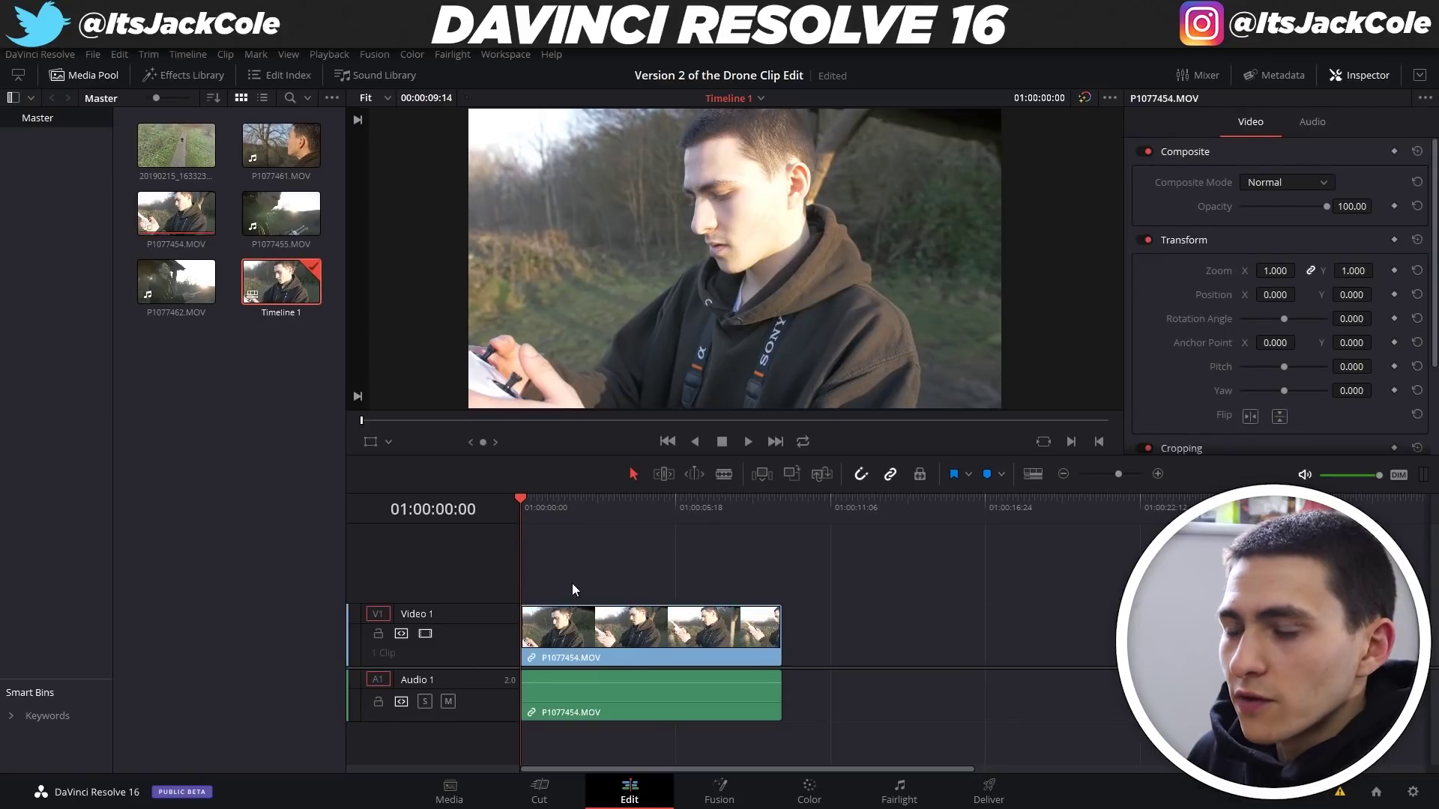
key("Delete")
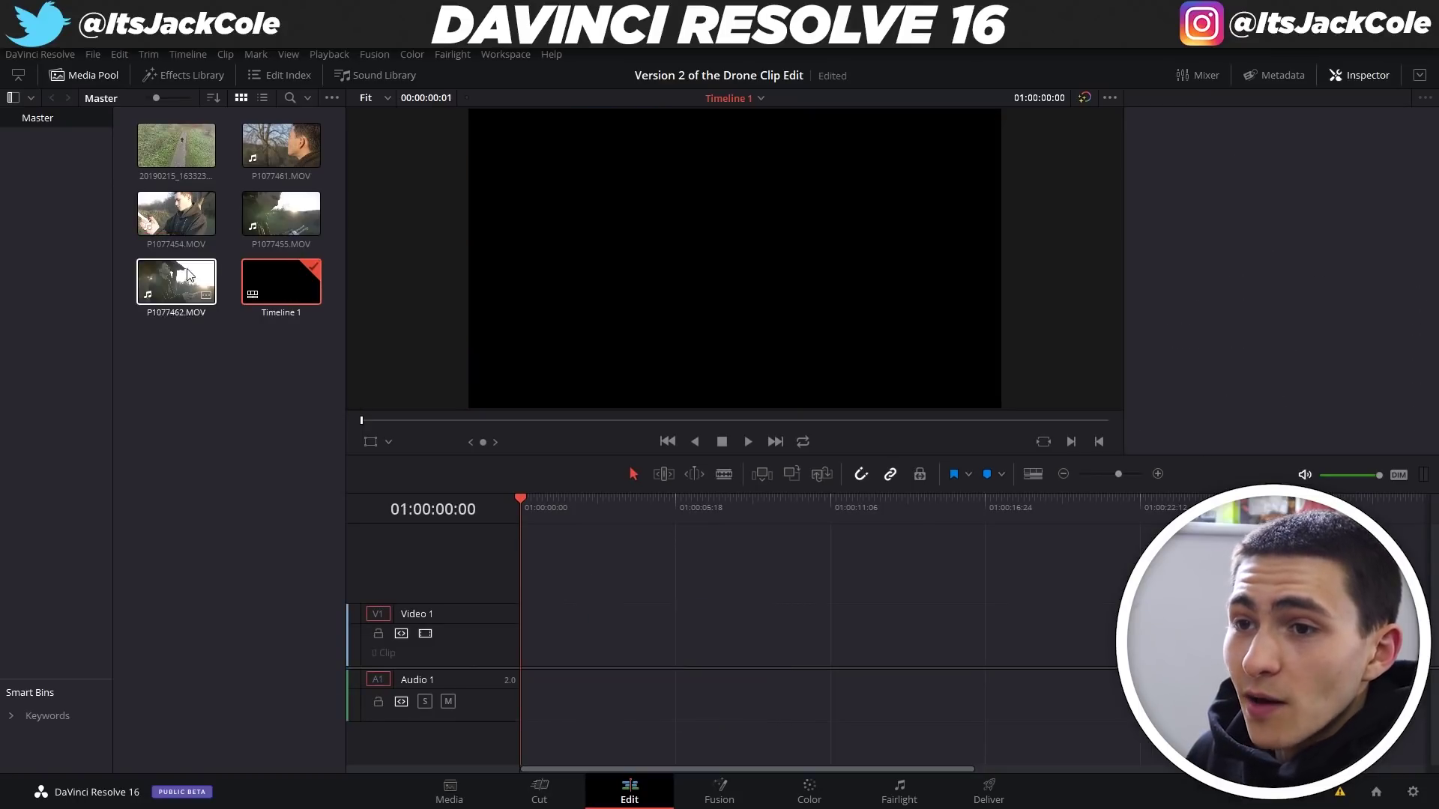
Step: Load P1077454.MOV into the source viewer and play it from the beginning to find a usable section
double_click(177, 210)
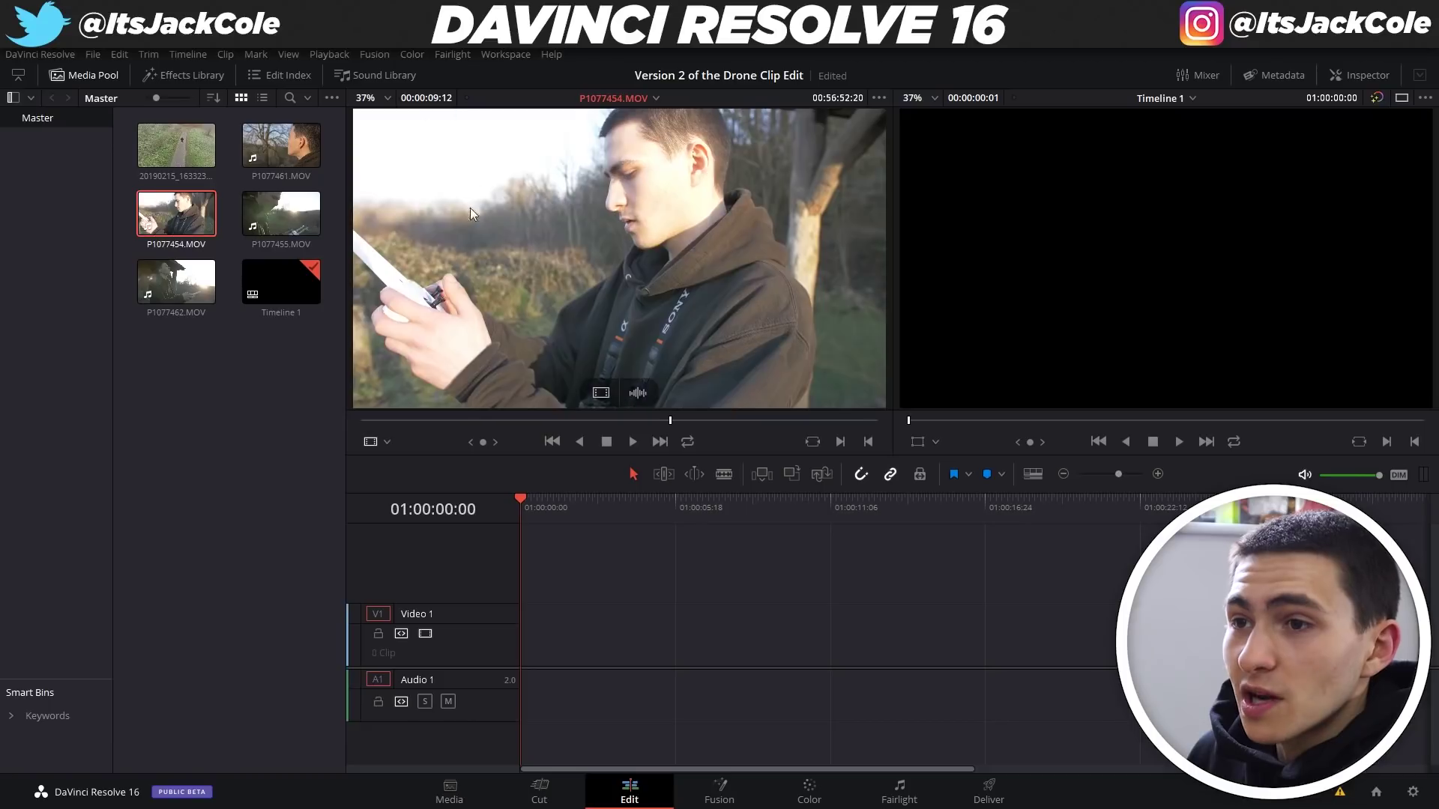
left_click_drag(708, 422, 354, 429)
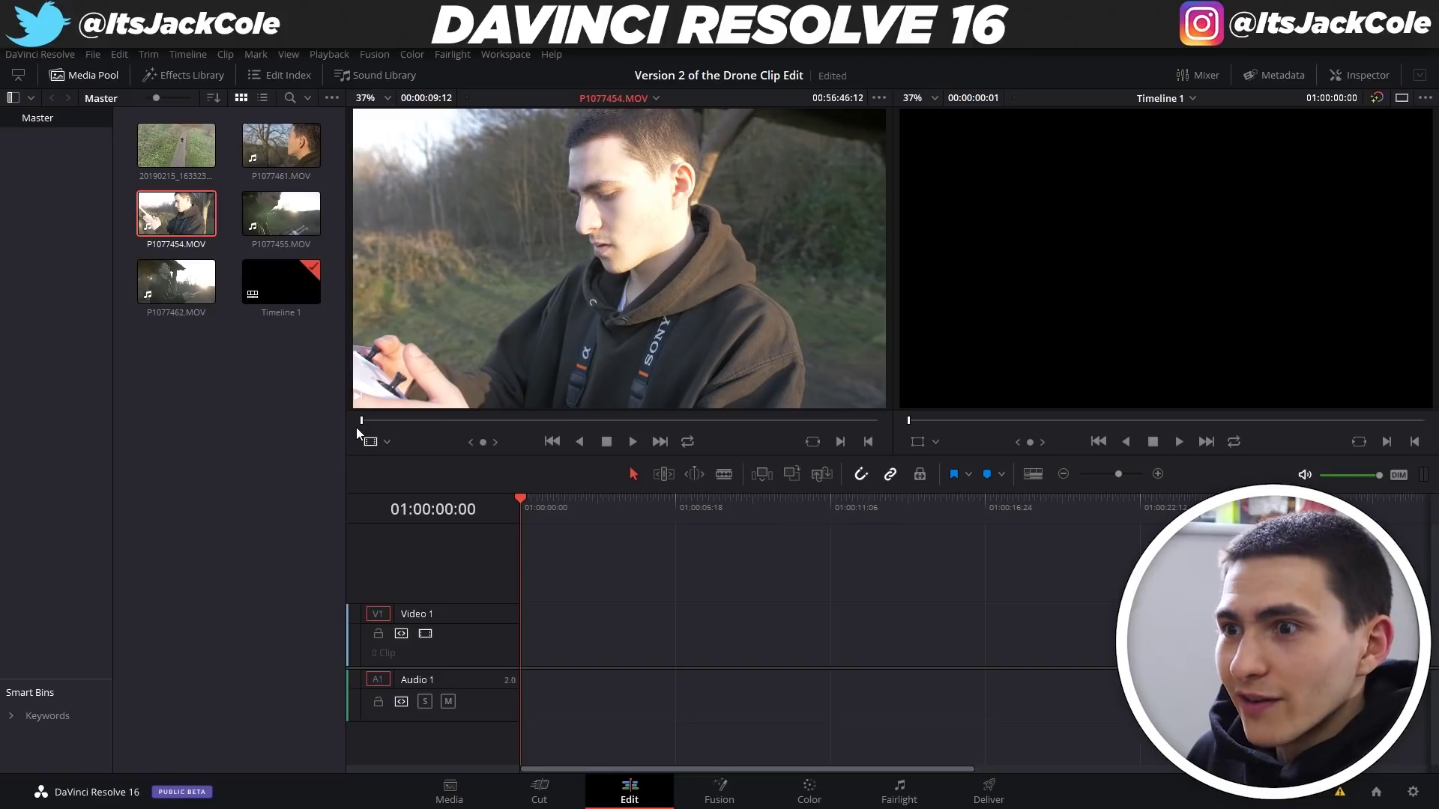
key("space")
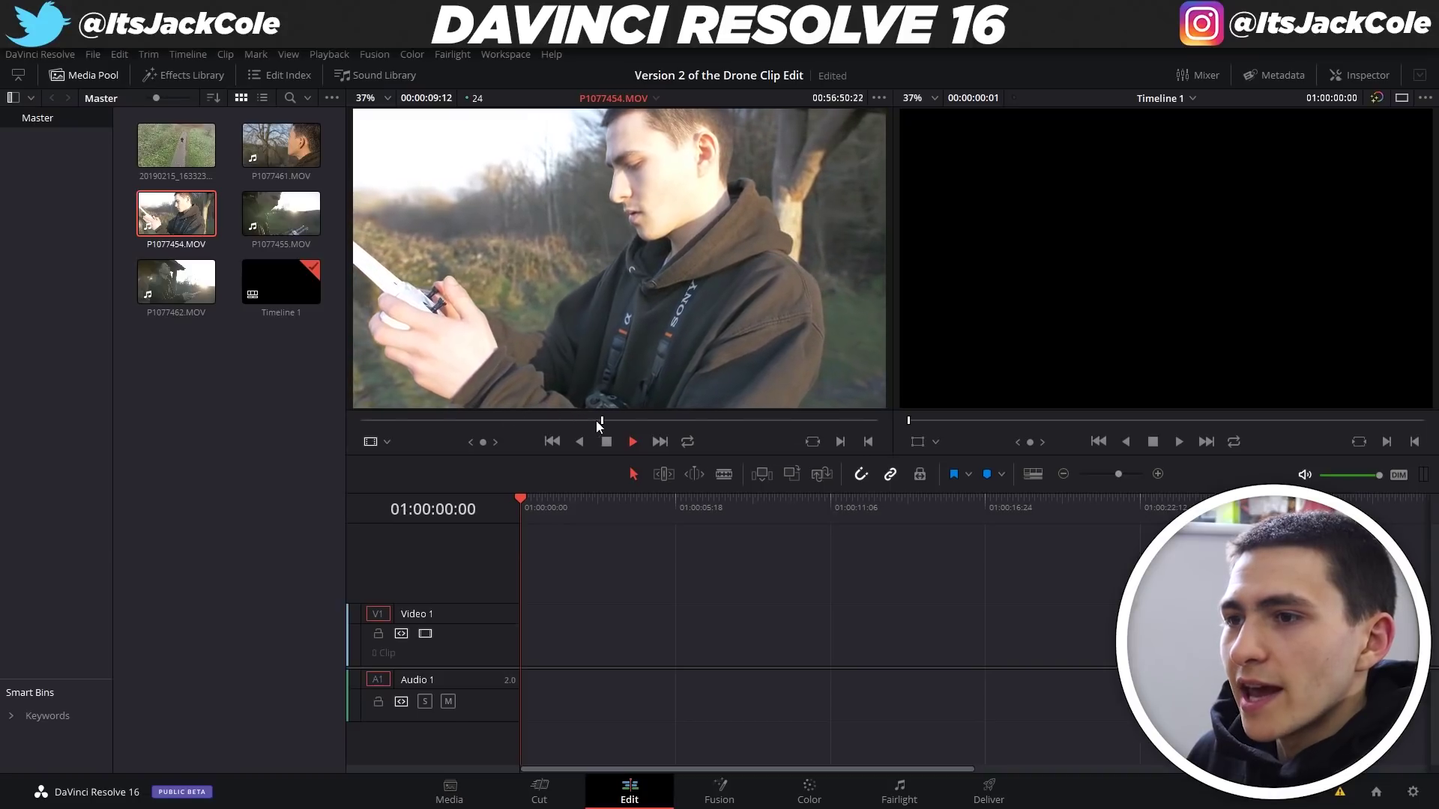
left_click_drag(667, 422, 344, 416)
key("space")
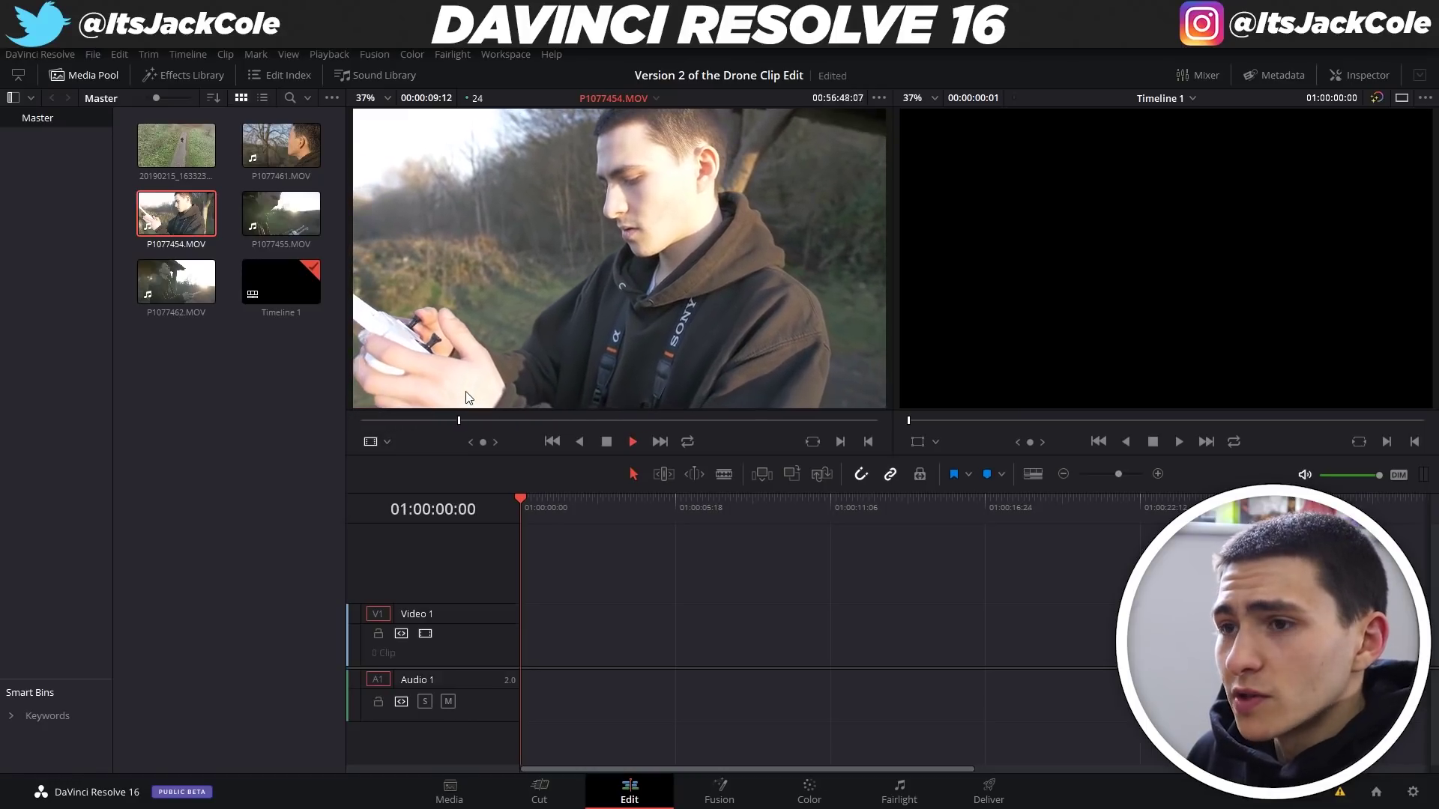
key("space")
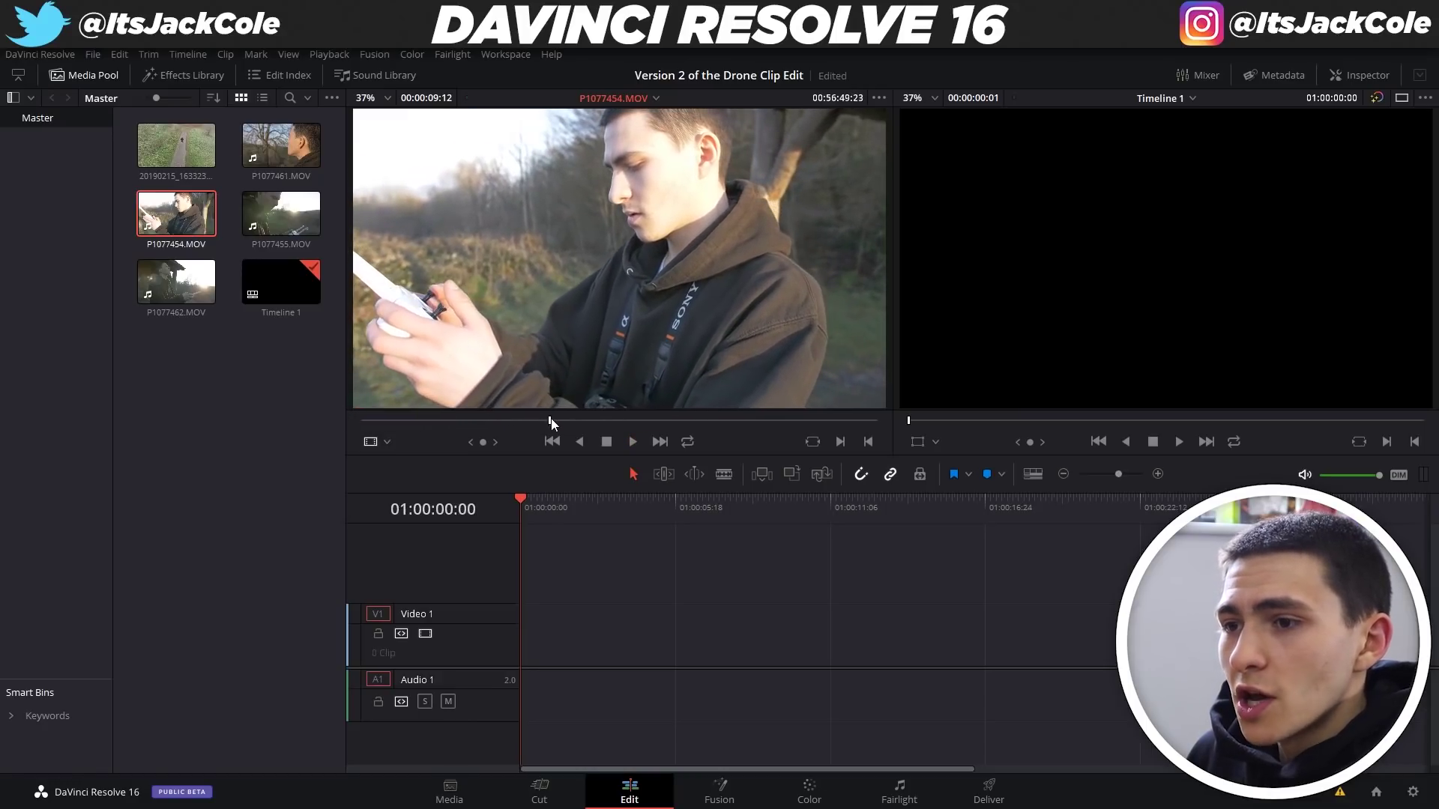
Step: Mark the in point of P1077454.MOV at 00:56:48:12 and play the clip onward to 00:56:52:18
mouse_move(493, 421)
left_mouse_down()
mouse_move(453, 421)
mouse_move(472, 427)
left_mouse_up()
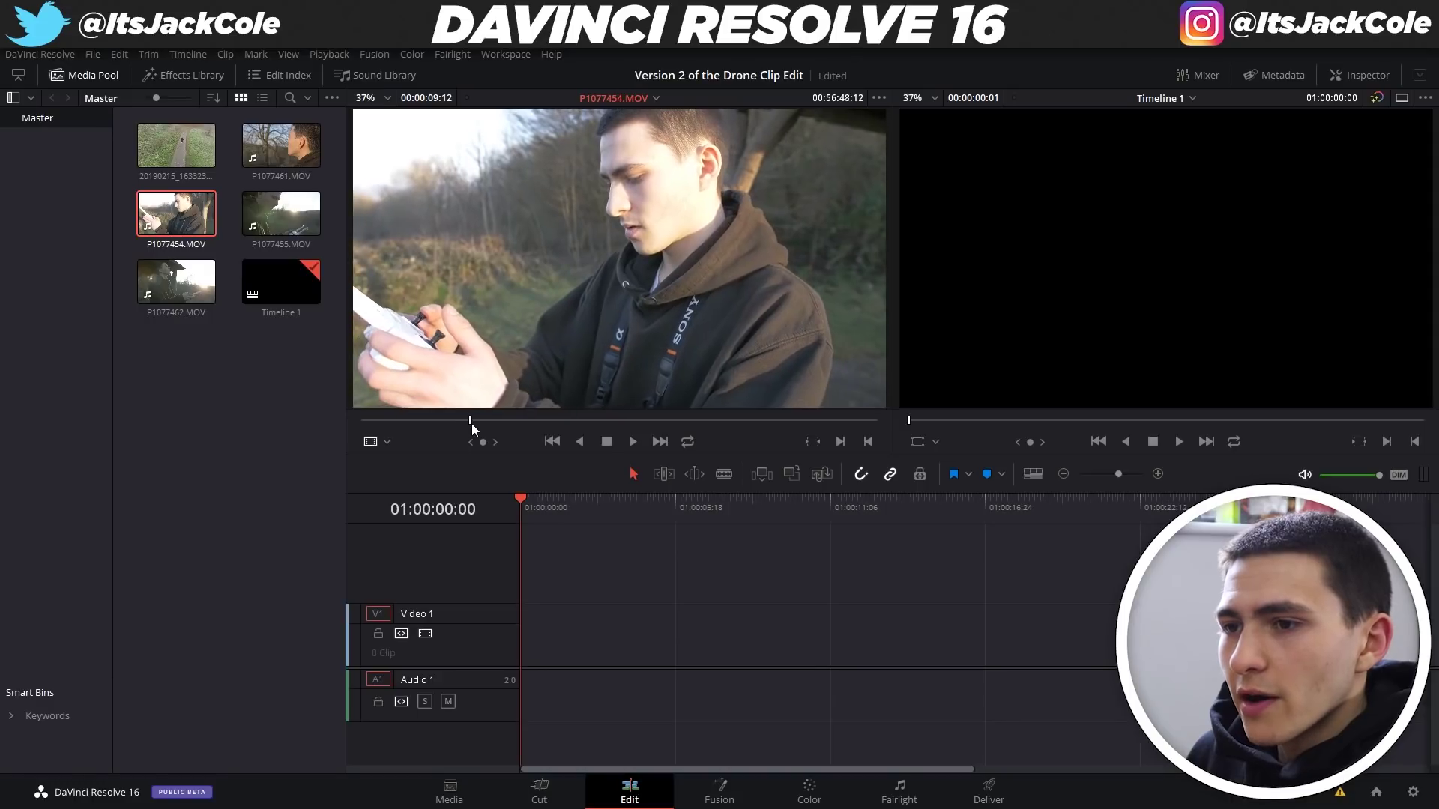
key("i")
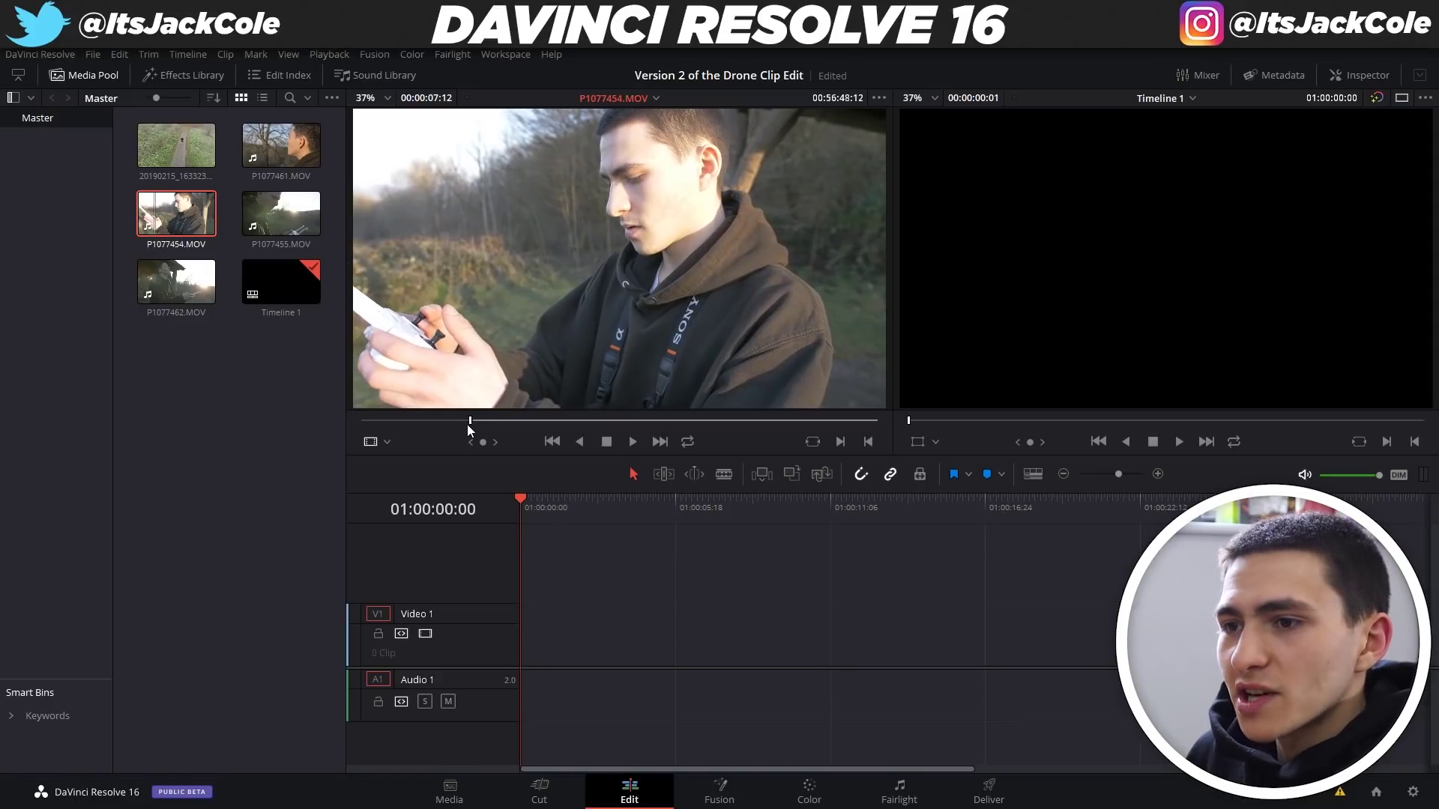
key("space")
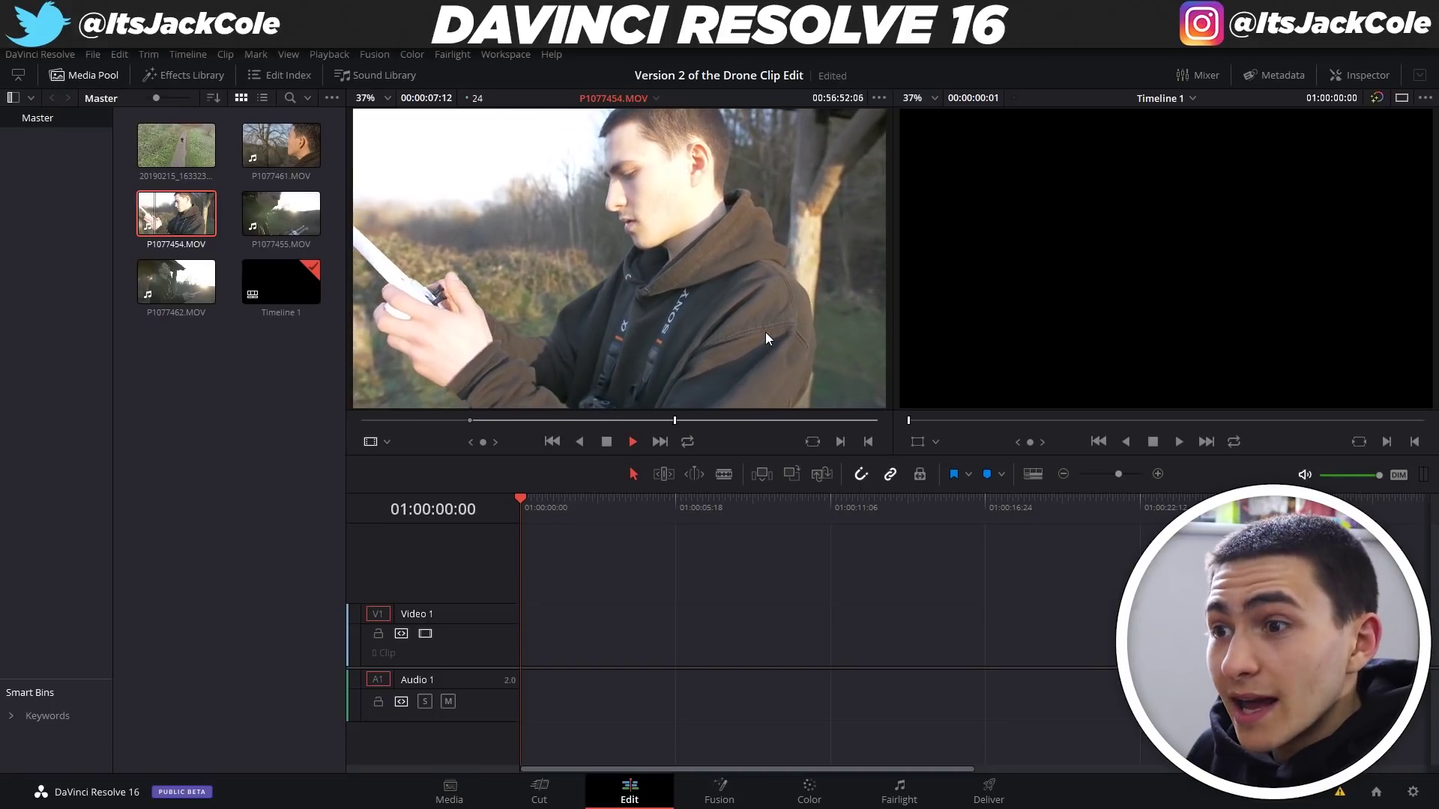
key("space")
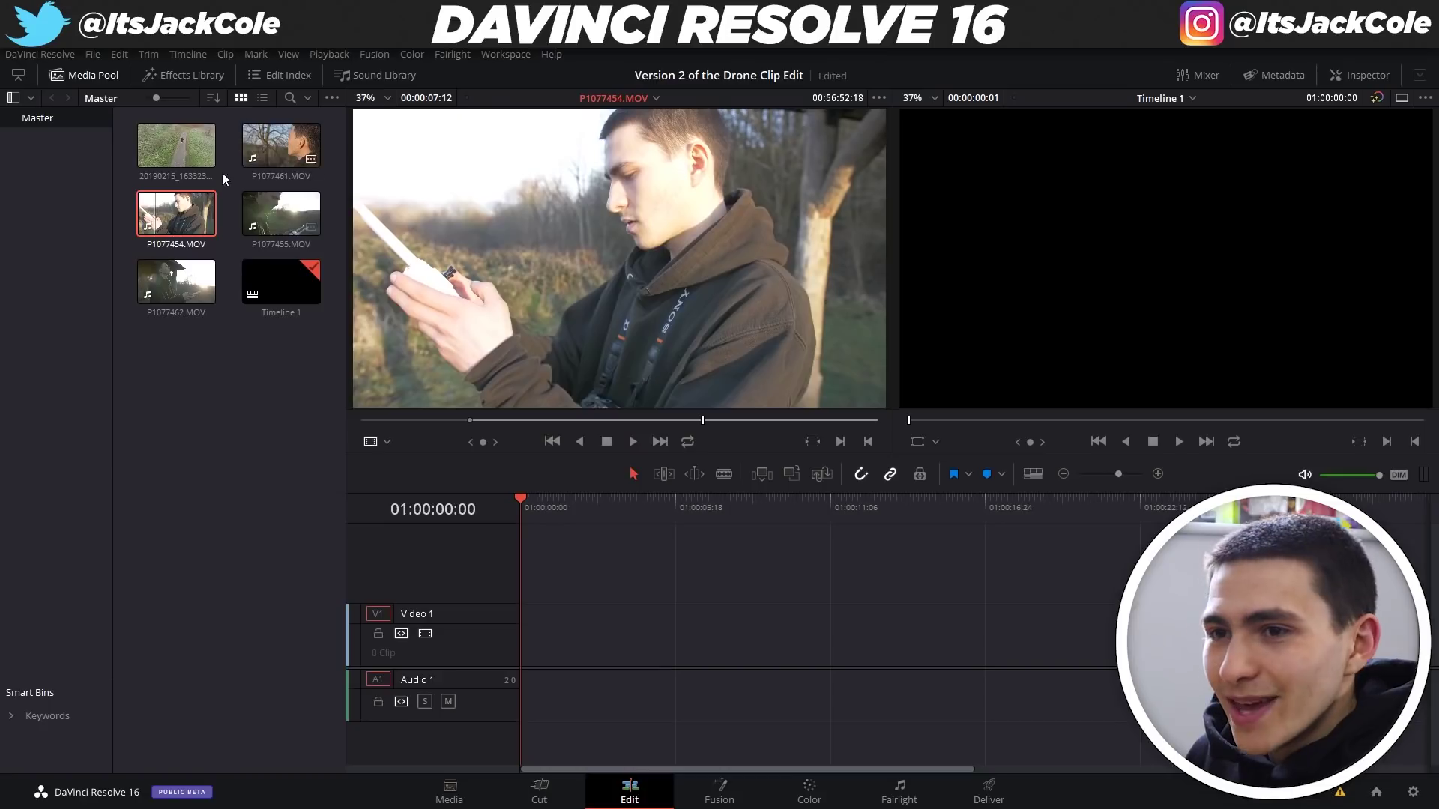
Step: Place P1077454.MOV at the start of Timeline 1, play it and set the playhead at 01:00:02:00
left_click_drag(180, 217, 524, 625)
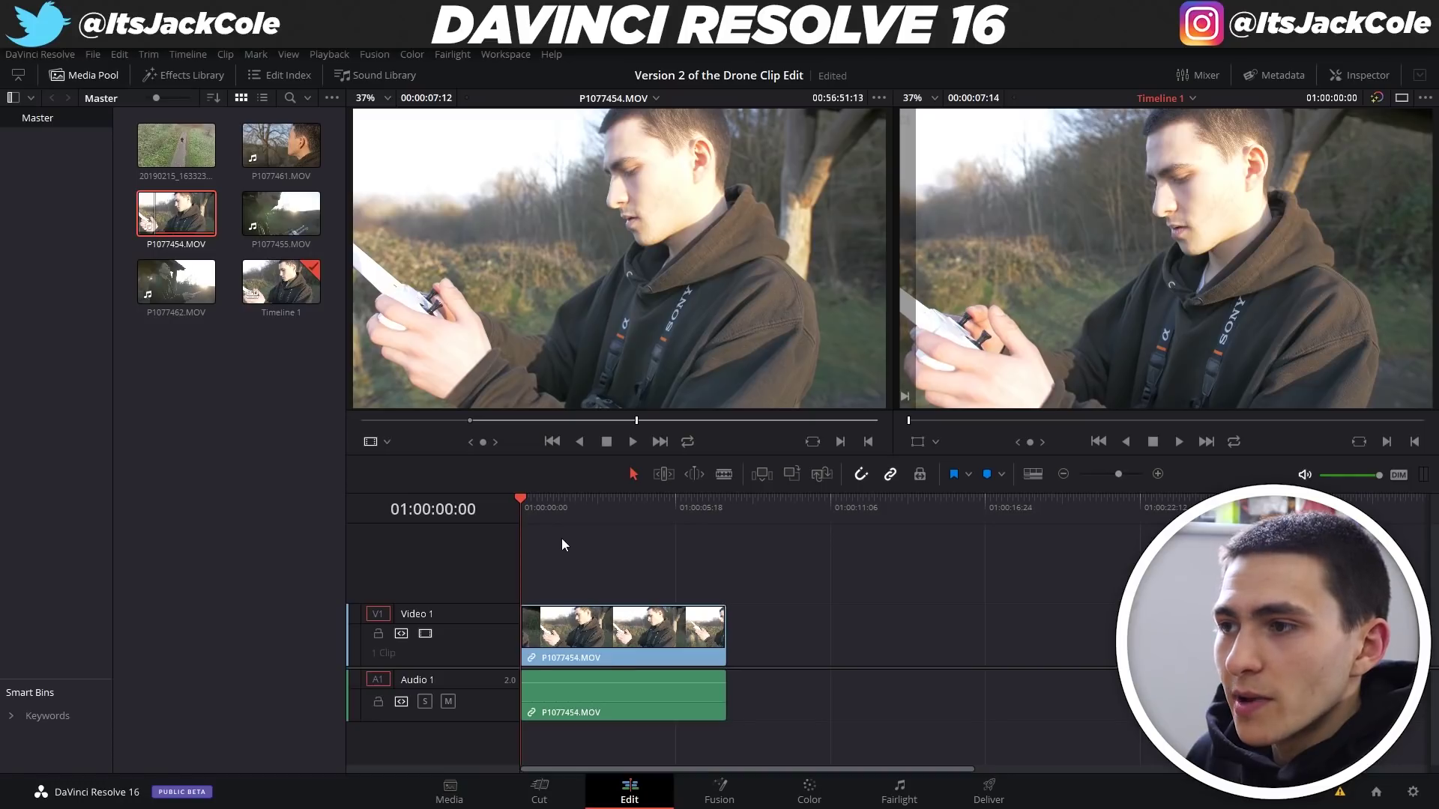
key("space")
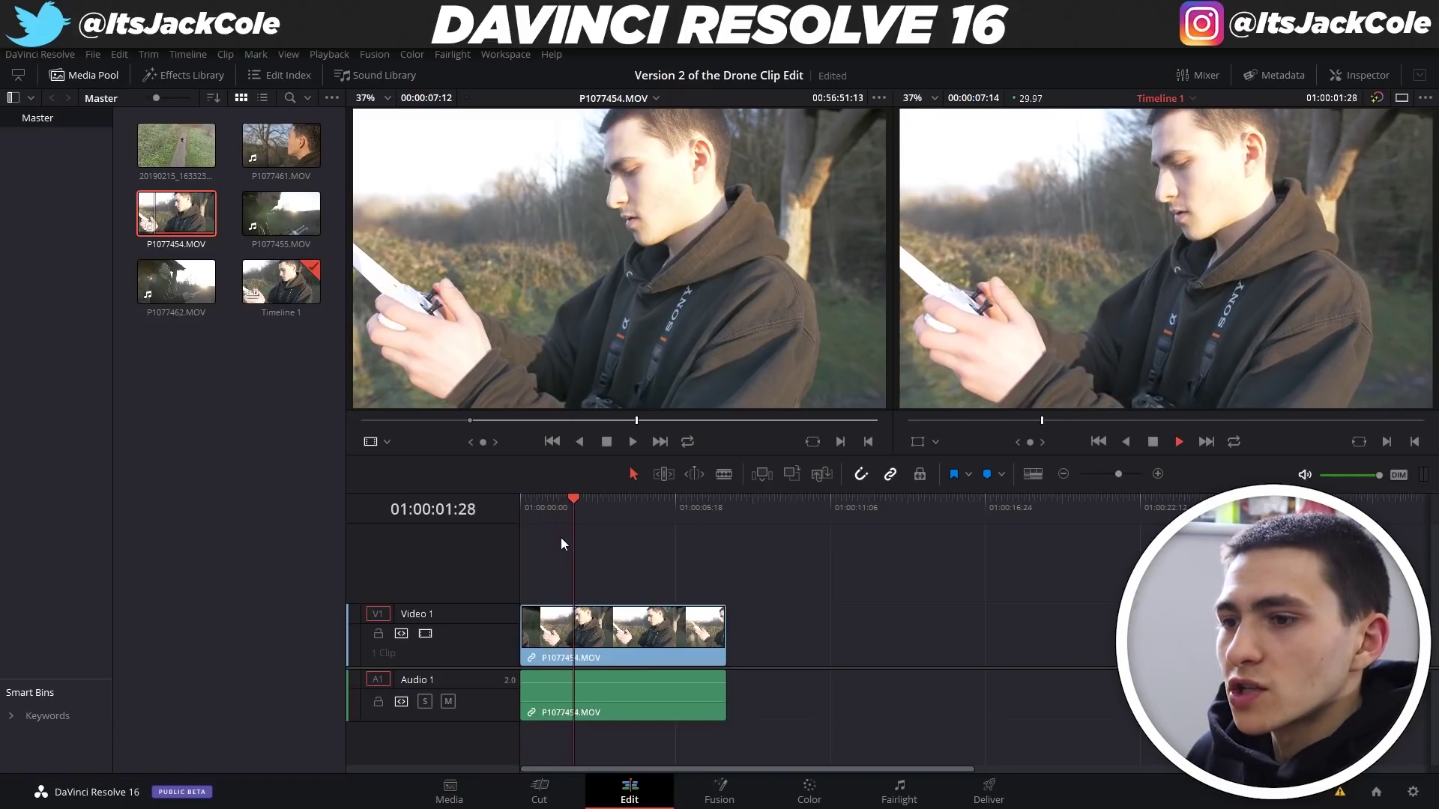
left_click_drag(614, 499, 576, 507)
left_click(595, 630)
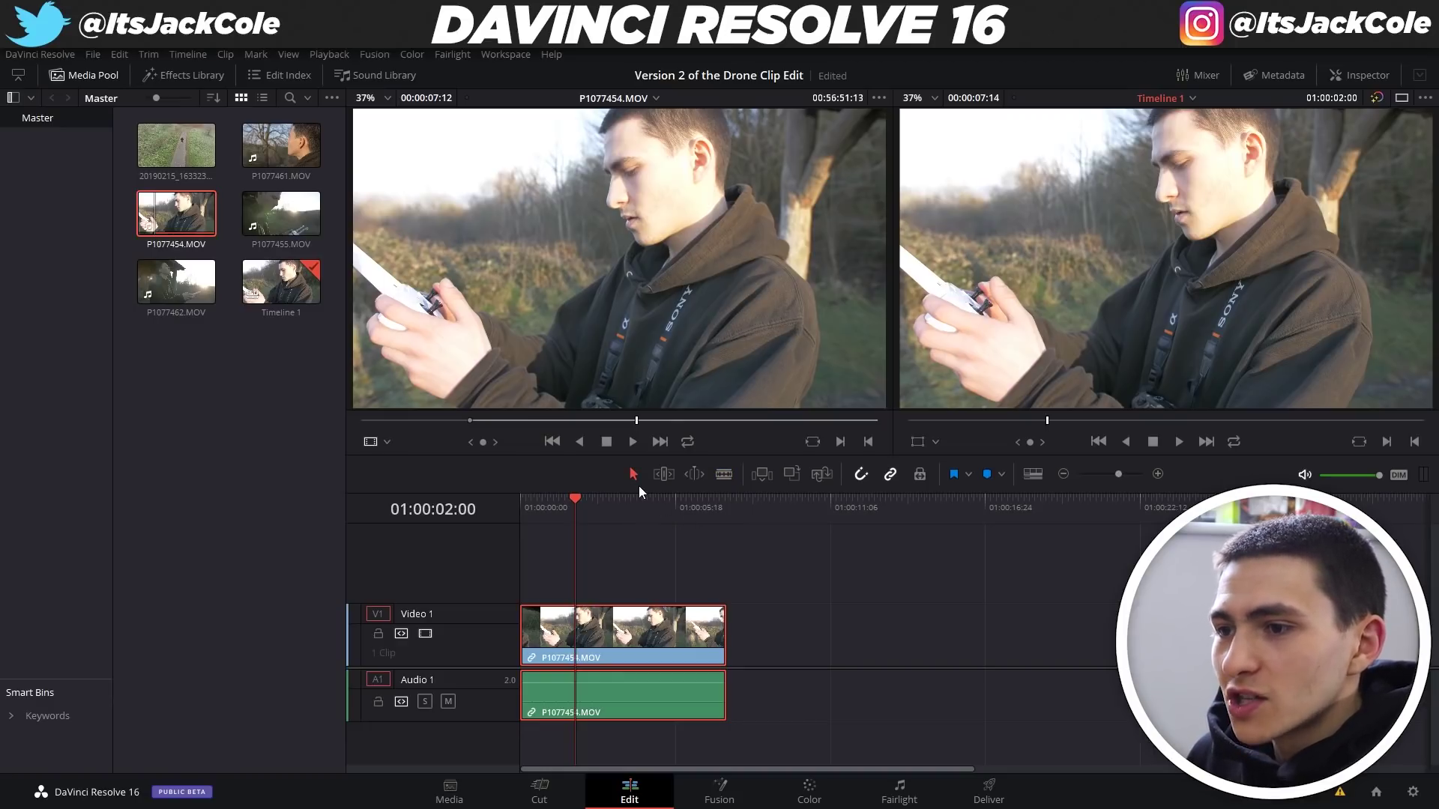
left_click(691, 535)
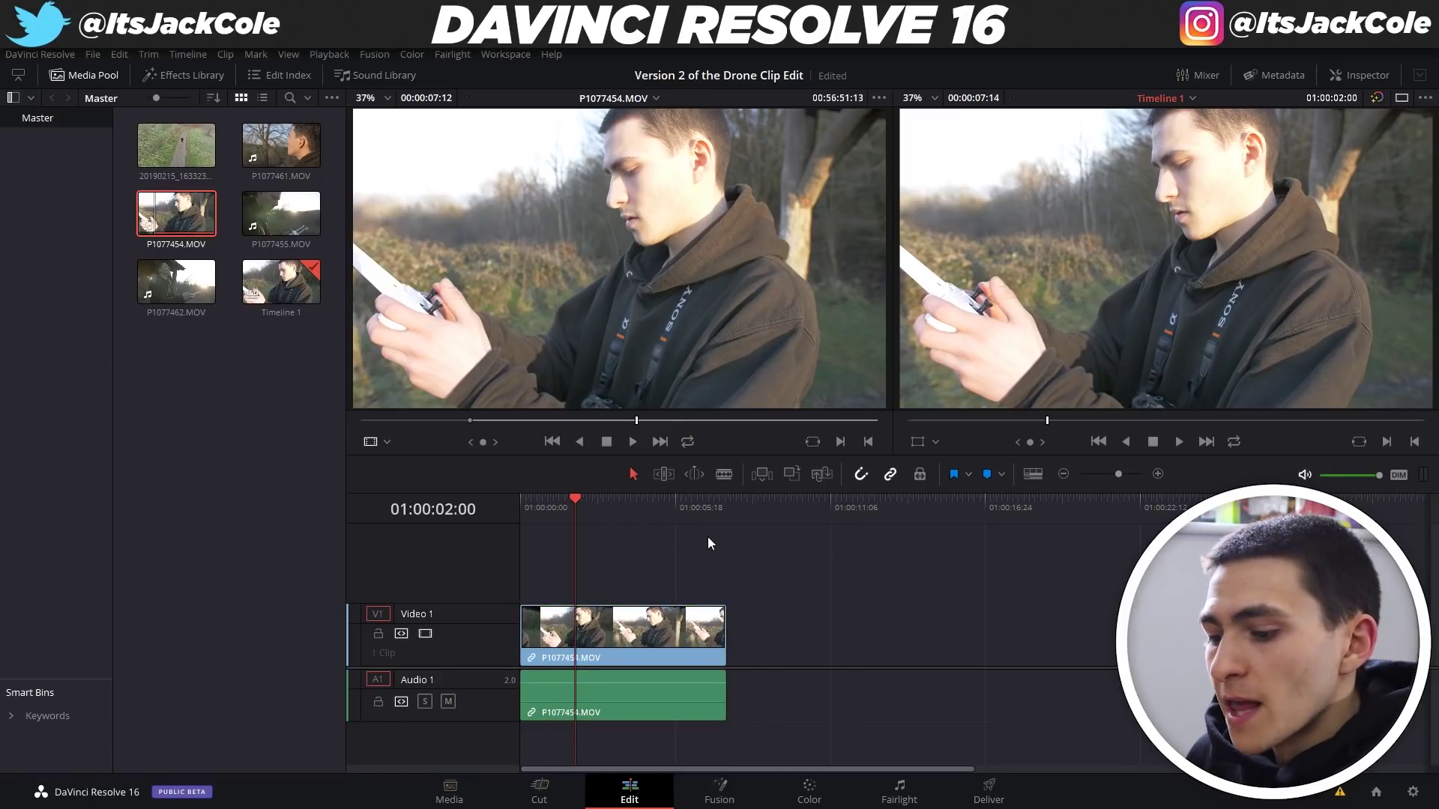
left_click(723, 475)
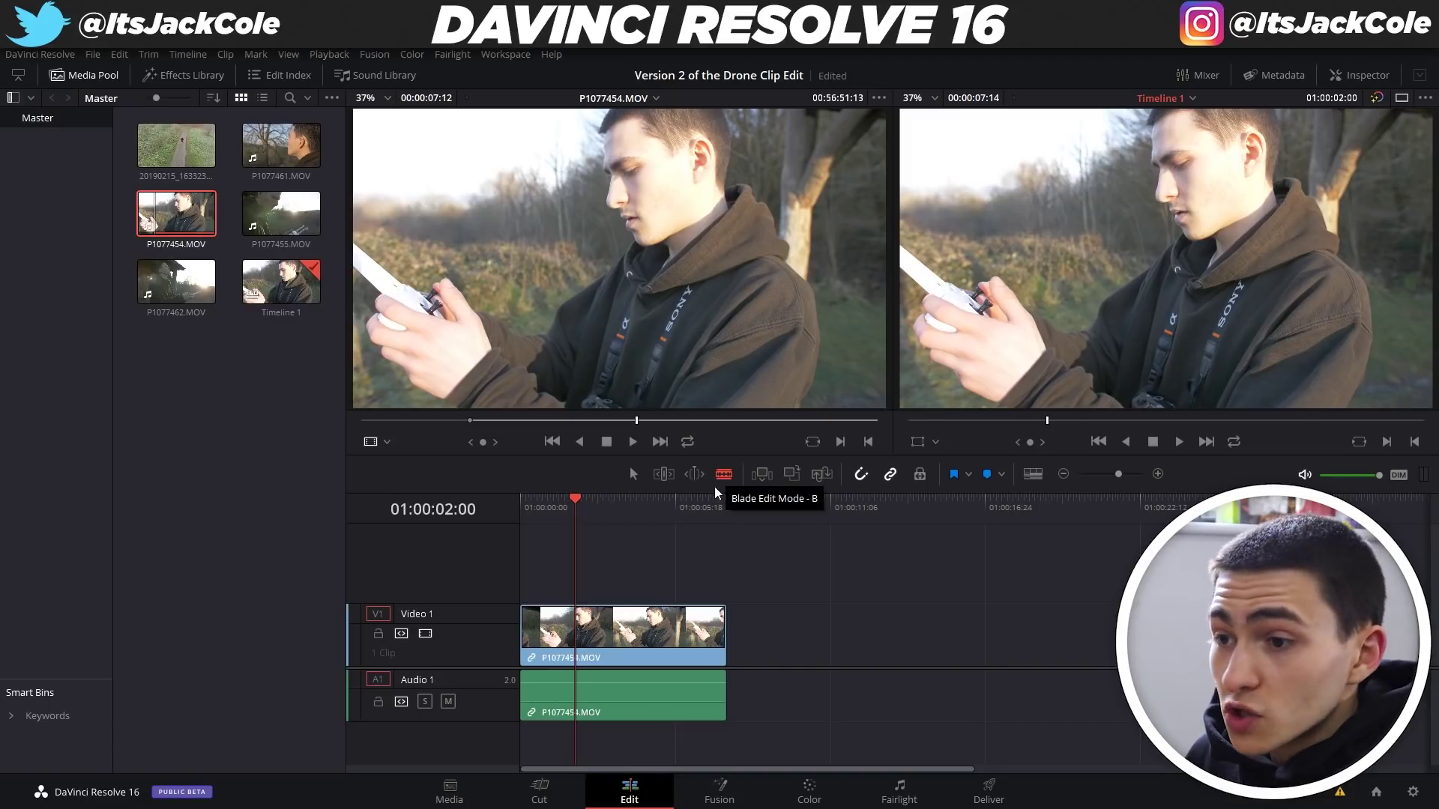
left_click(586, 618)
key("ctrl+z")
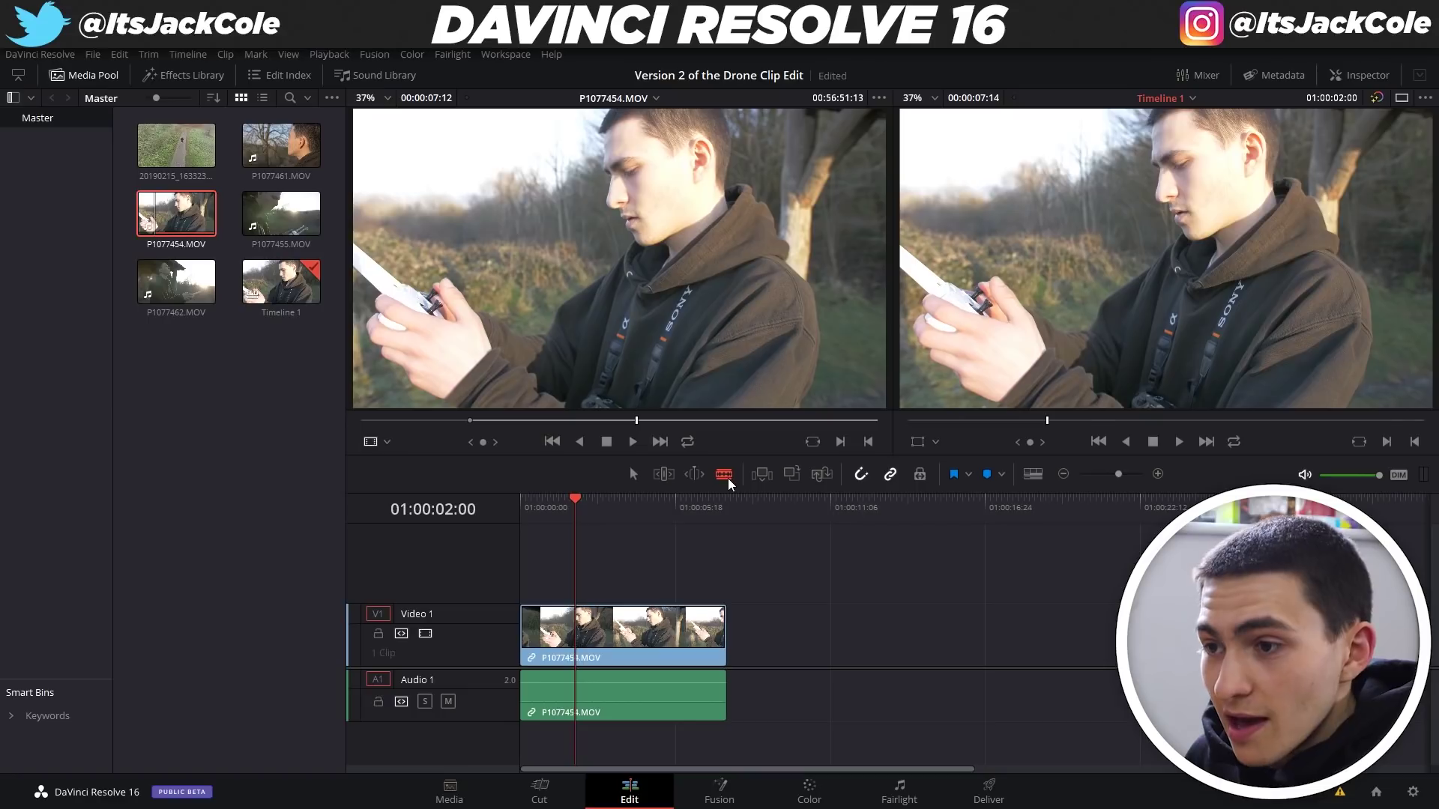
key("a")
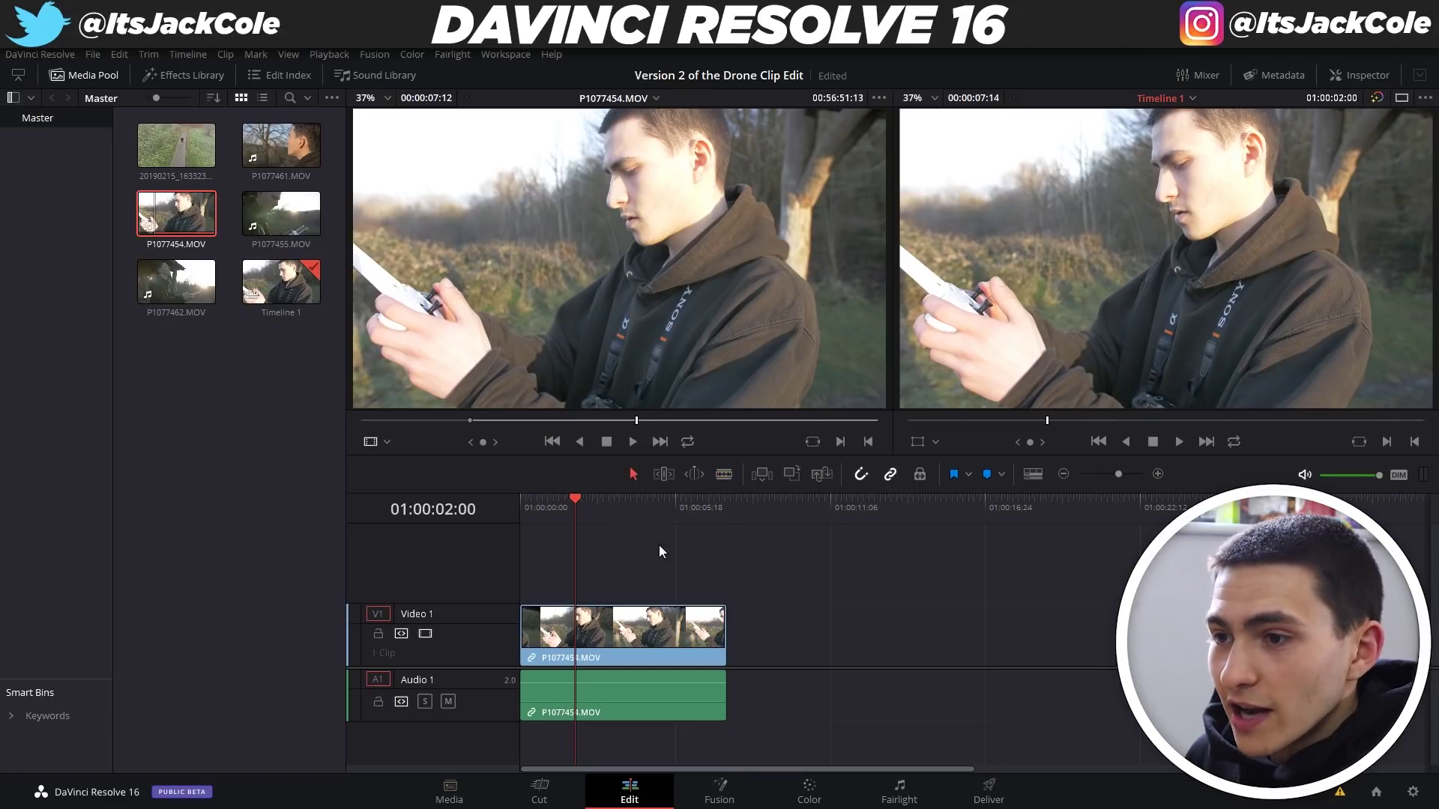
left_click(724, 474)
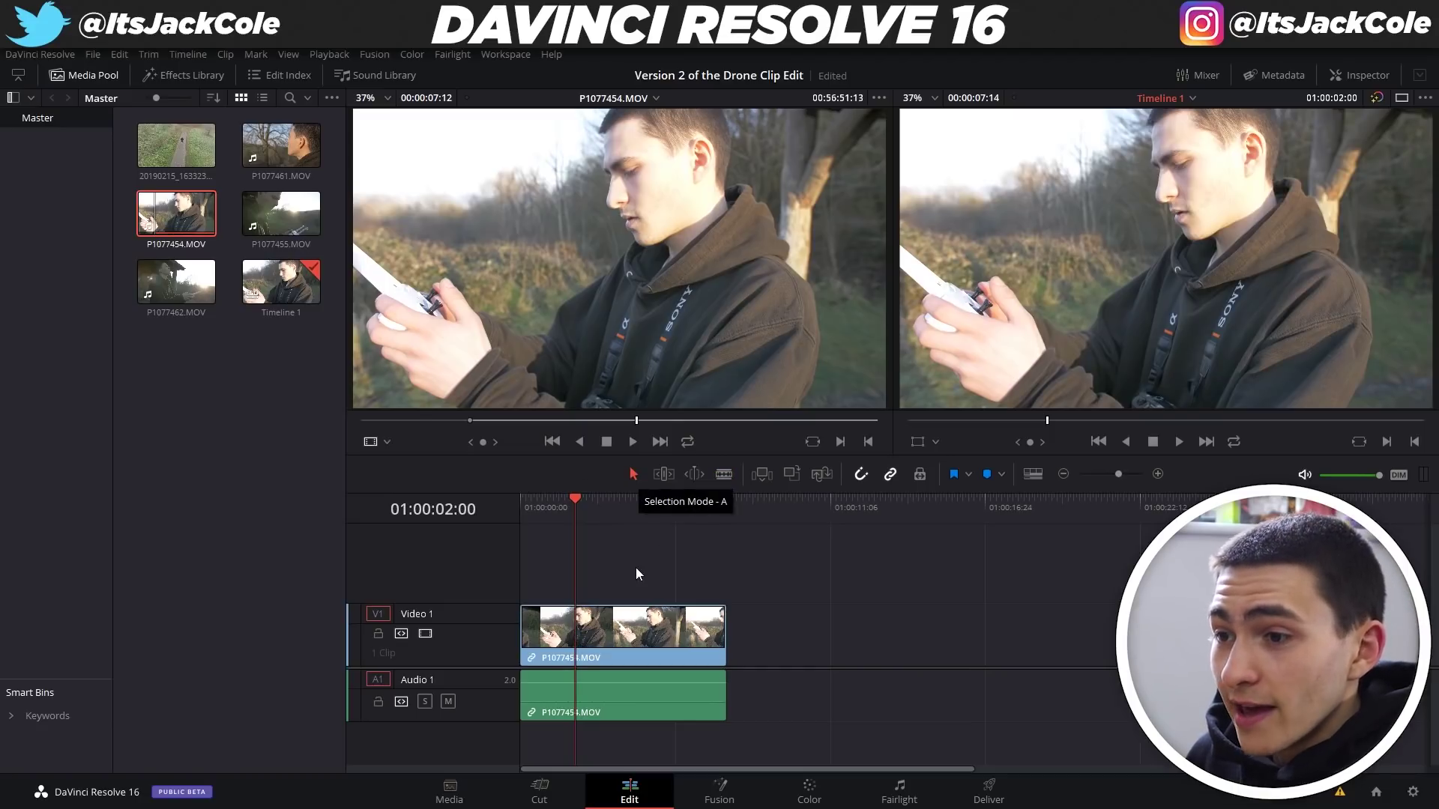
Step: Split P1077454.MOV on the timeline at 01:00:02:00 and delete the part after the cut
key("b")
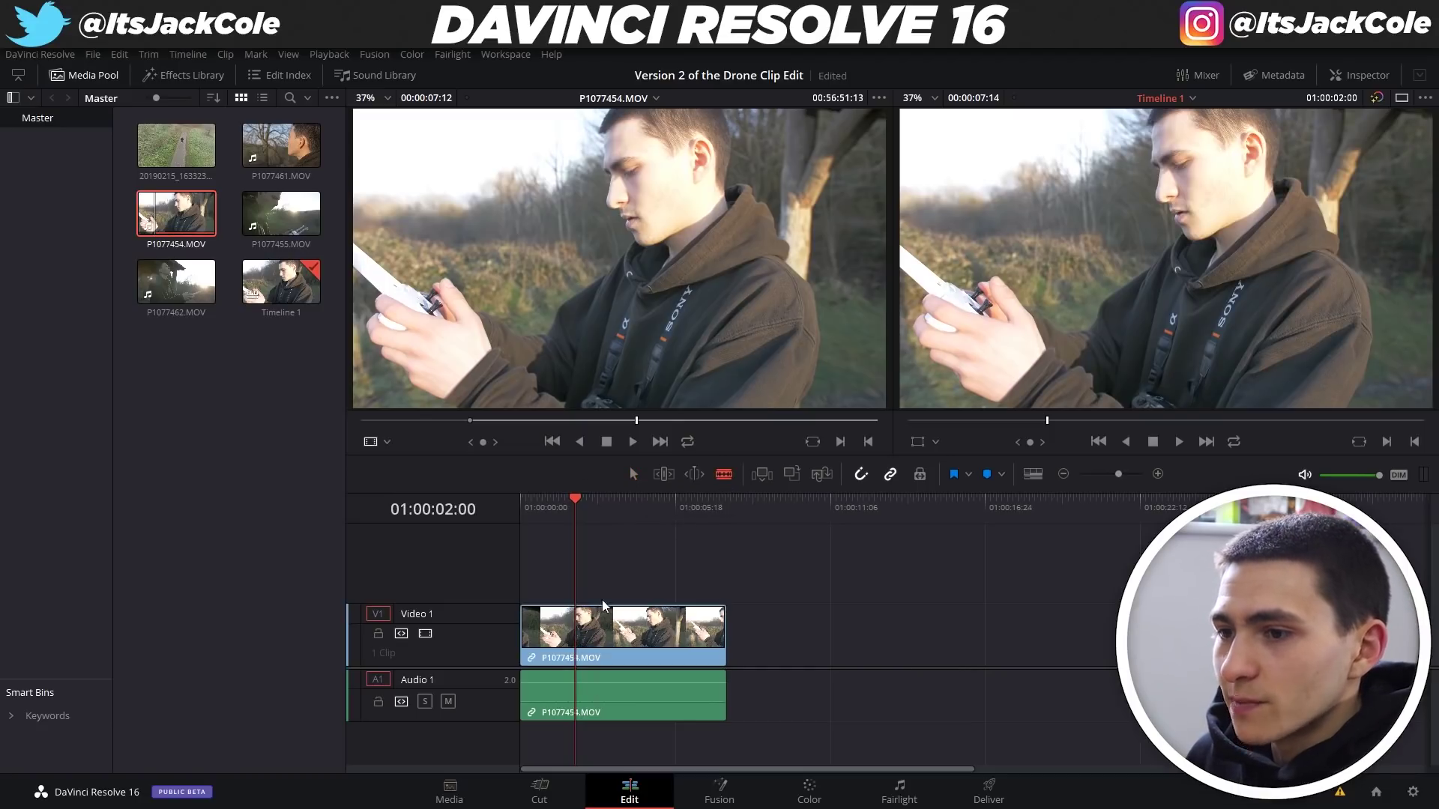
left_click(579, 622)
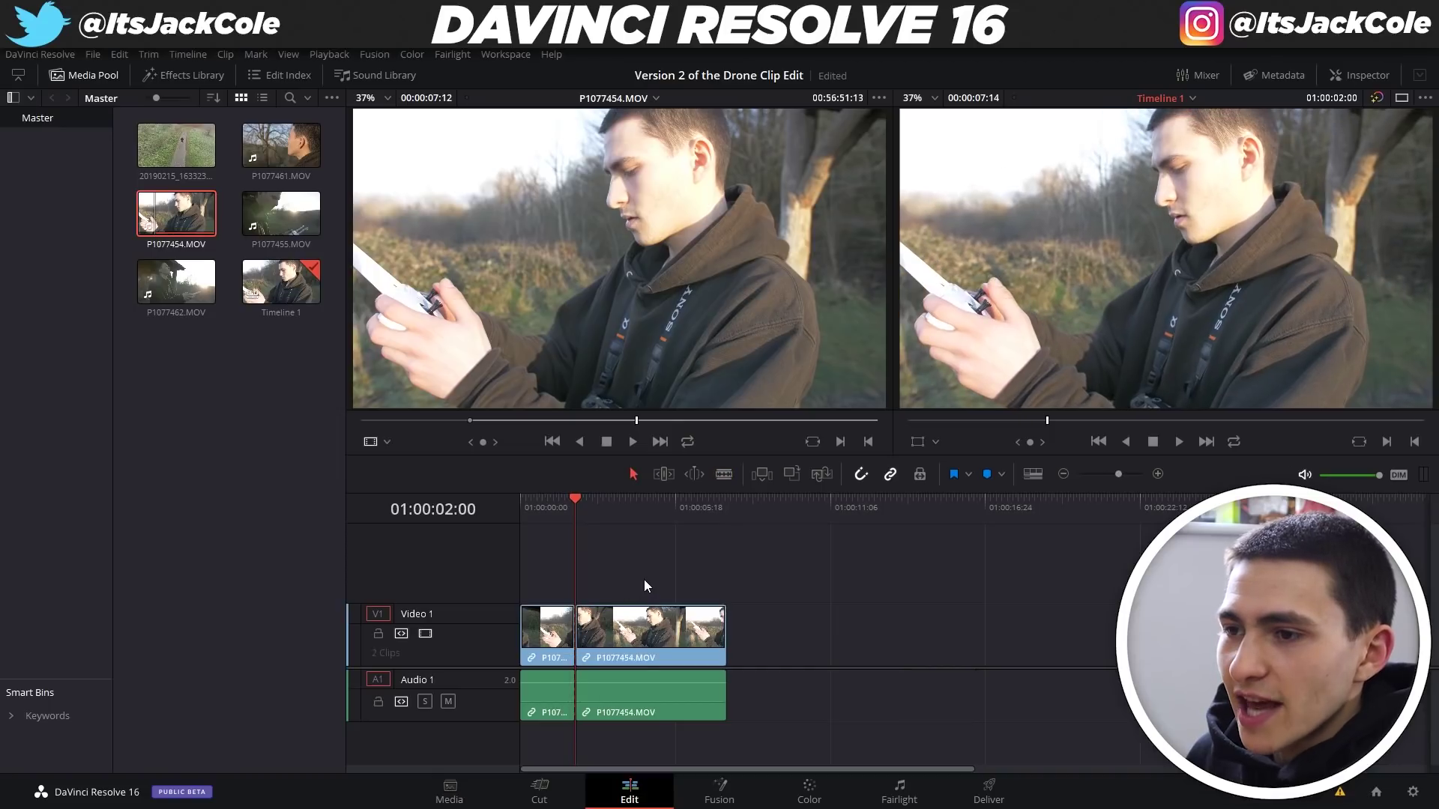
left_click(632, 474)
left_click(630, 630)
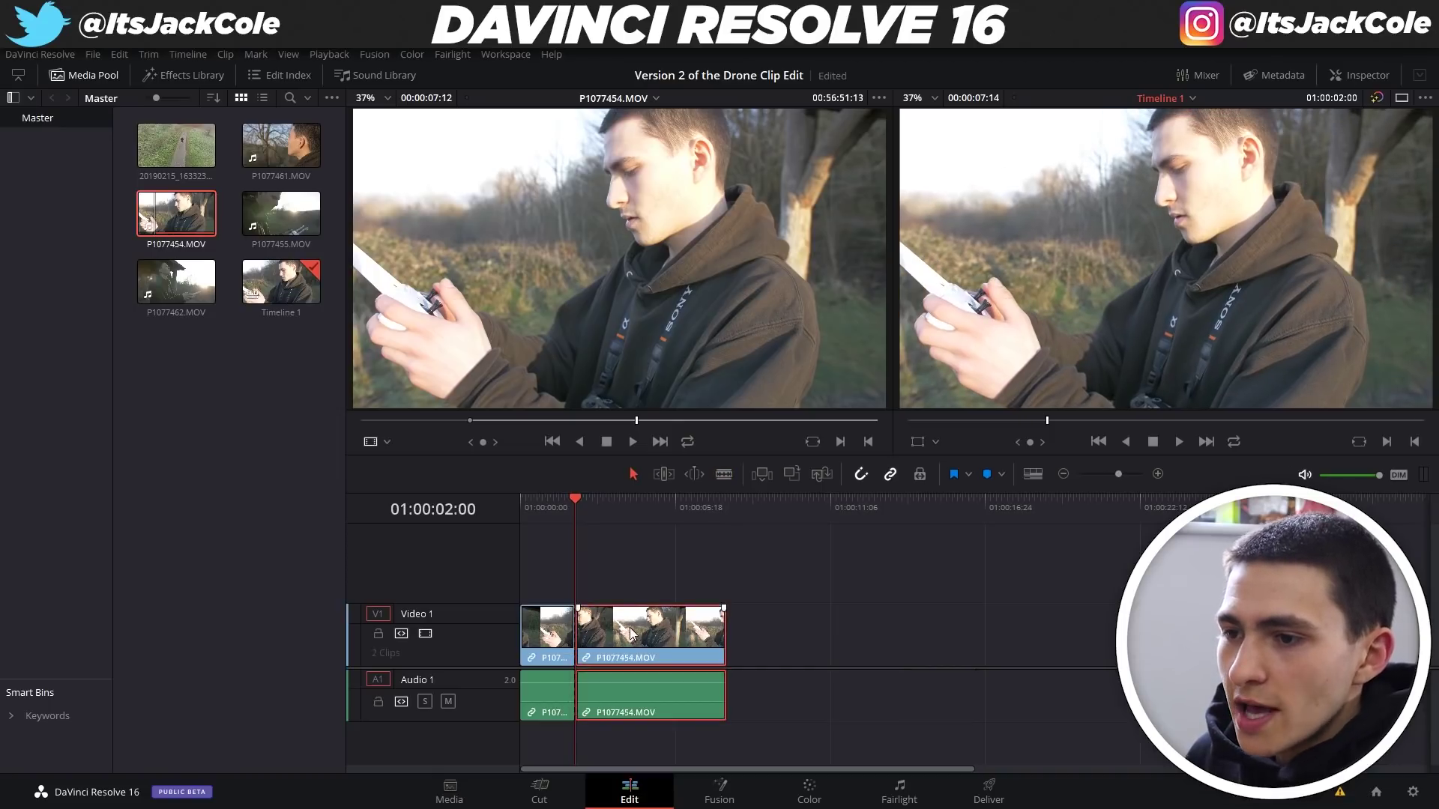
key("Delete")
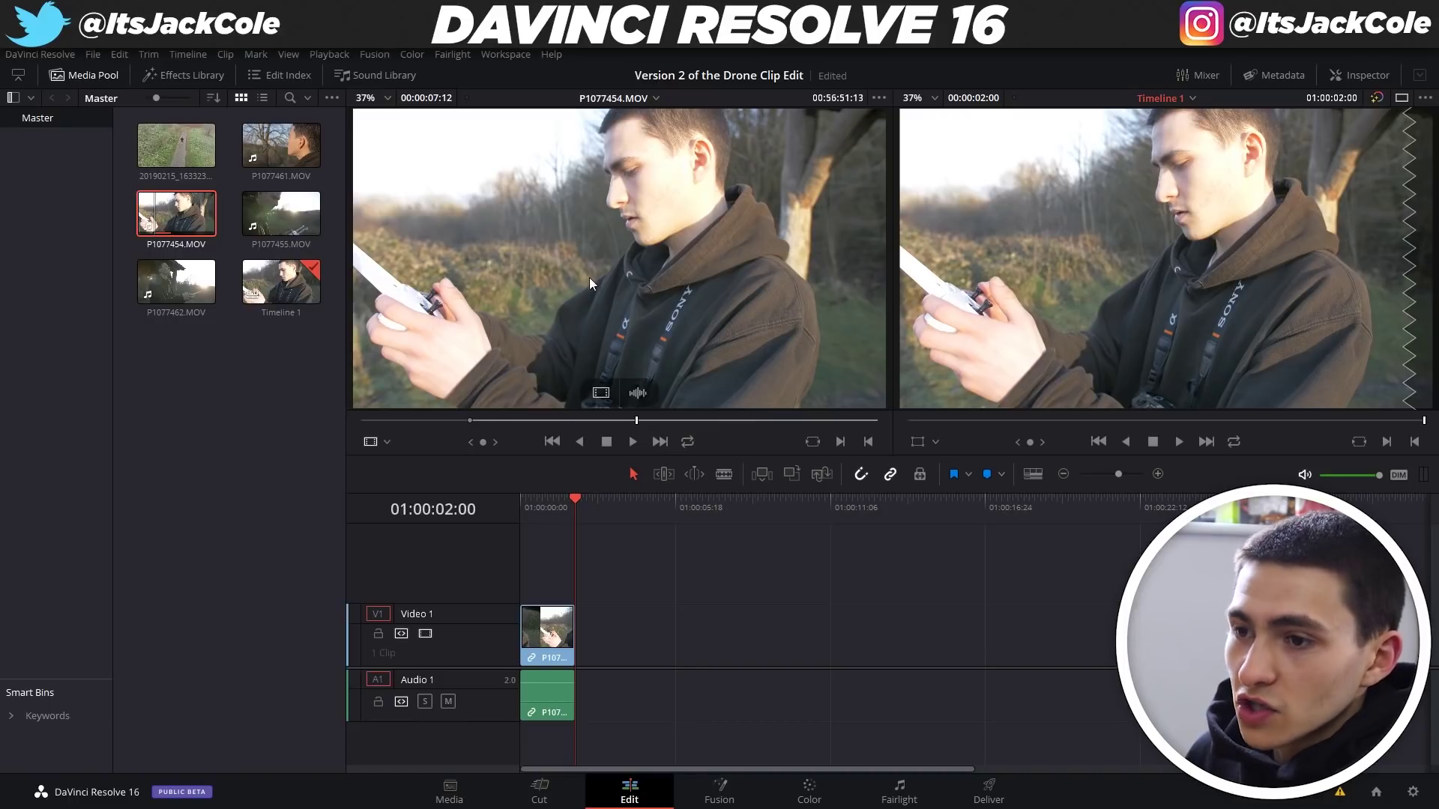
Step: Load P1077455.MOV into the source viewer, mark its in point at about 00:56:59:20 and play the clip onward
double_click(291, 216)
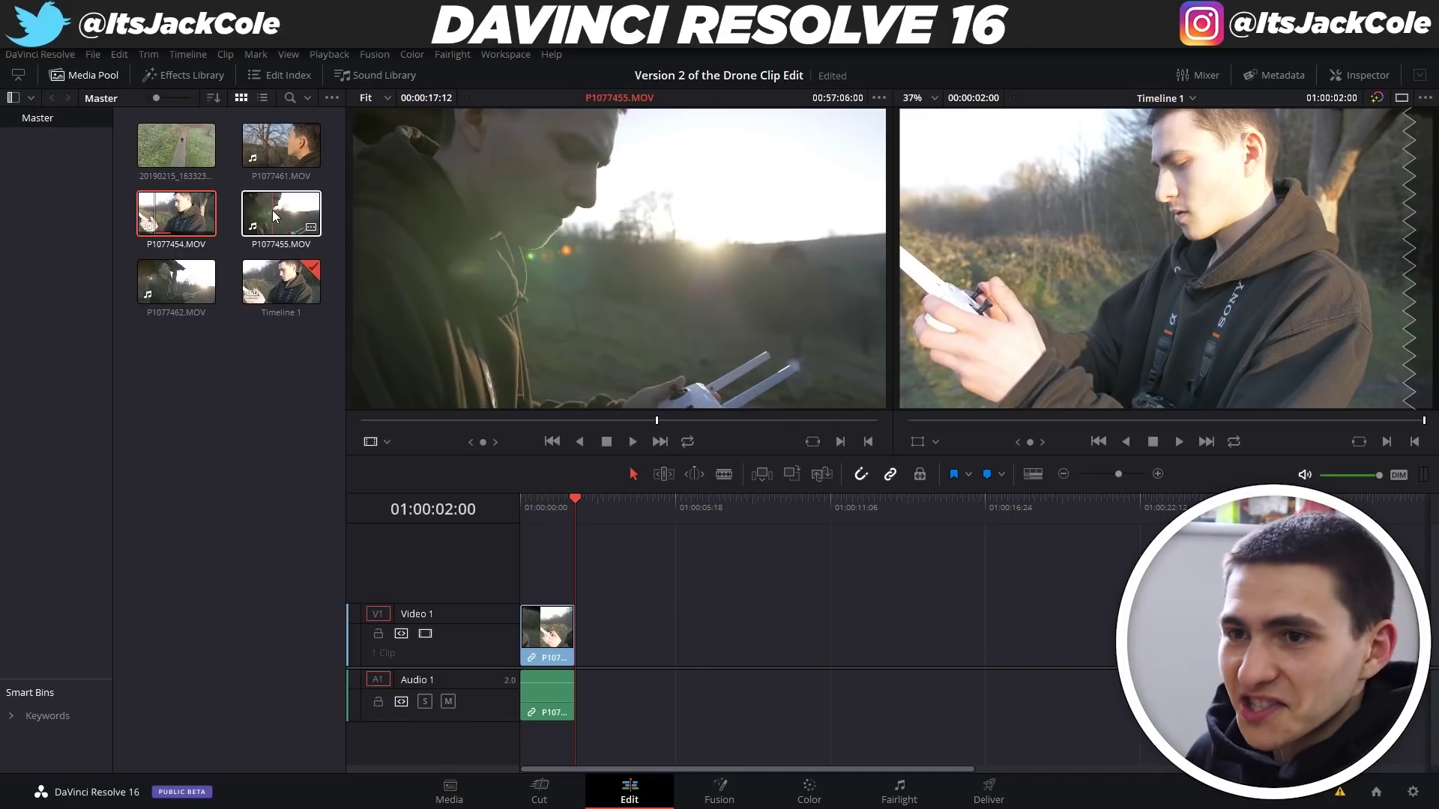
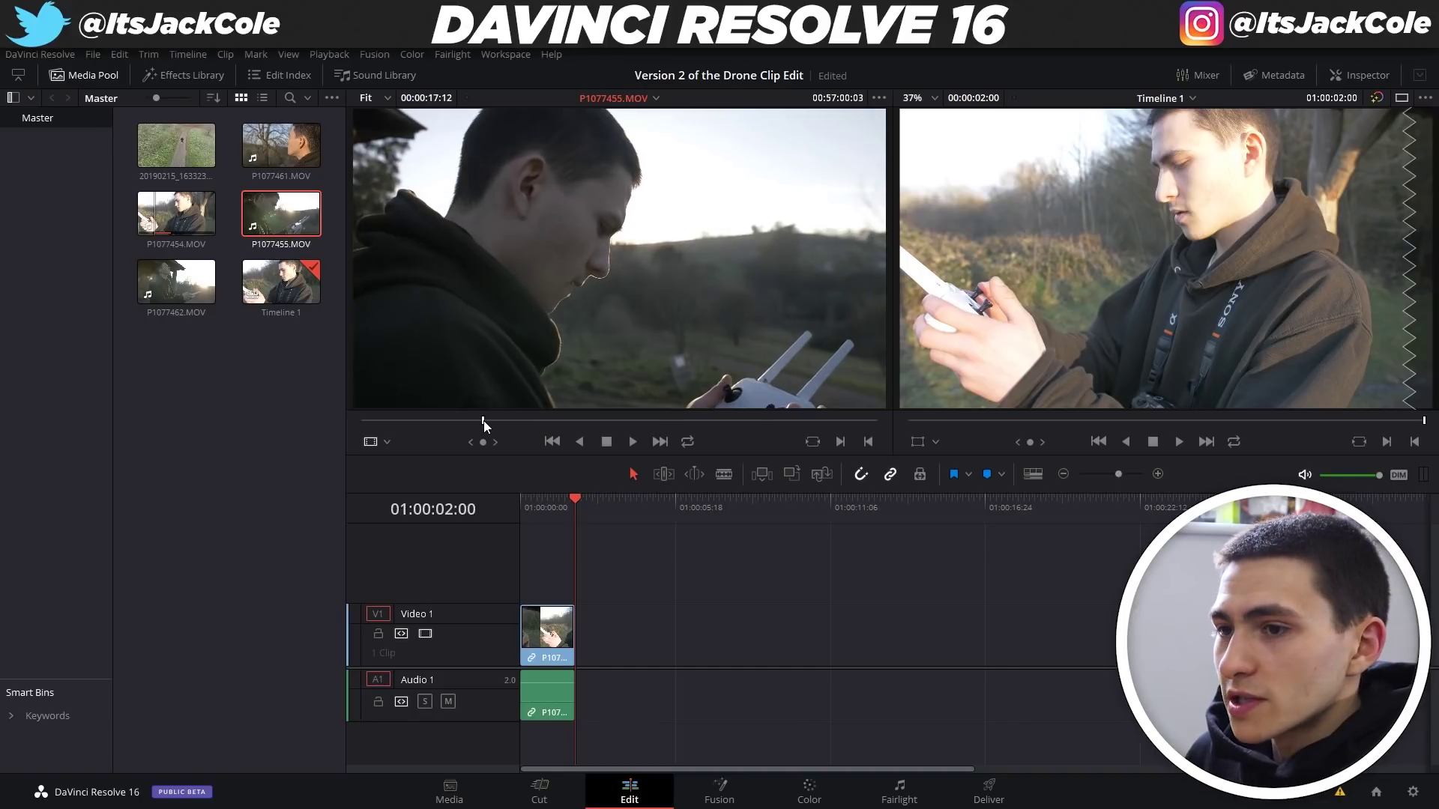
key("i")
key("space")
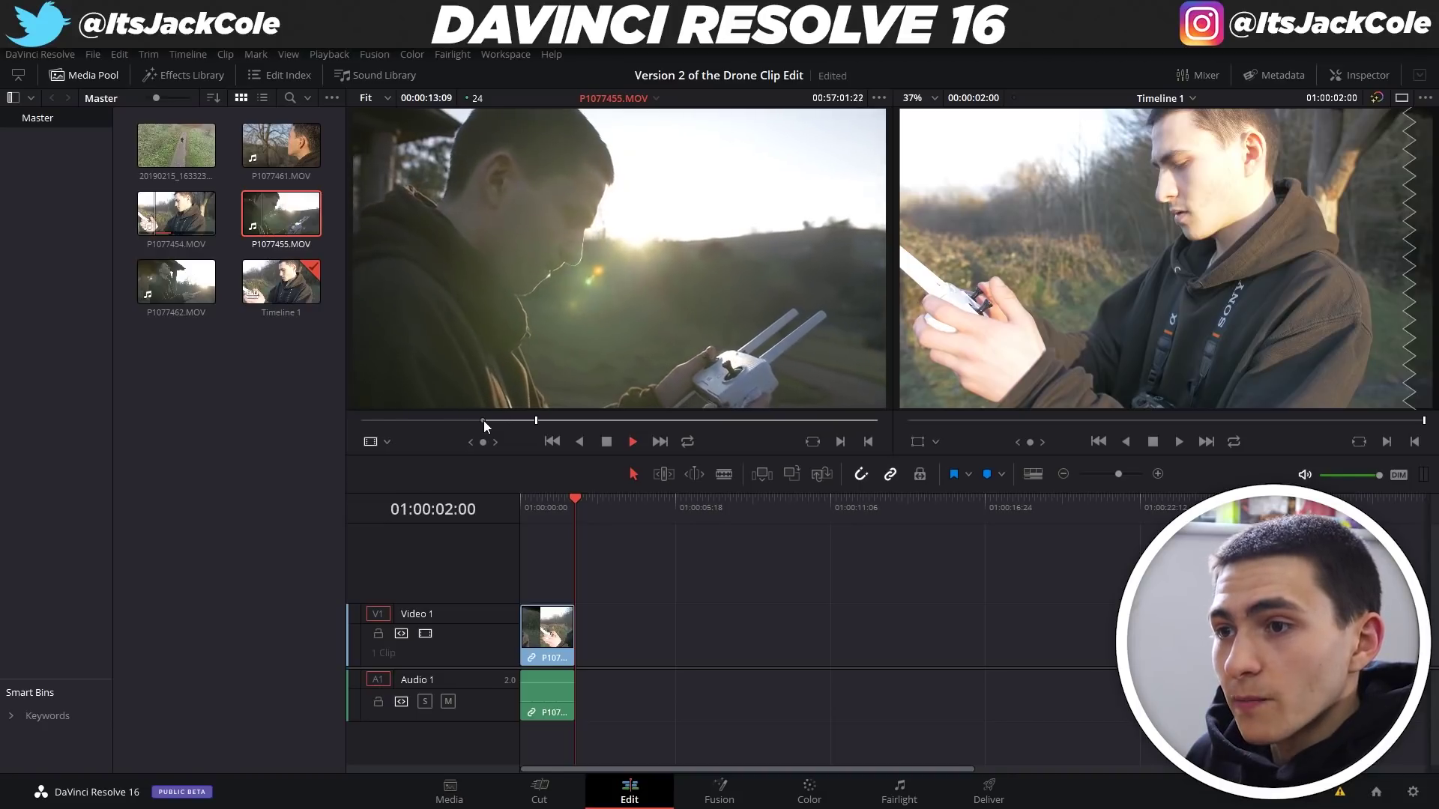
left_click(474, 421)
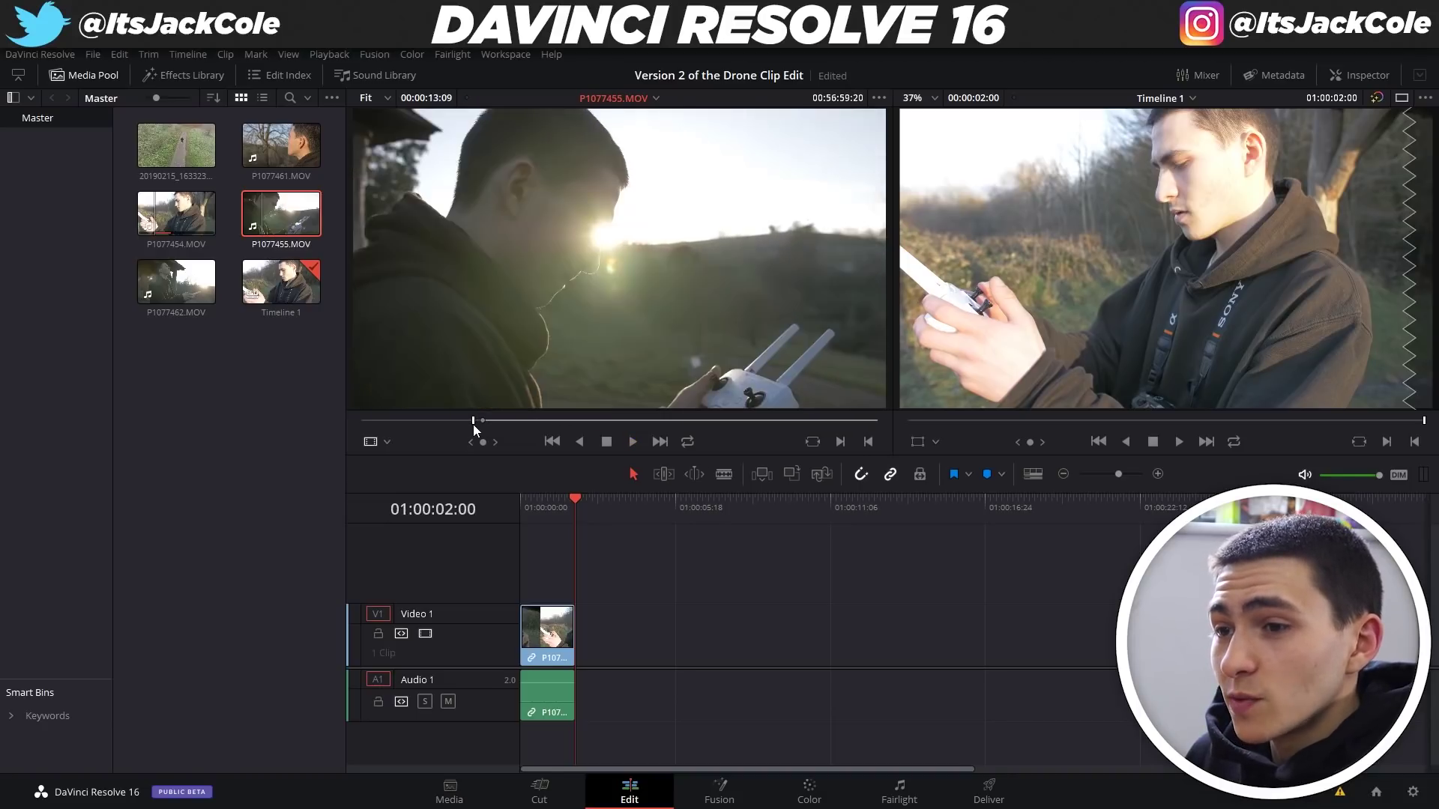
key("space")
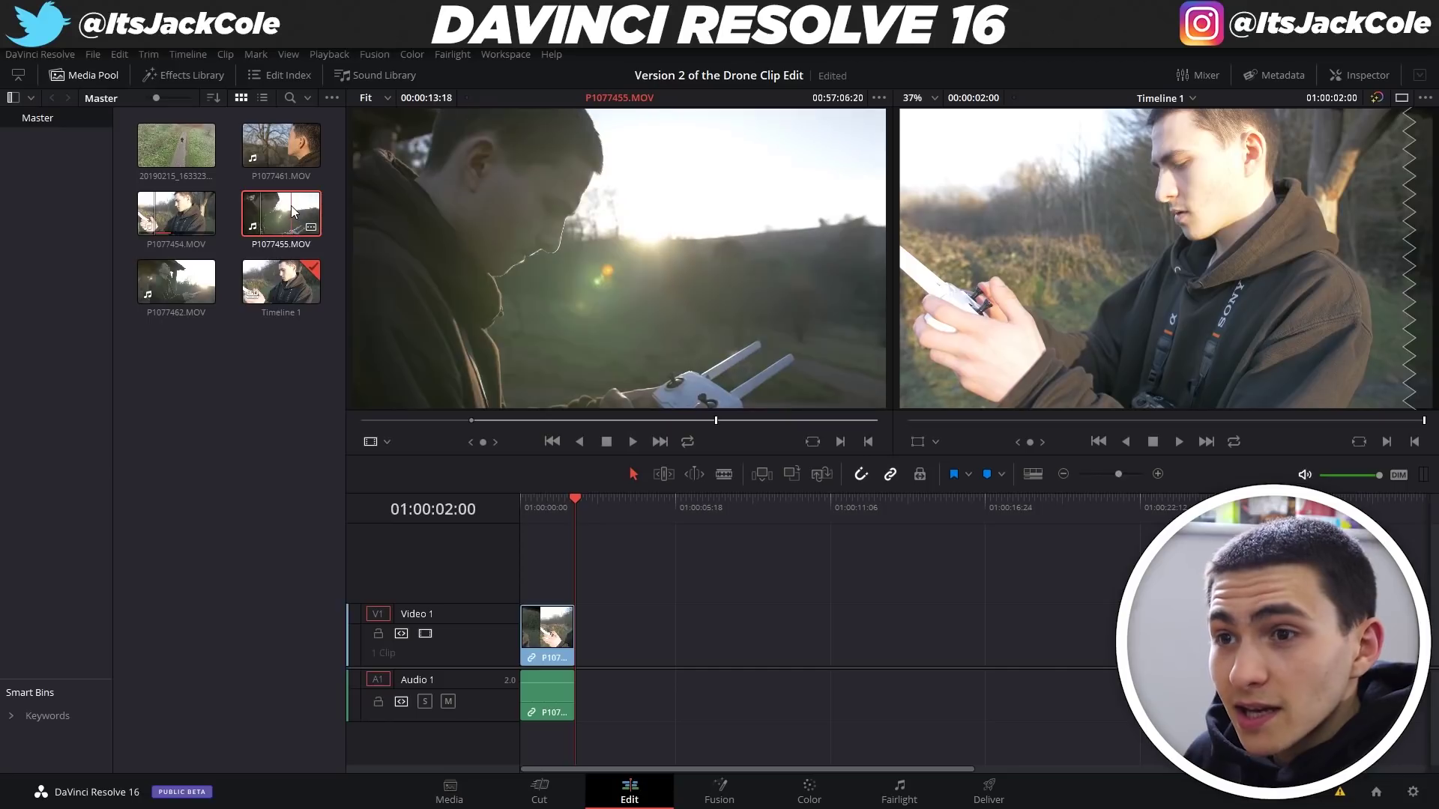
Step: Place P1077455.MOV directly after the first clip on the timeline and play its opening
left_click_drag(246, 205, 587, 657)
key("space")
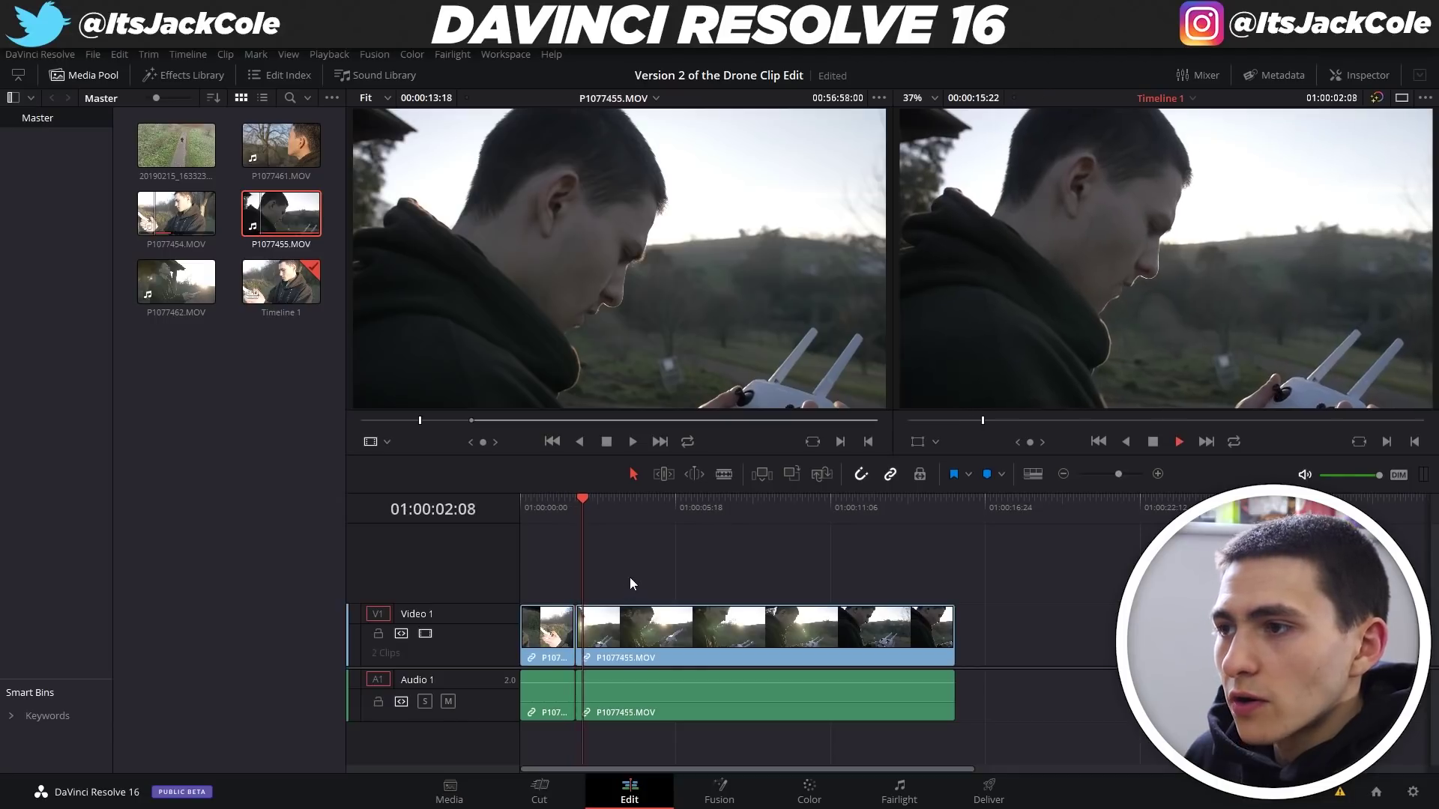
key("space")
Step: Cut P1077455.MOV on the timeline at 01:00:02:19 and remove the part before the cut, leaving no gap
left_click(577, 502)
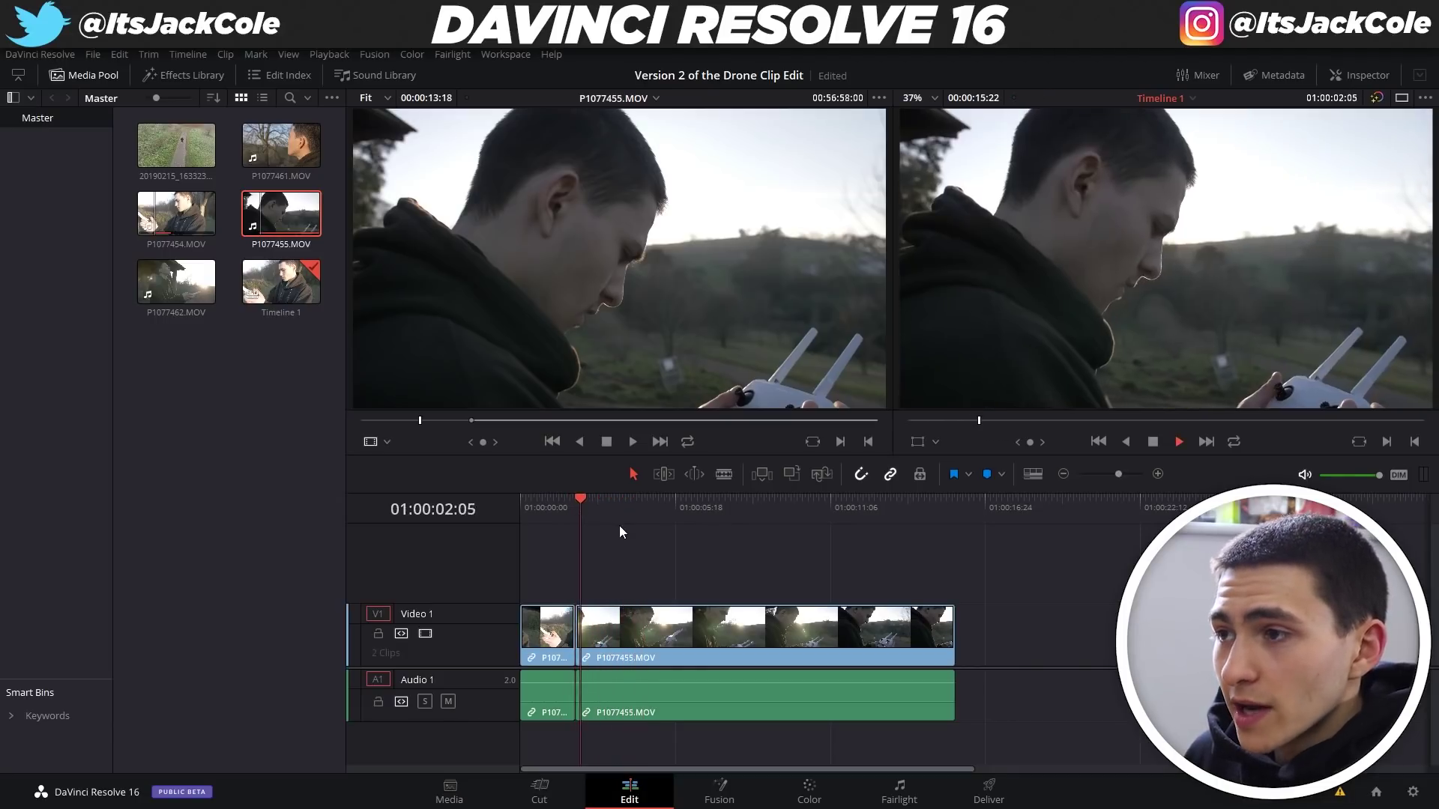
key("ctrl+b")
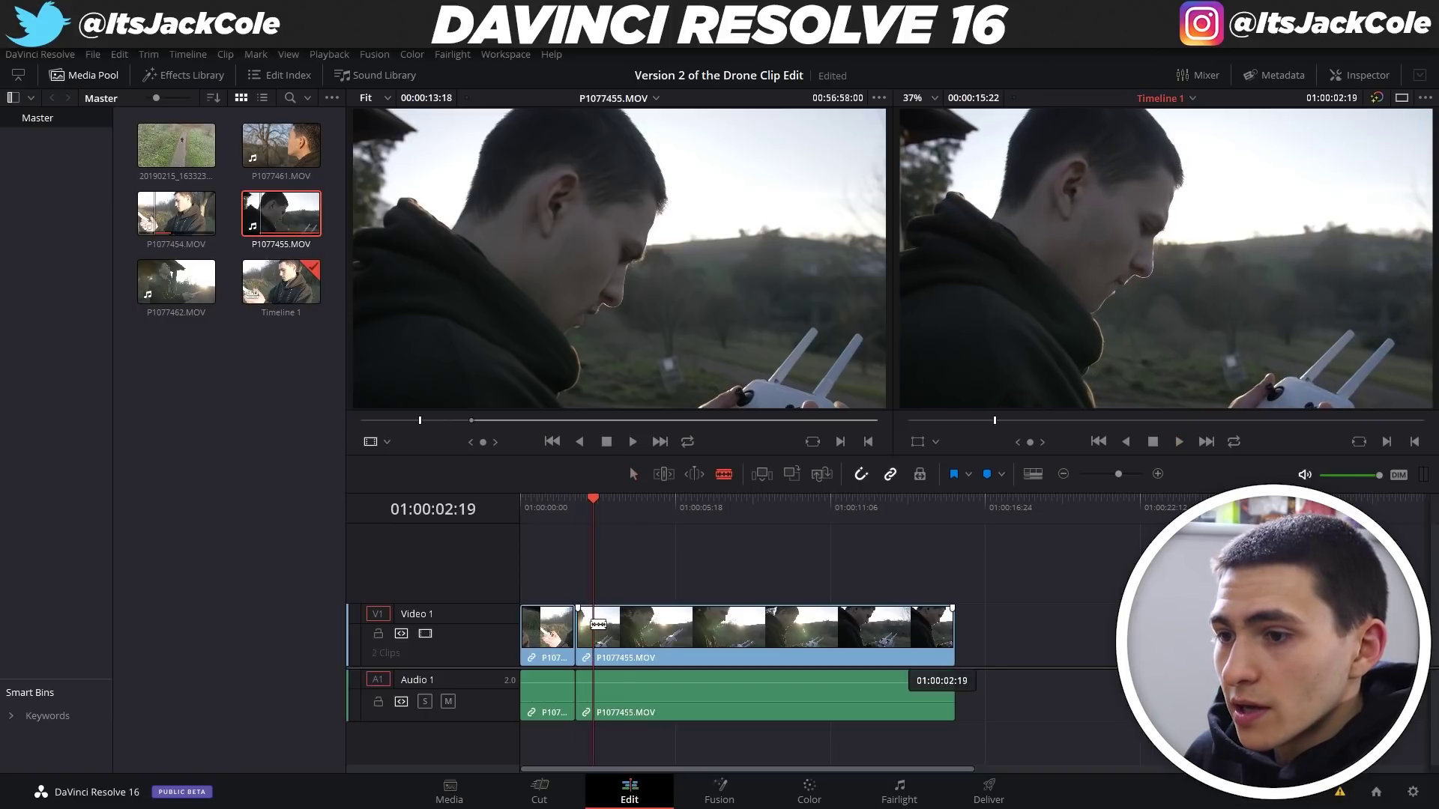
key("Delete")
Step: Play the timeline across the join of the two clips and step the playhead back to about 01:00:04:00
left_click(560, 499)
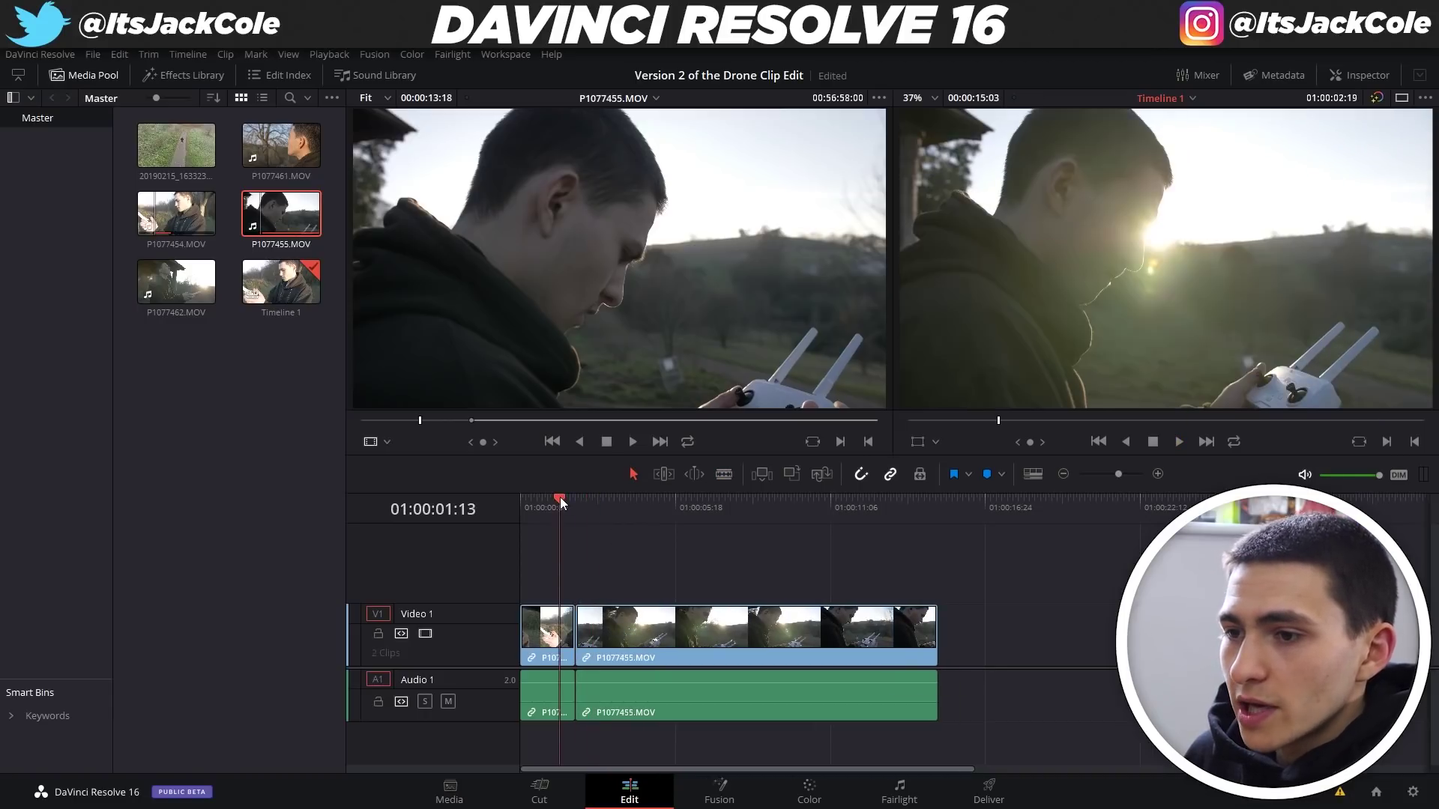
key("space")
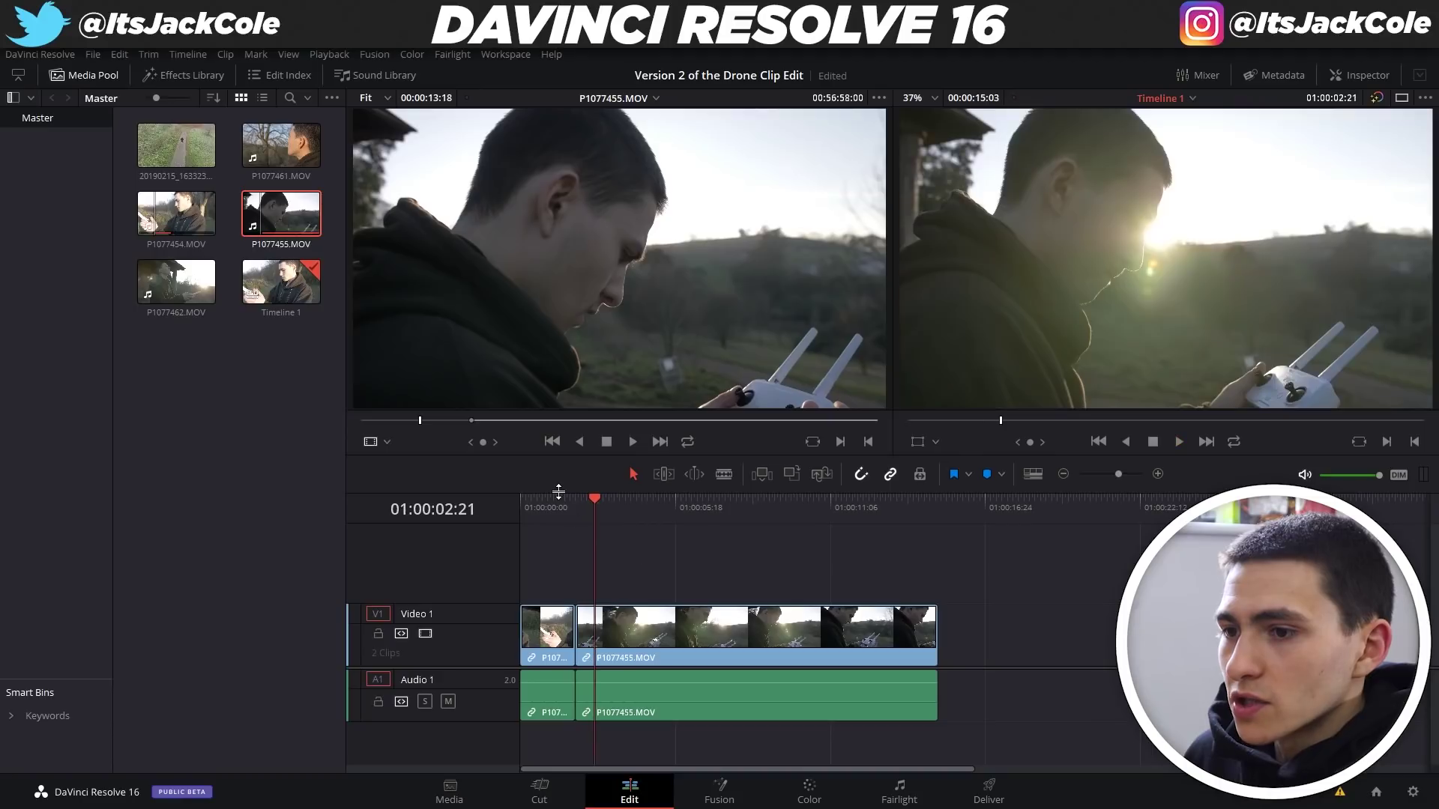
left_click(570, 502)
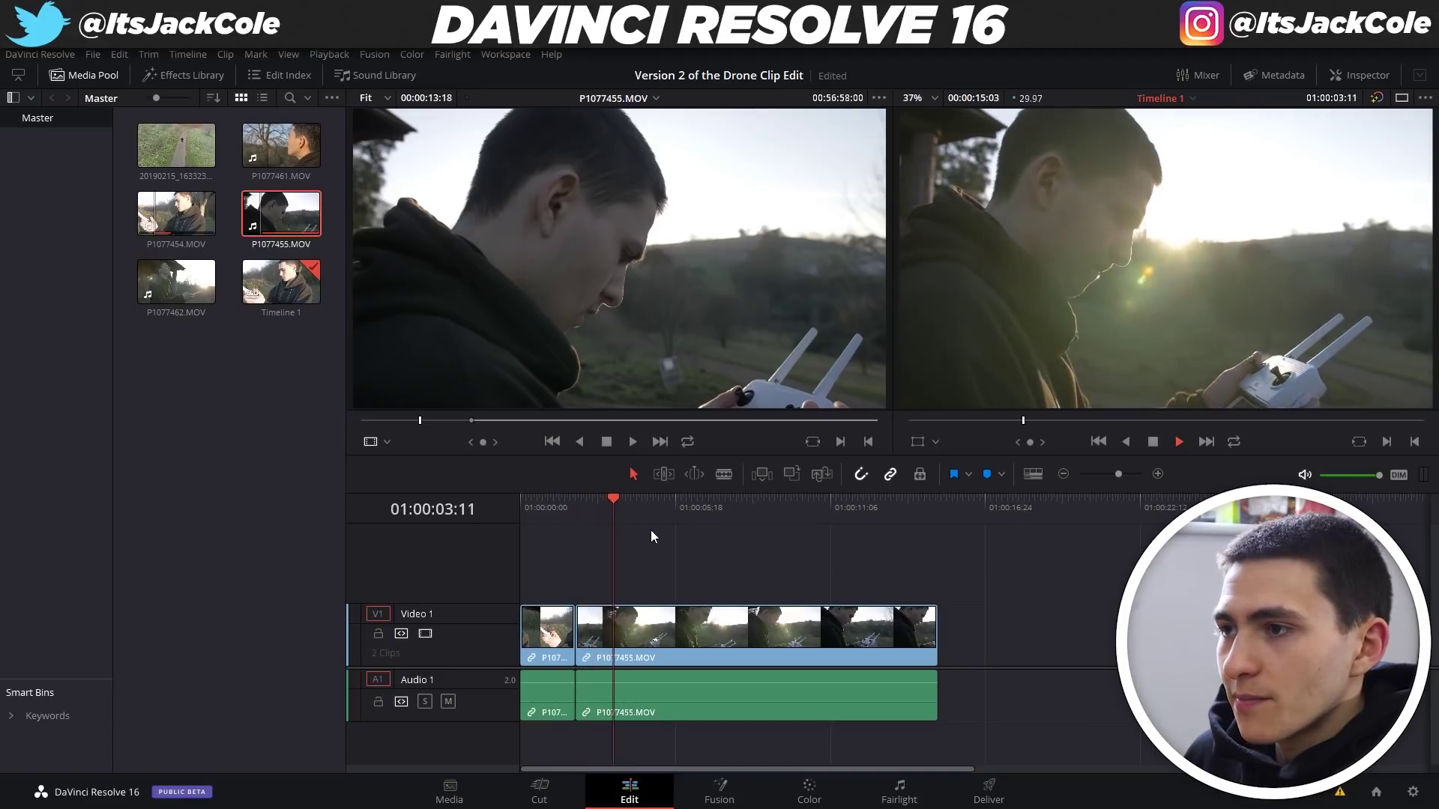
key("space")
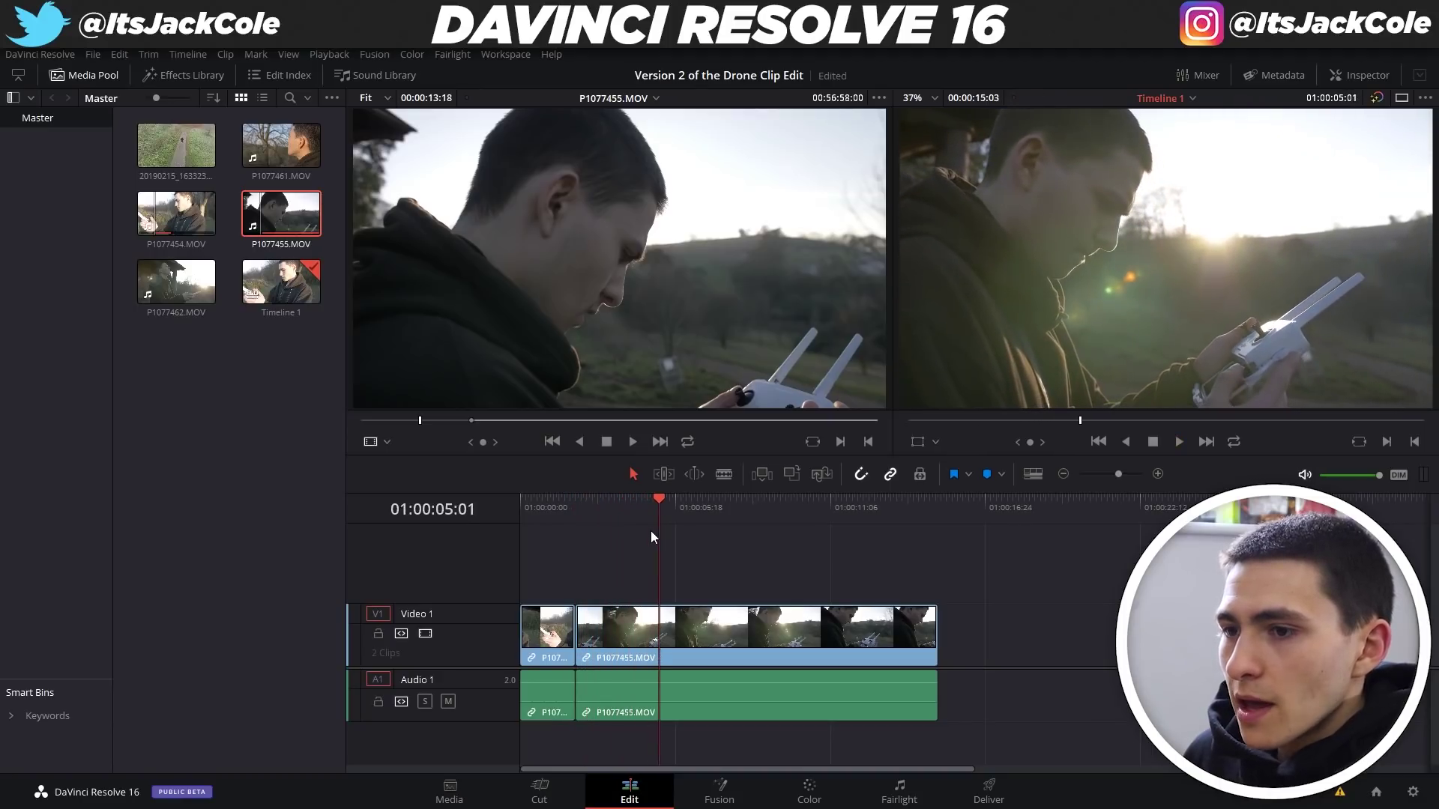
key("Left")
key("Left")
key("Left")
key("Left")
key("Left")
key("Left")
key("Left")
key("Left")
key("Left")
key("Left")
key("Left")
key("Left")
key("Left")
key("Left")
key("Left")
key("Left")
key("Left")
key("Left")
key("Left")
key("Left")
key("Left")
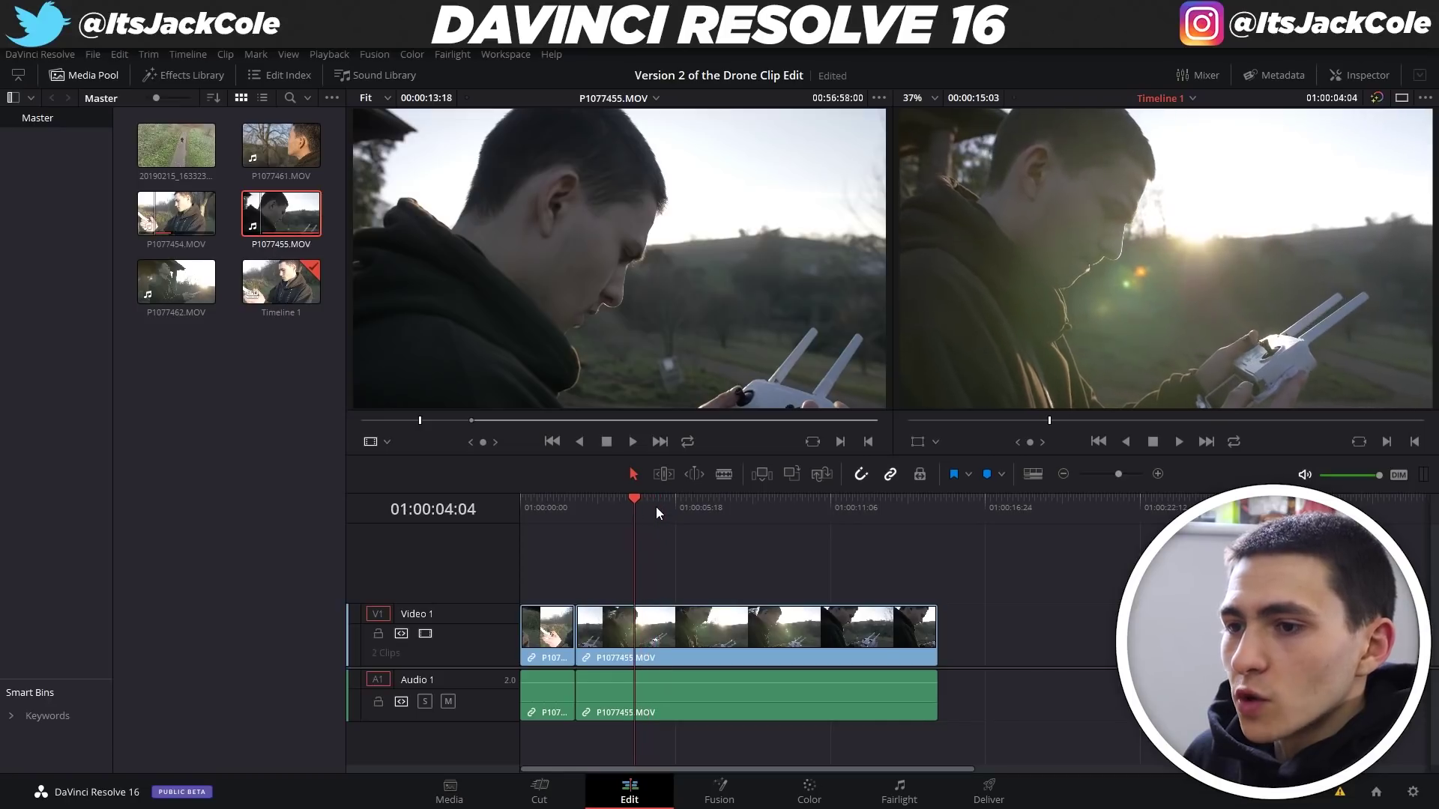
Step: Split P1077455.MOV on the timeline at 01:00:04:00 and delete the part after the cut
key("b")
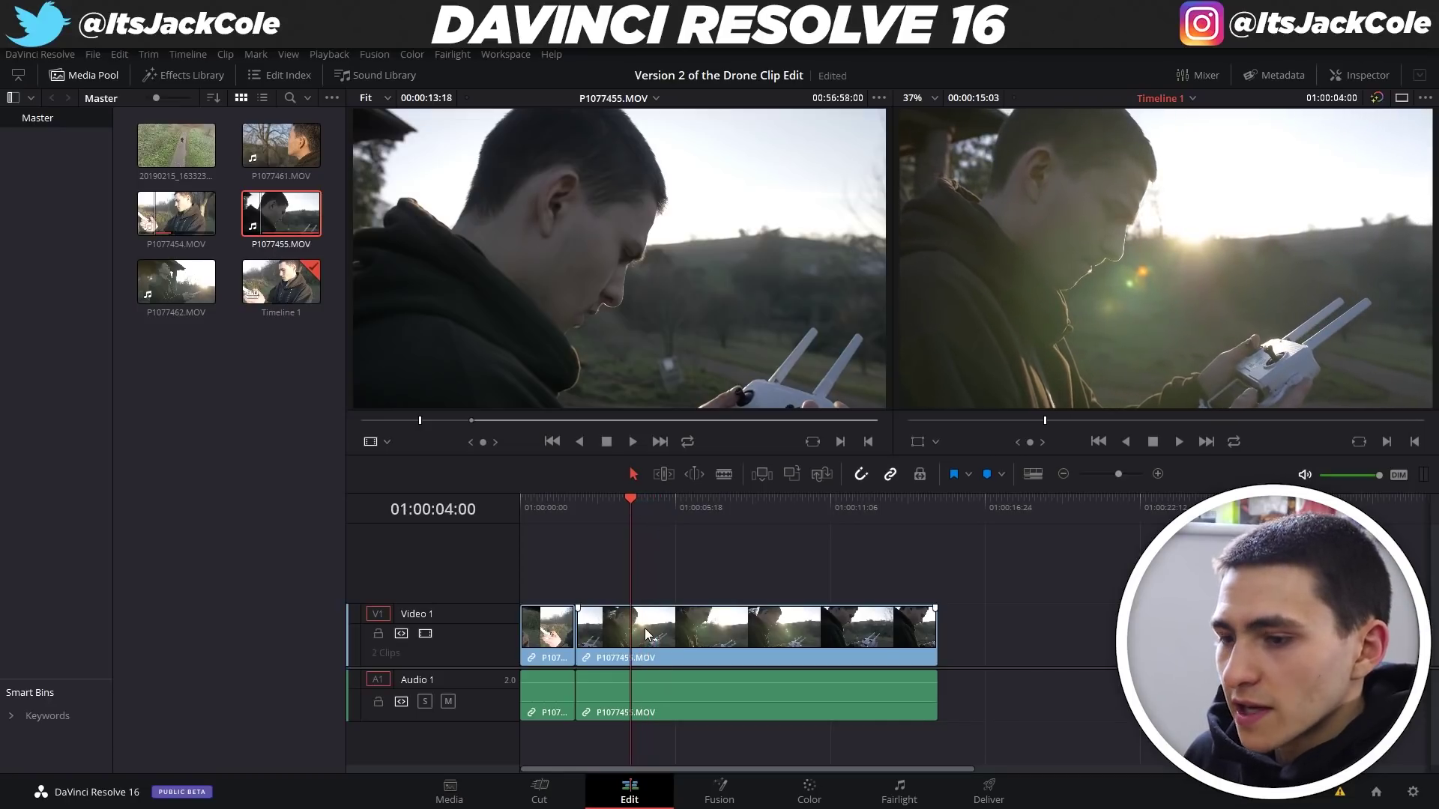
key("a")
left_click(723, 477)
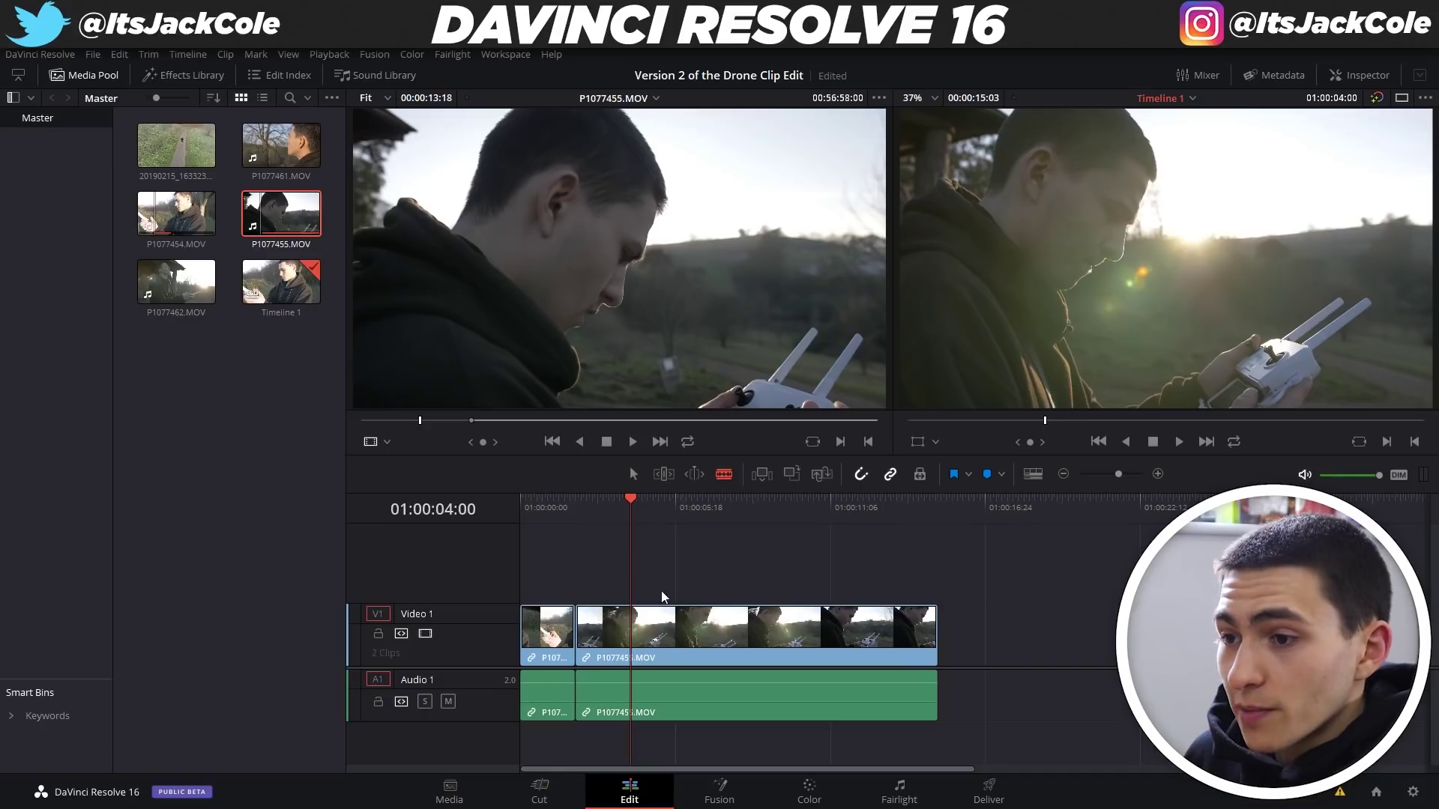
left_click(634, 621)
key("a")
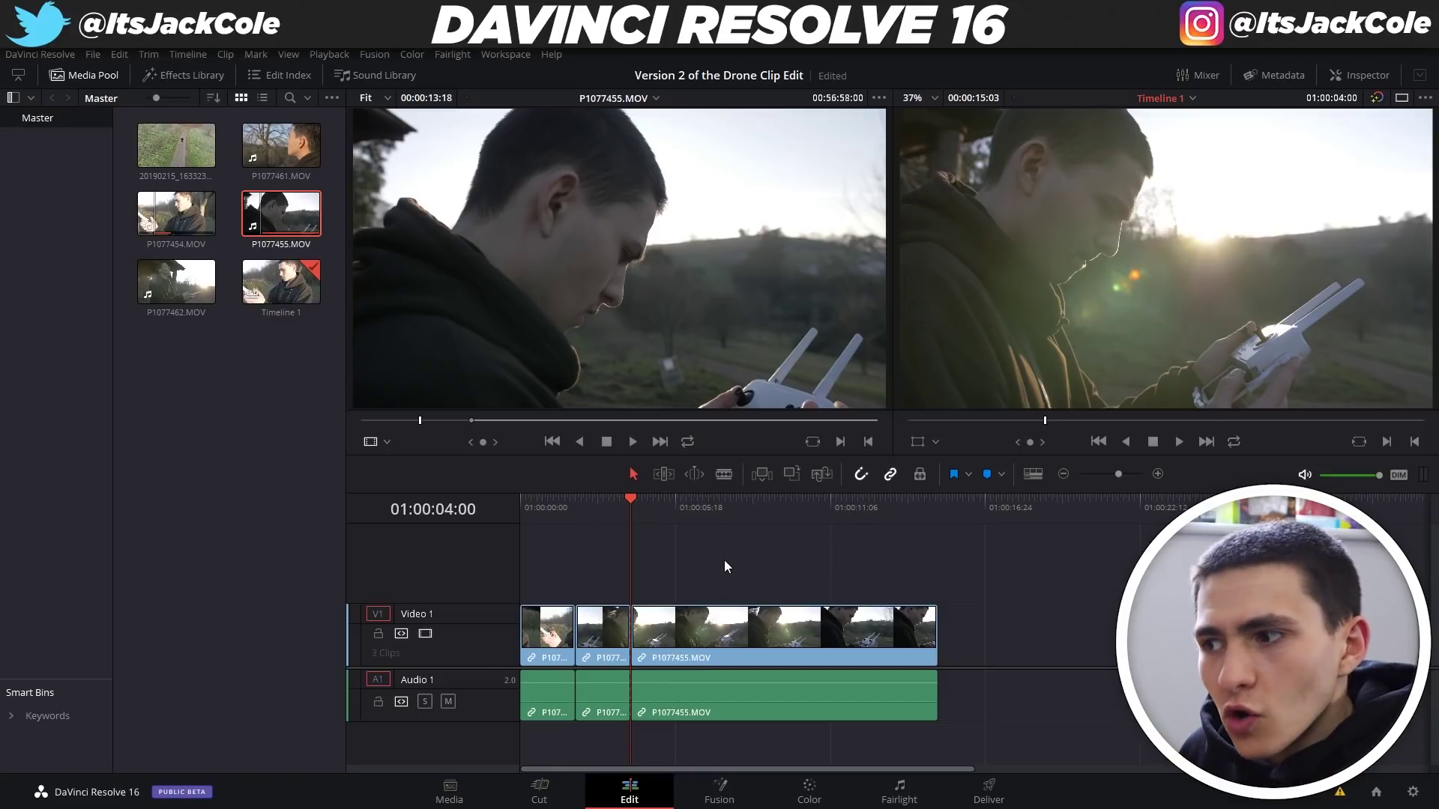
left_click(709, 624)
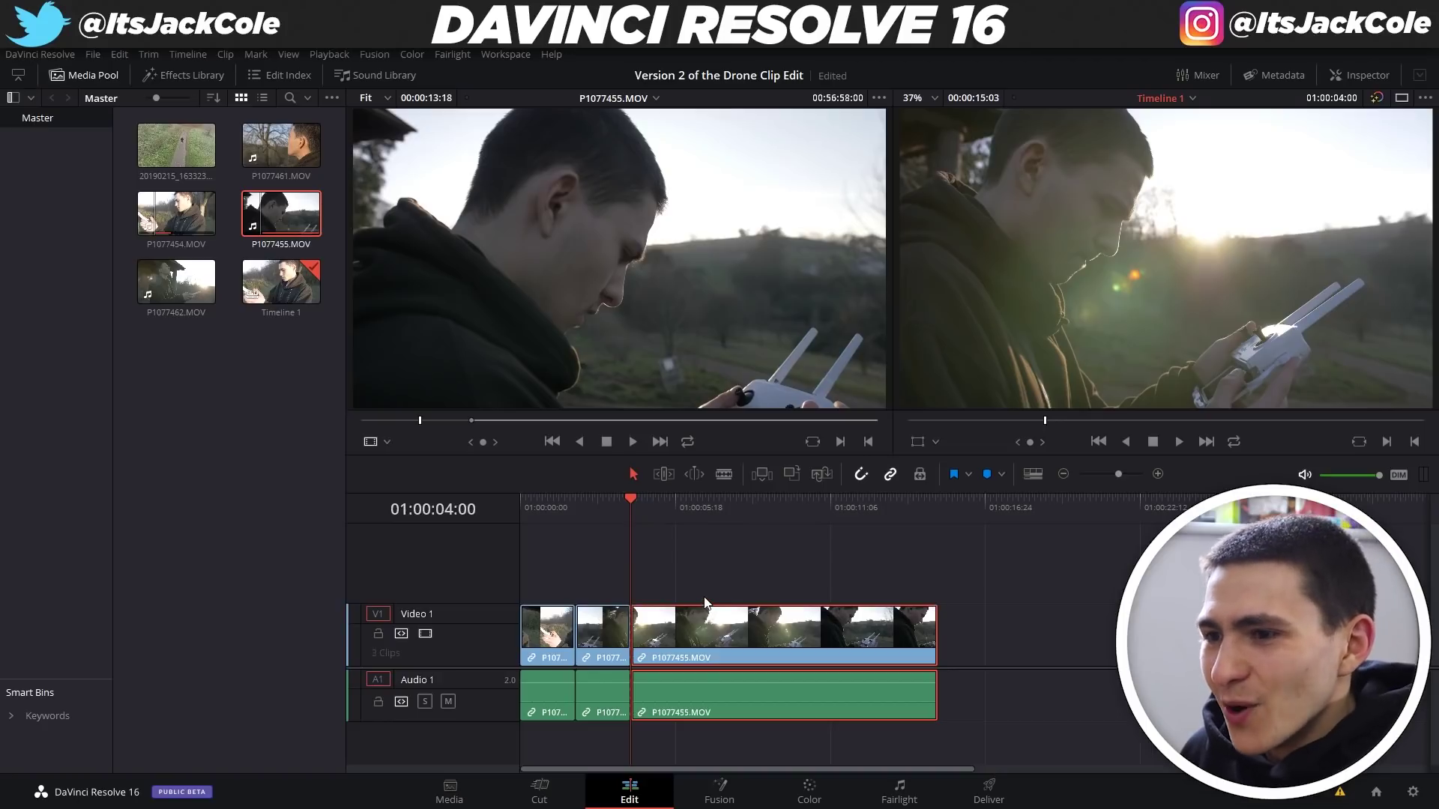
key("Delete")
Step: Load P1077461.MOV into the source viewer, play it from the beginning and step the playhead to 00:59:37:06
left_click(200, 273)
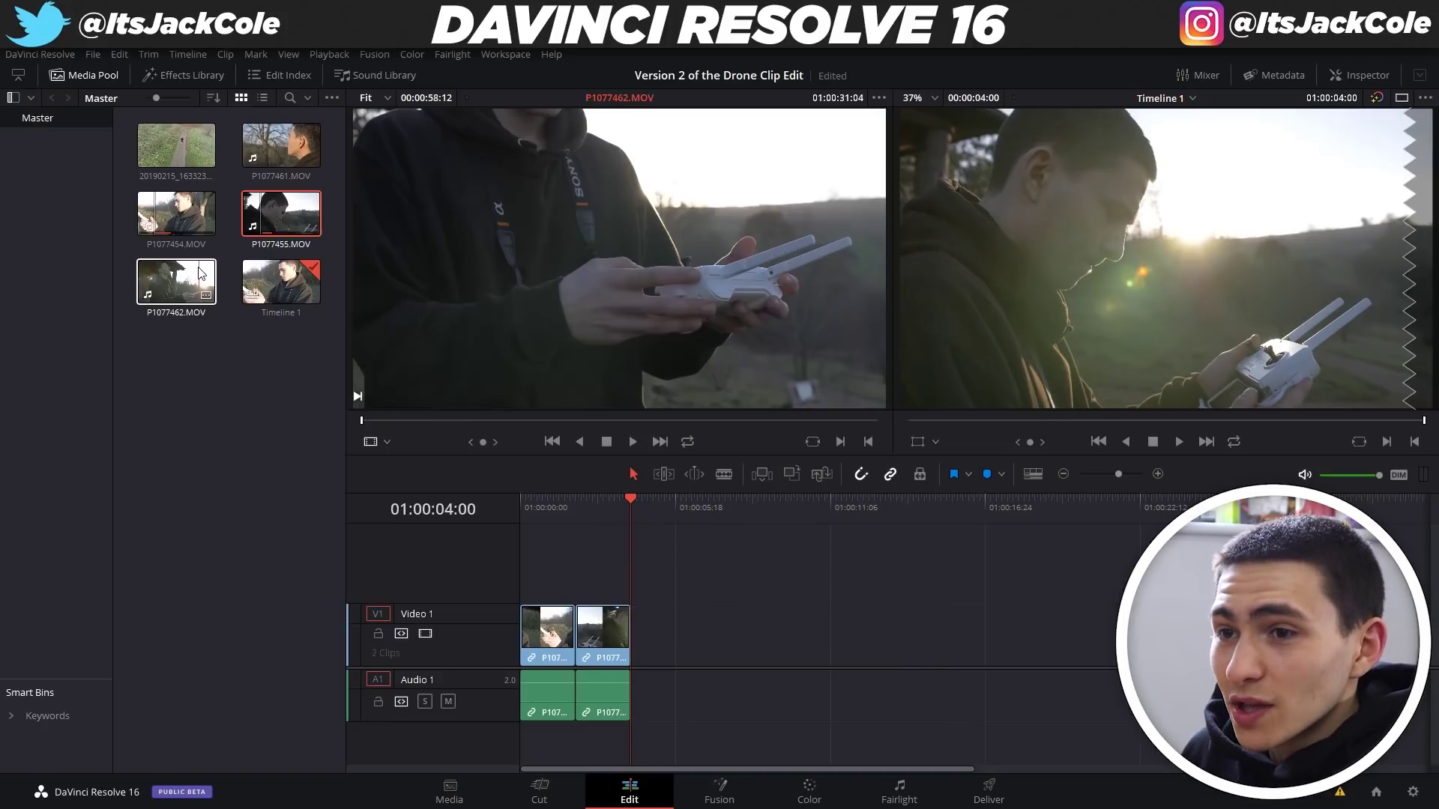
left_click(282, 145)
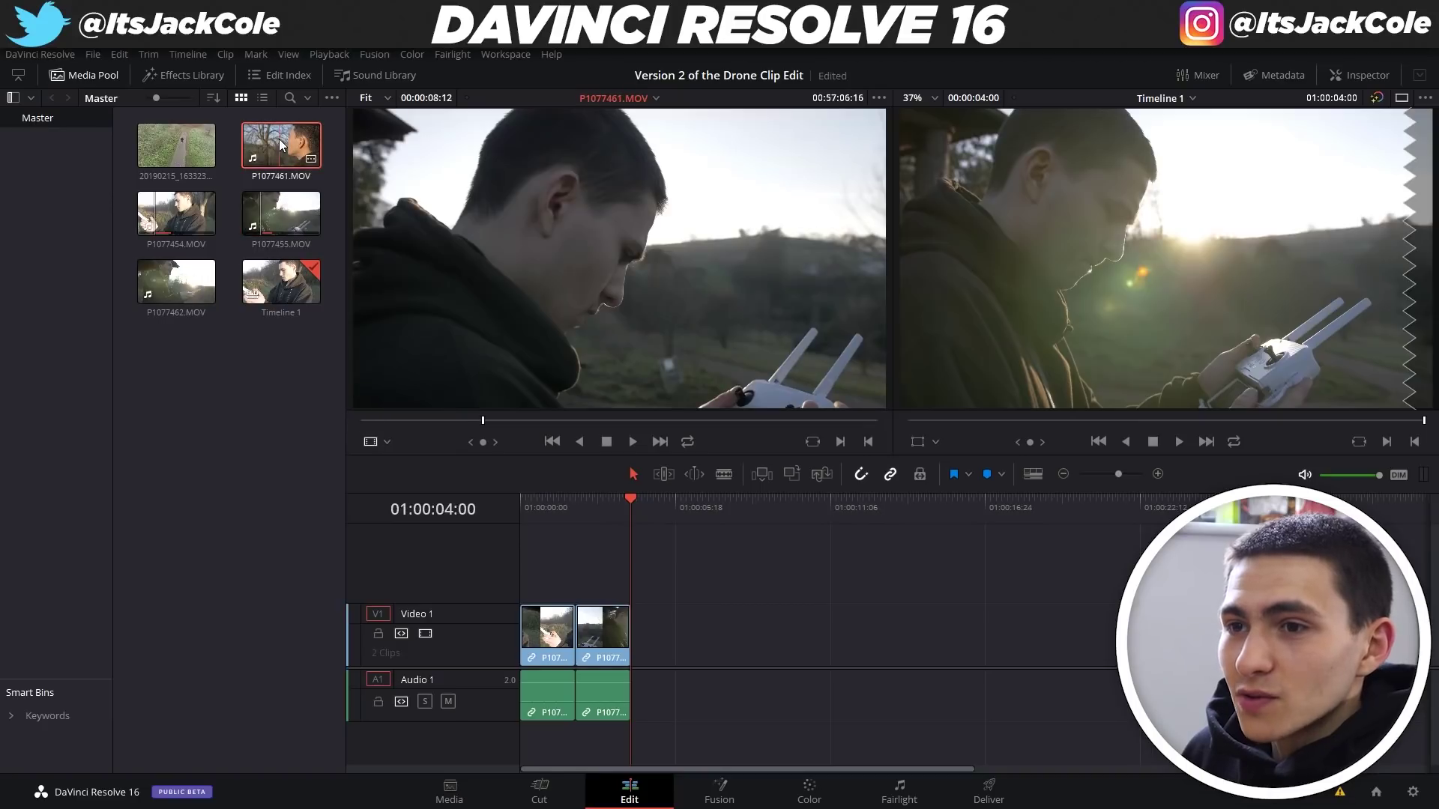
left_click_drag(435, 421, 358, 427)
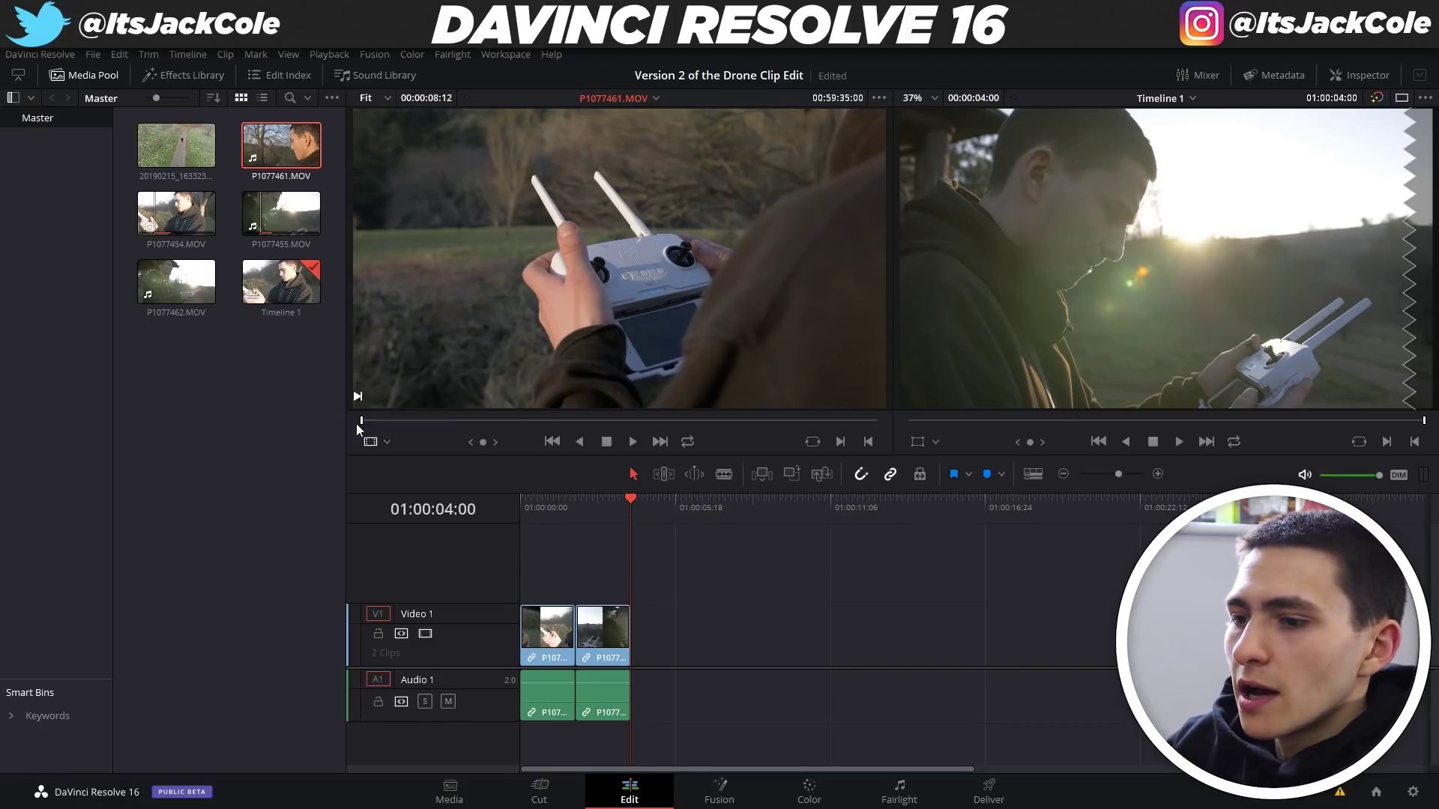
key("space")
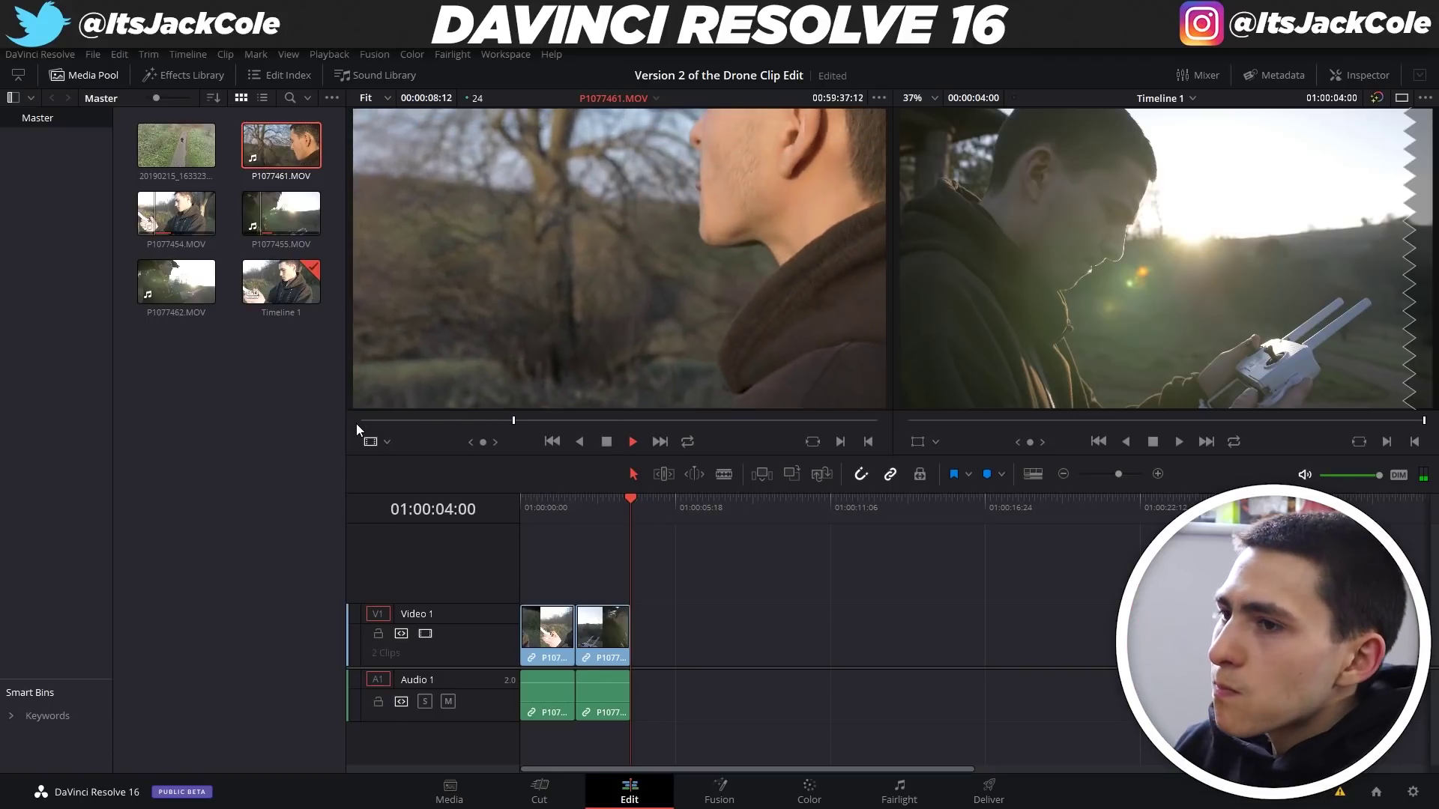
key("space")
left_click_drag(548, 420, 484, 429)
key("space")
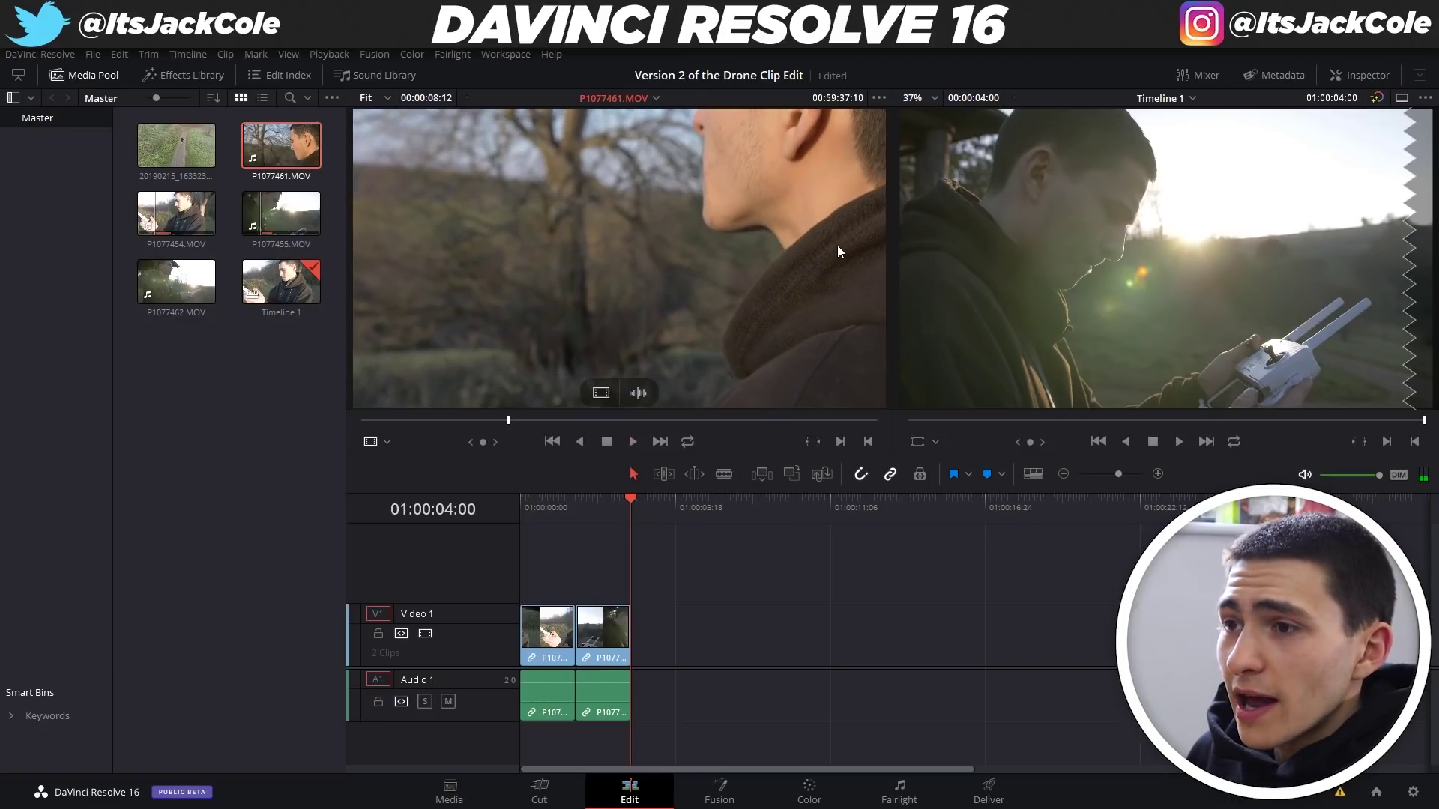
key("Left")
key("Left")
key("Left")
key("Left")
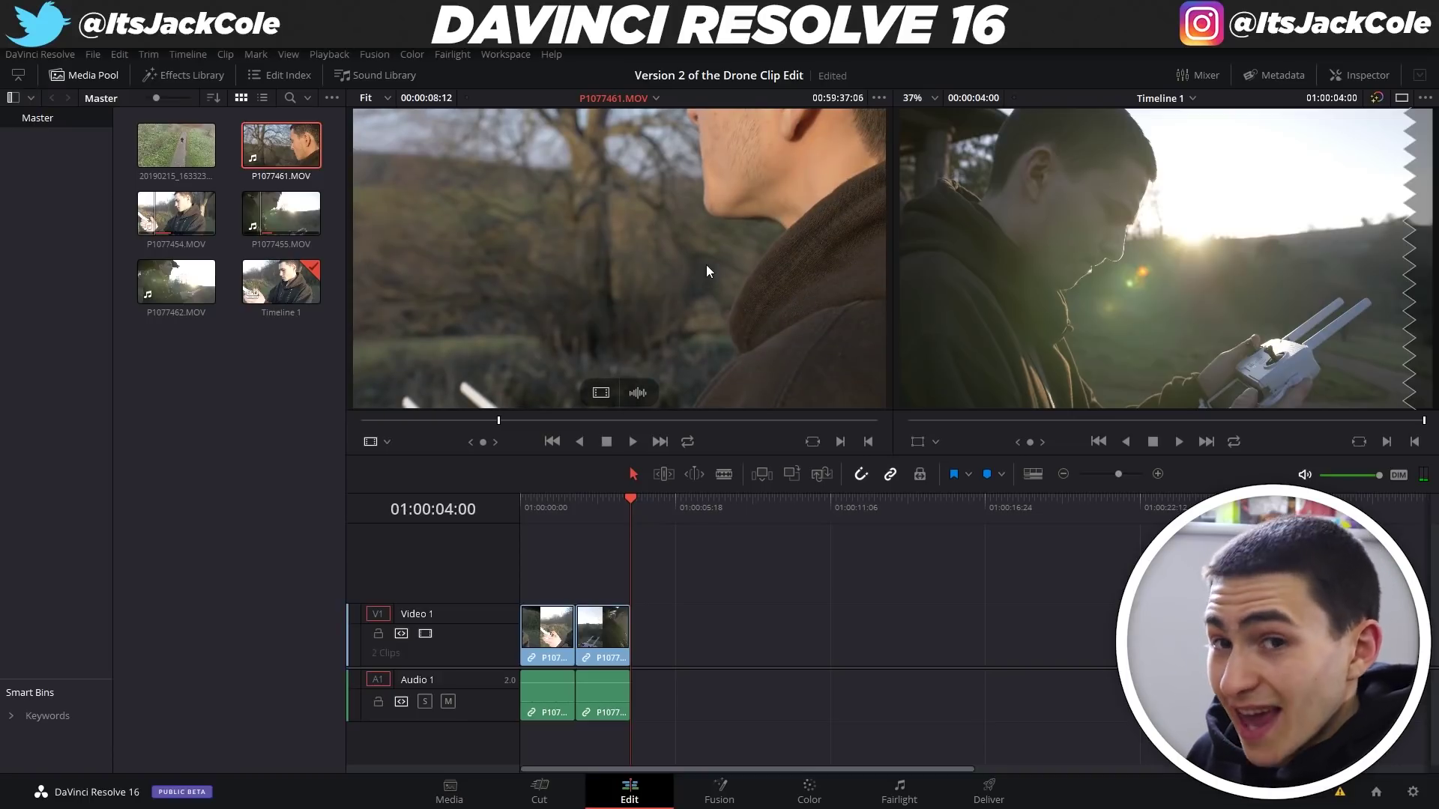
Step: Mark the in point of P1077461.MOV at 00:59:37:06 and add the clip to the timeline directly after the second clip at 01:00:04:00
key("space")
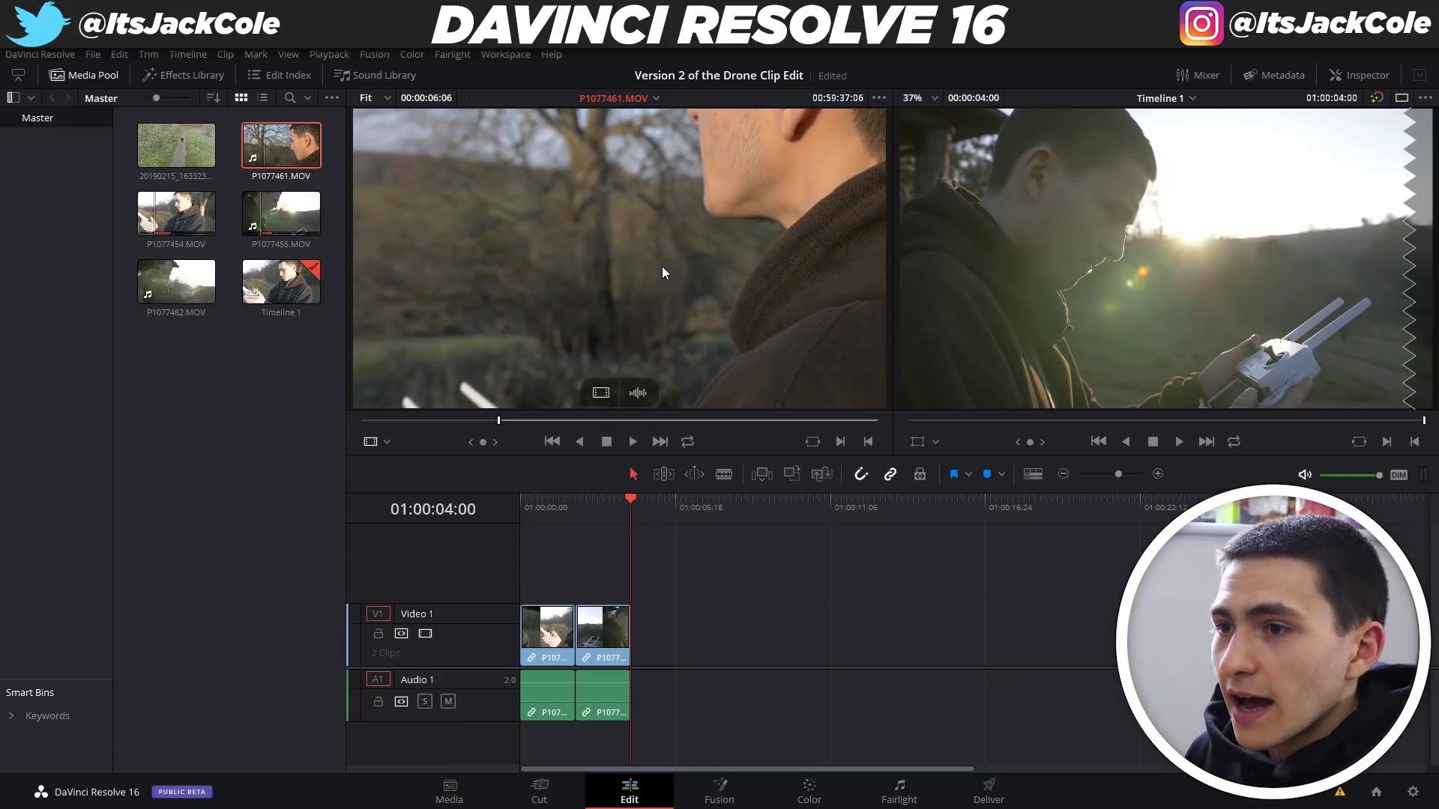
key("space")
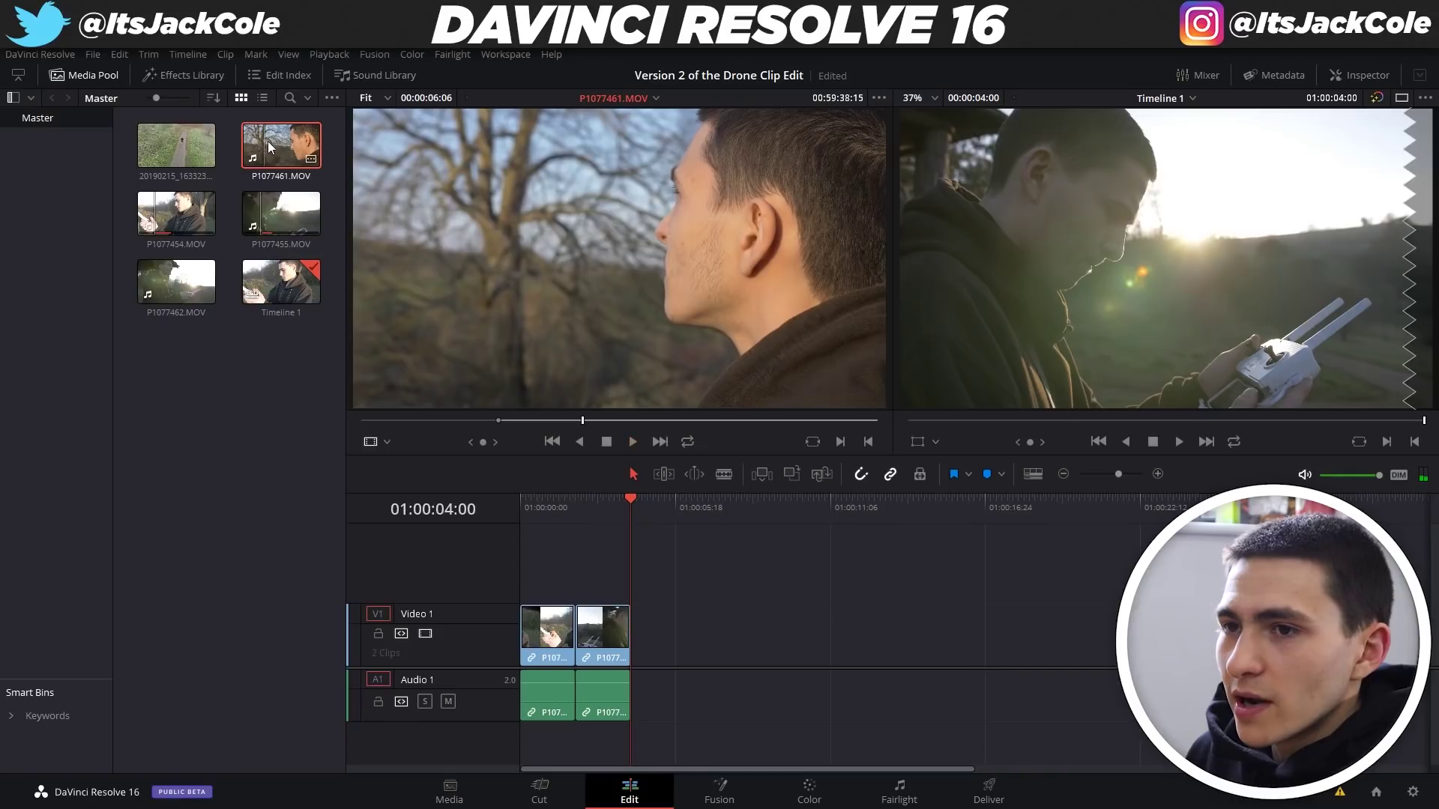
left_click_drag(595, 497, 627, 640)
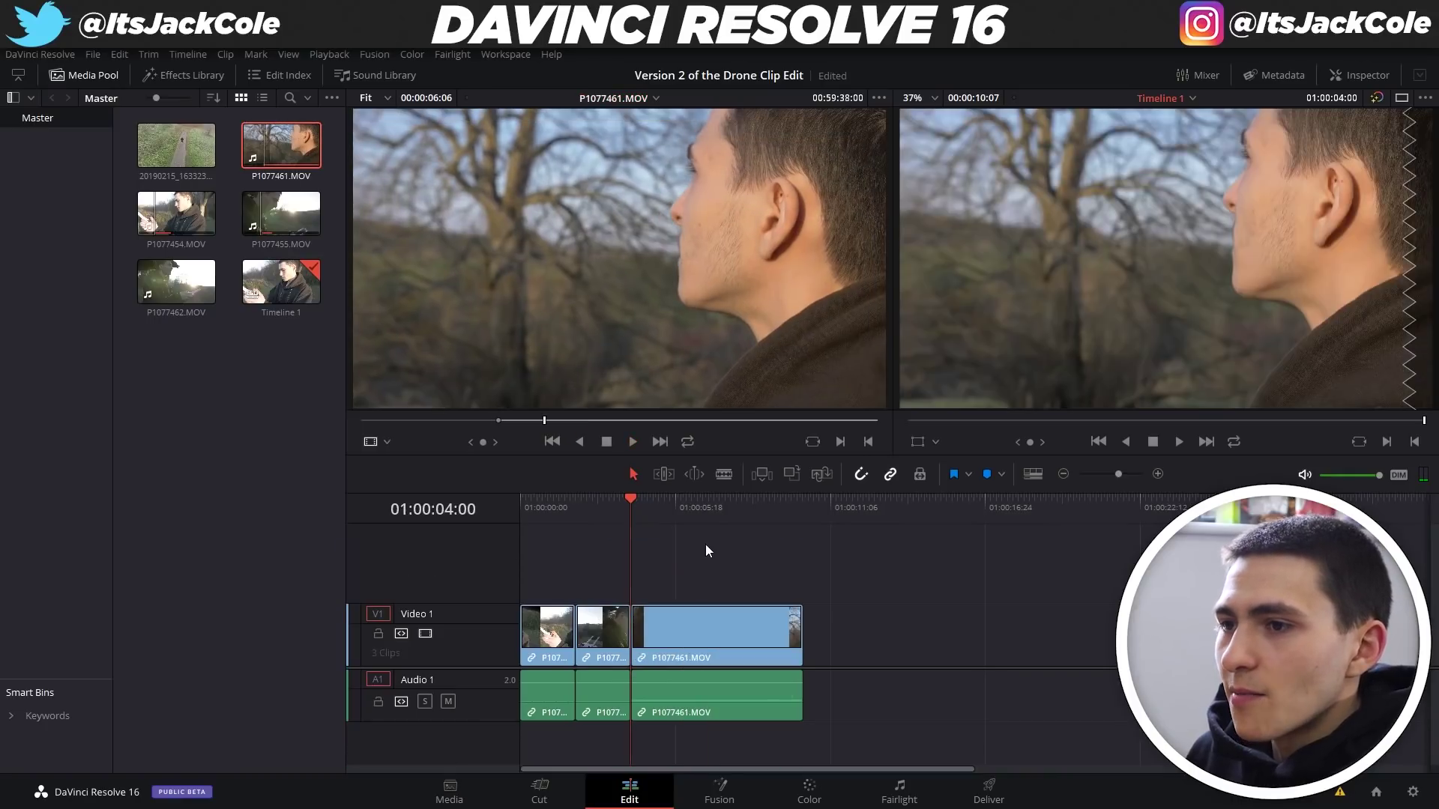
Step: Play the timeline from 01:00:04:00 and step the playhead to 01:00:06:00
key("space")
key("space")
key("Right")
key("Right")
key("Right")
key("Right")
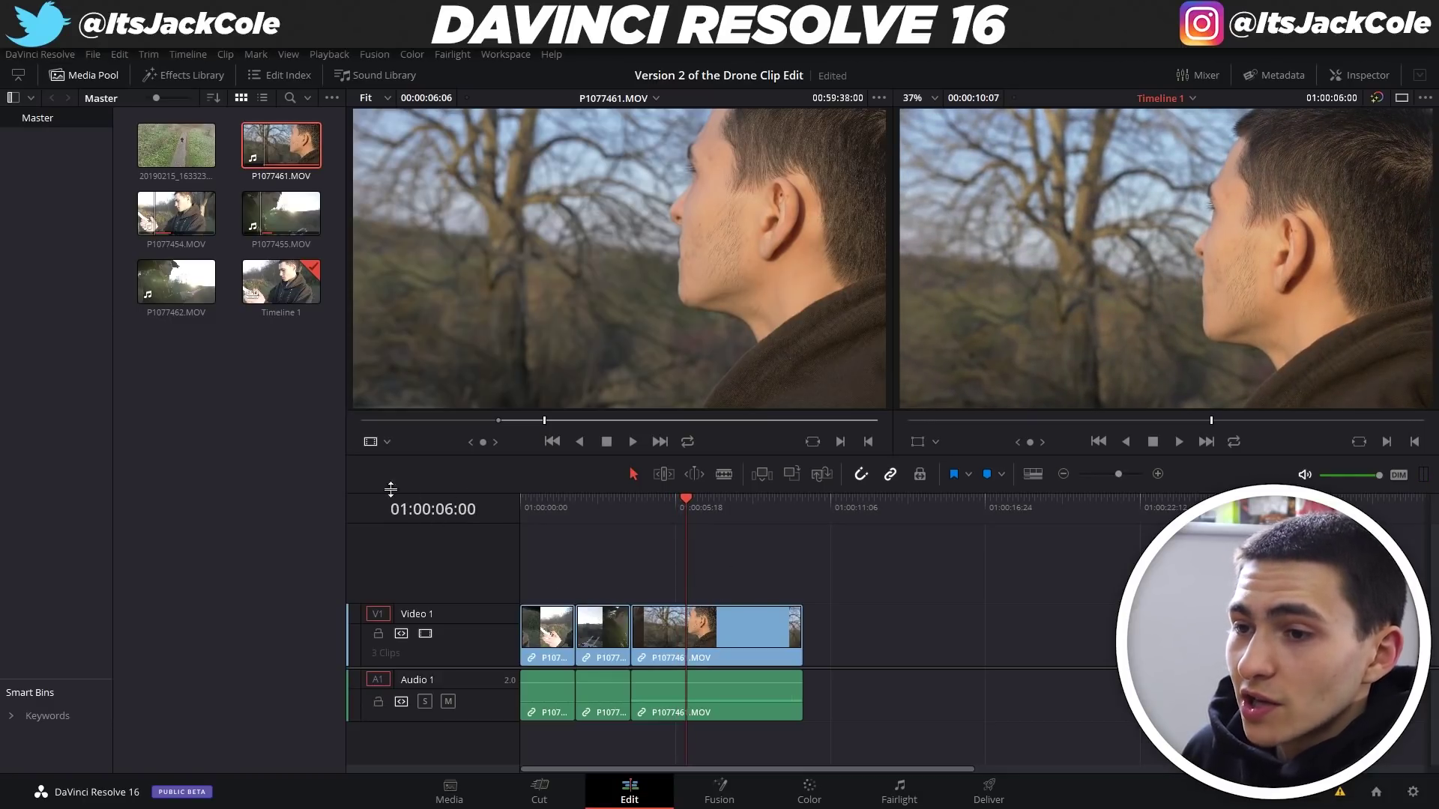
Step: Replay P1077461.MOV on the timeline from its start and fine-tune the playhead frame by frame to 01:00:06:00
left_click(631, 506)
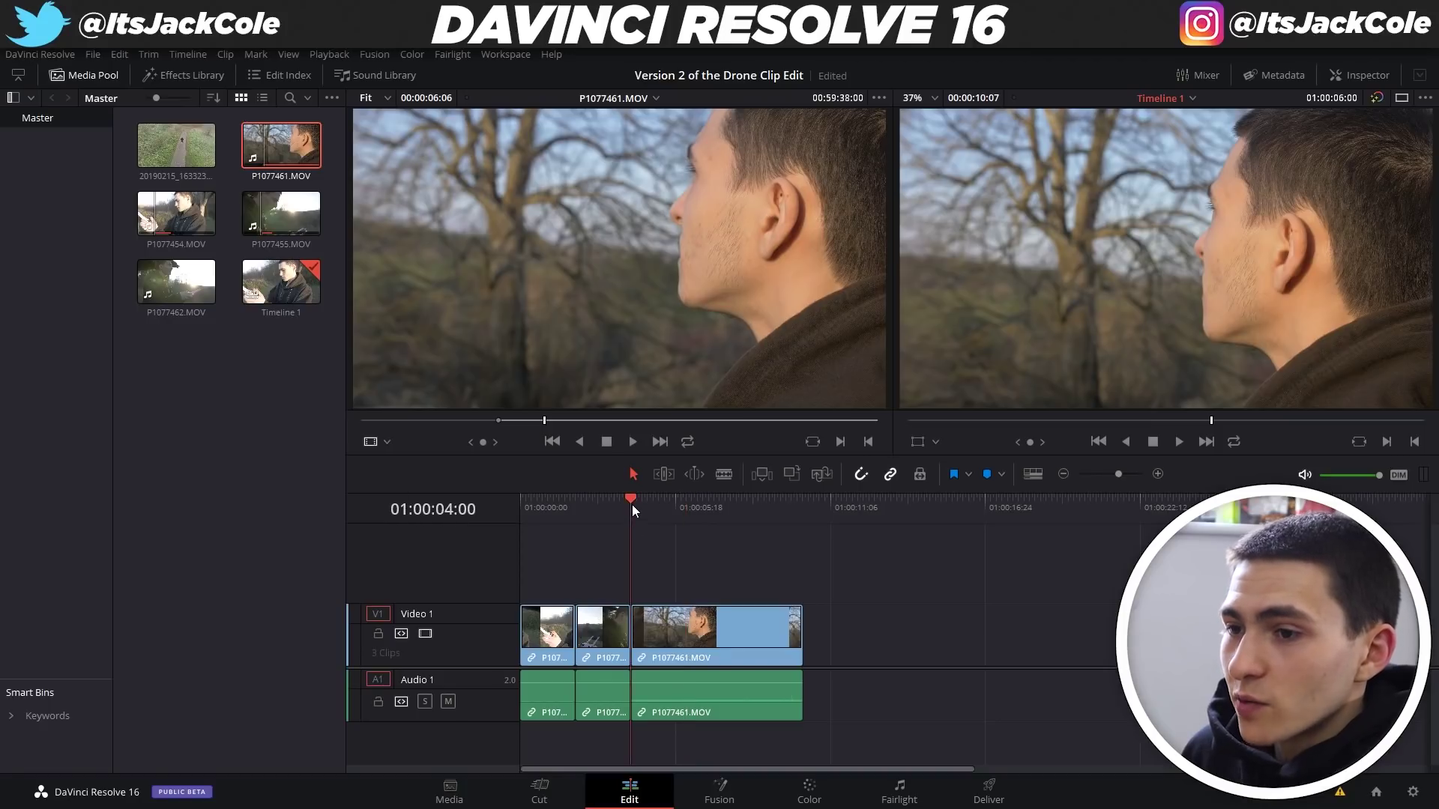
key("space")
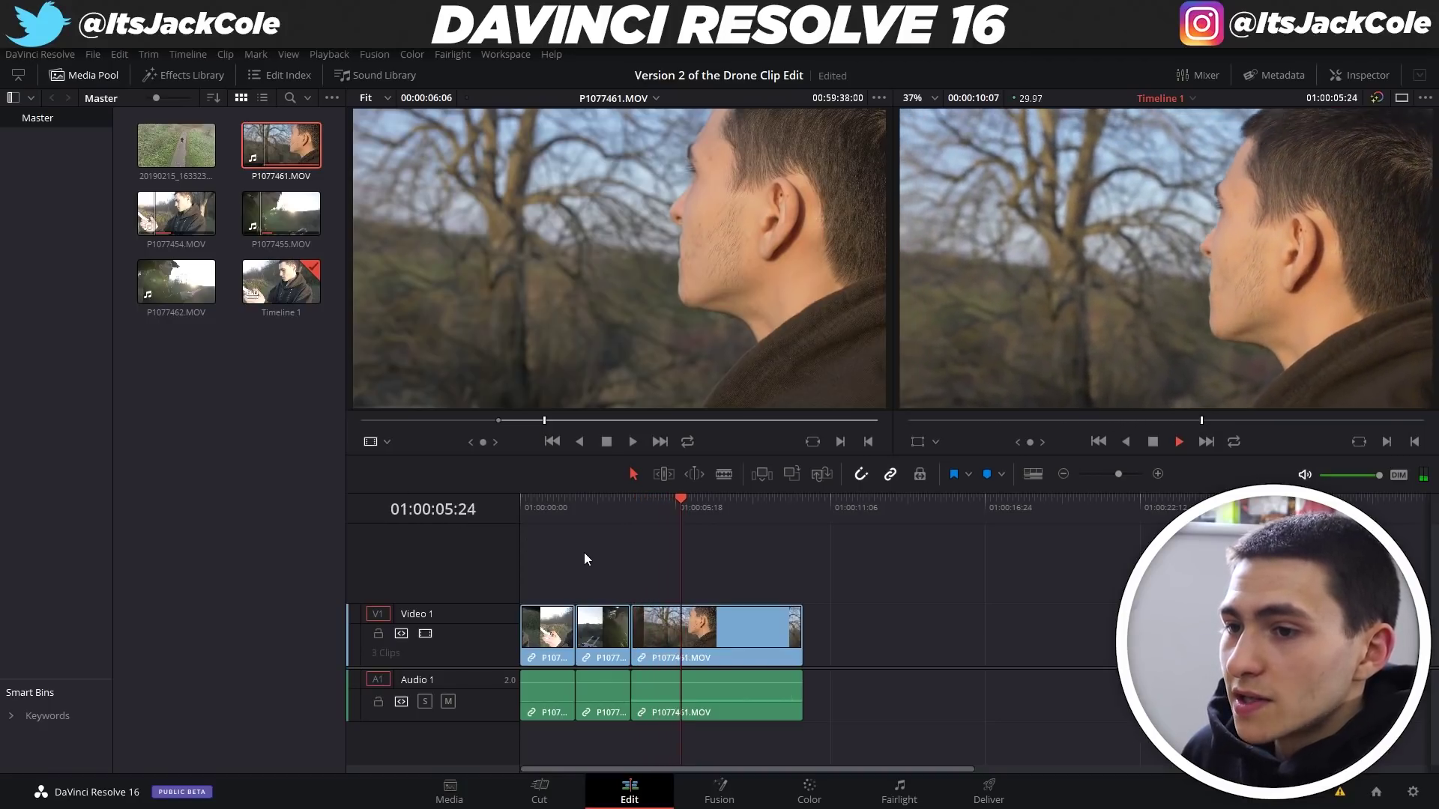
key("space")
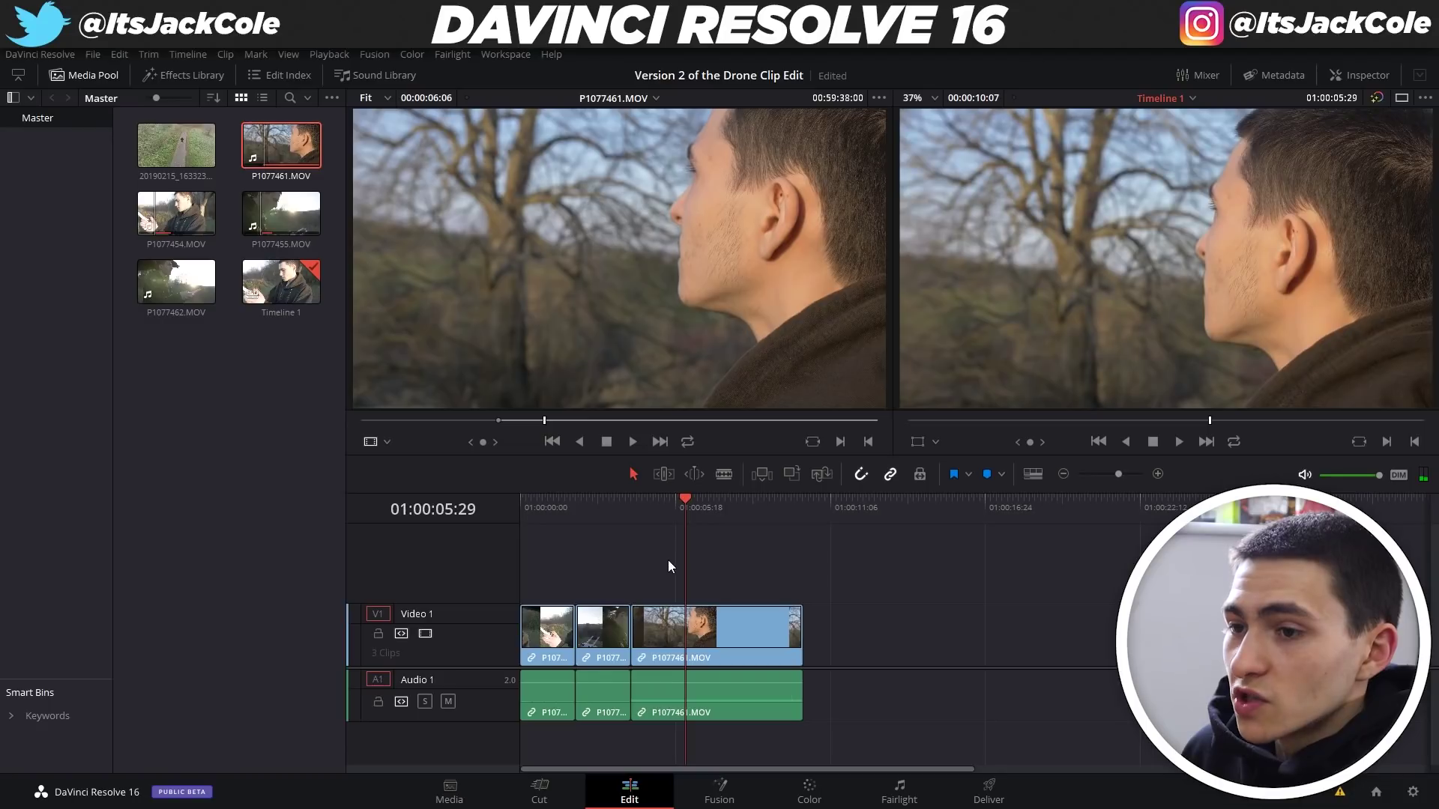
key("Left")
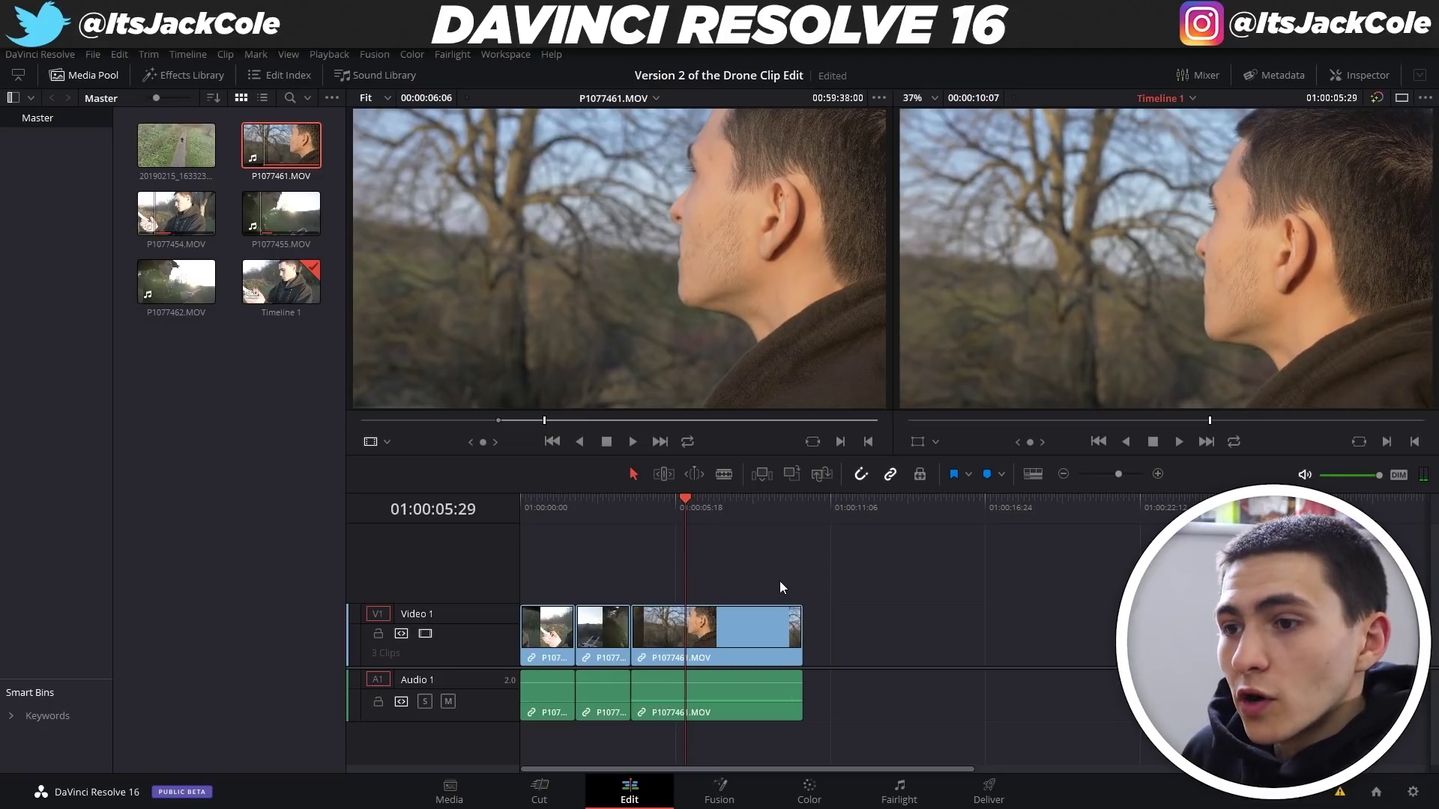
key("Left")
key("Left")
key("Left")
key("Right")
key("Right")
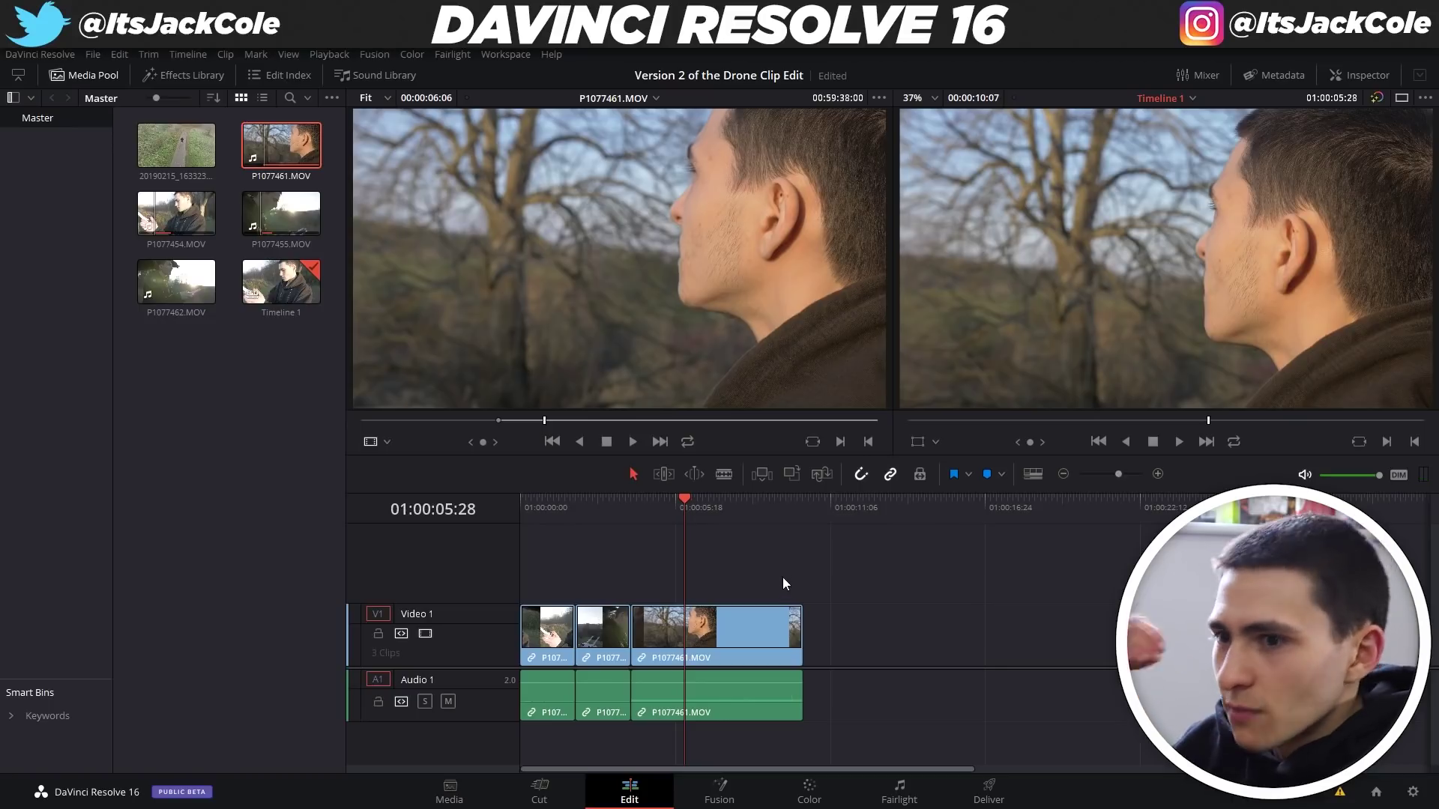
key("Right")
key("Right")
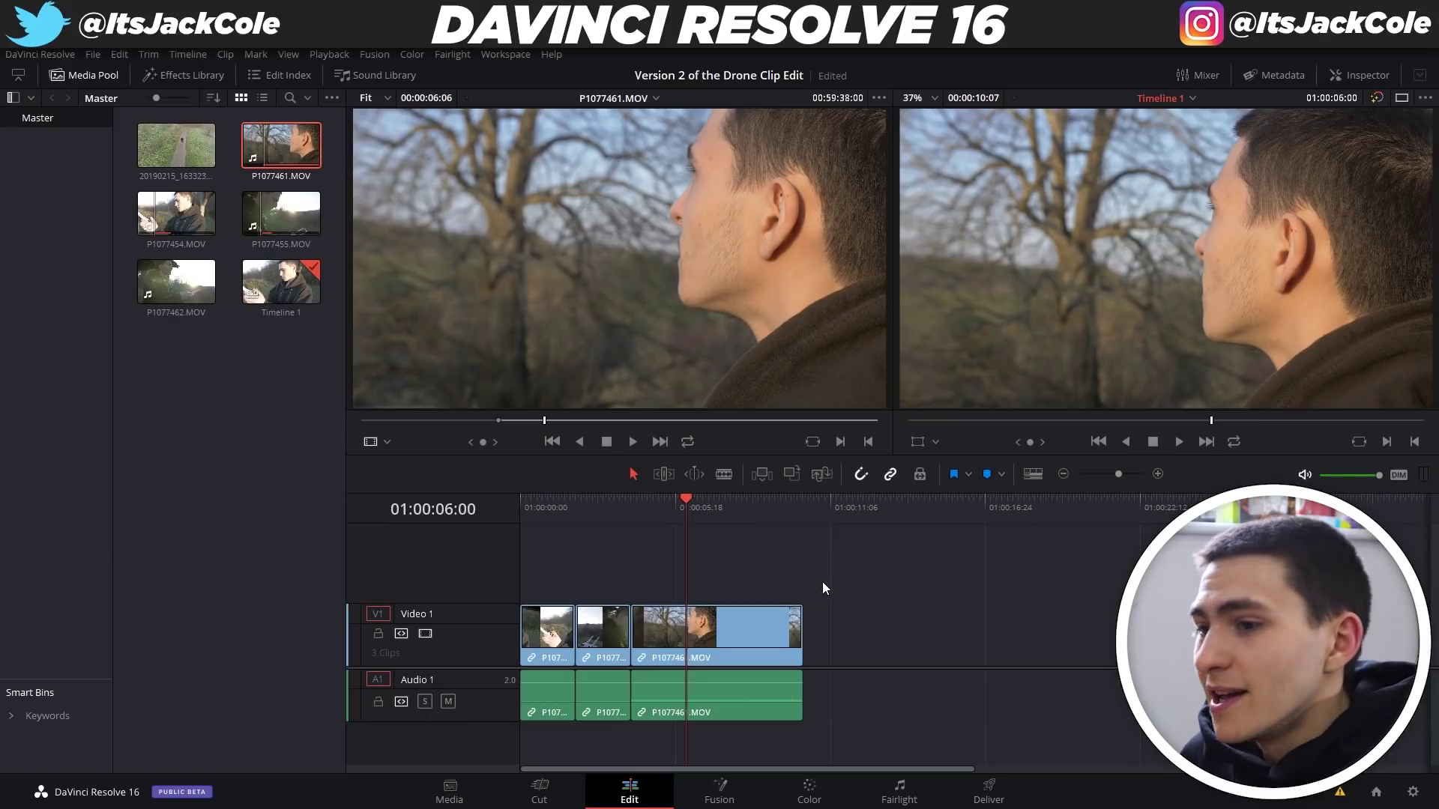
Step: Split P1077461.MOV on the timeline at 01:00:06:00 and delete the part after the cut
key("b")
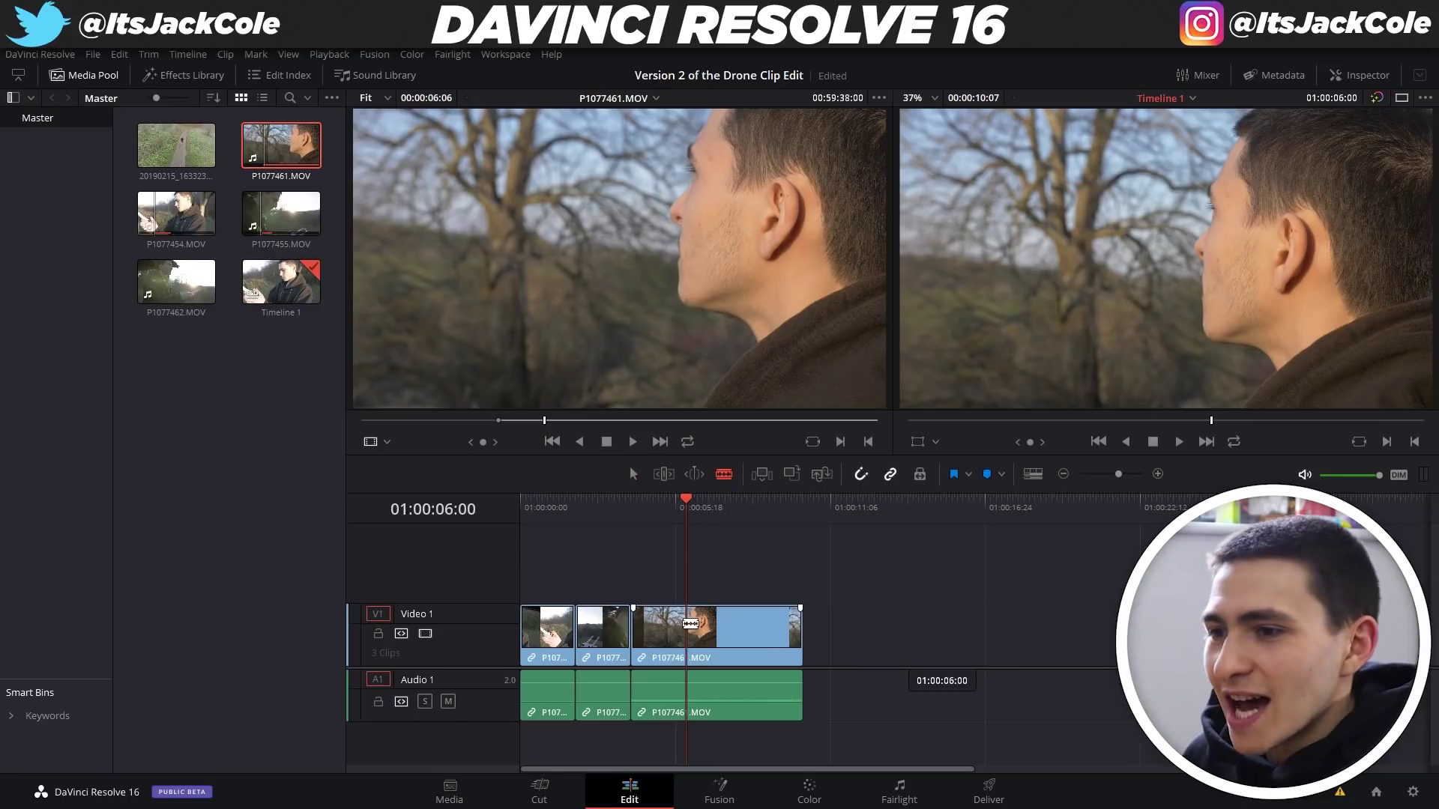
left_click(689, 624)
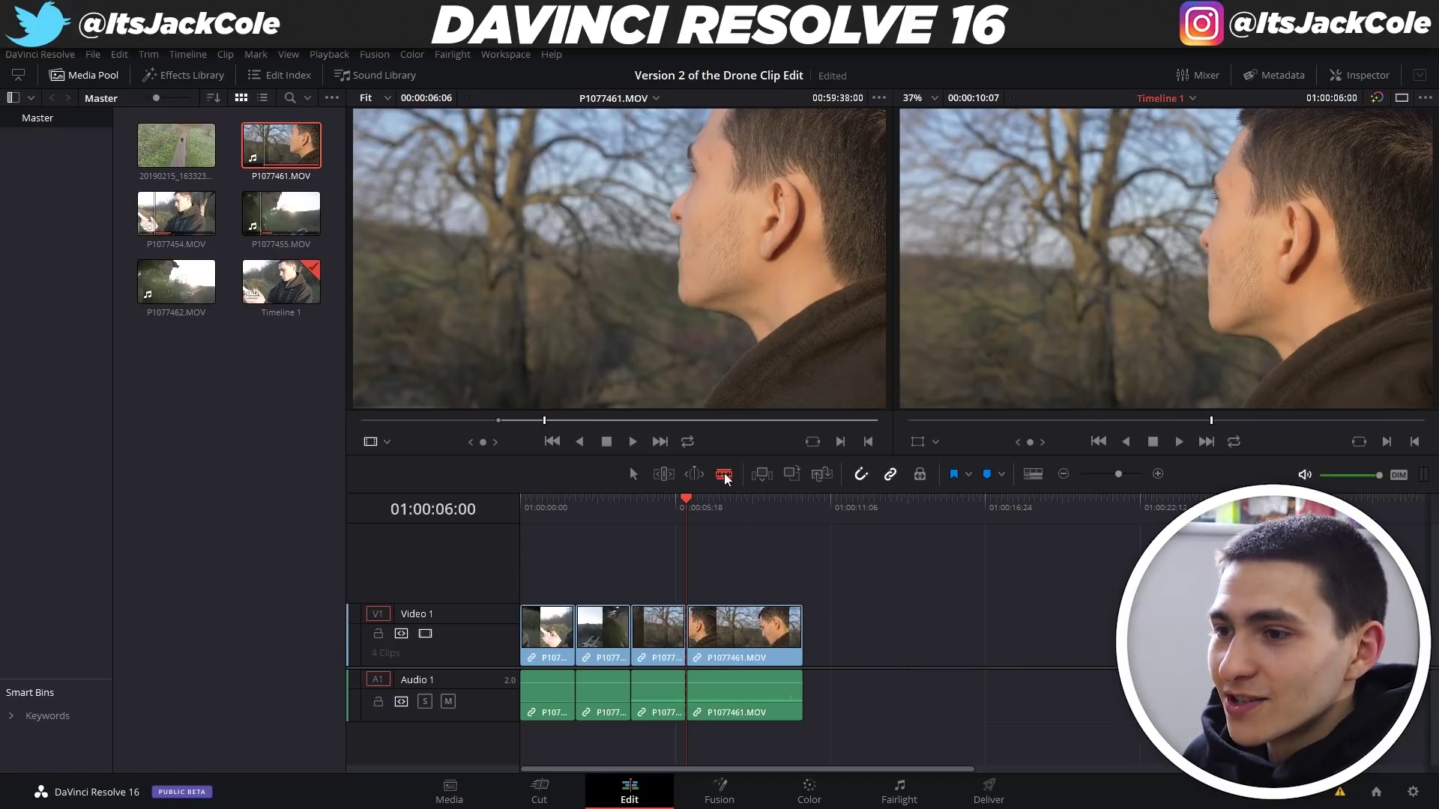
left_click(776, 632)
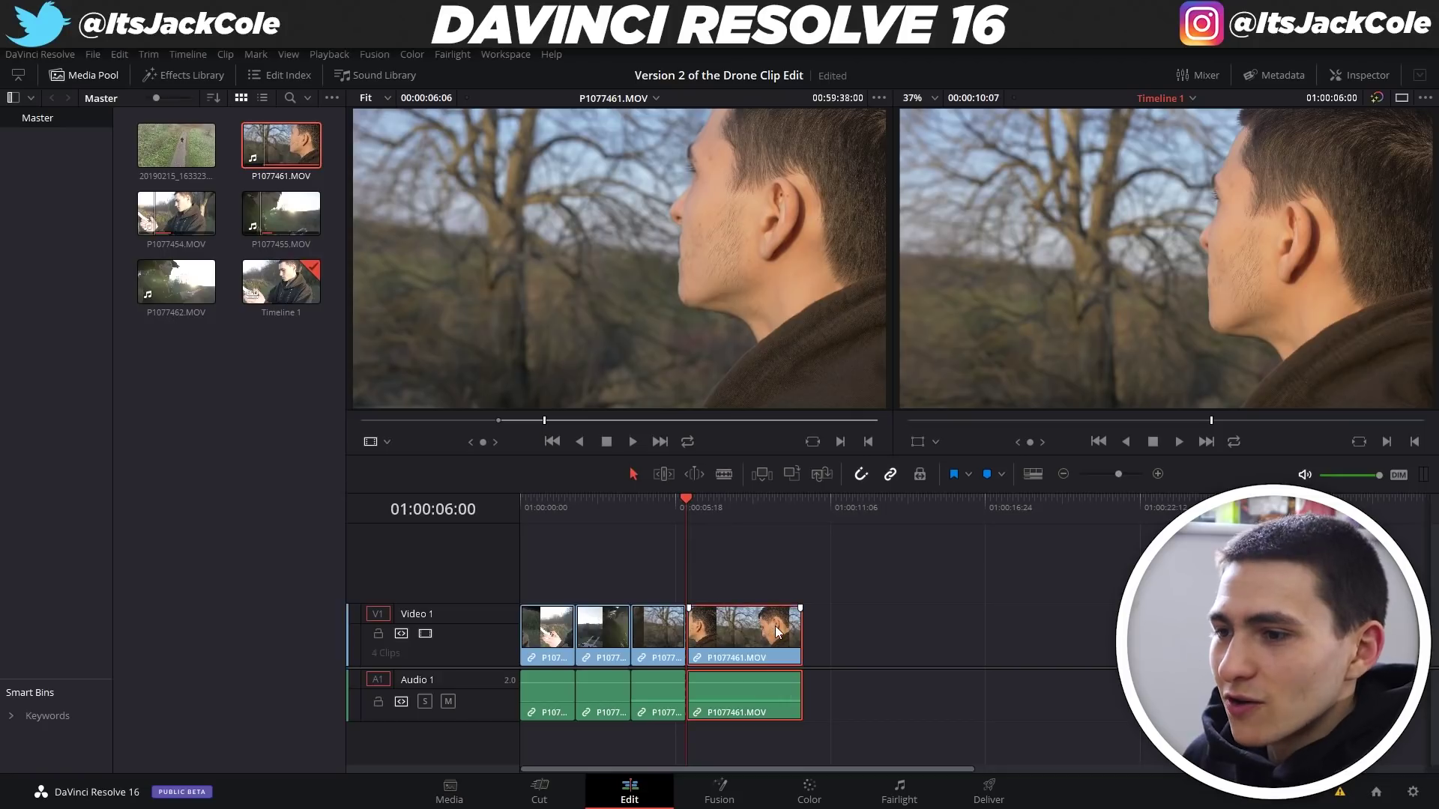
key("Delete")
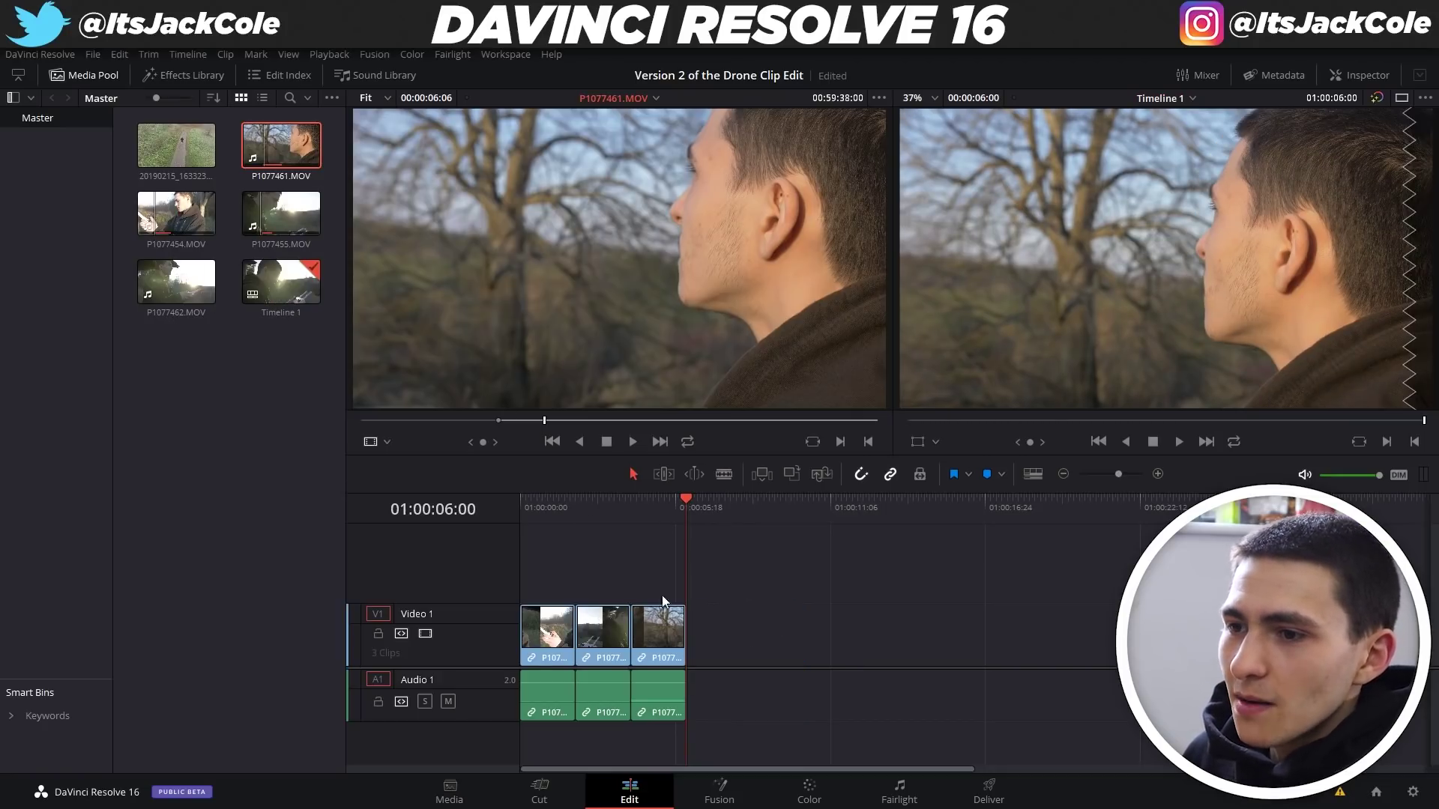
Step: Play the three-clip sequence from near its start, then replay the third clip to review the cuts
left_click(530, 513)
key("space")
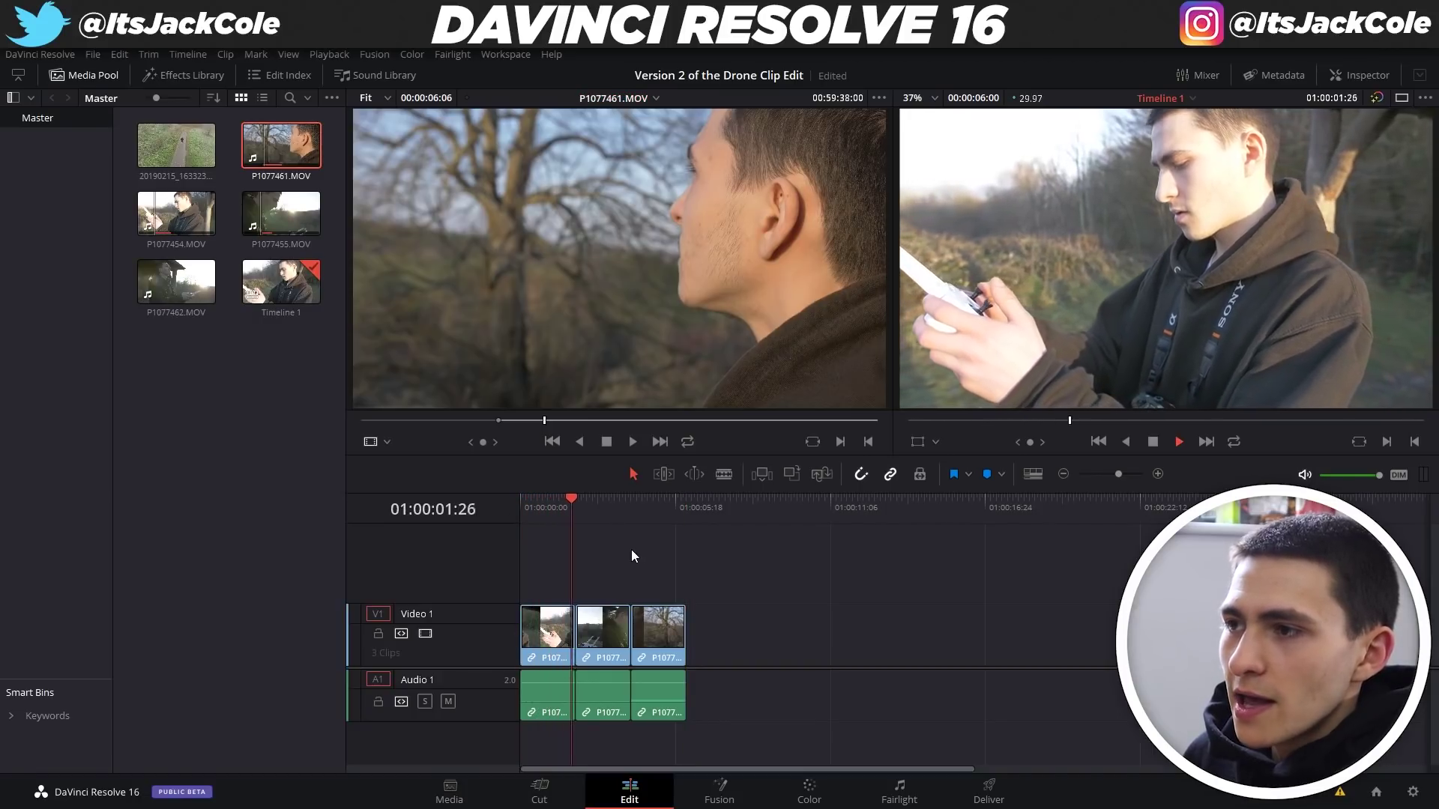
key("space")
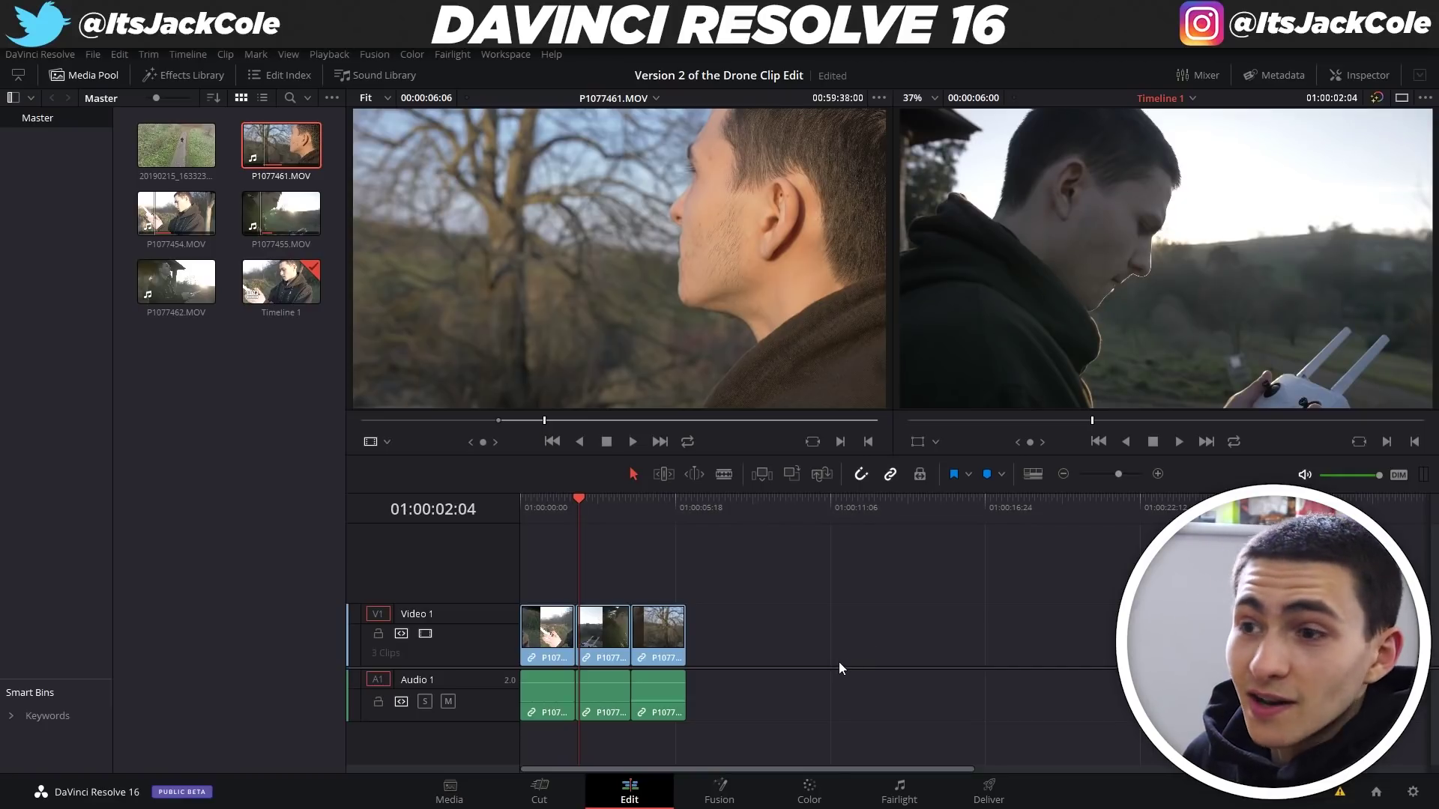
key("space")
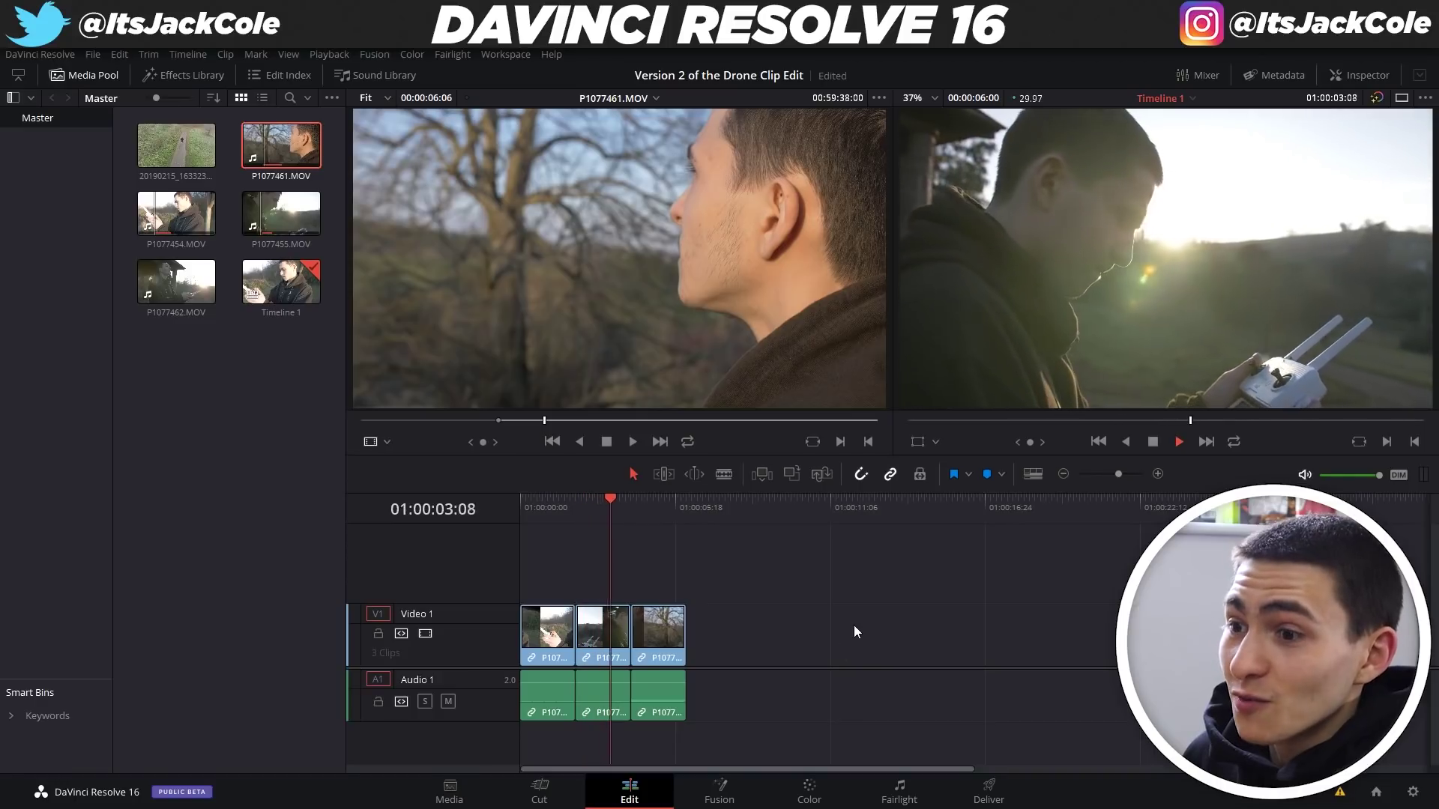
key("space")
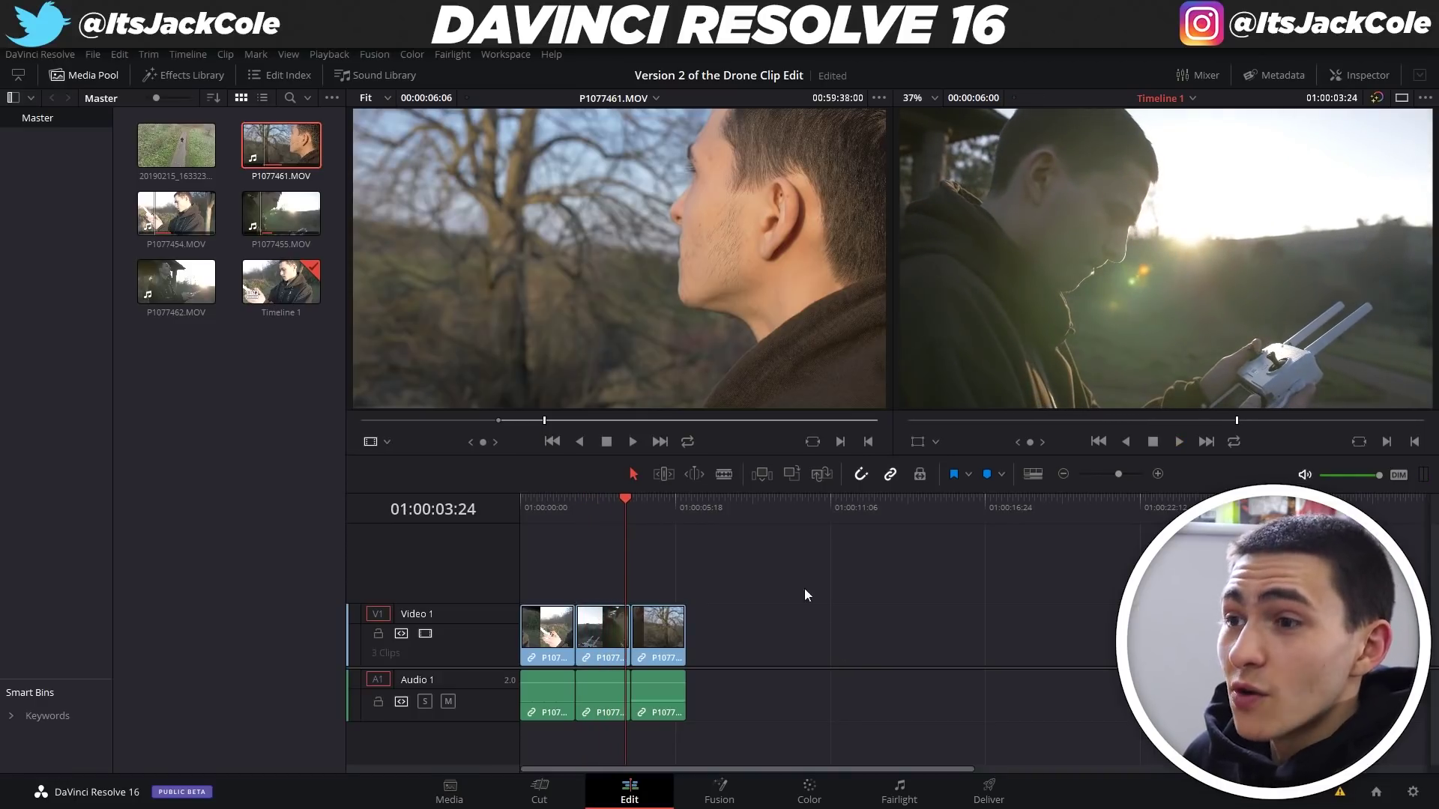
key("space")
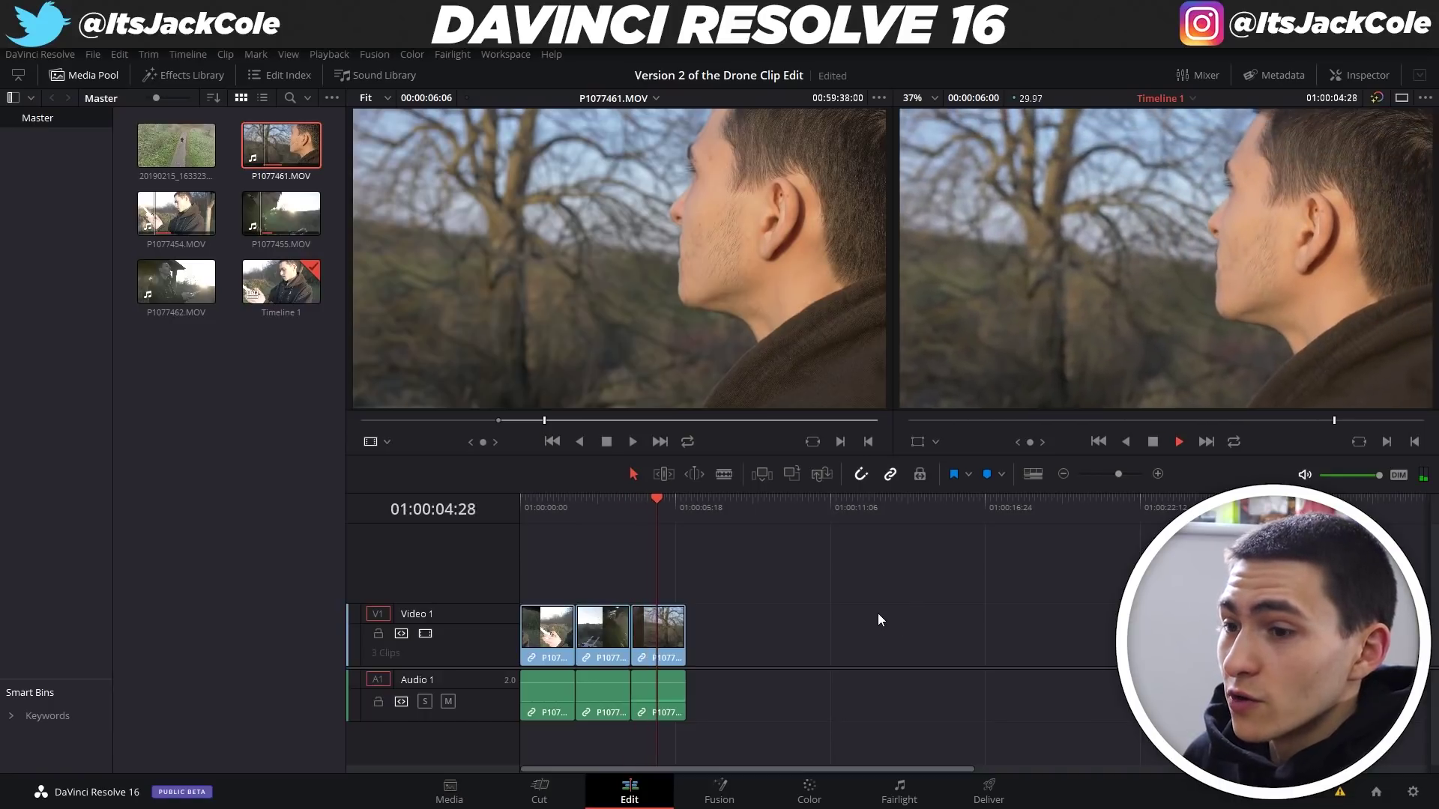
left_click(641, 502)
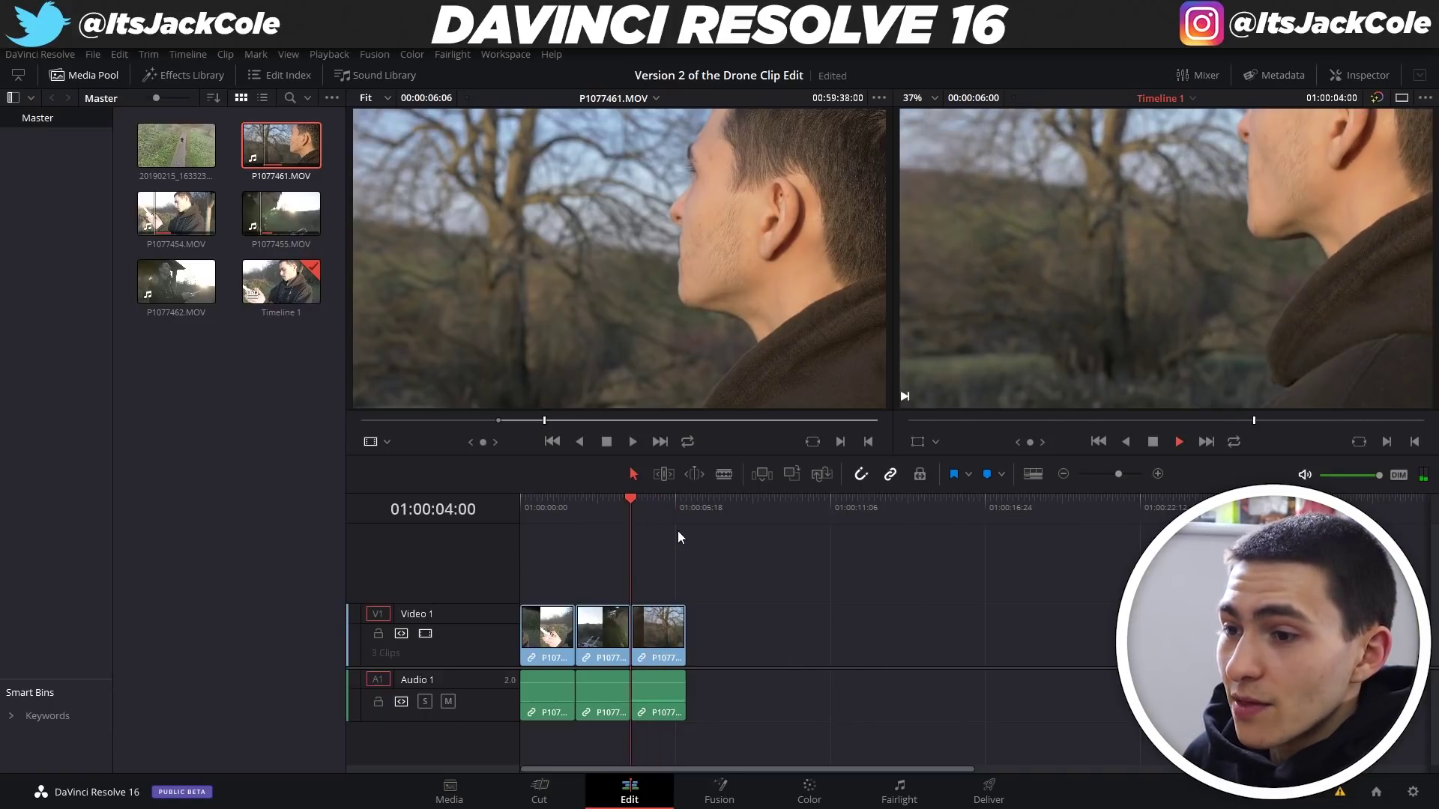
key("space")
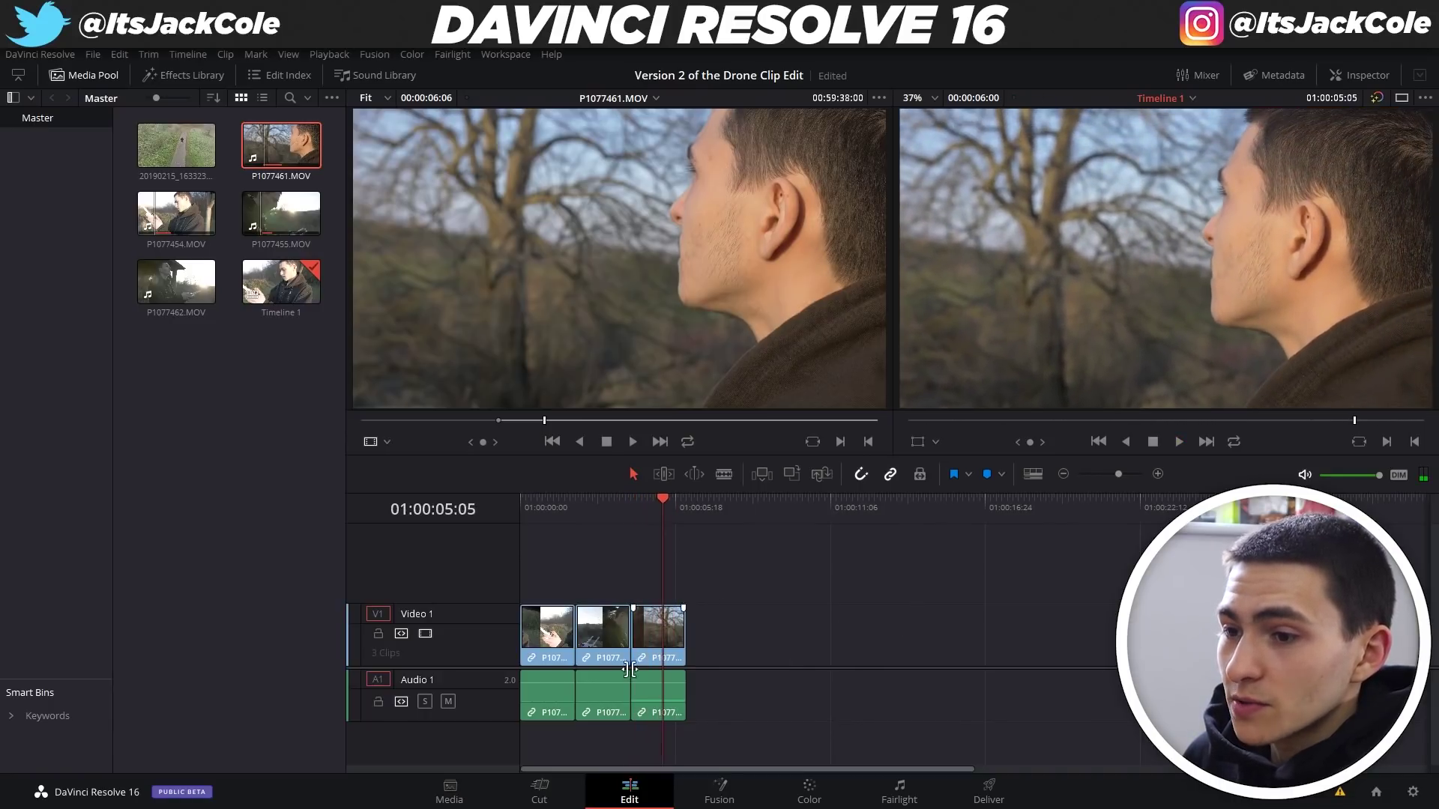
Step: Mute the Audio 1 track and play the timeline from within the second clip to its end
left_click(448, 702)
left_click(610, 496)
key("space")
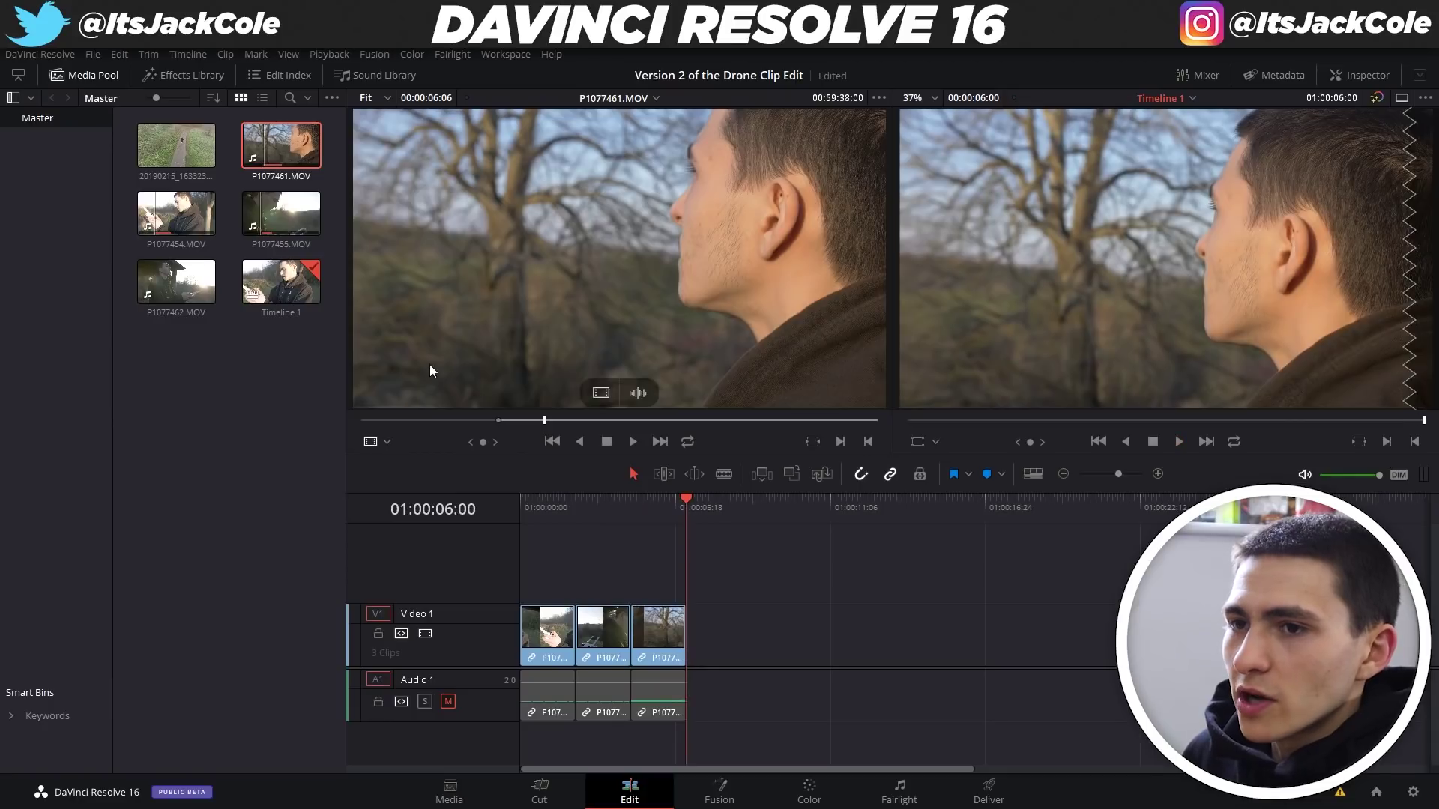
left_click(600, 503)
Step: Load P1077462.MOV into the source viewer and skim and play it up to about 00:59:55:19 to find the shot's starting point
left_click(184, 274)
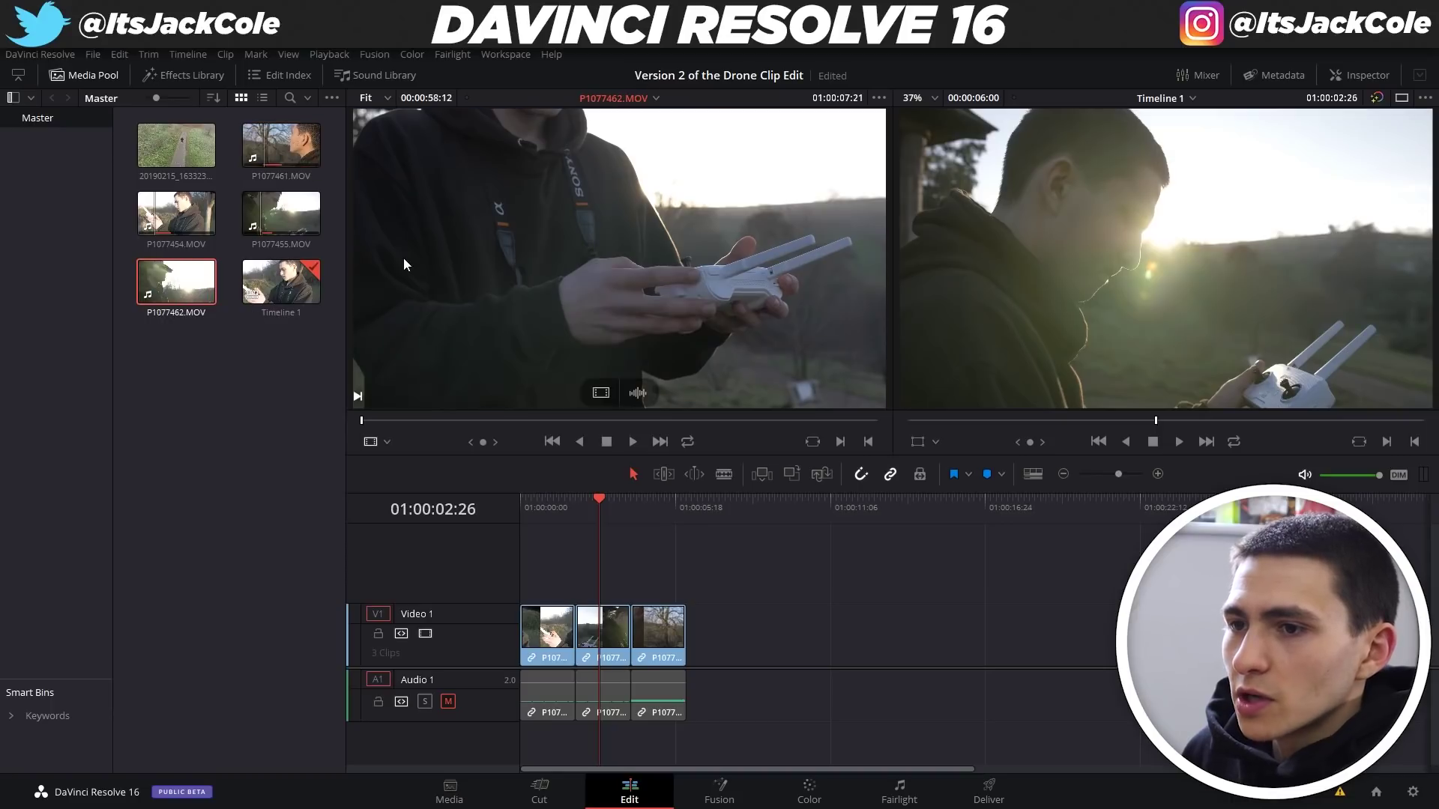
left_click(465, 421)
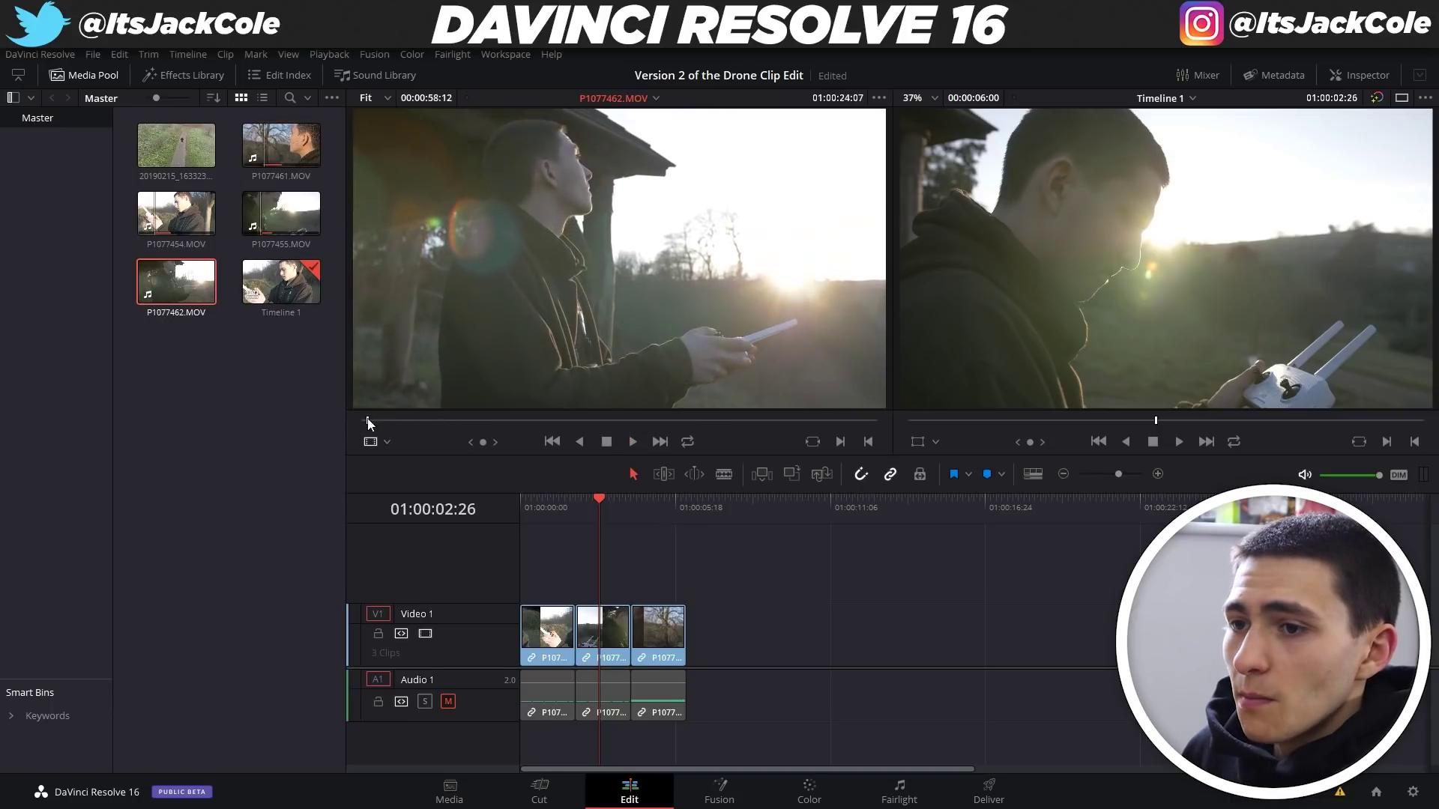
left_click(368, 421)
key("space")
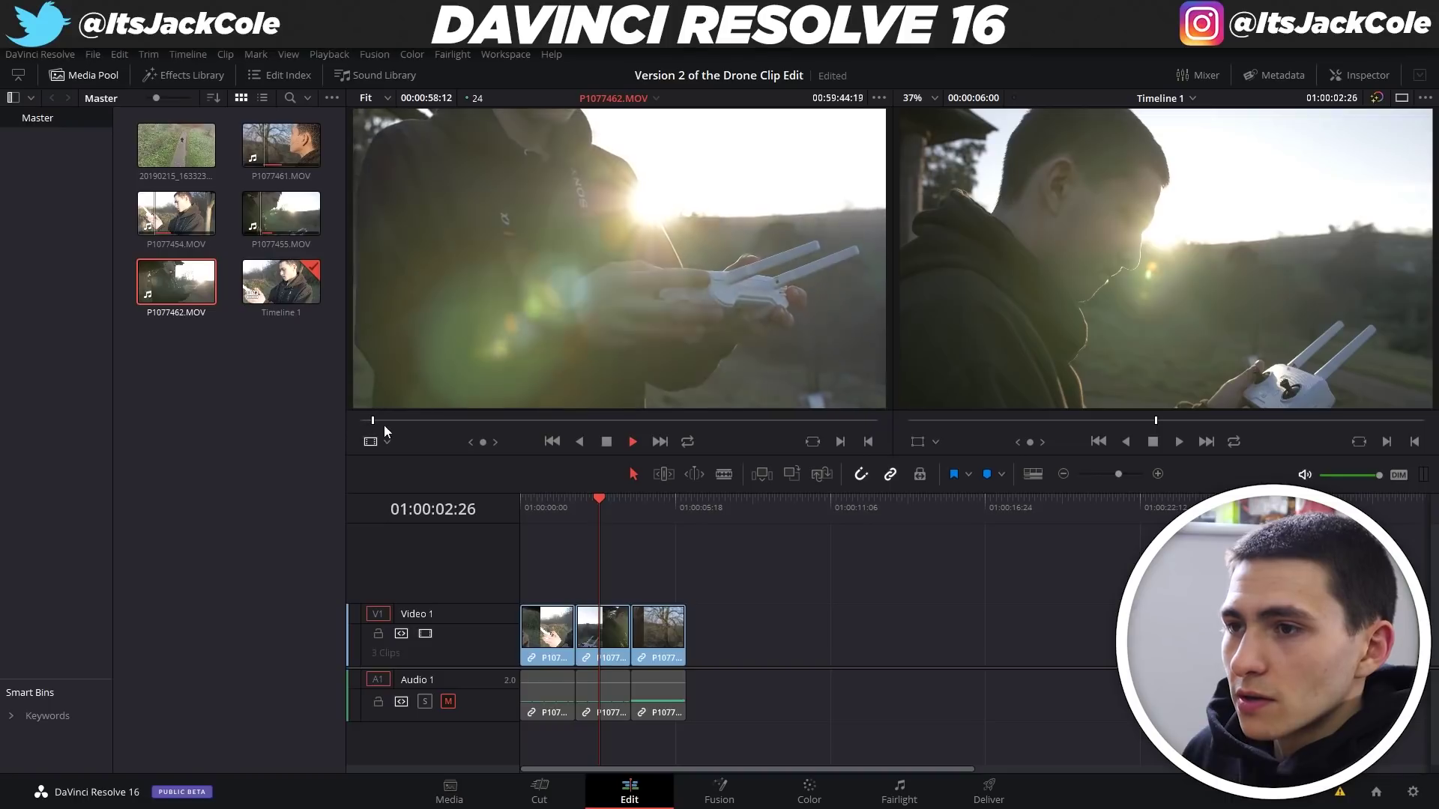
left_click_drag(377, 421, 429, 433)
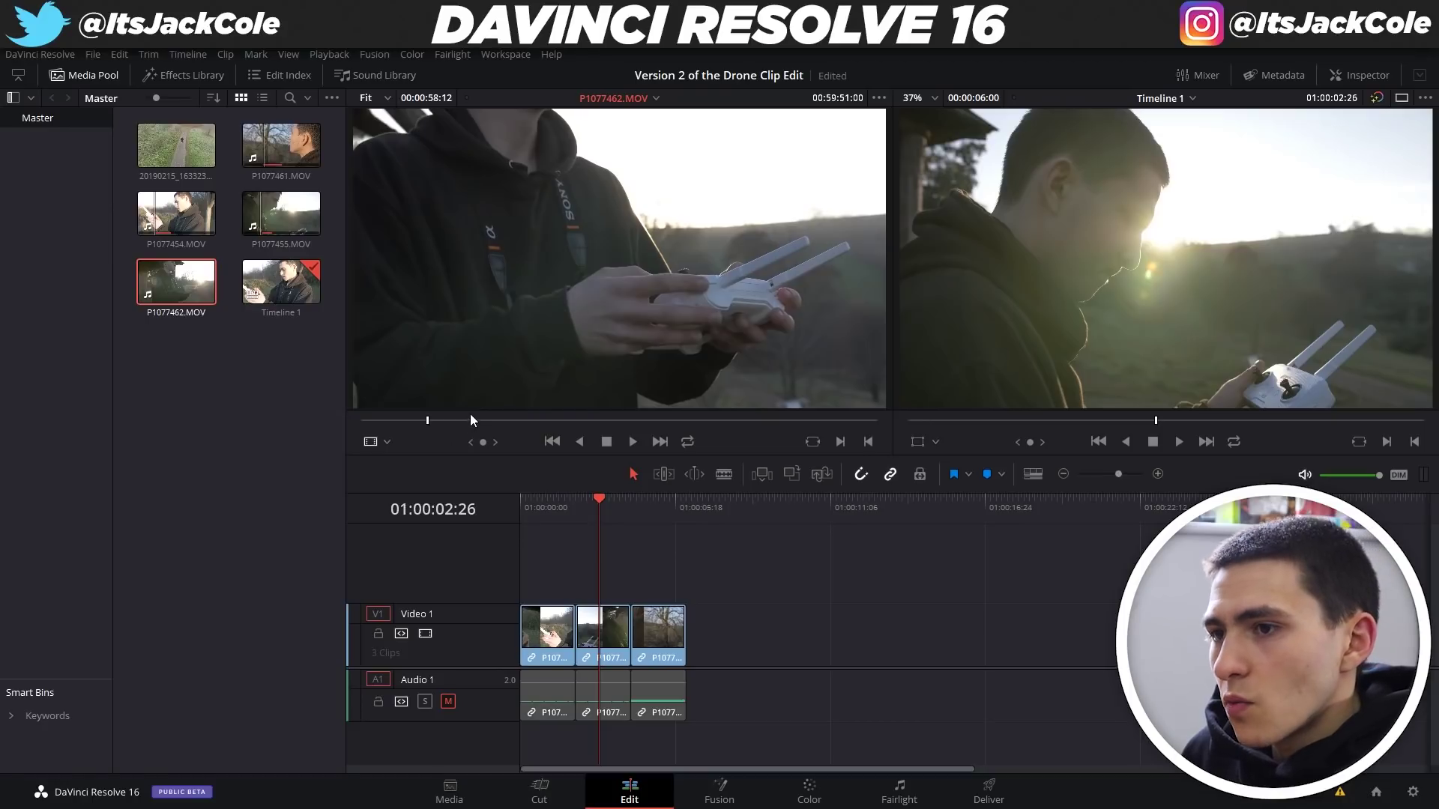
key("space")
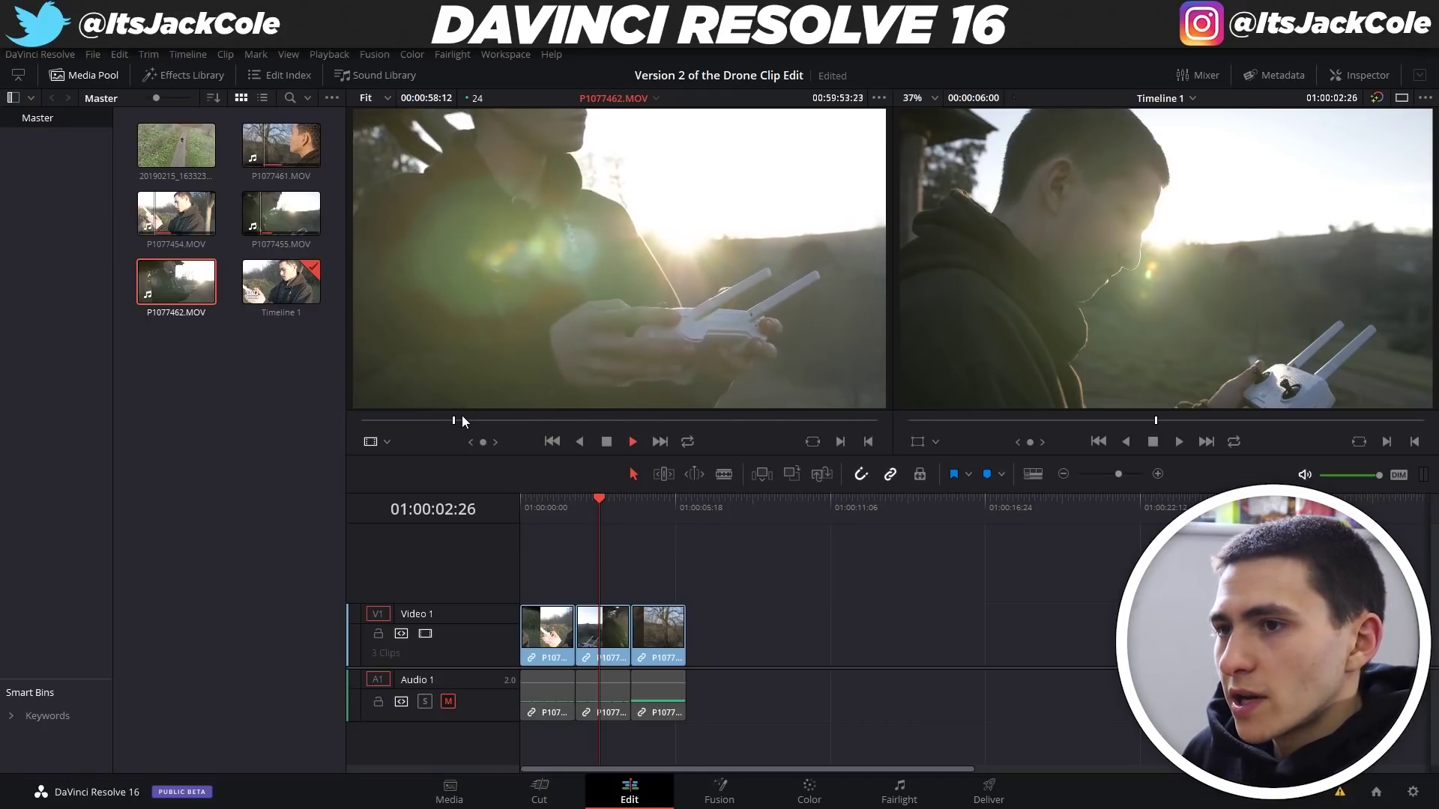
key("space")
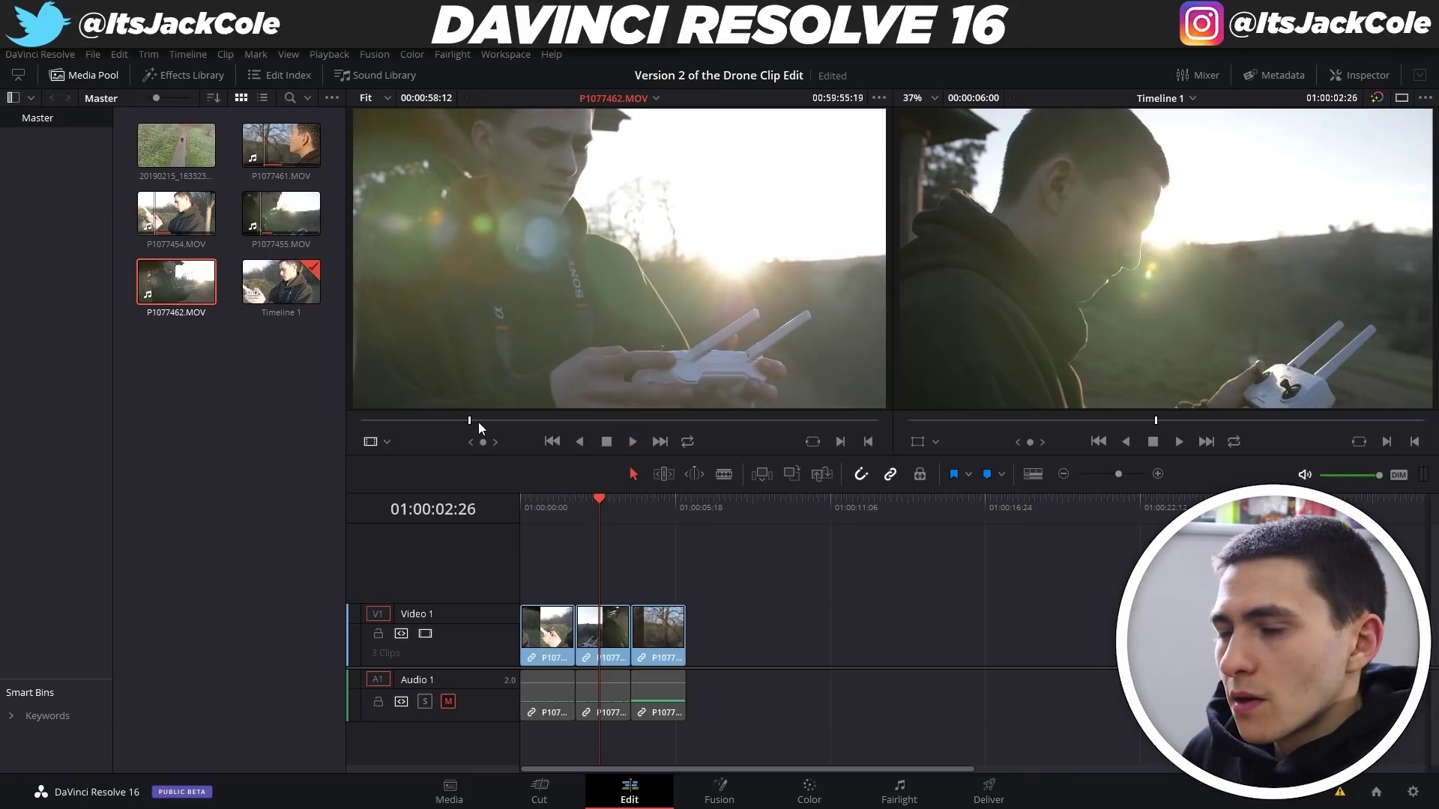
Step: Set the in point of P1077462.MOV at 00:59:55:07 and add the clip to the timeline directly after the third clip
left_click_drag(466, 421, 472, 421)
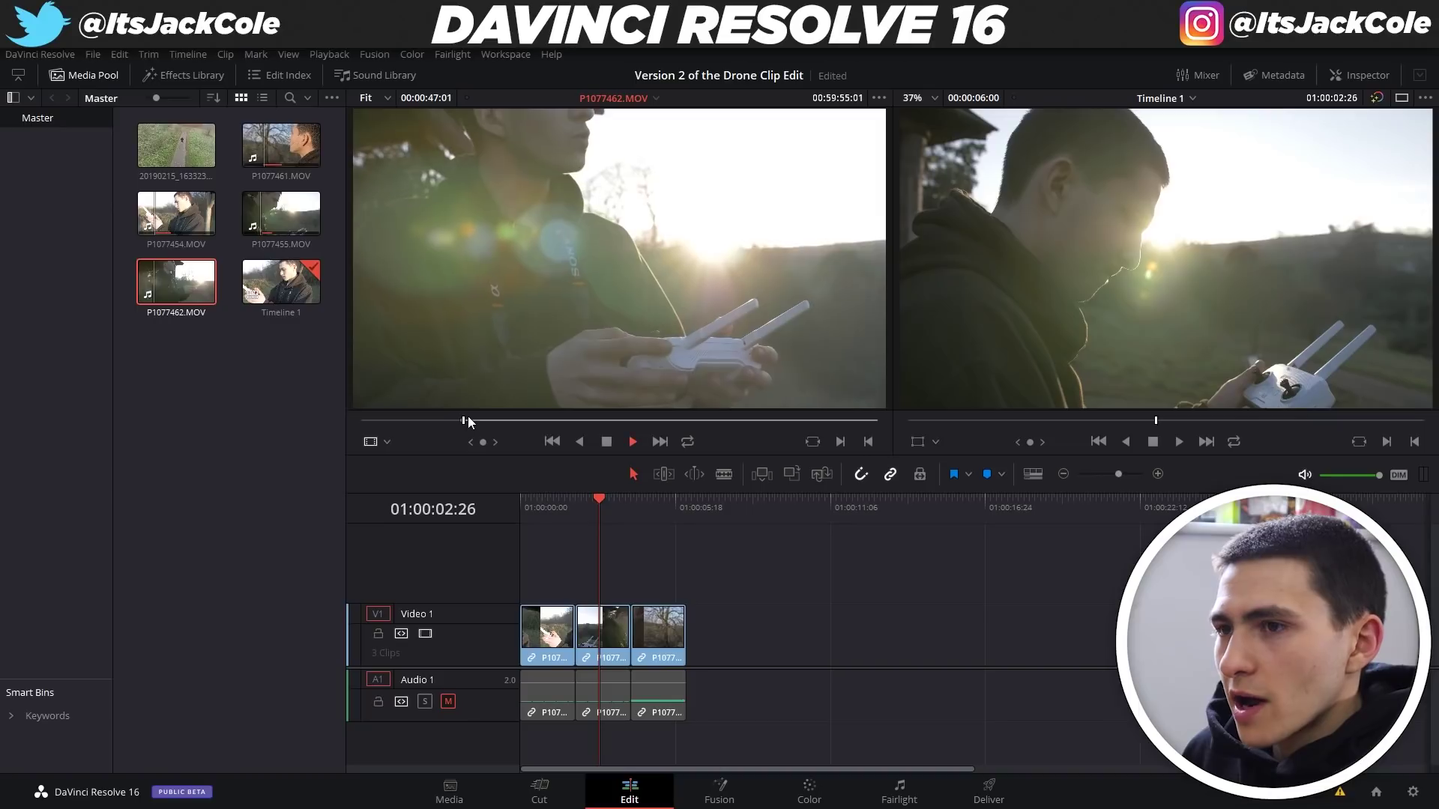
key("space")
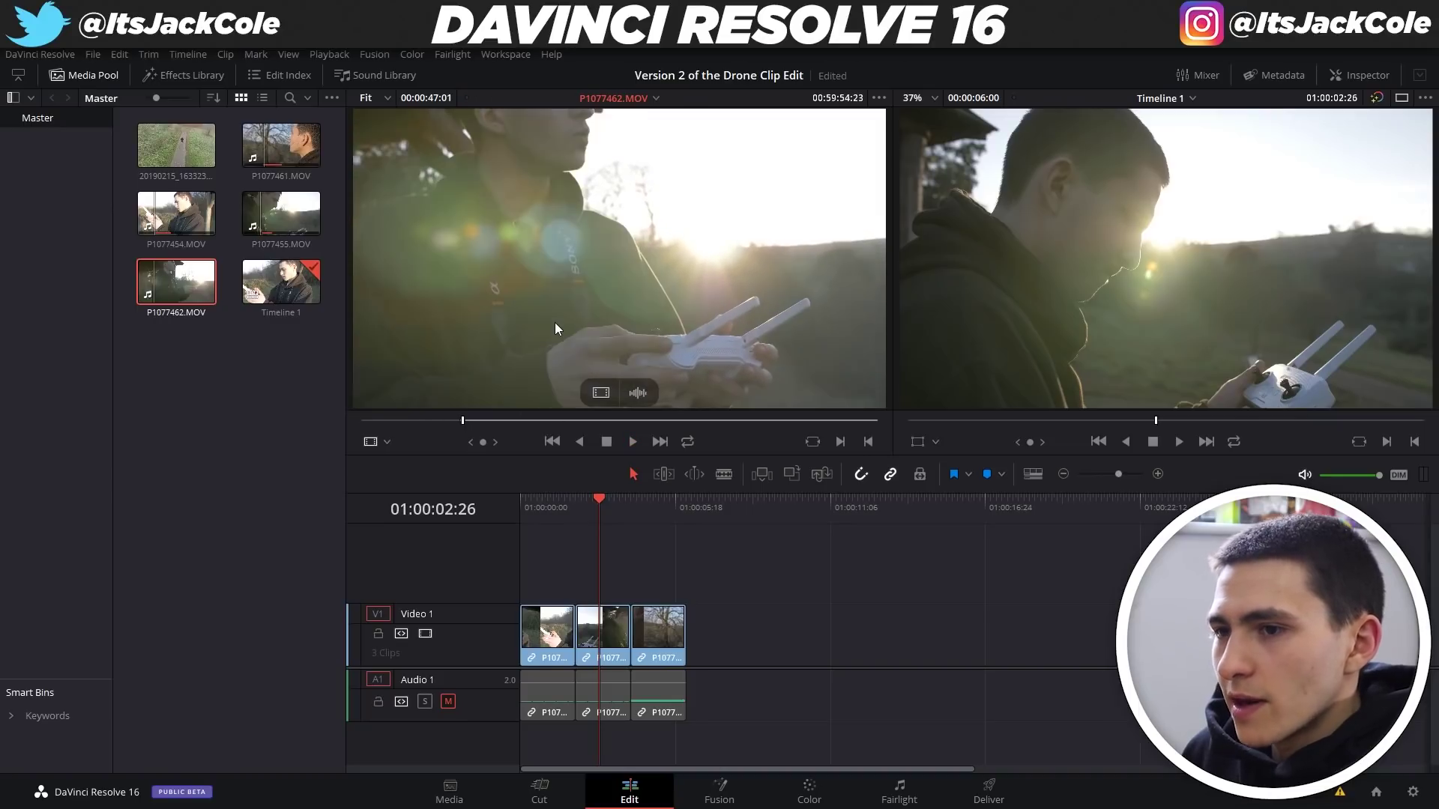
key("space")
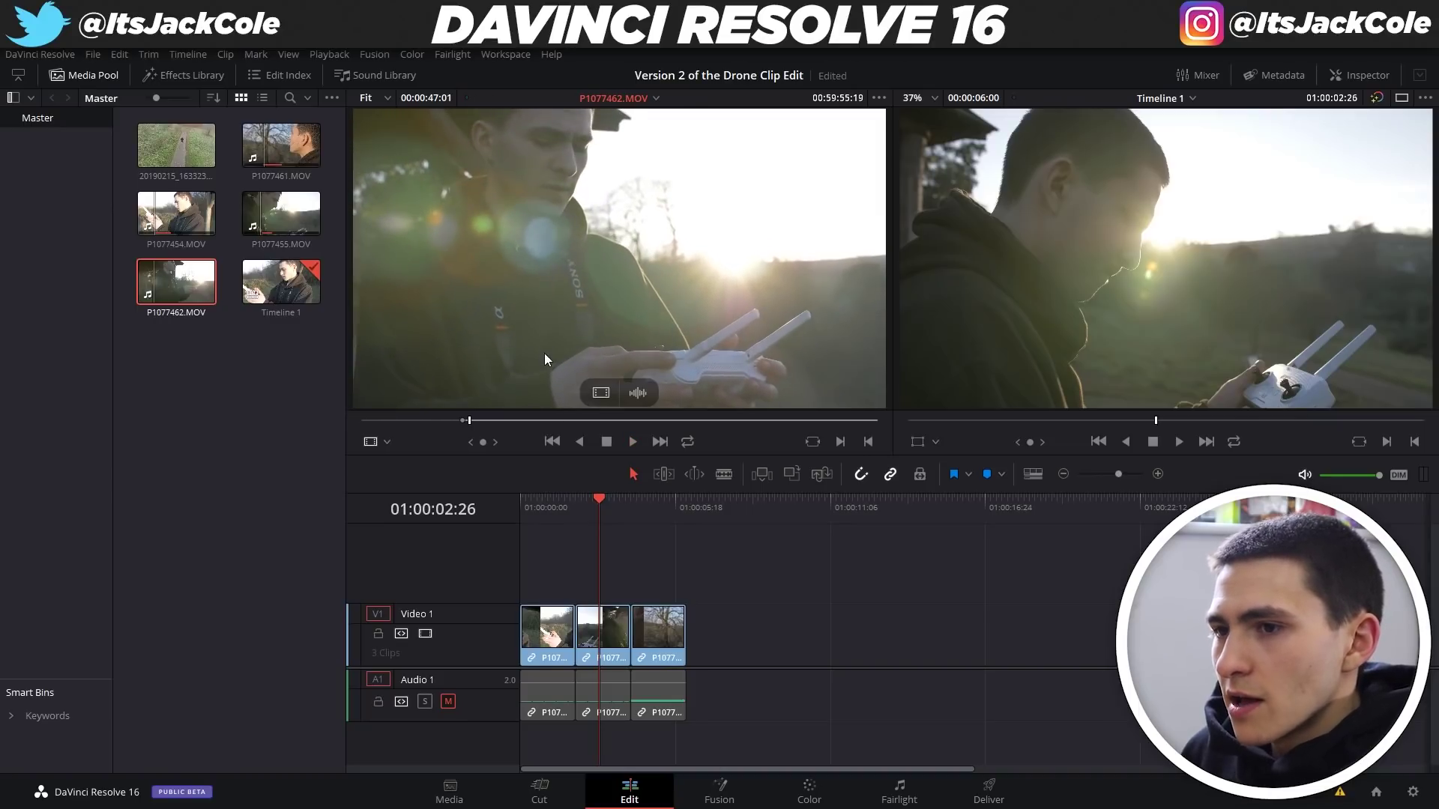
key("Right")
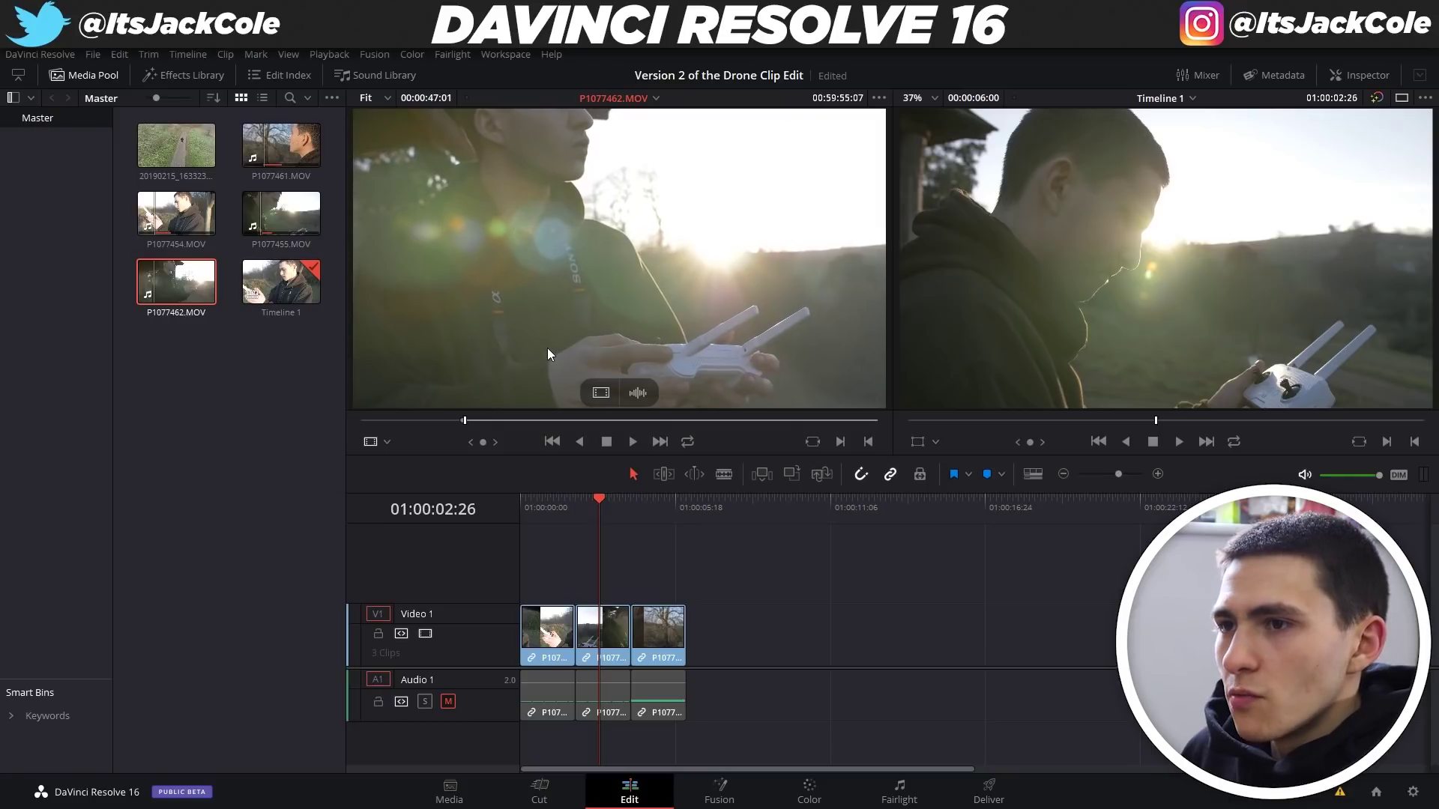
key("space")
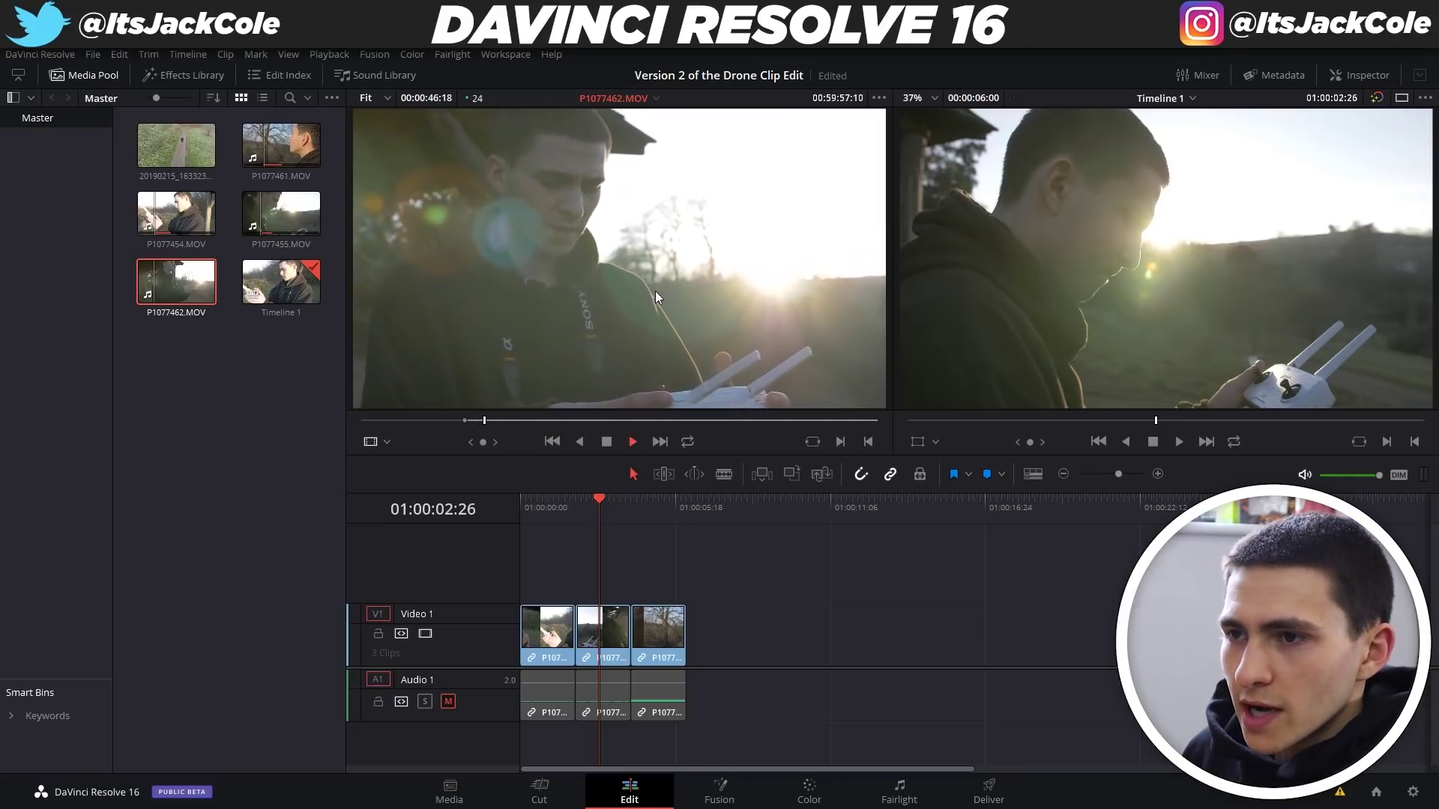
key("space")
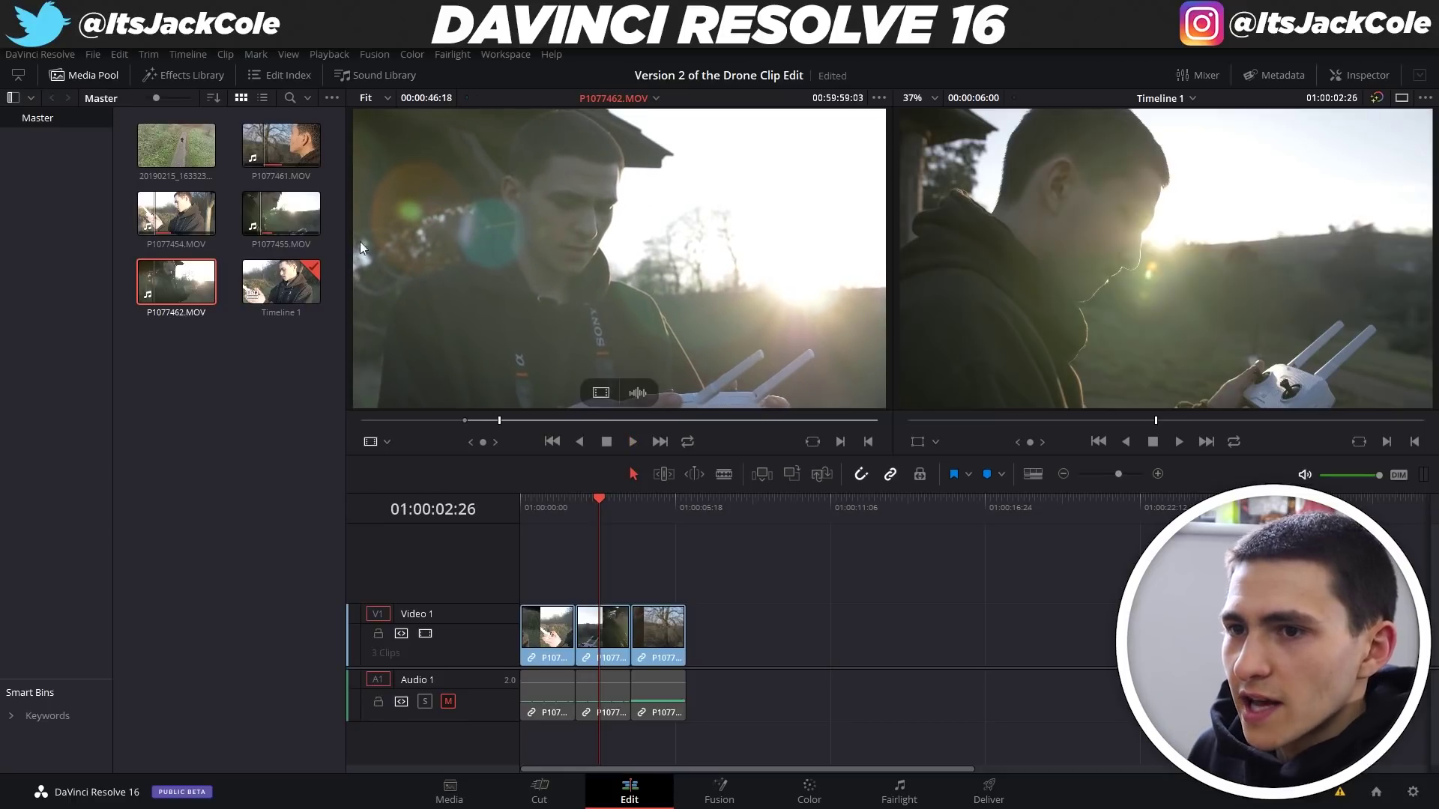
left_click_drag(291, 321, 695, 643)
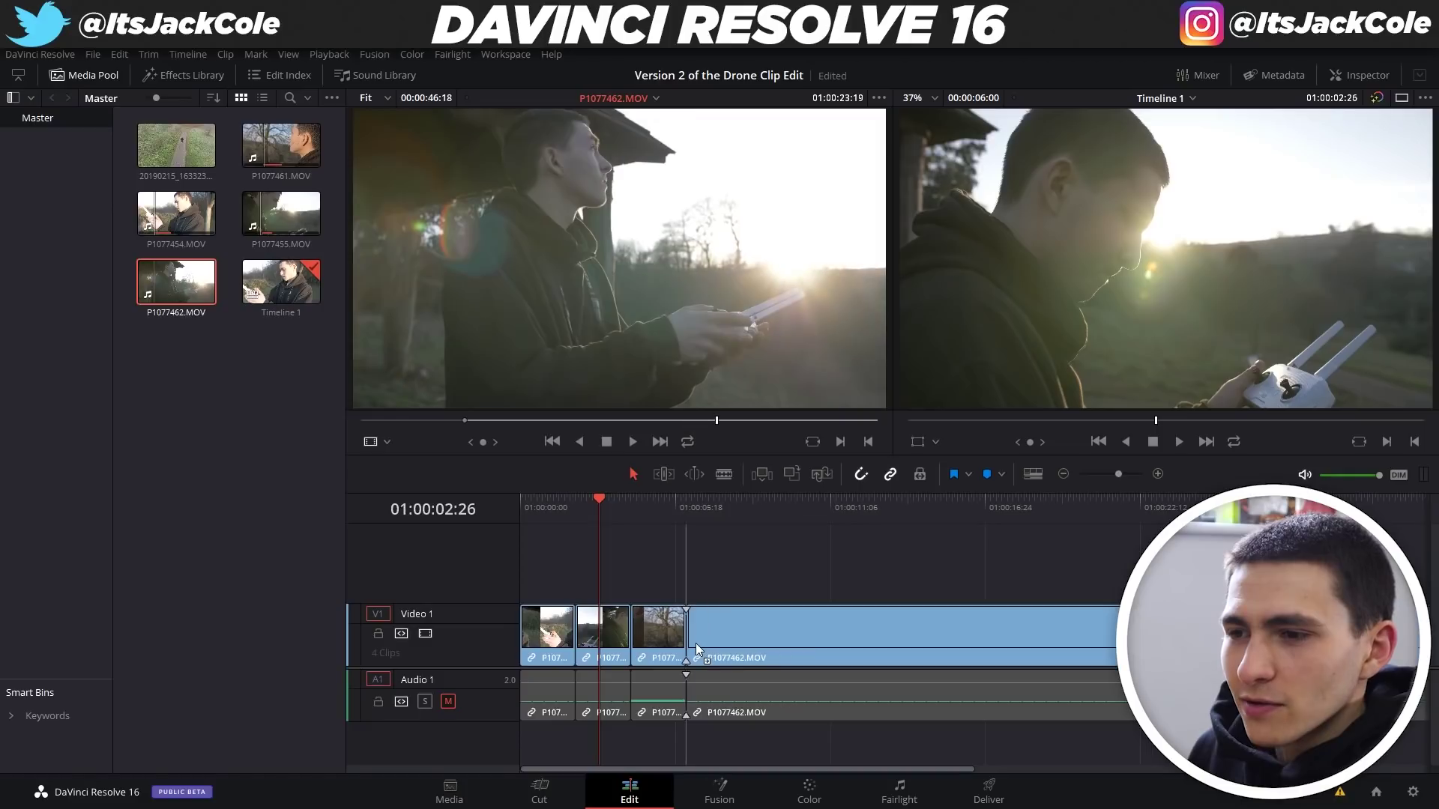
Step: Split the fourth timeline clip, P1077462.MOV, at 01:00:09:00 and delete the part after the cut
left_click(668, 506)
key("space")
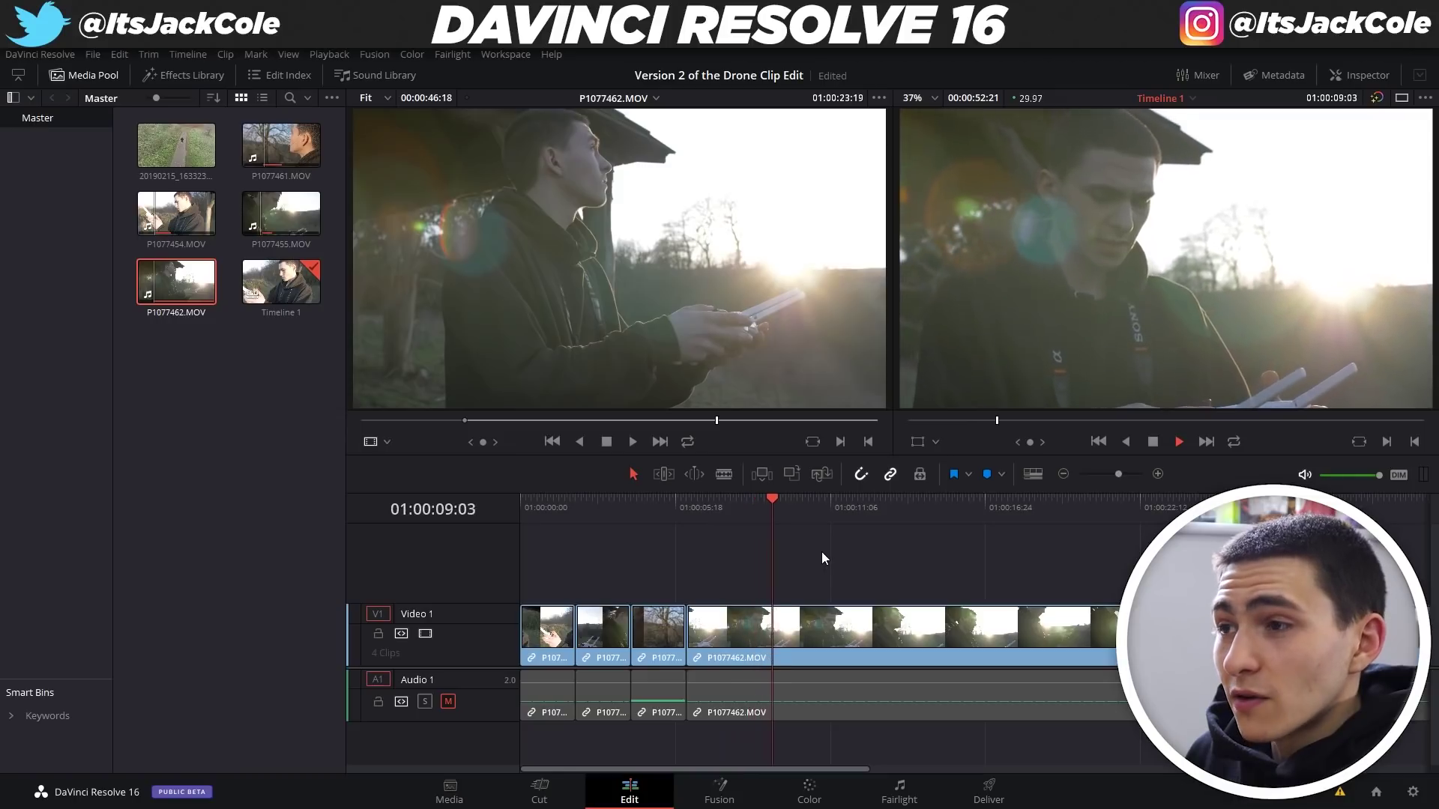
key("space")
key("Left")
key("Left")
key("Left")
key("Left")
key("Left")
key("Left")
key("Left")
key("Left")
key("Left")
key("Left")
key("Left")
key("Left")
key("Left")
key("Left")
key("Left")
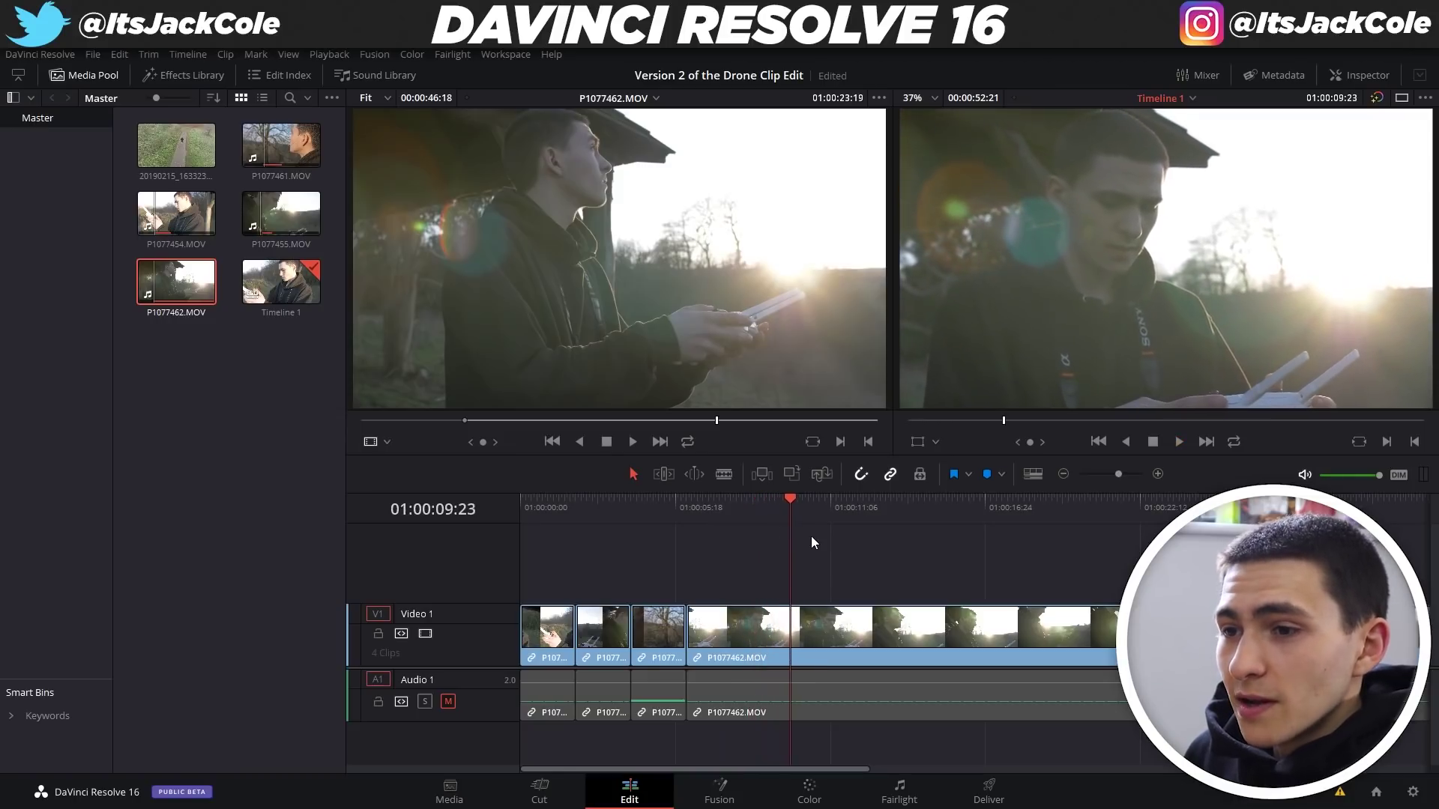
key("Left")
key("Left")
key("Left")
key("Left")
key("Left")
key("Left")
key("Left")
key("Left")
key("Left")
key("Left")
key("Left")
key("b")
left_click(779, 624)
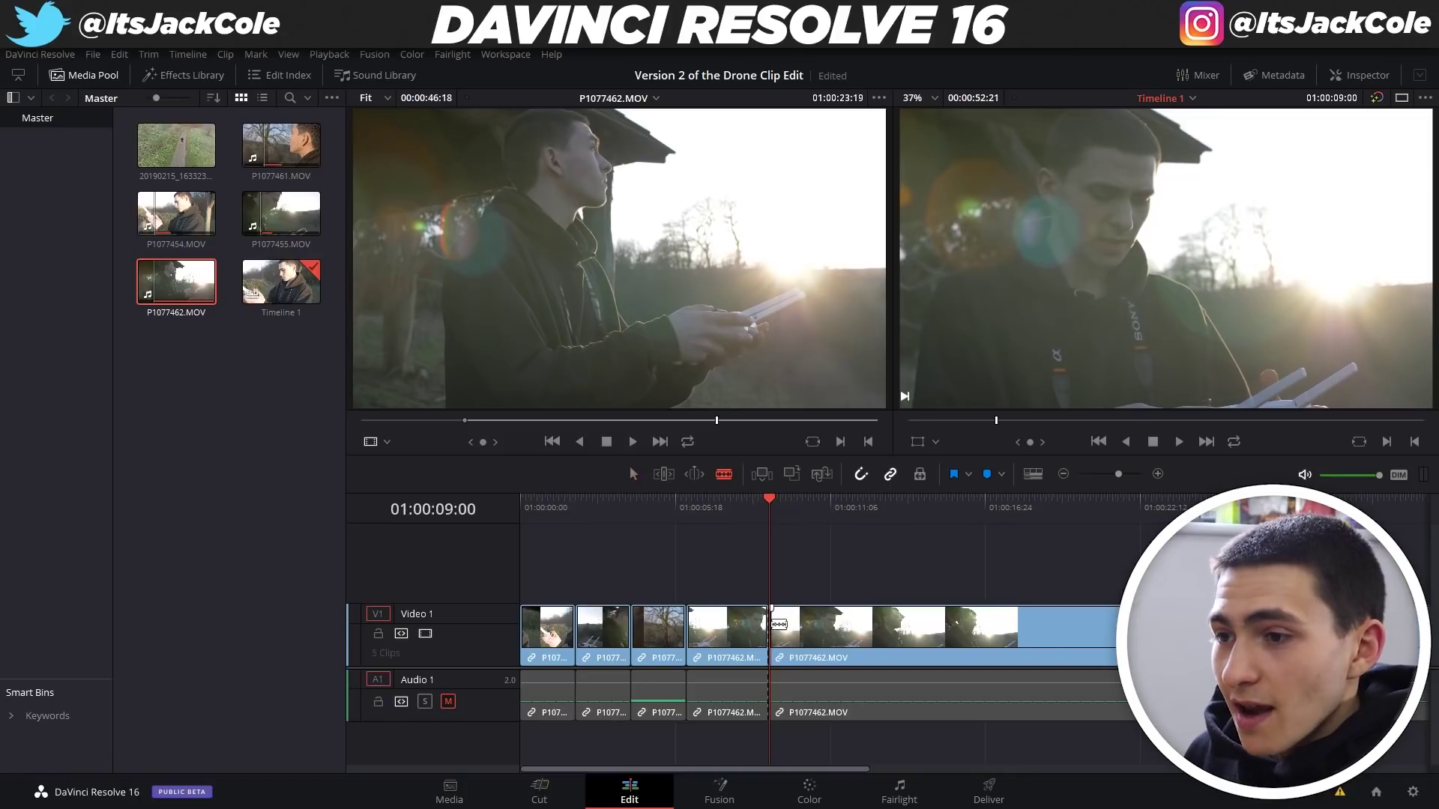
key("a")
left_click(783, 626)
key("Delete")
Step: Preview 20190215_163323_0031_AA.MP4, mark an in point for a 00:00:10:10 excerpt, and add it to the timeline after the fourth clip
left_click(186, 182)
double_click(169, 148)
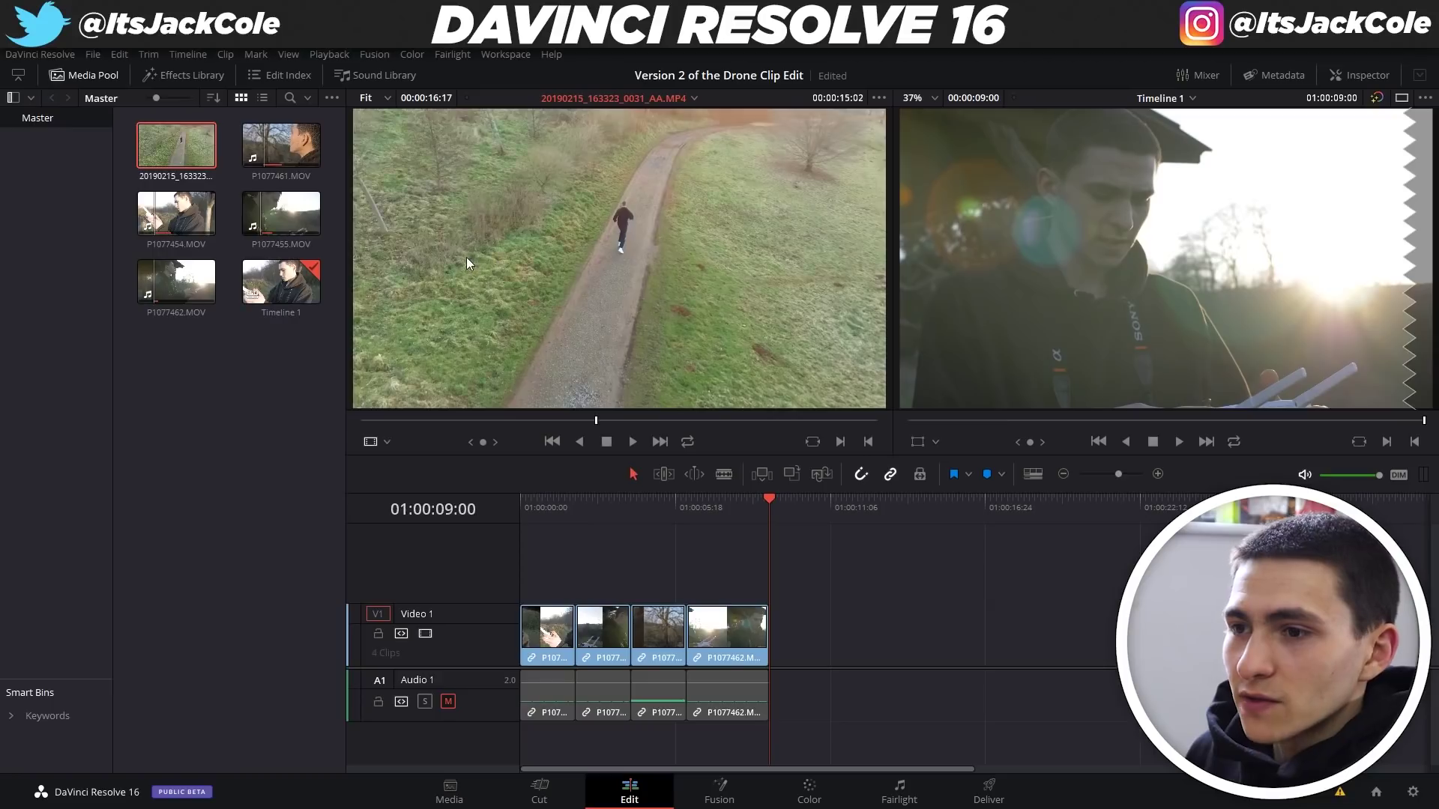
key("space")
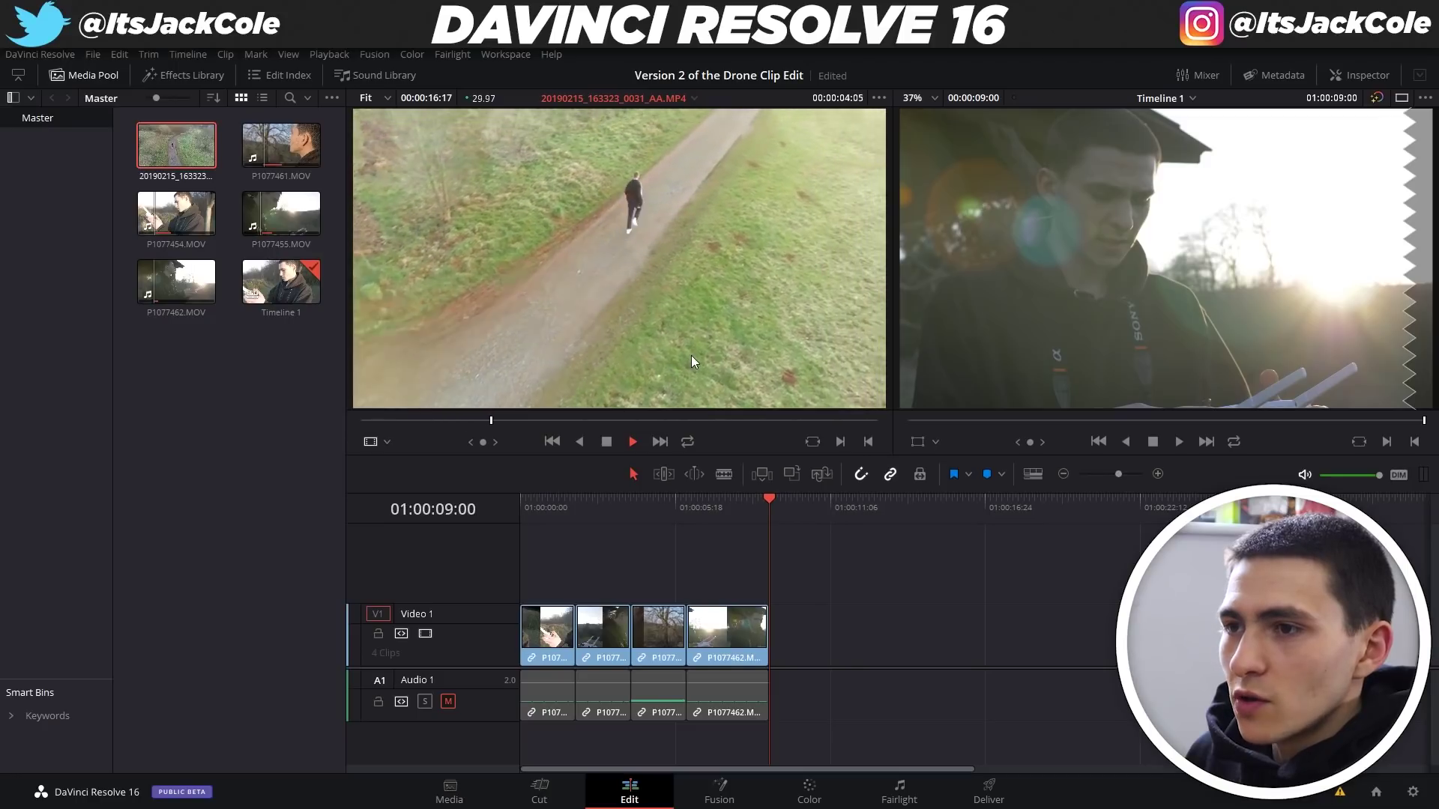
key("space")
mouse_move(548, 420)
left_mouse_down()
mouse_move(576, 420)
mouse_move(555, 421)
left_mouse_up()
key("space")
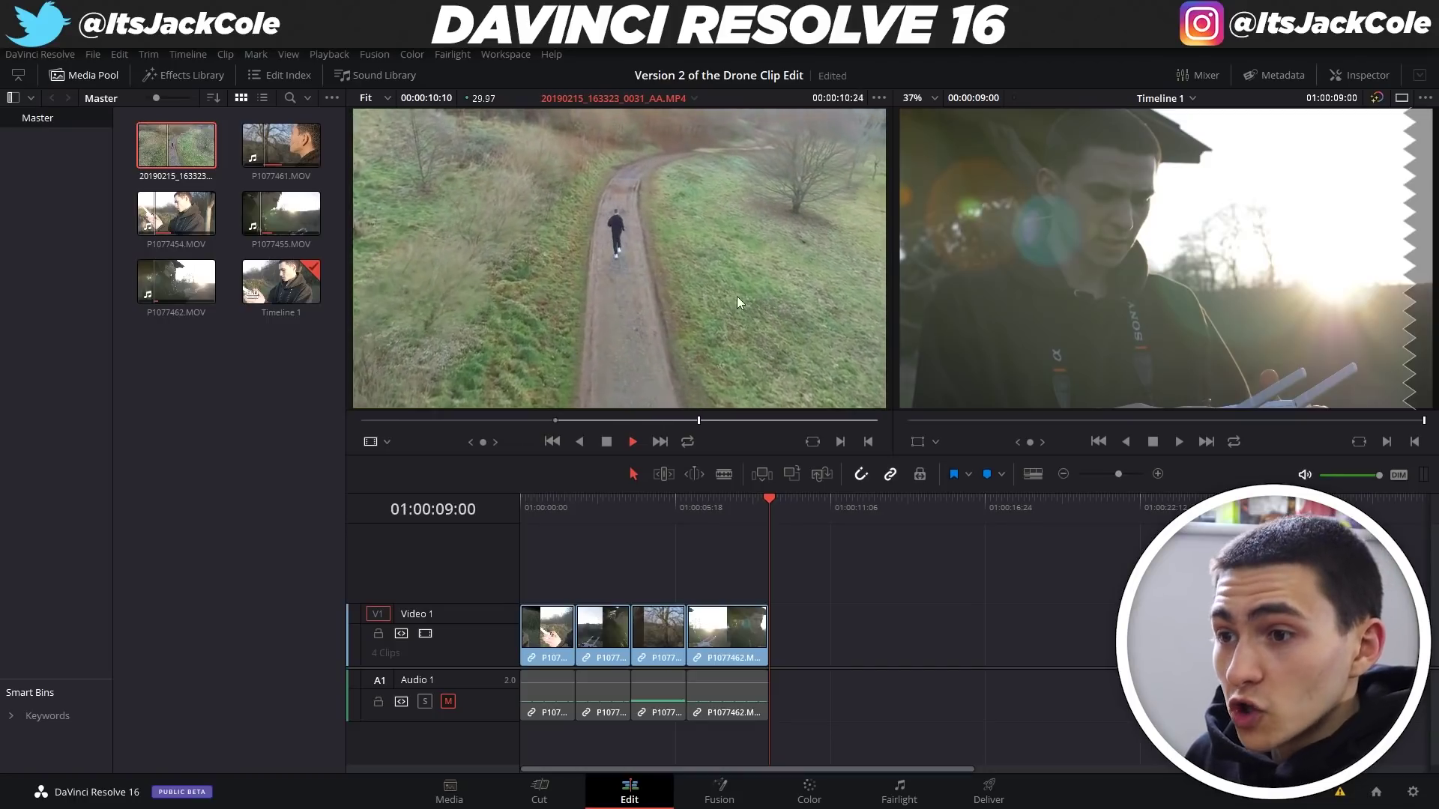
key("space")
left_click_drag(206, 163, 790, 624)
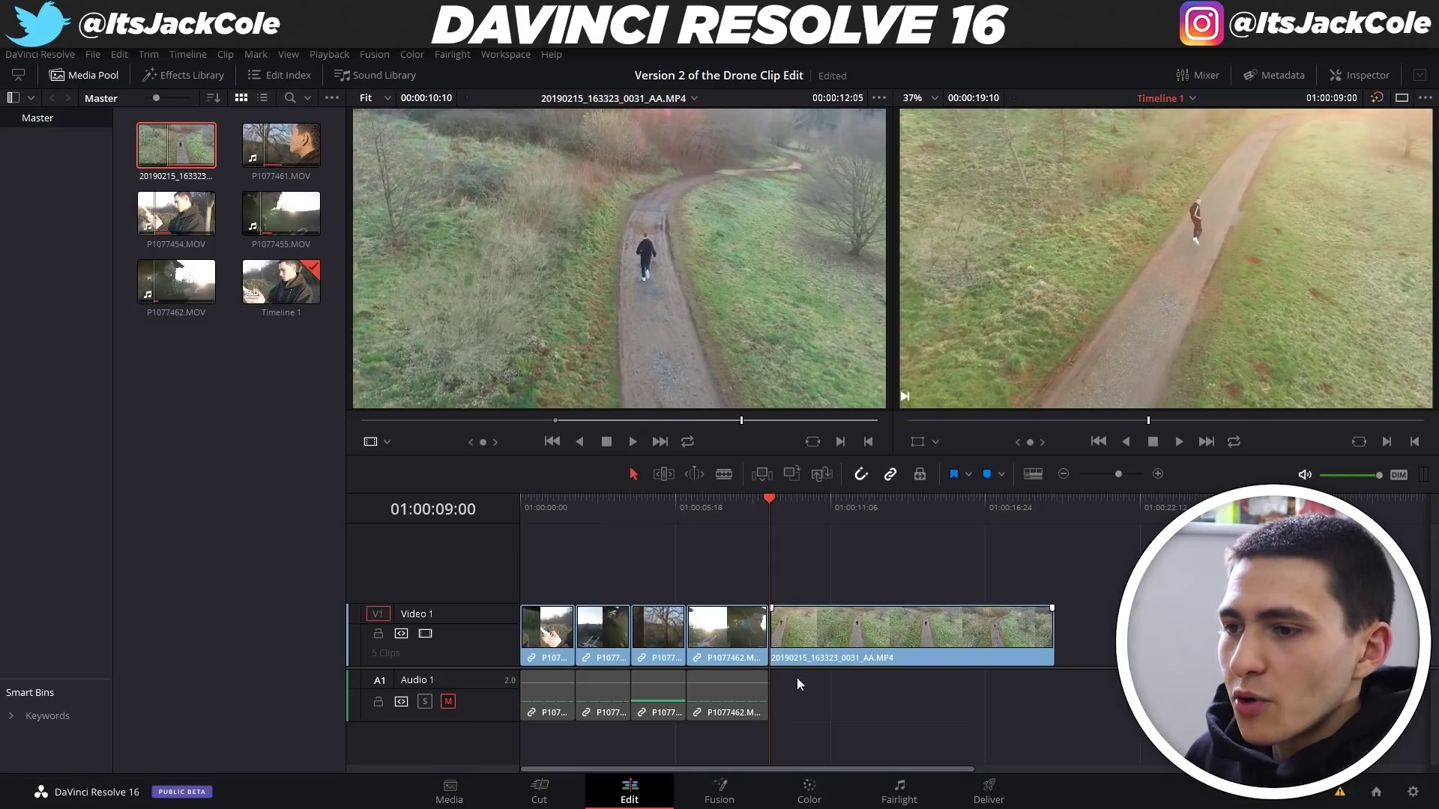
Step: Split the drone clip 20190215_163323_0031_AA.MP4 on the timeline at 01:00:14:00 and delete the part after the cut
key("space")
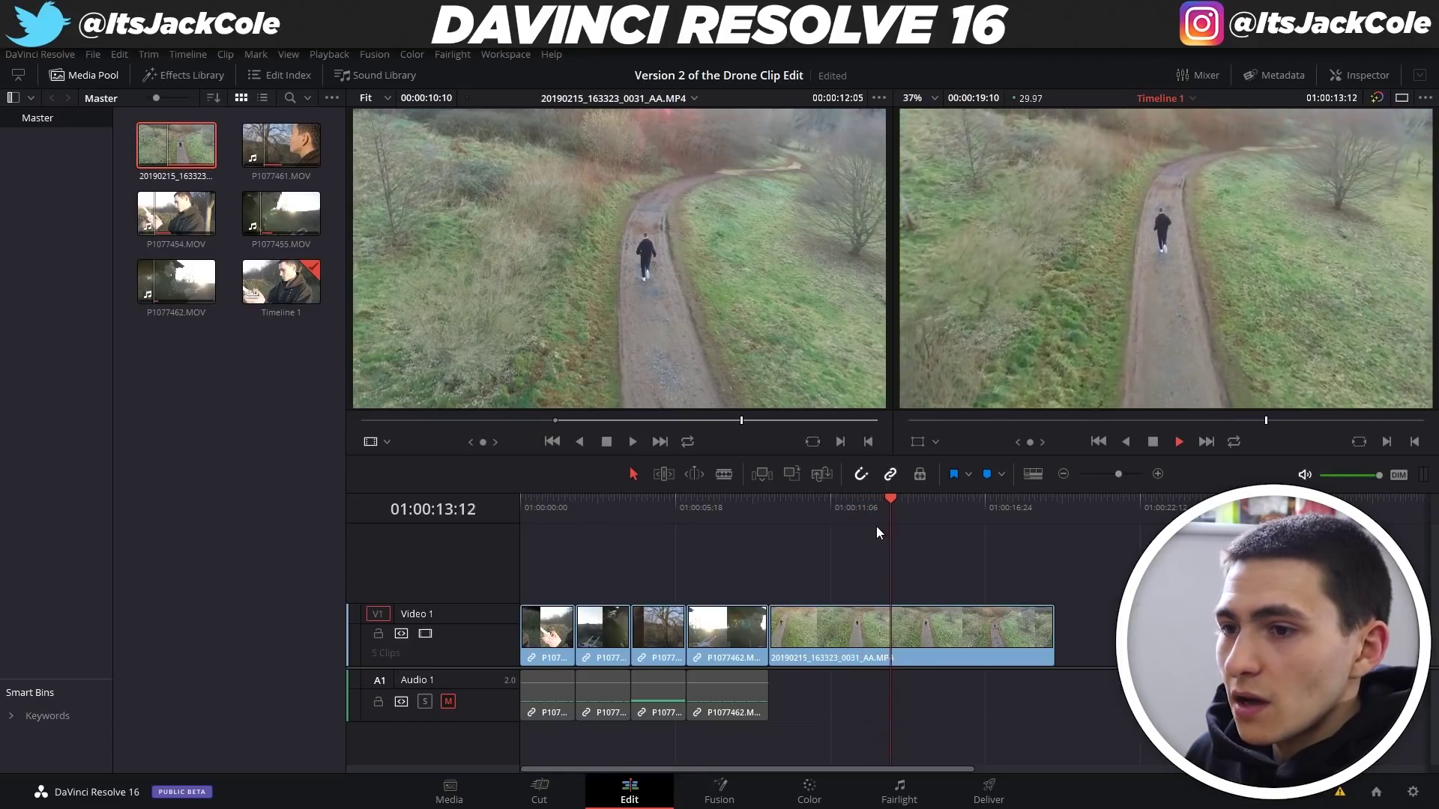
key("space")
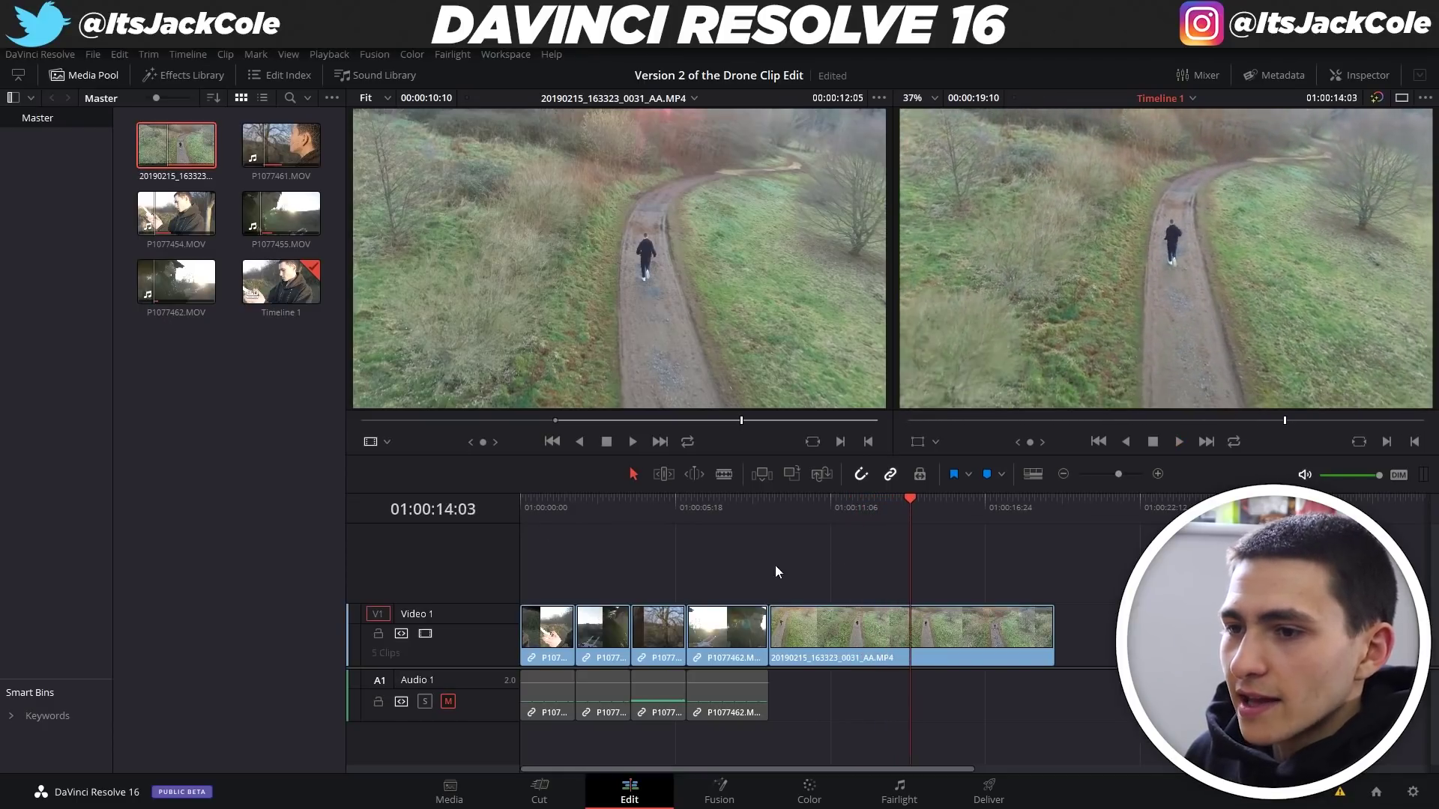
key("Left")
key("Left")
key("Left")
key("Left")
key("Left")
key("Right")
key("b")
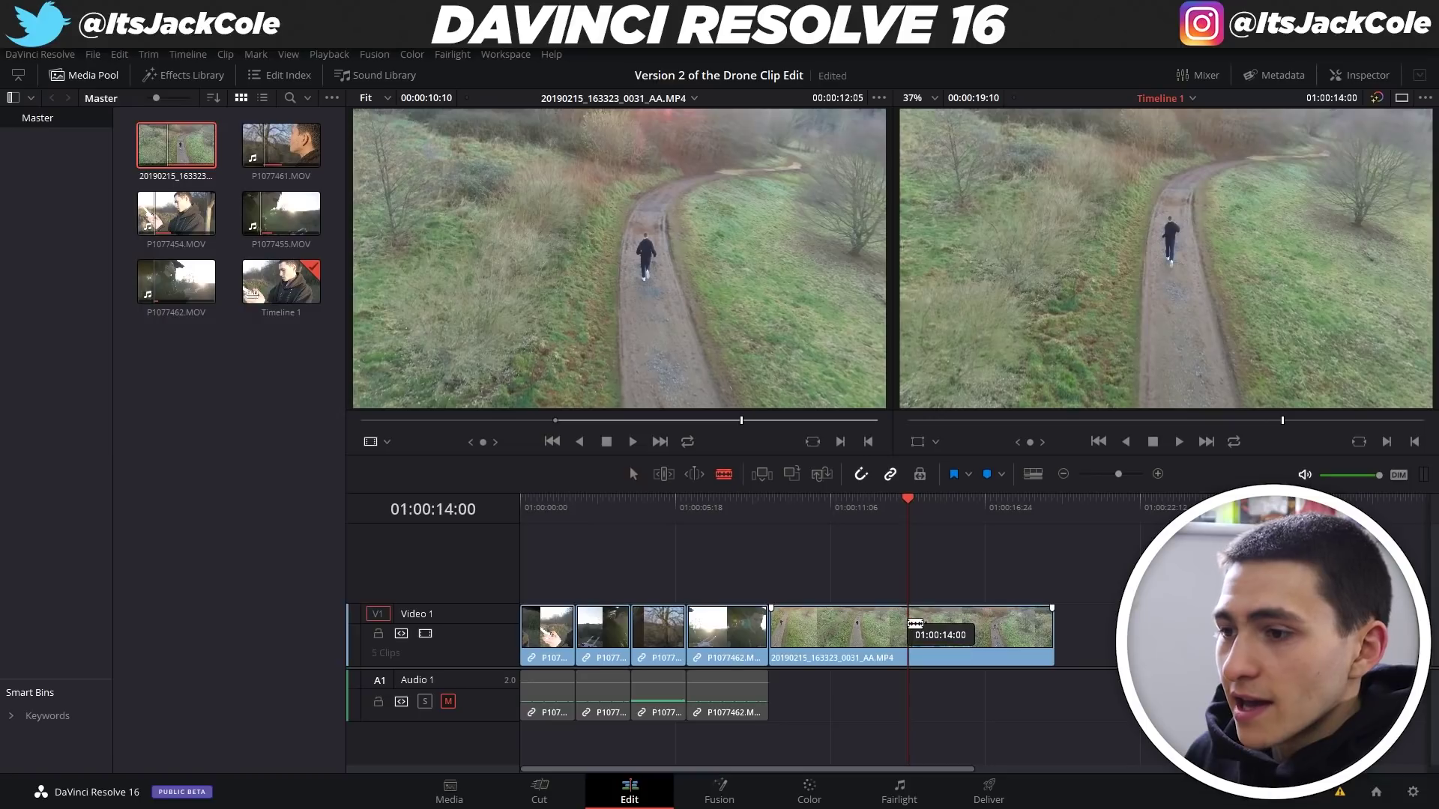
left_click(910, 626)
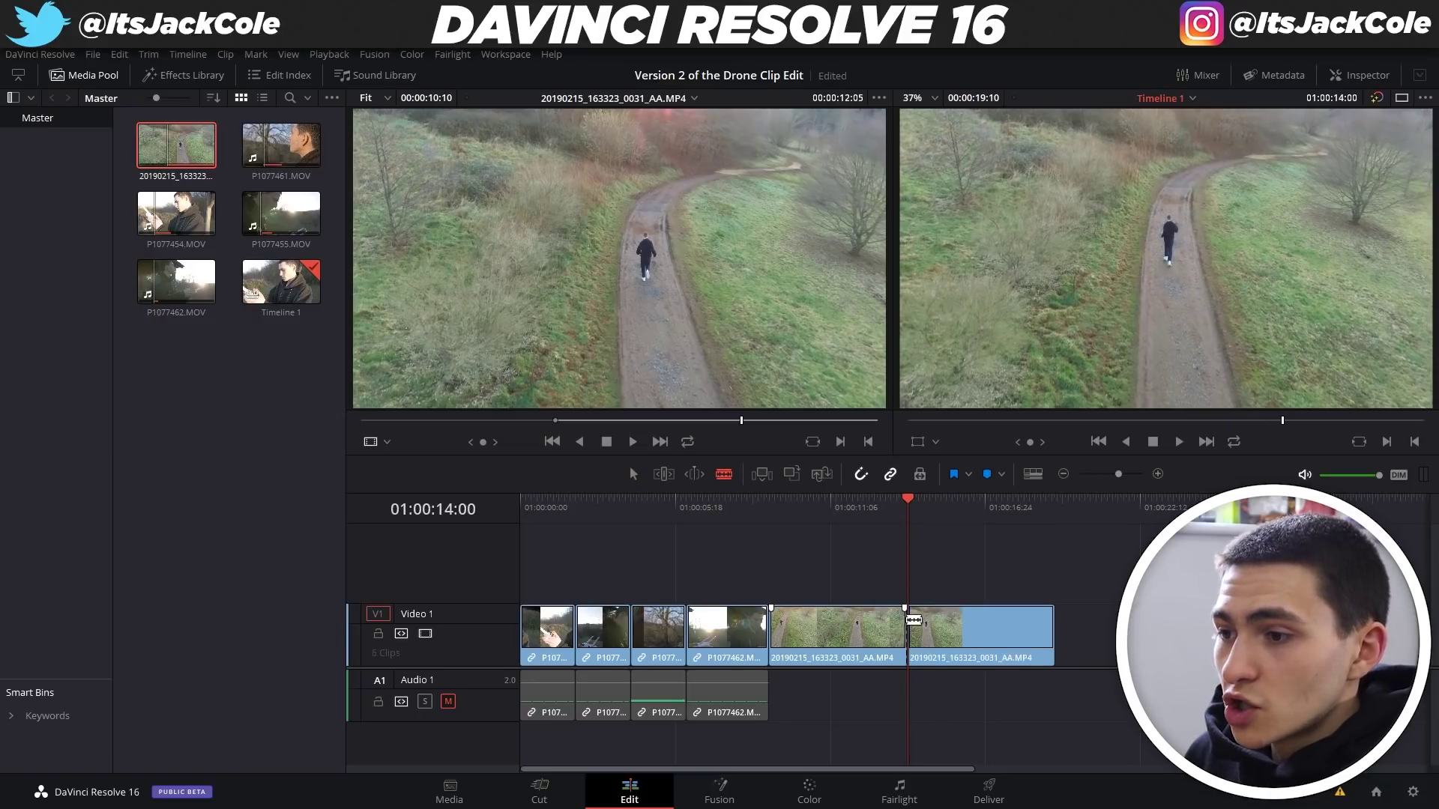
key("a")
key("Delete")
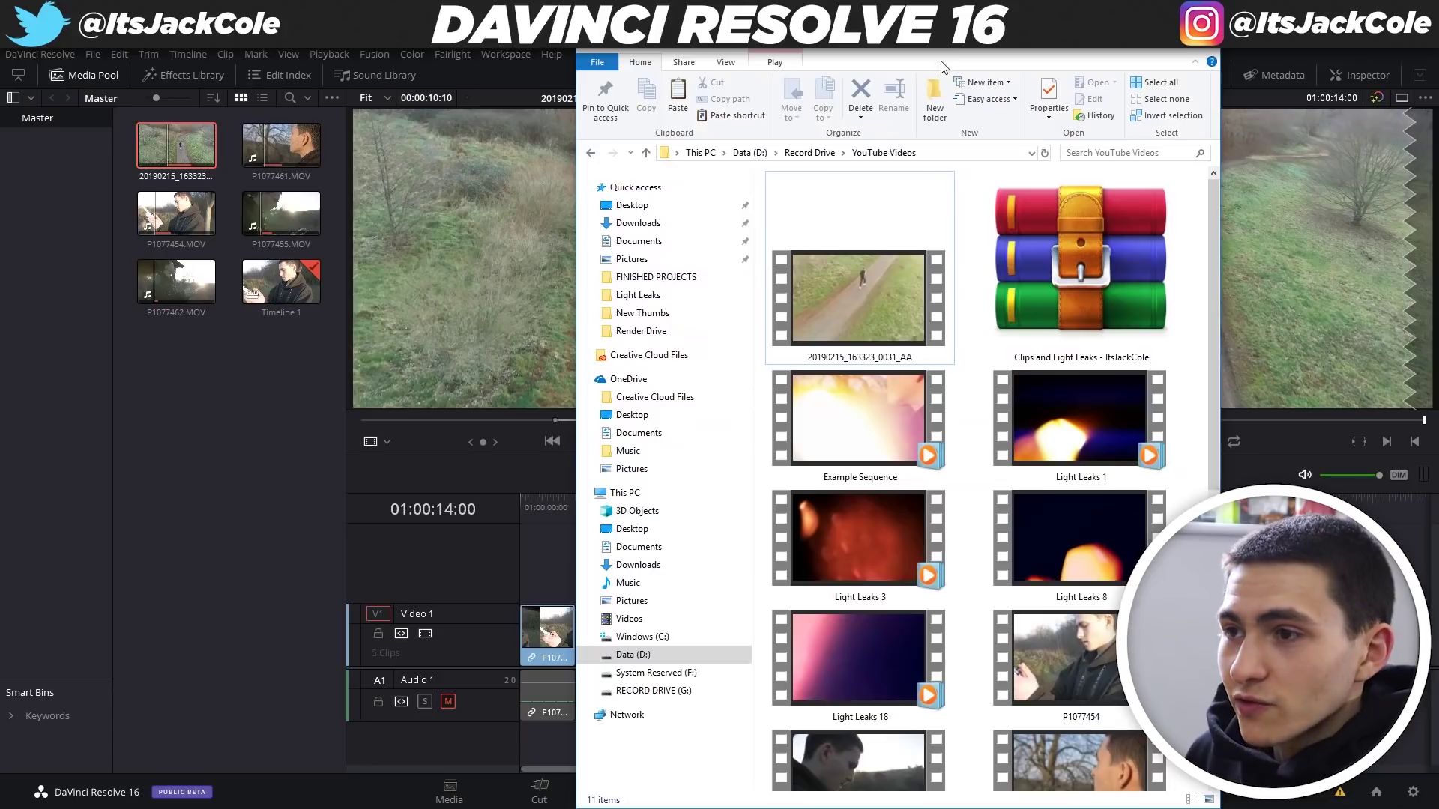
Step: Import Light Leaks 1, 3, 8 and 18 from the YouTube Videos folder into the media pool
left_click(1201, 49)
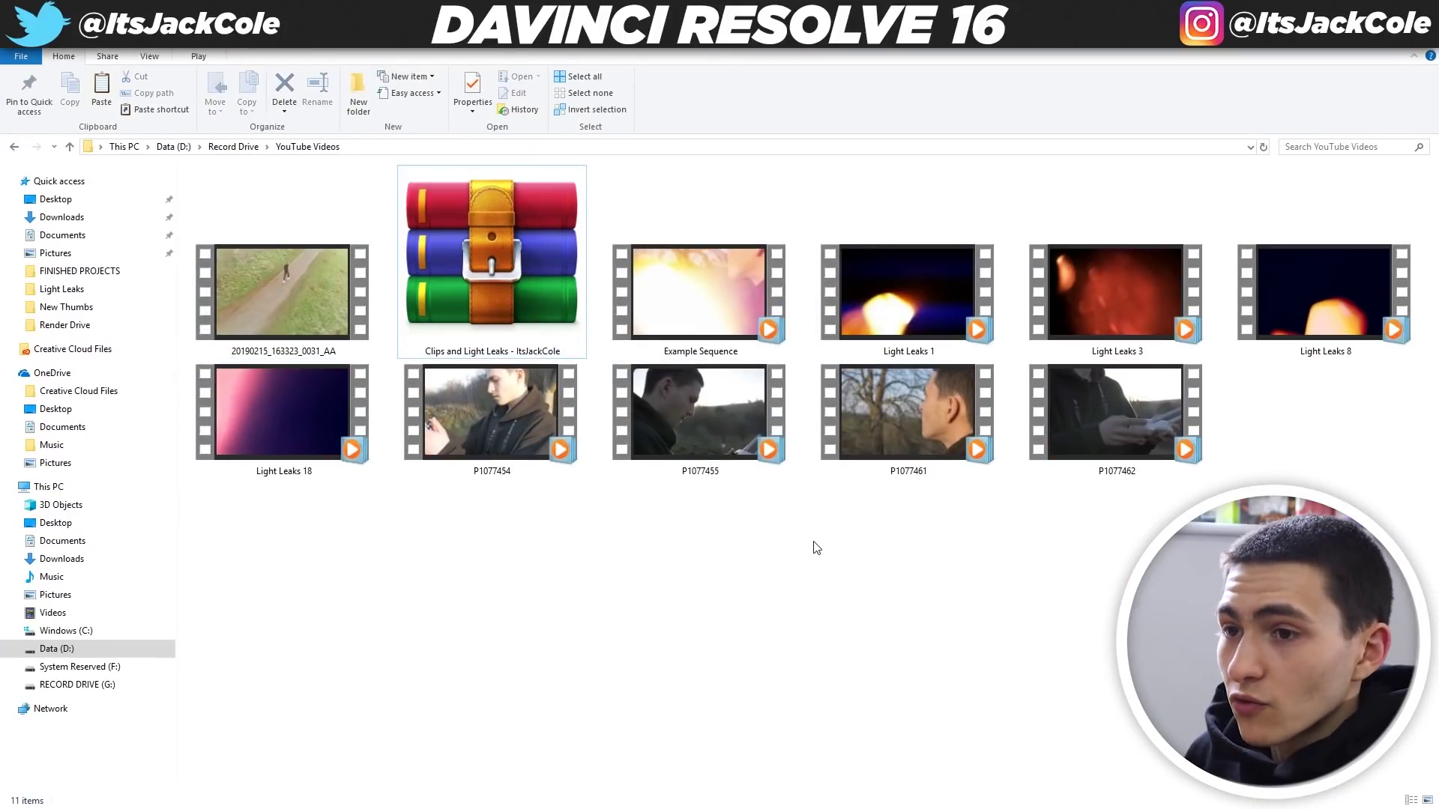
left_click(732, 305)
left_click(835, 302)
left_click(1066, 308, "ctrl")
left_click(1323, 315, "ctrl")
left_click_drag(283, 461, 221, 443)
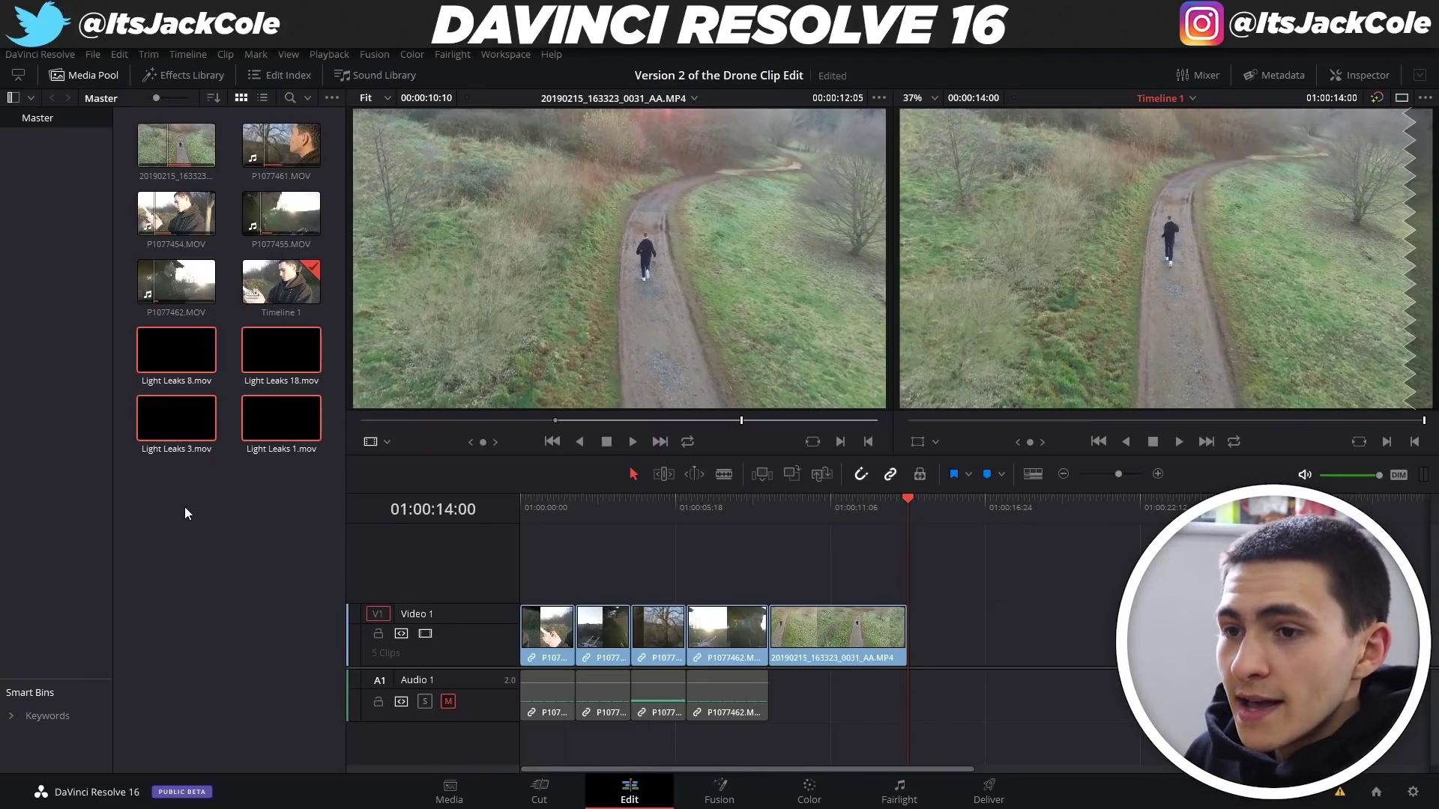
Step: Place Light Leaks 18.mov on a new Video 2 track above the start of the second clip, at 01:00:02:00
left_click(266, 352)
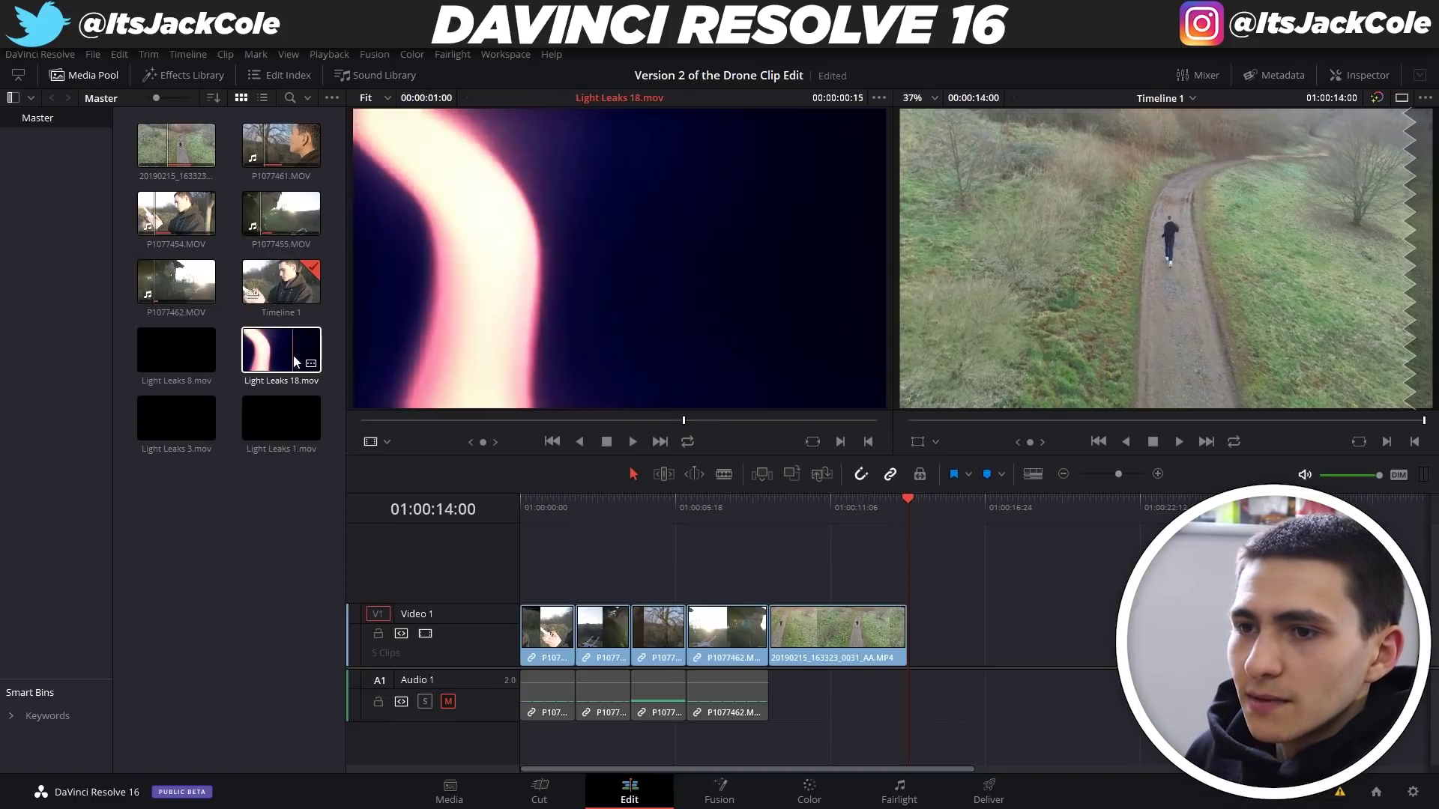
left_click_drag(293, 362, 568, 571)
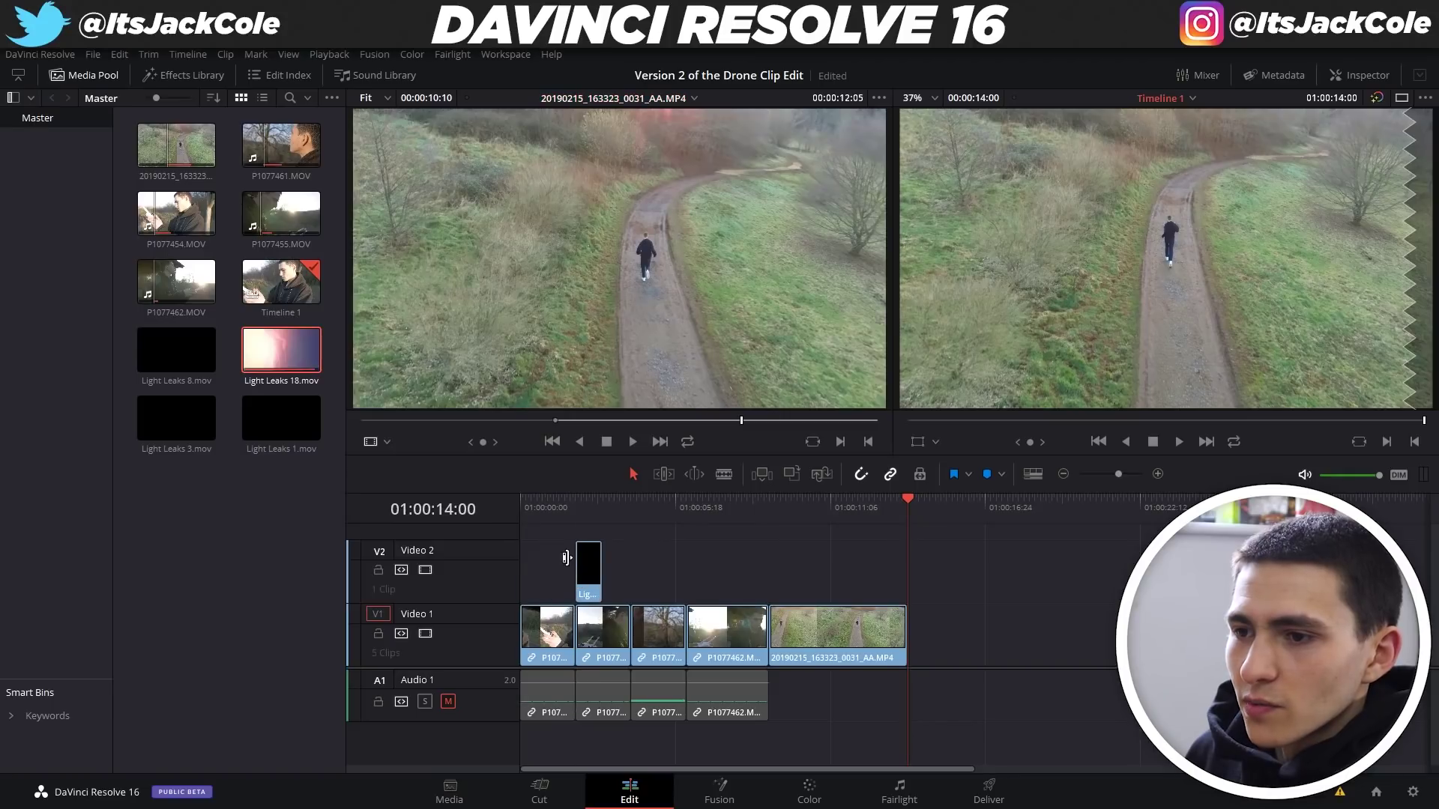
left_click(583, 504)
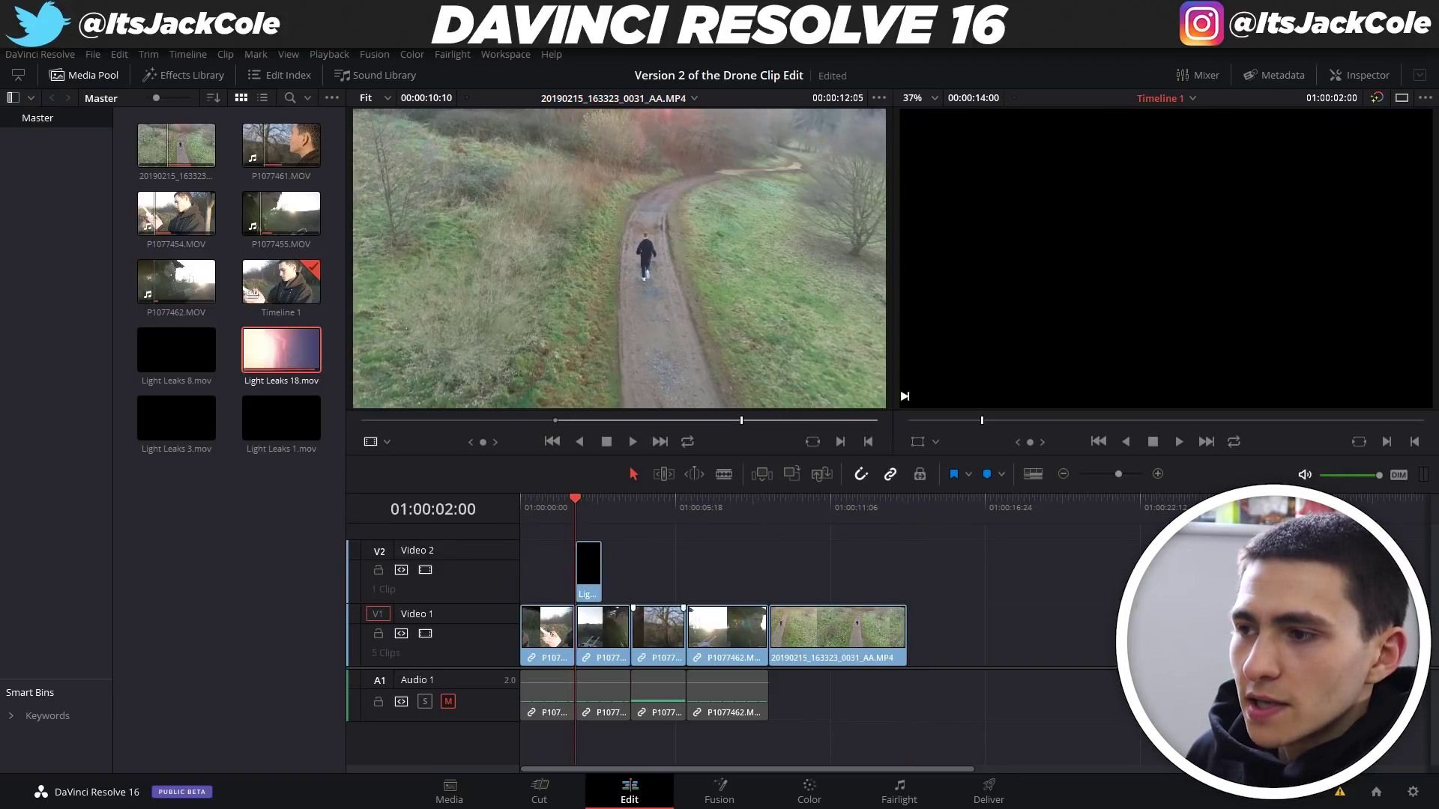
left_click(1159, 474)
left_click(1158, 474)
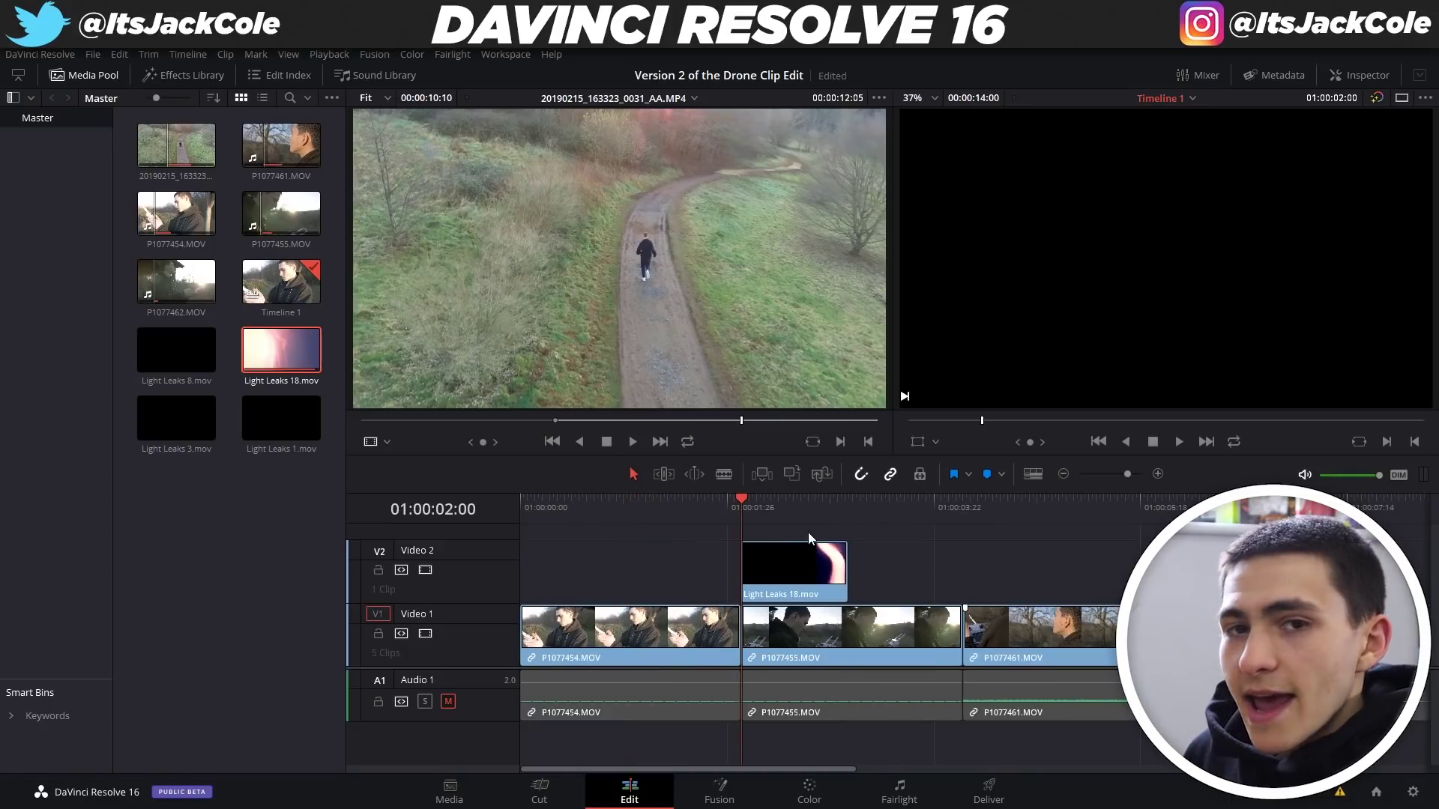
Step: Step through Light Leaks 18.mov on the timeline and park the playhead on its brightest frame, 01:00:02:13
key("space")
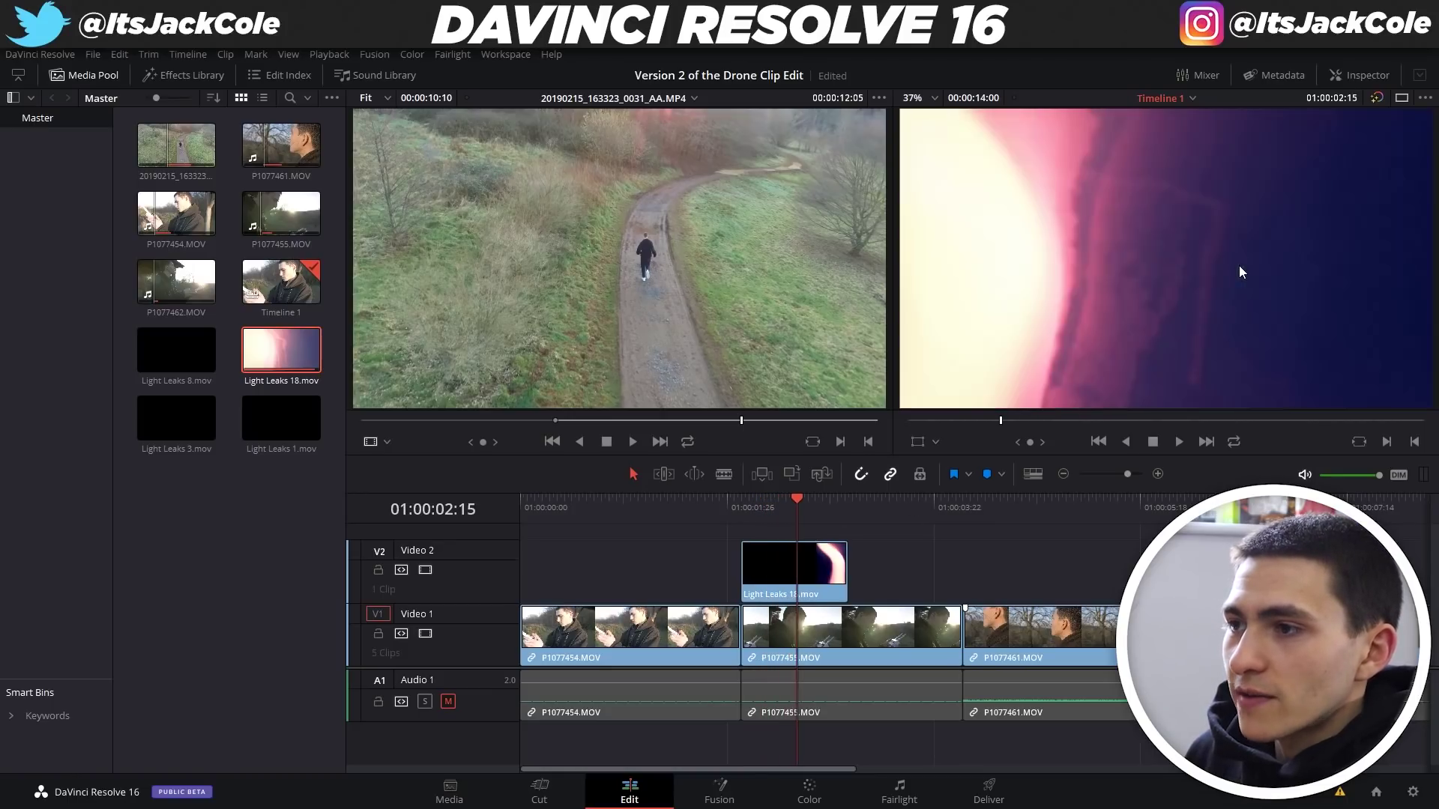
key("Left")
key("Left")
key("Left")
key("Left")
key("Left")
key("Right")
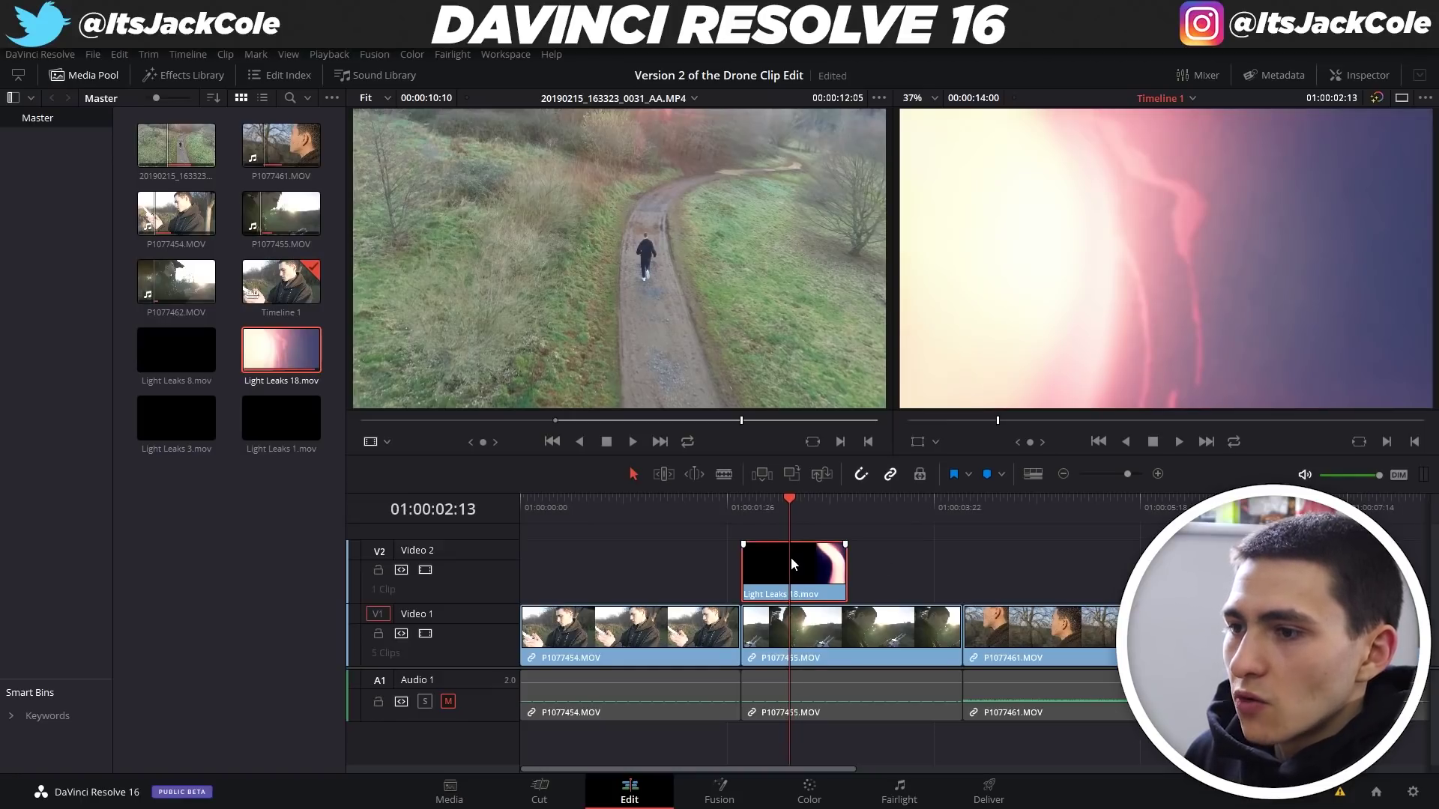
Step: Set the composite mode of Light Leaks 18.mov to Screen in the Inspector
left_click(1365, 73)
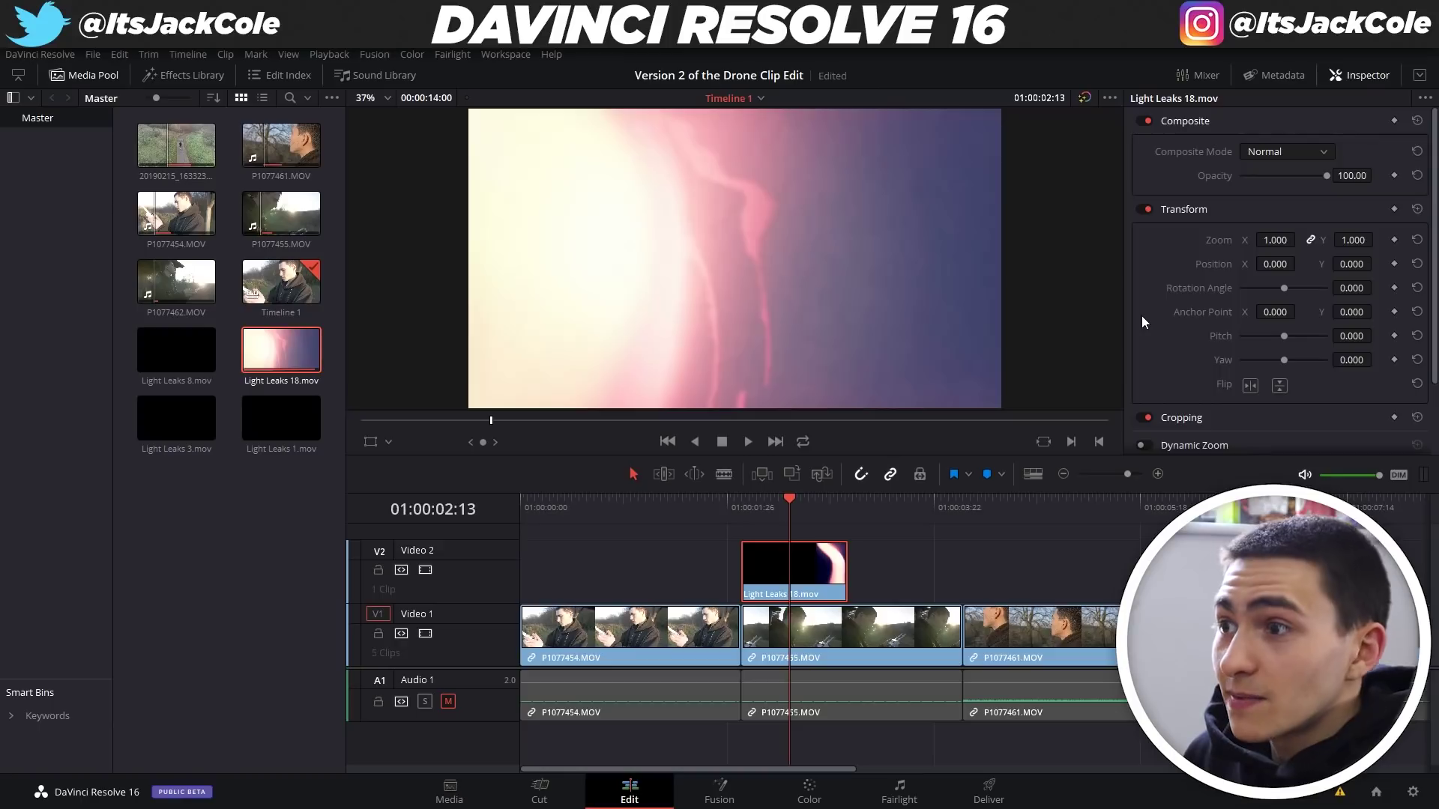
left_click(1287, 149)
scroll(1274, 249, "down", 5)
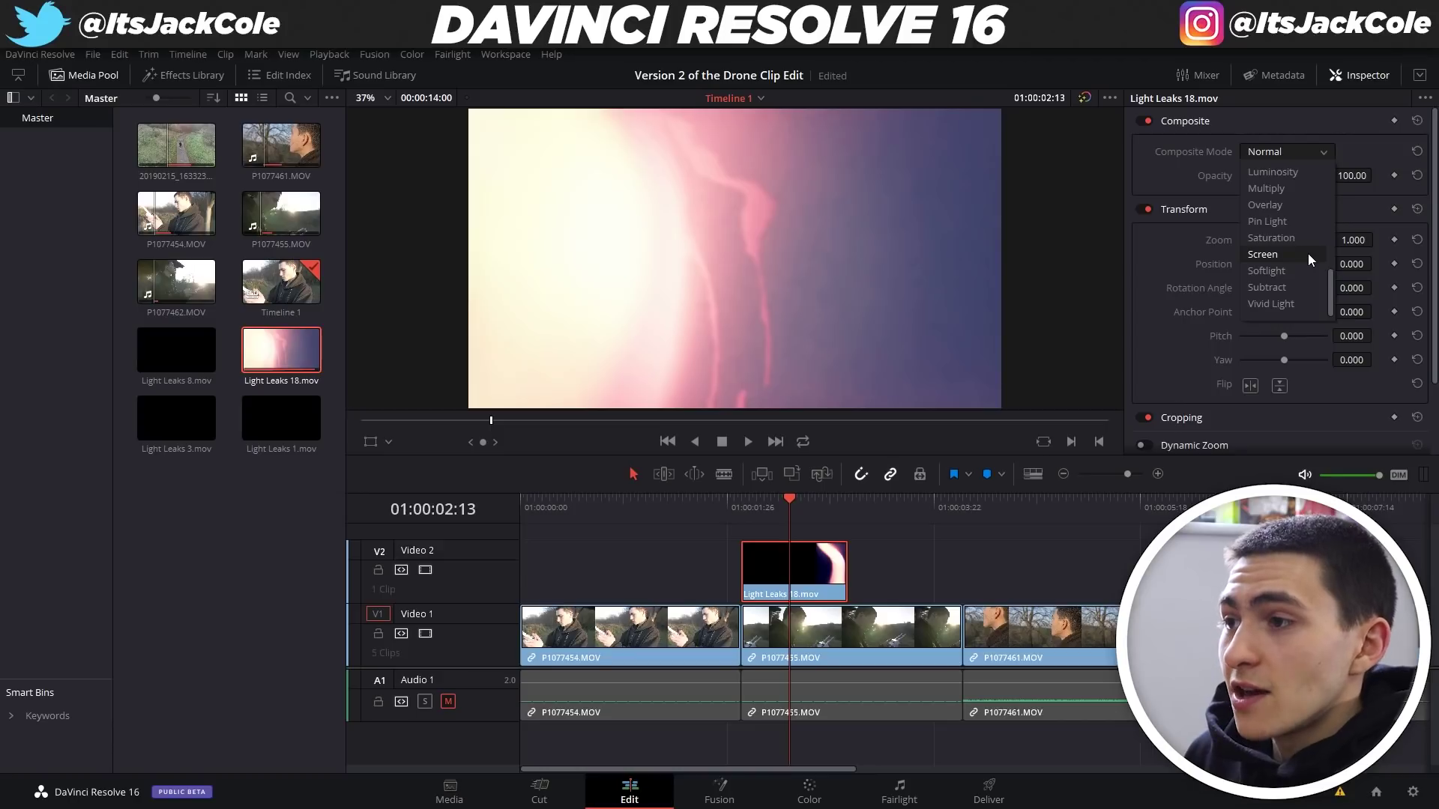
left_click(1307, 253)
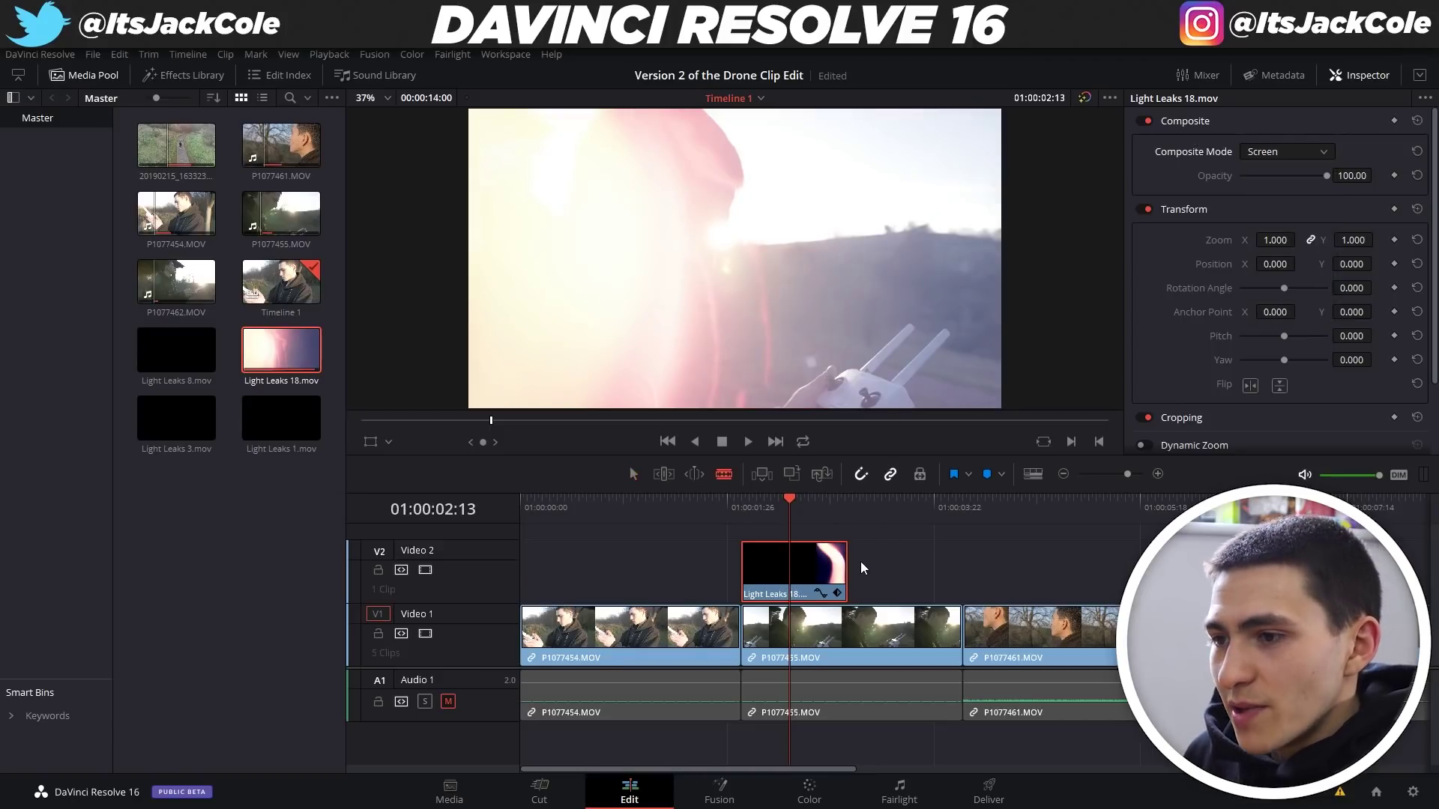
Step: Split the light leak at 01:00:02:13 and move both pieces so their cut aligns with the cut between the first two clips
key("b")
left_click(789, 570)
key("a")
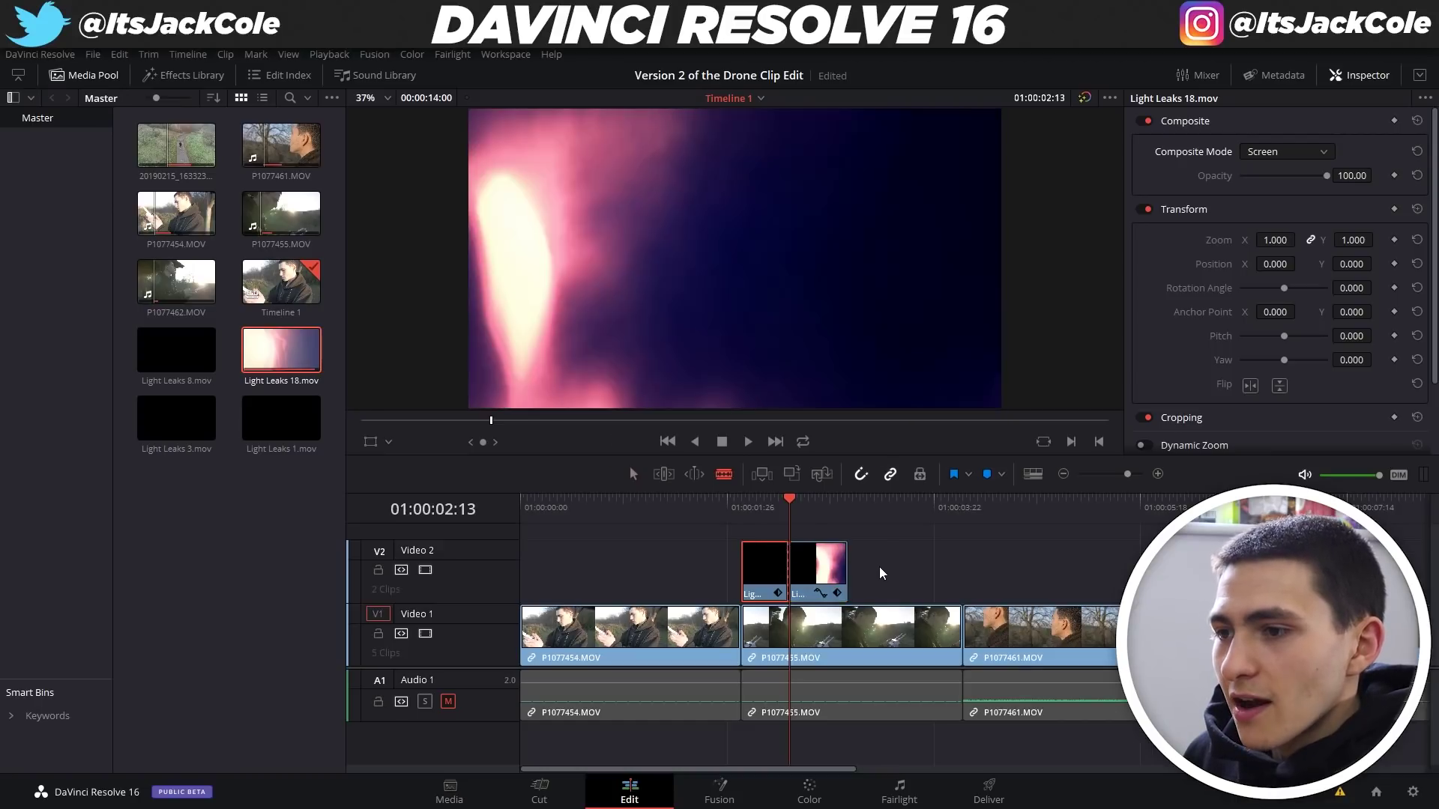
left_click_drag(951, 546, 766, 570)
left_click(919, 568)
Step: Play the timeline from its start and replay the first cut to review the light leak transition
key("Home")
key("space")
key("space")
key("Home")
key("space")
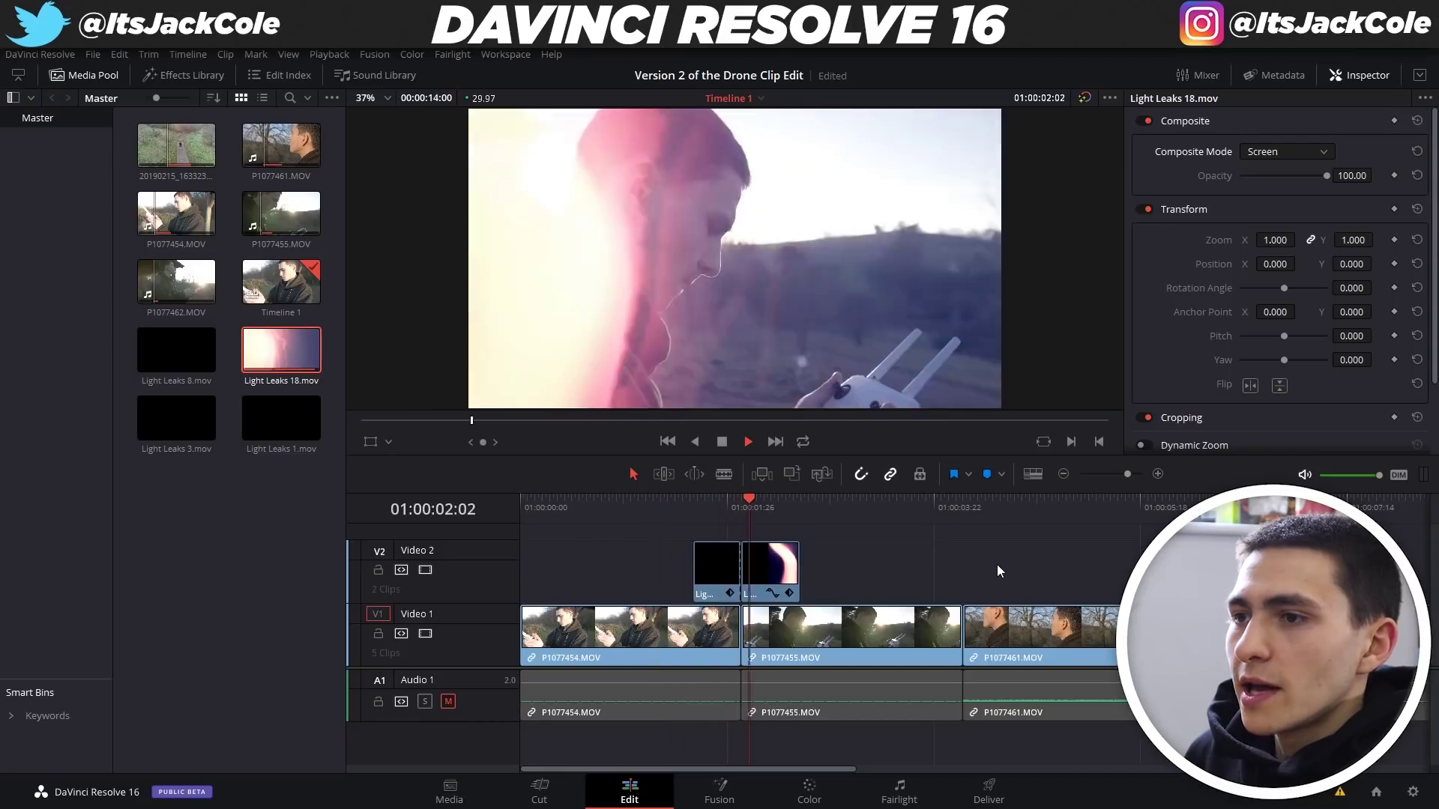
left_click(650, 507)
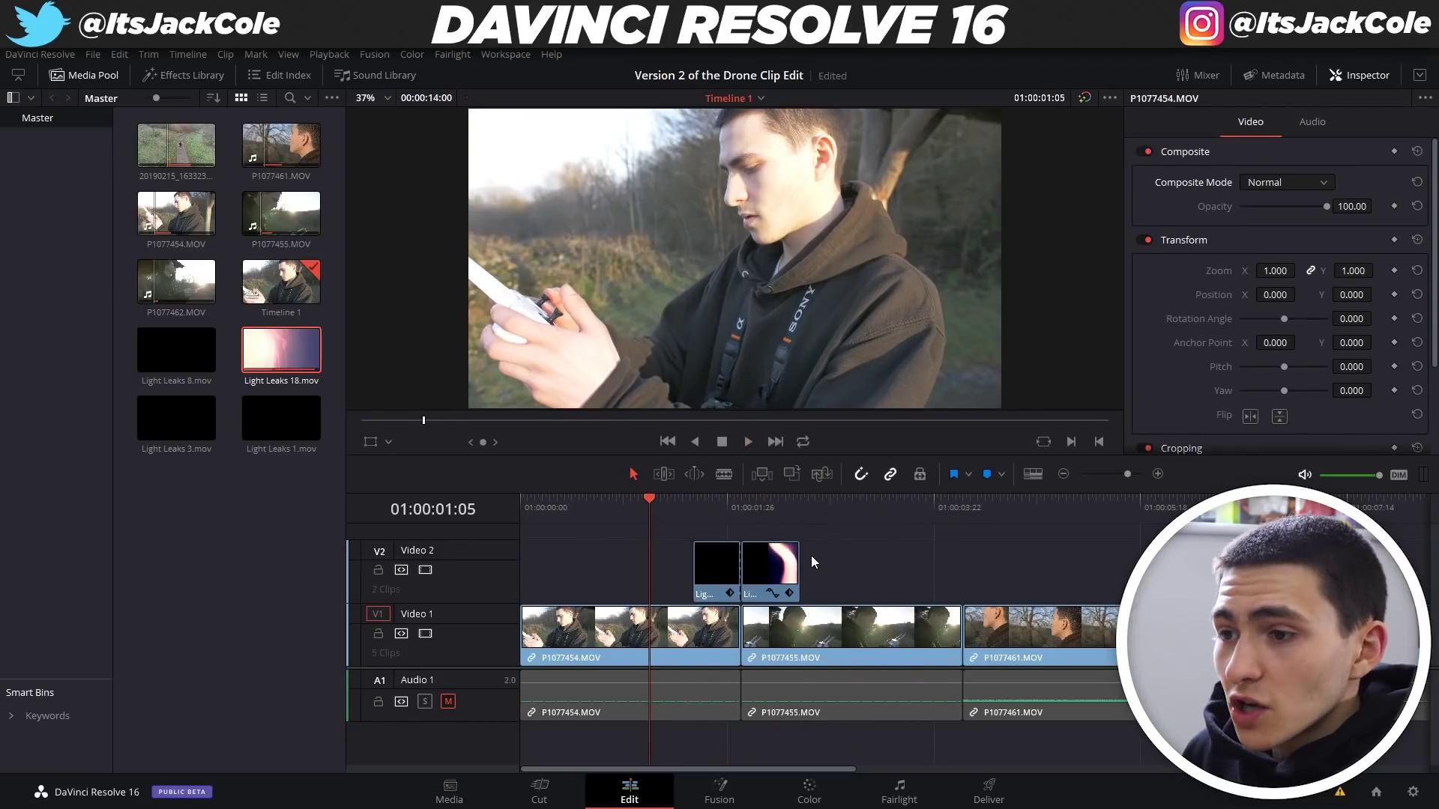
key("space")
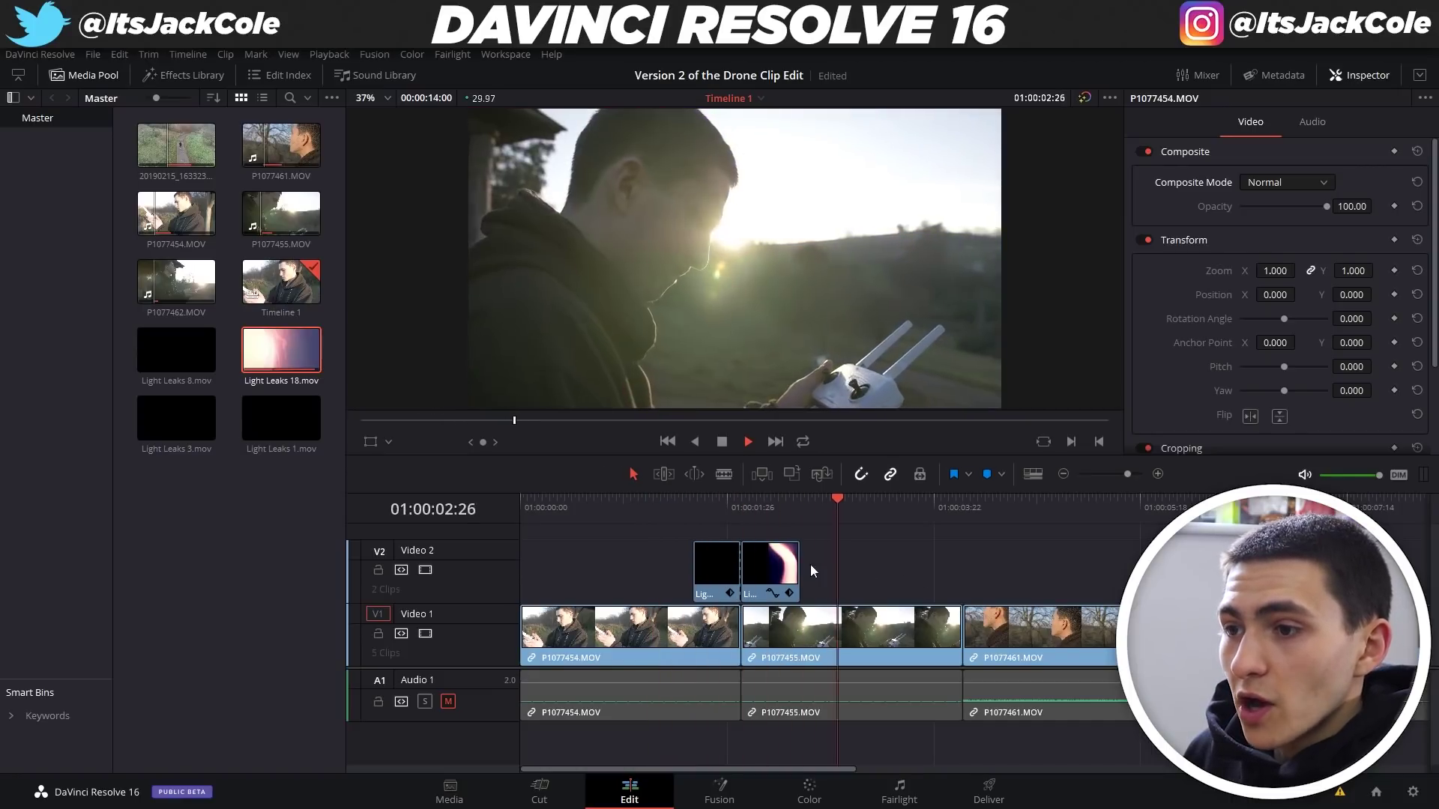
left_click(650, 506)
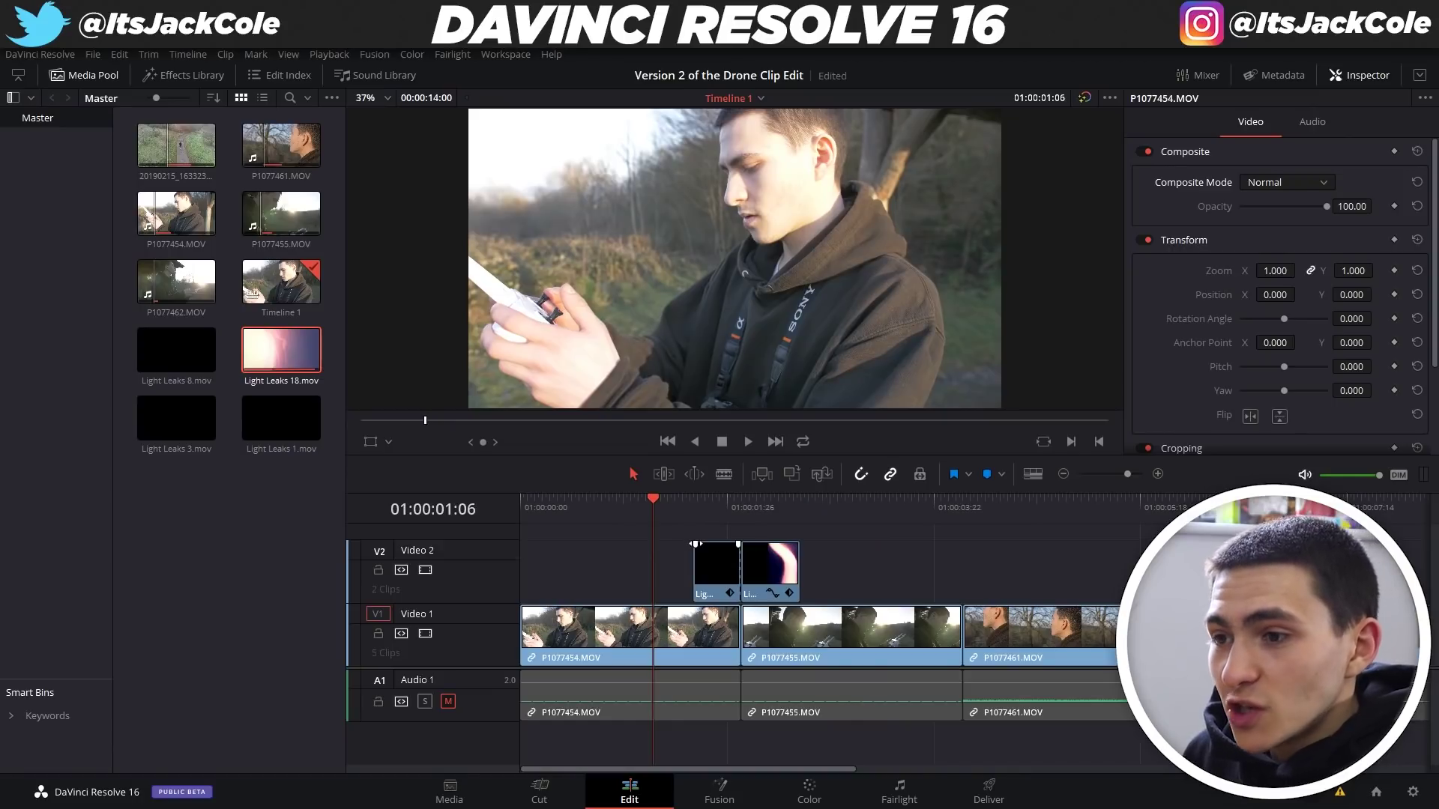
Step: Add a fade-in to the first light leak piece and a fade-out to the second, and replay the transition
left_click_drag(739, 543, 741, 544)
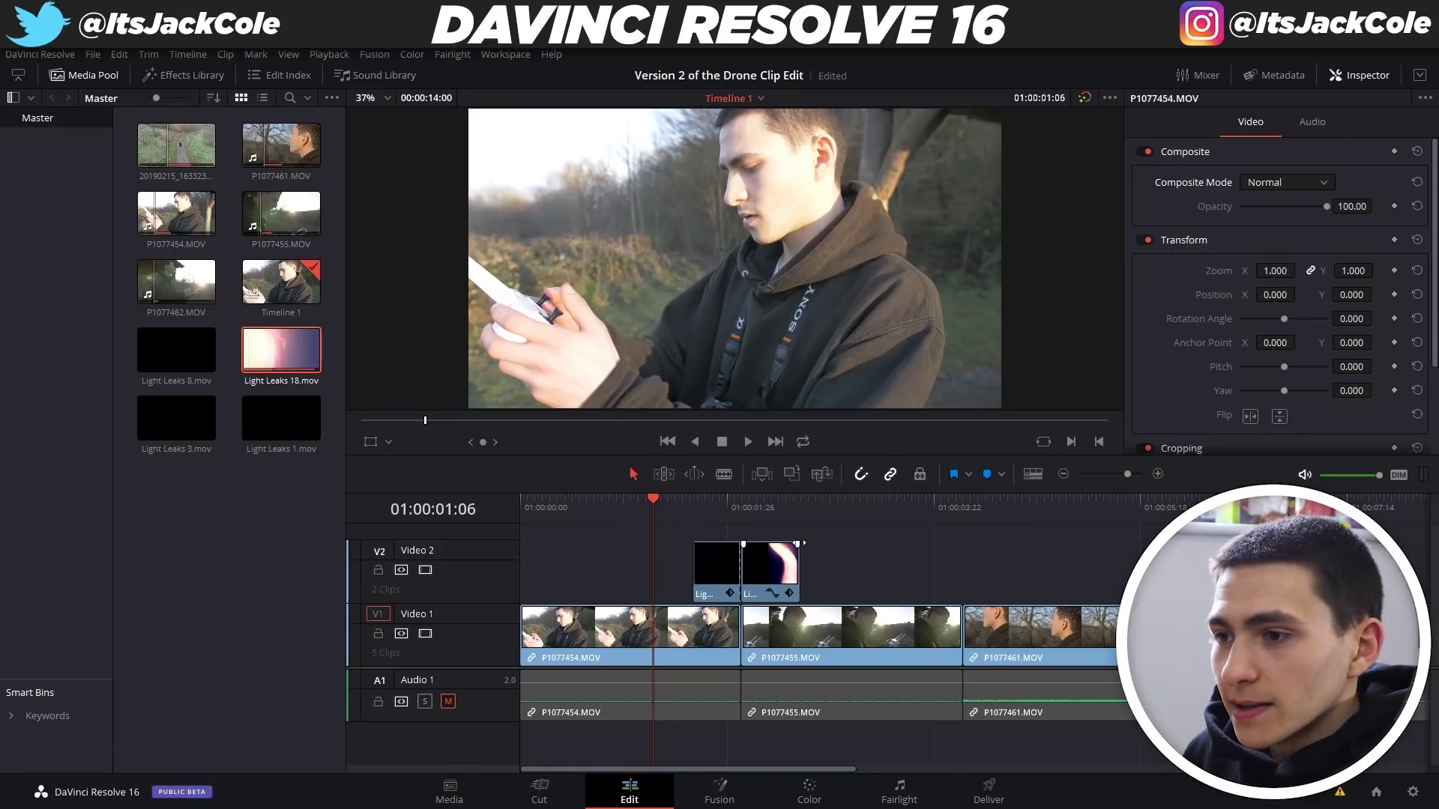
key("space")
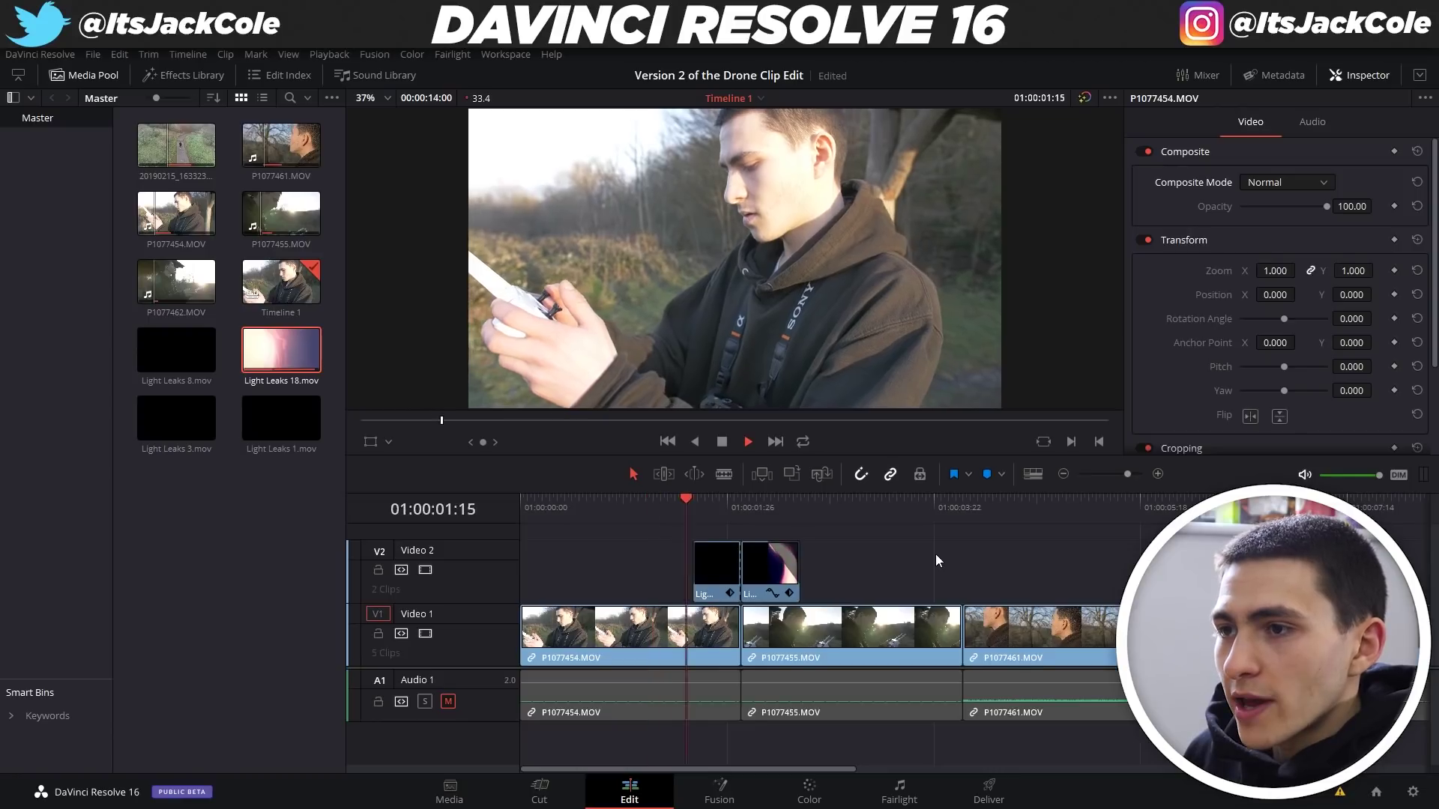
key("space")
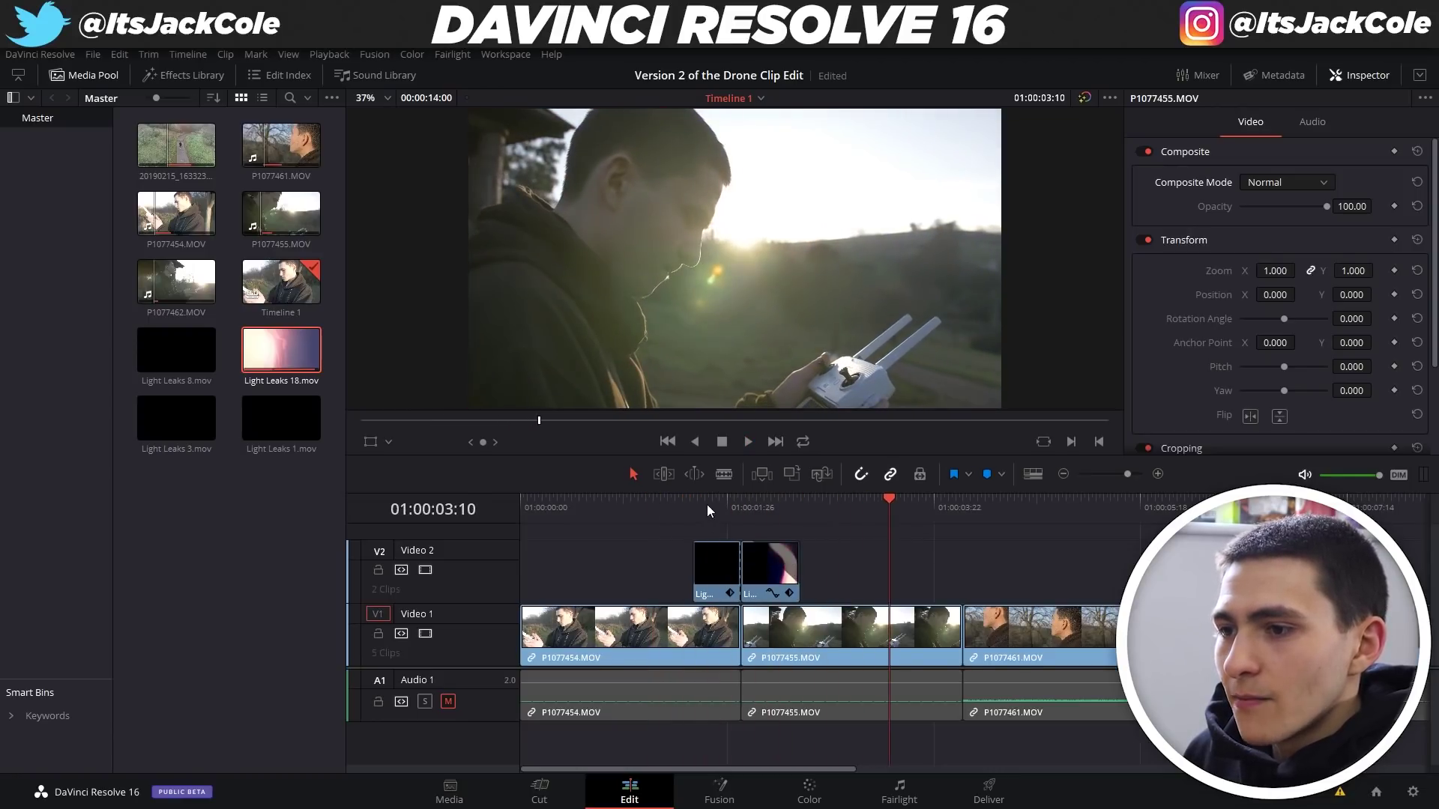
left_click(742, 506)
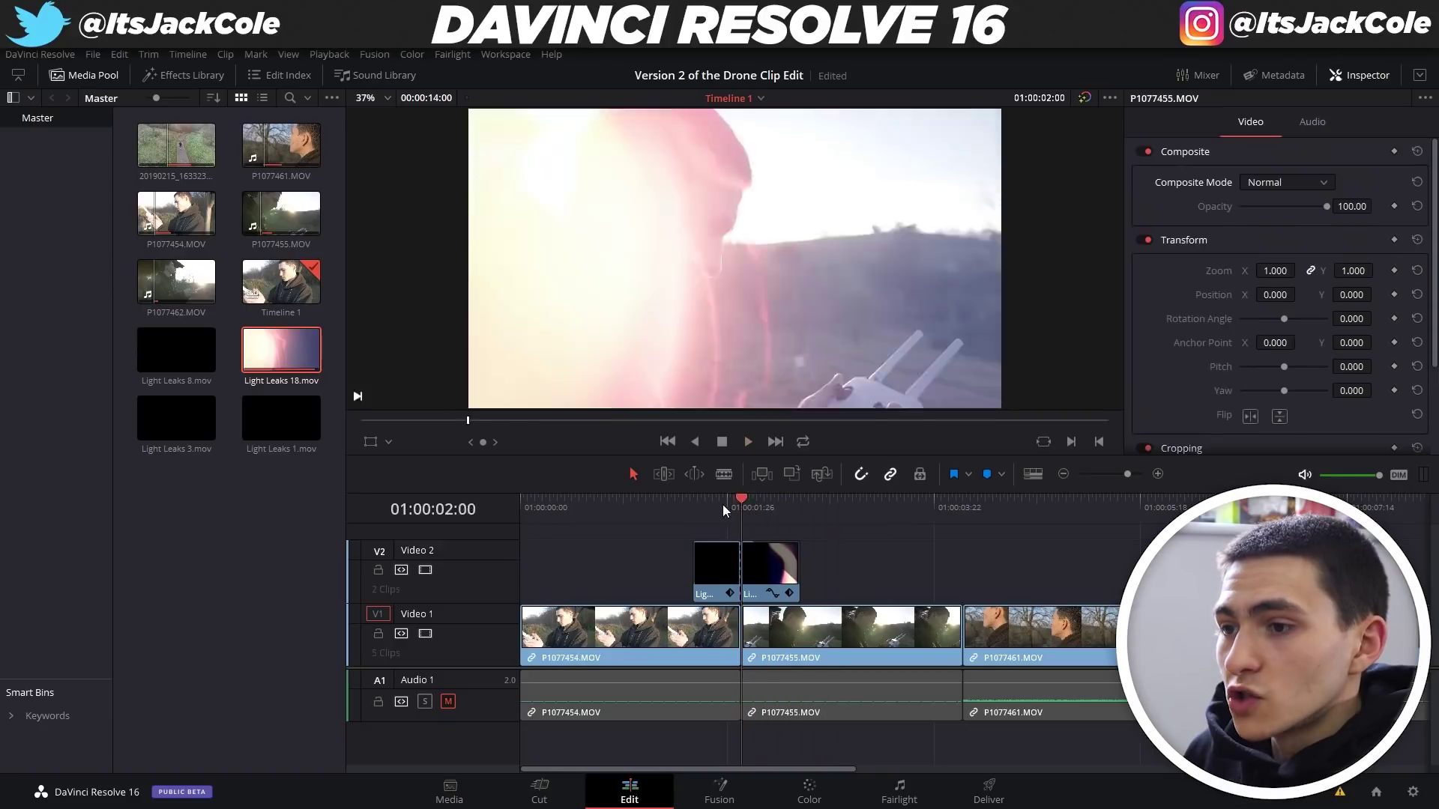
left_click(723, 508)
key("space")
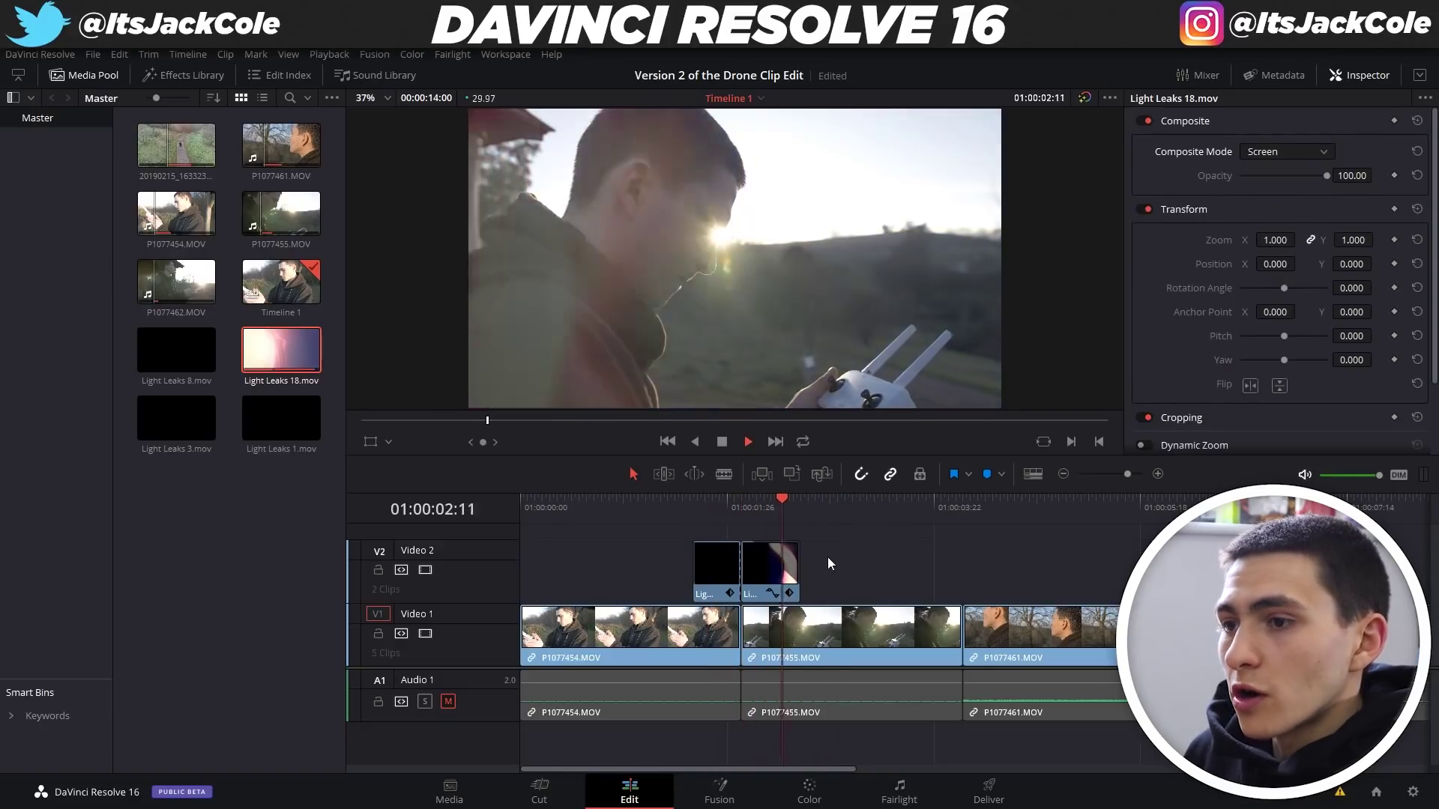
key("space")
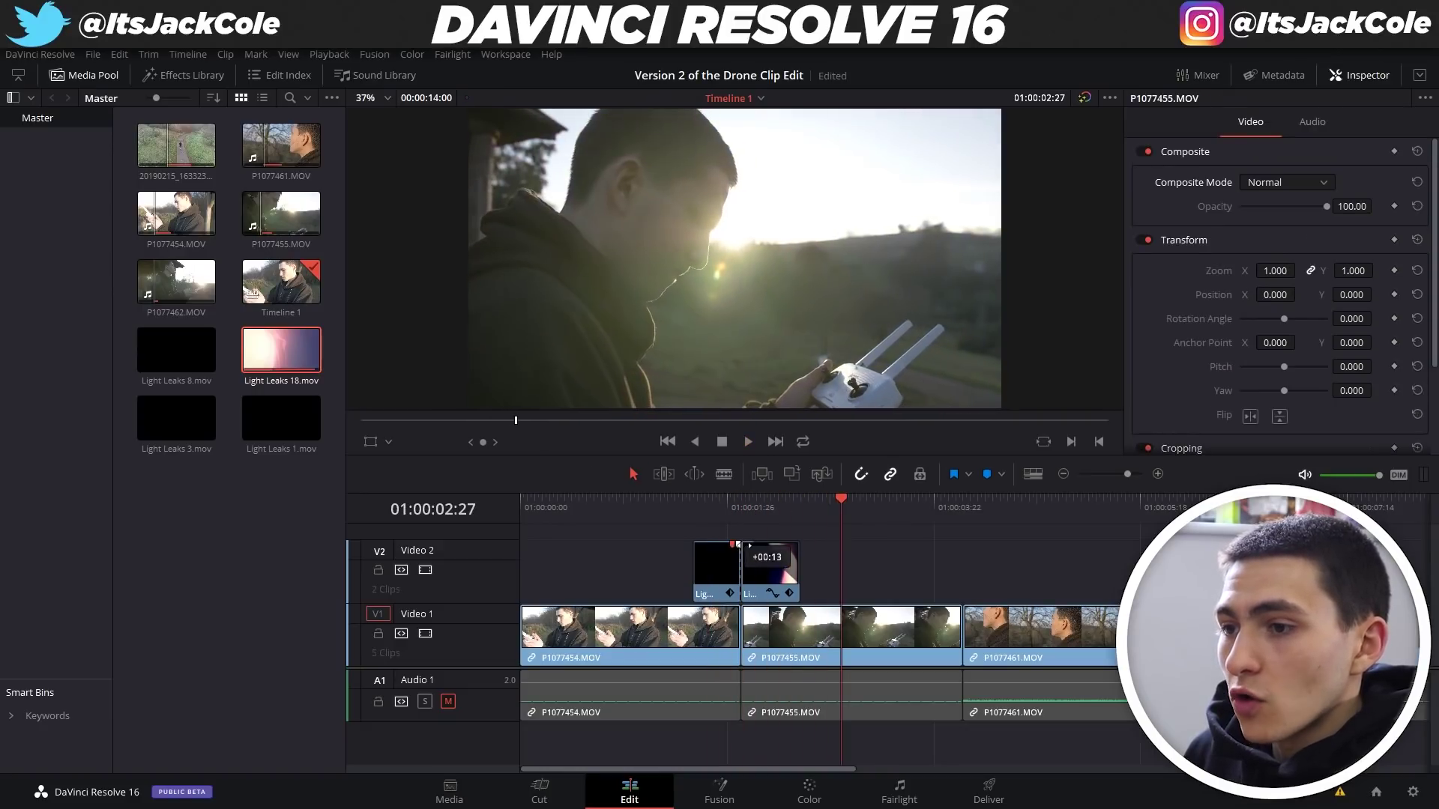
Step: Replay the transition and set the first light leak piece's fade-in to 13 frames and the second's fade-out to 12 frames
left_click(678, 507)
key("space")
key("space")
left_click_drag(736, 545, 736, 544)
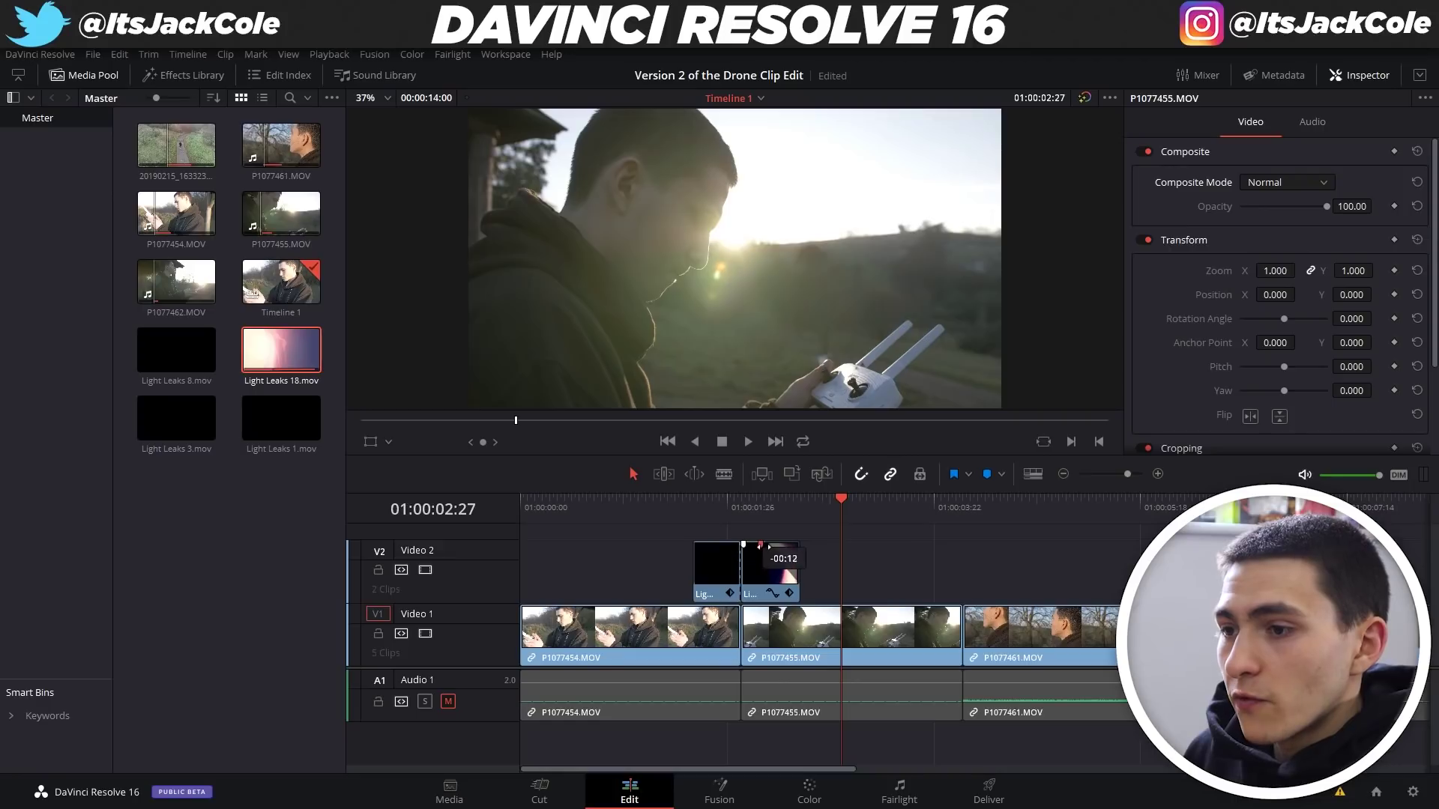
Step: Replay the first transition and place Light Leaks 8.mov on Video 2 from the start of the third clip
left_click(672, 507)
key("space")
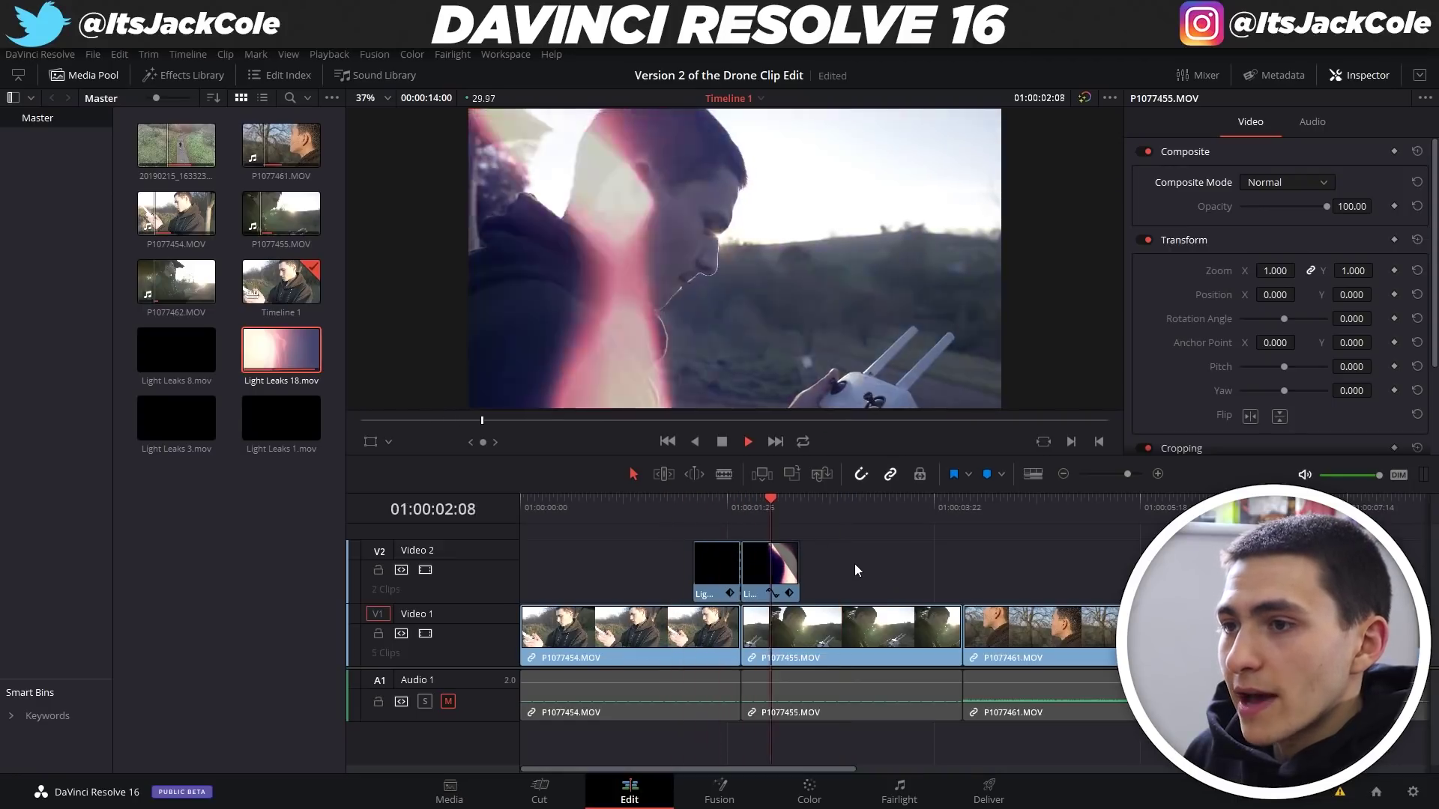
left_click_drag(179, 351, 967, 569)
left_click_drag(978, 516, 990, 511)
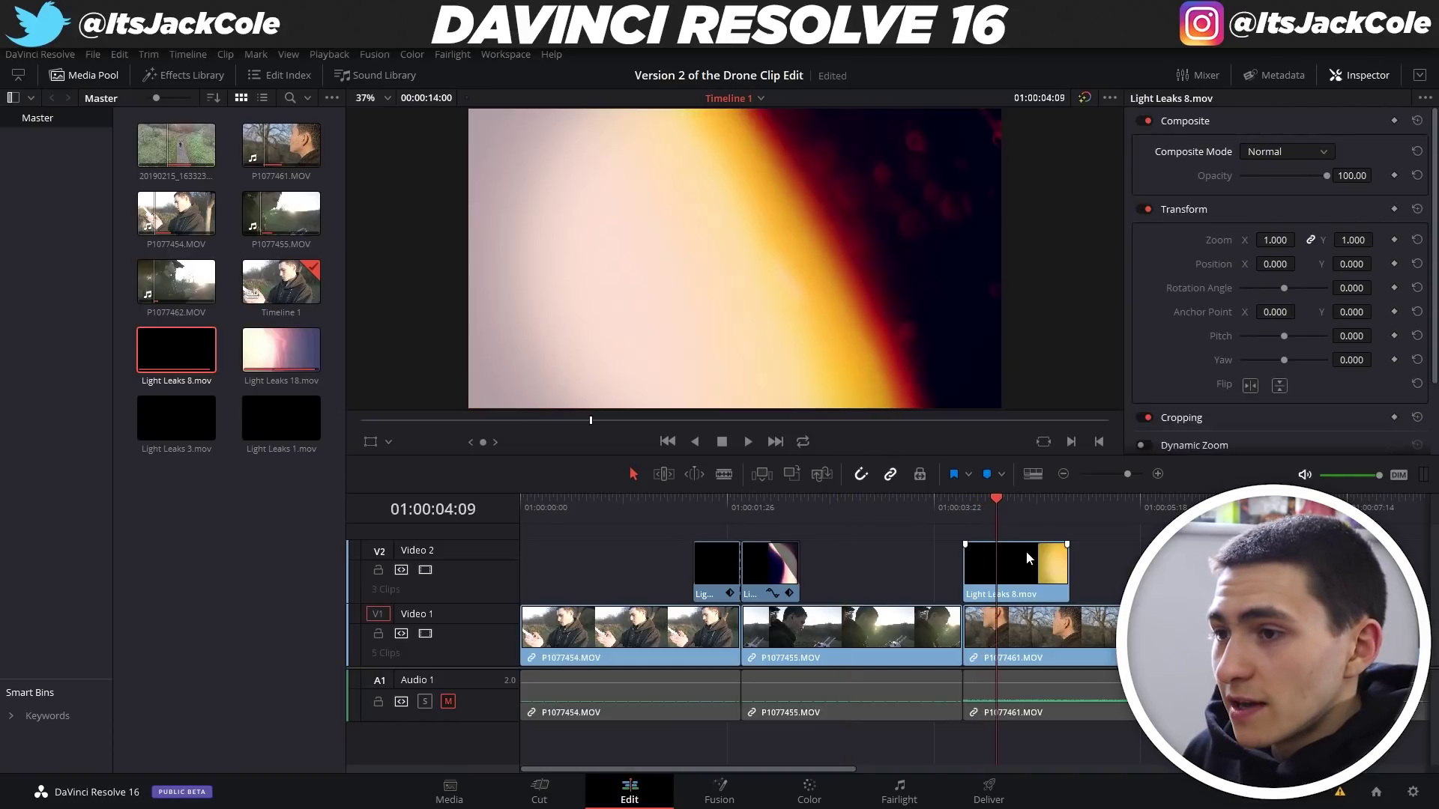
Step: Park the playhead on the brightest part of Light Leaks 8.mov at 01:00:04:08 and set its composite mode to Screen
key("Right")
key("Right")
key("Right")
key("Right")
key("Right")
key("Right")
key("Right")
key("Right")
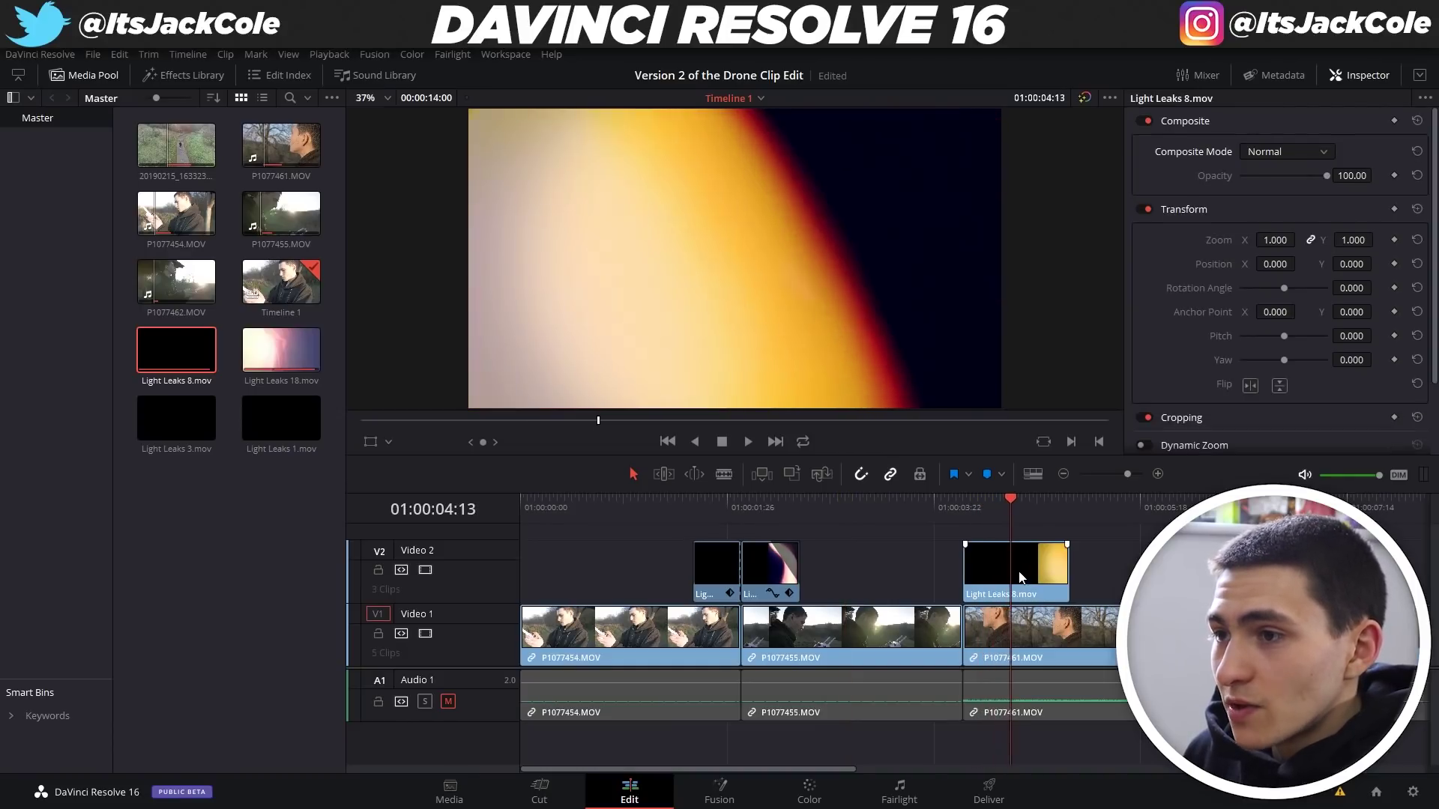
left_click_drag(1029, 497, 996, 508)
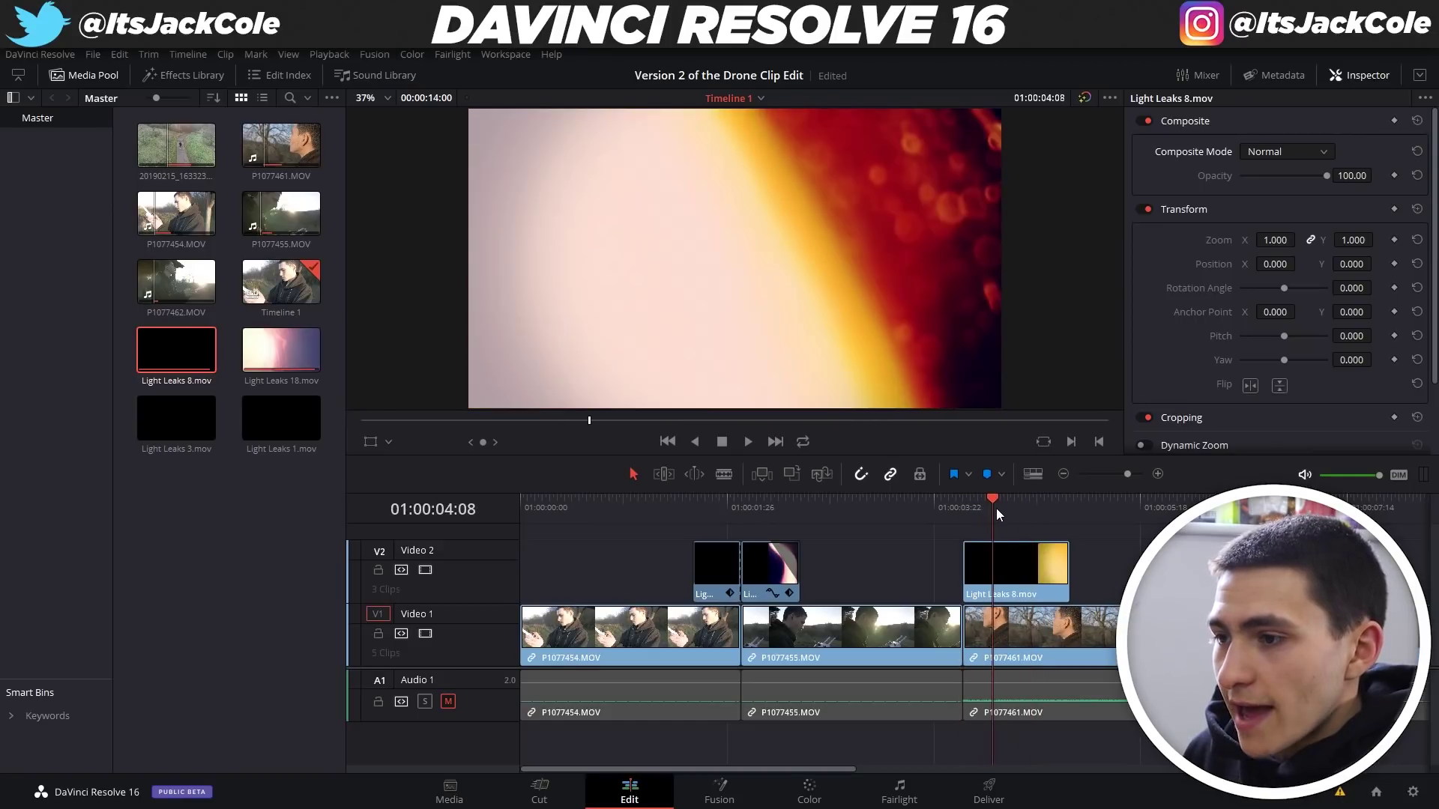
left_click(1279, 150)
scroll(1270, 286, "down", 5)
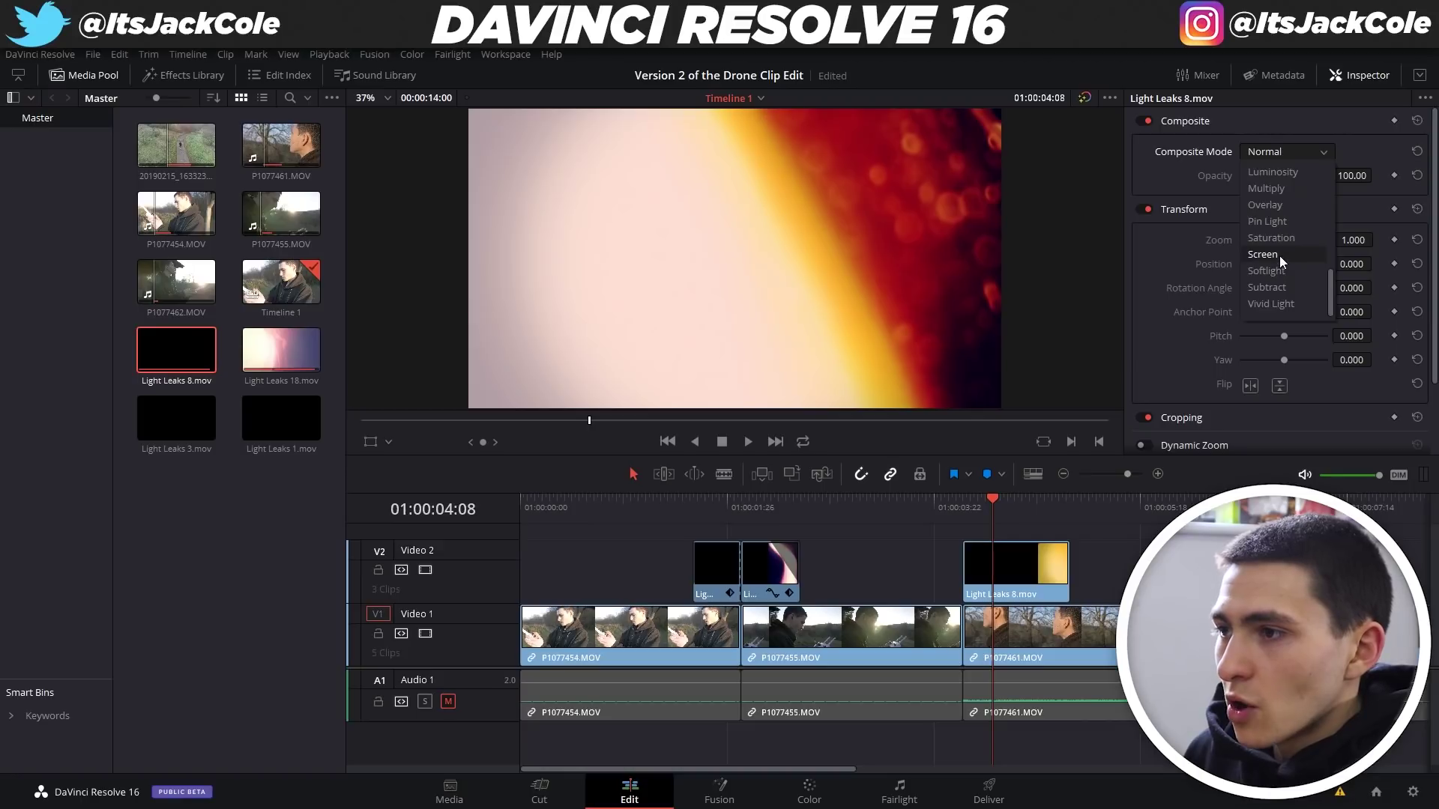
left_click(1280, 255)
Step: Split Light Leaks 8.mov at the playhead and move both pieces so their cut aligns with the cut between the second and third clips
key("t")
left_click(1011, 572)
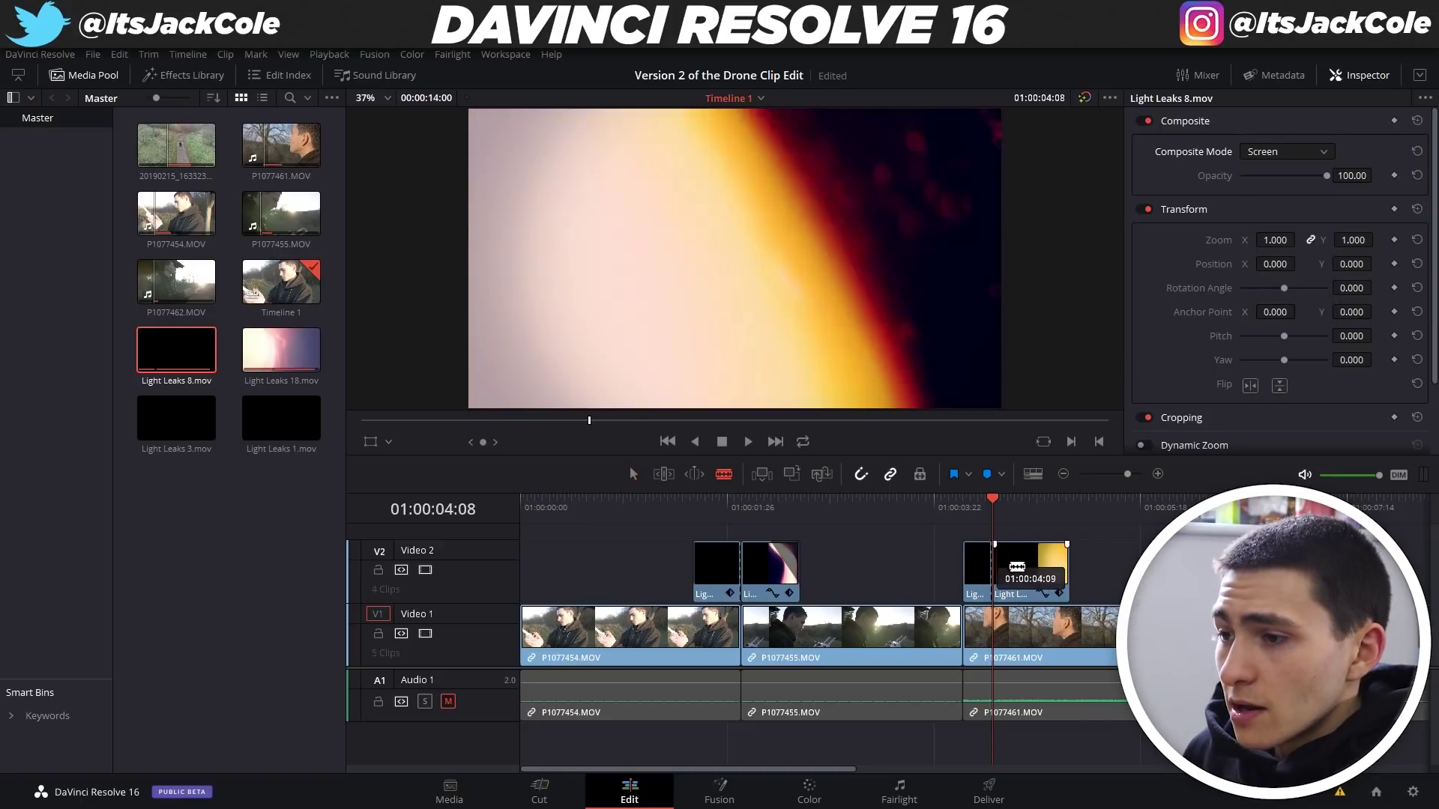
key("a")
Step: Replay the second transition, add a fade-out to the second Light Leaks 8.mov piece, and review the result
left_click(880, 505)
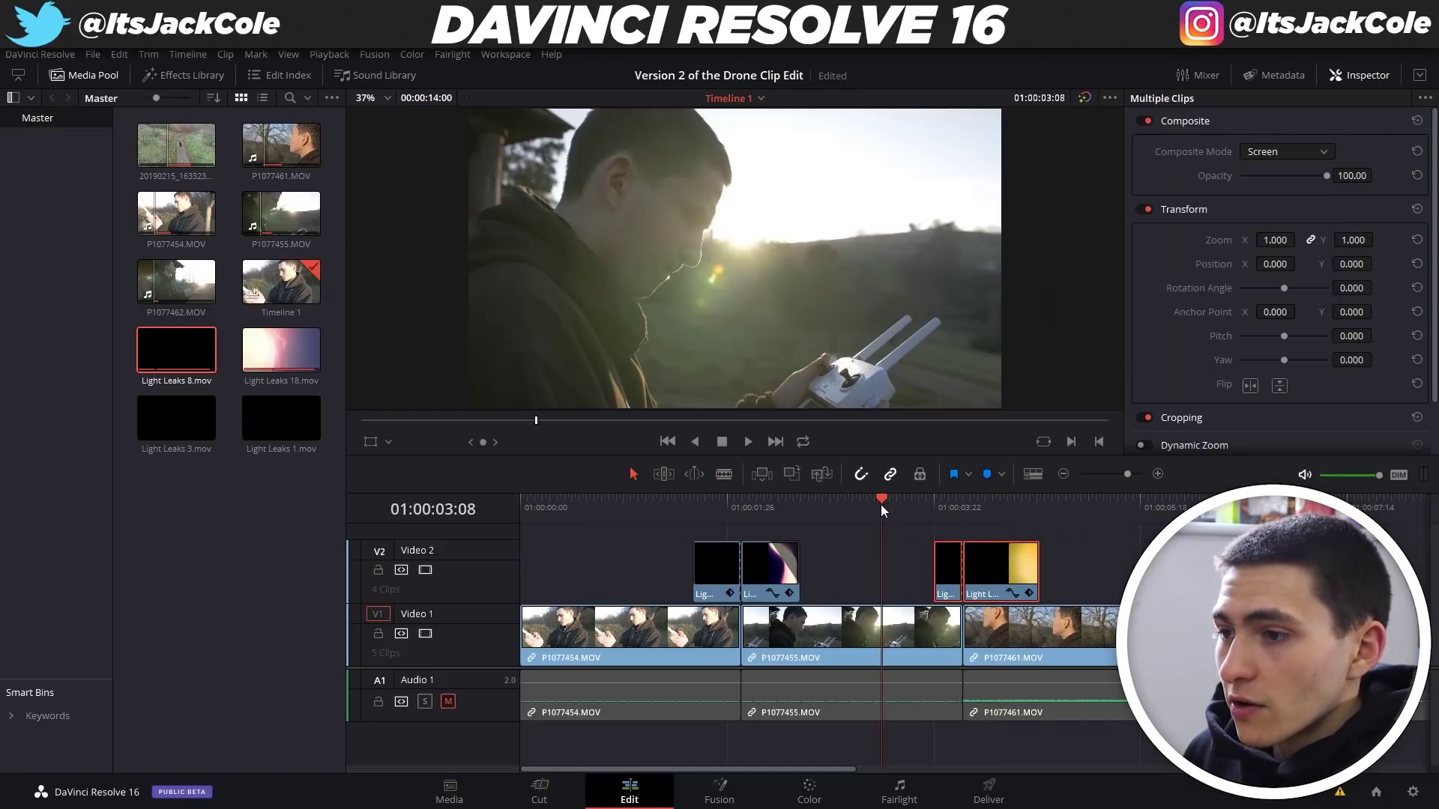
key("space")
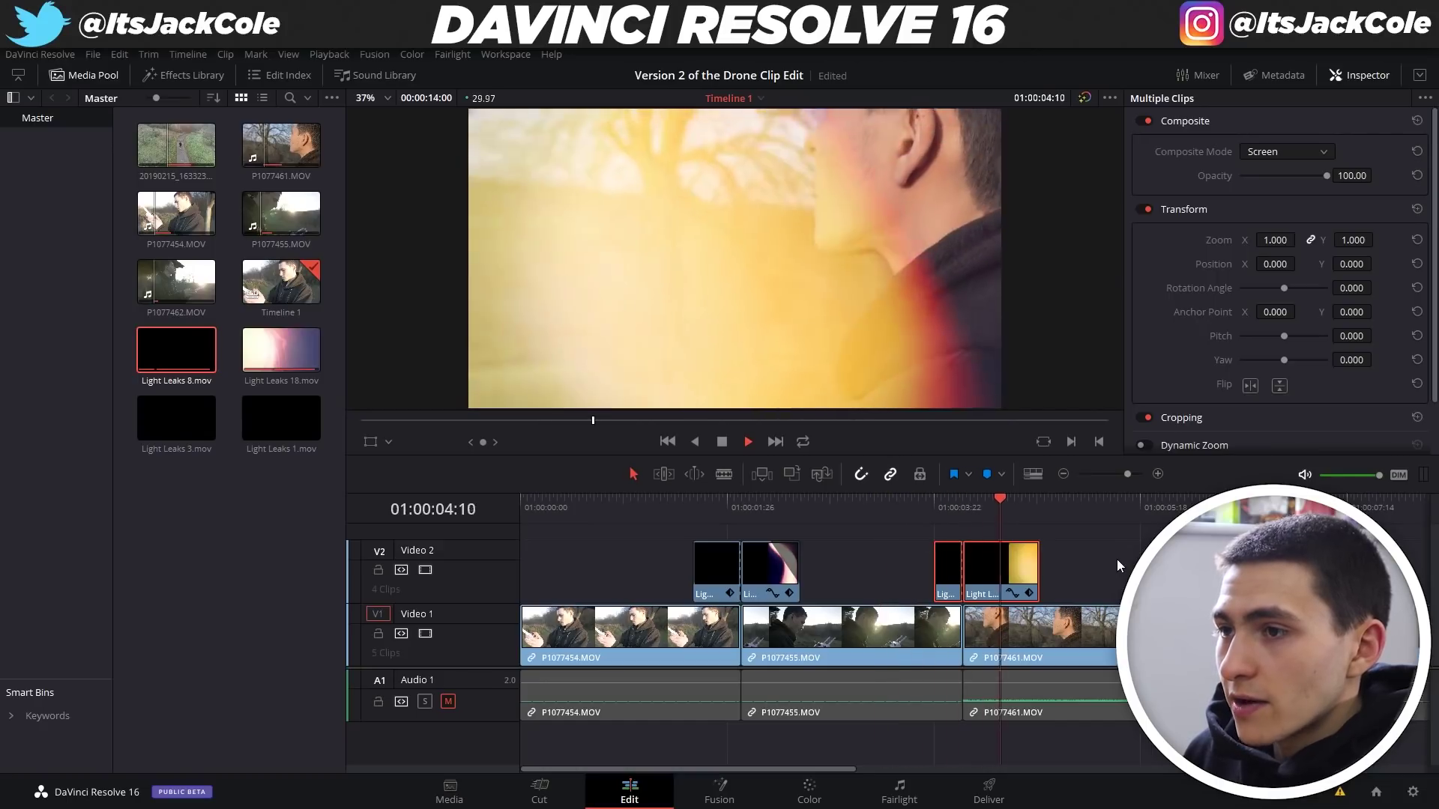
key("space")
left_click(1116, 544)
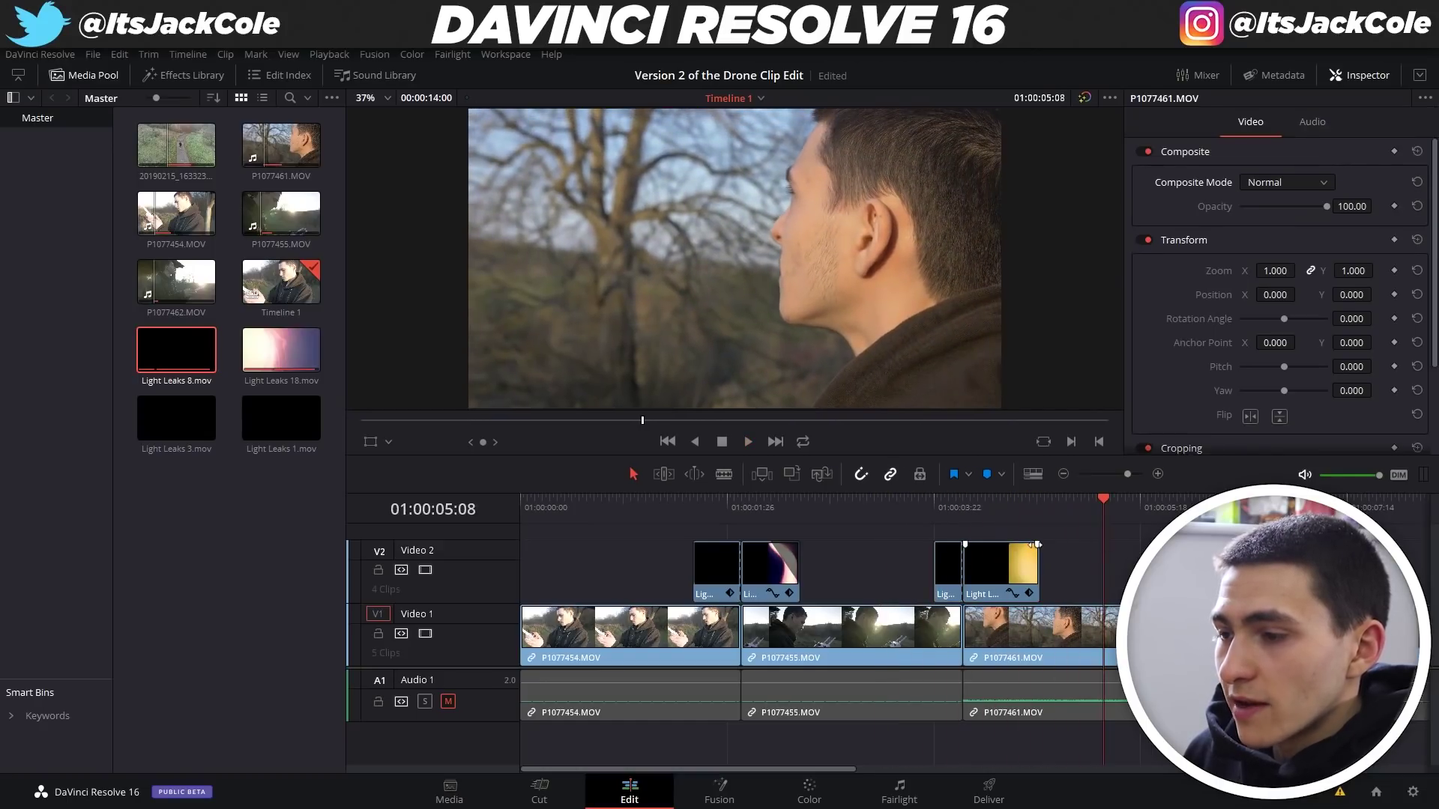
left_click(893, 516)
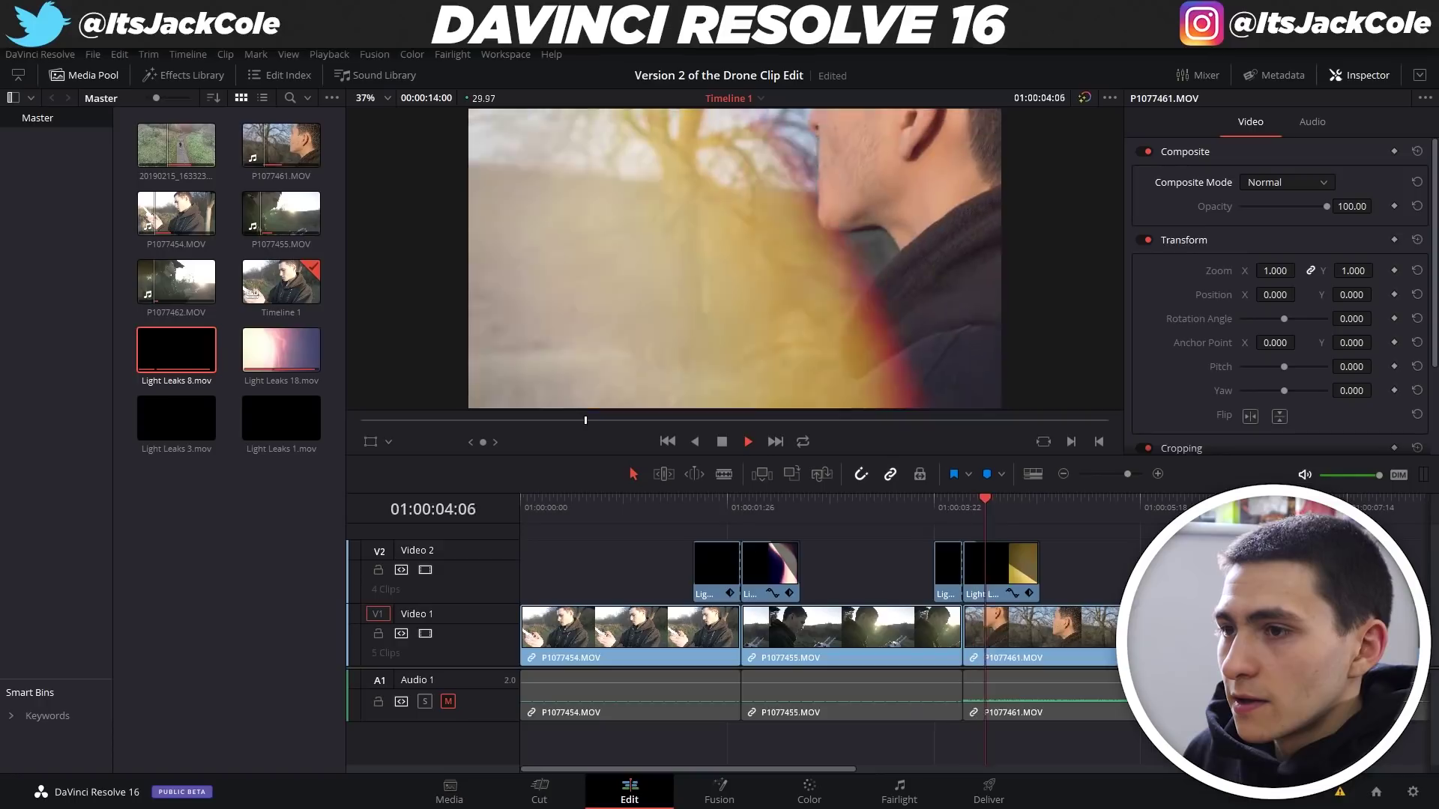
key("space")
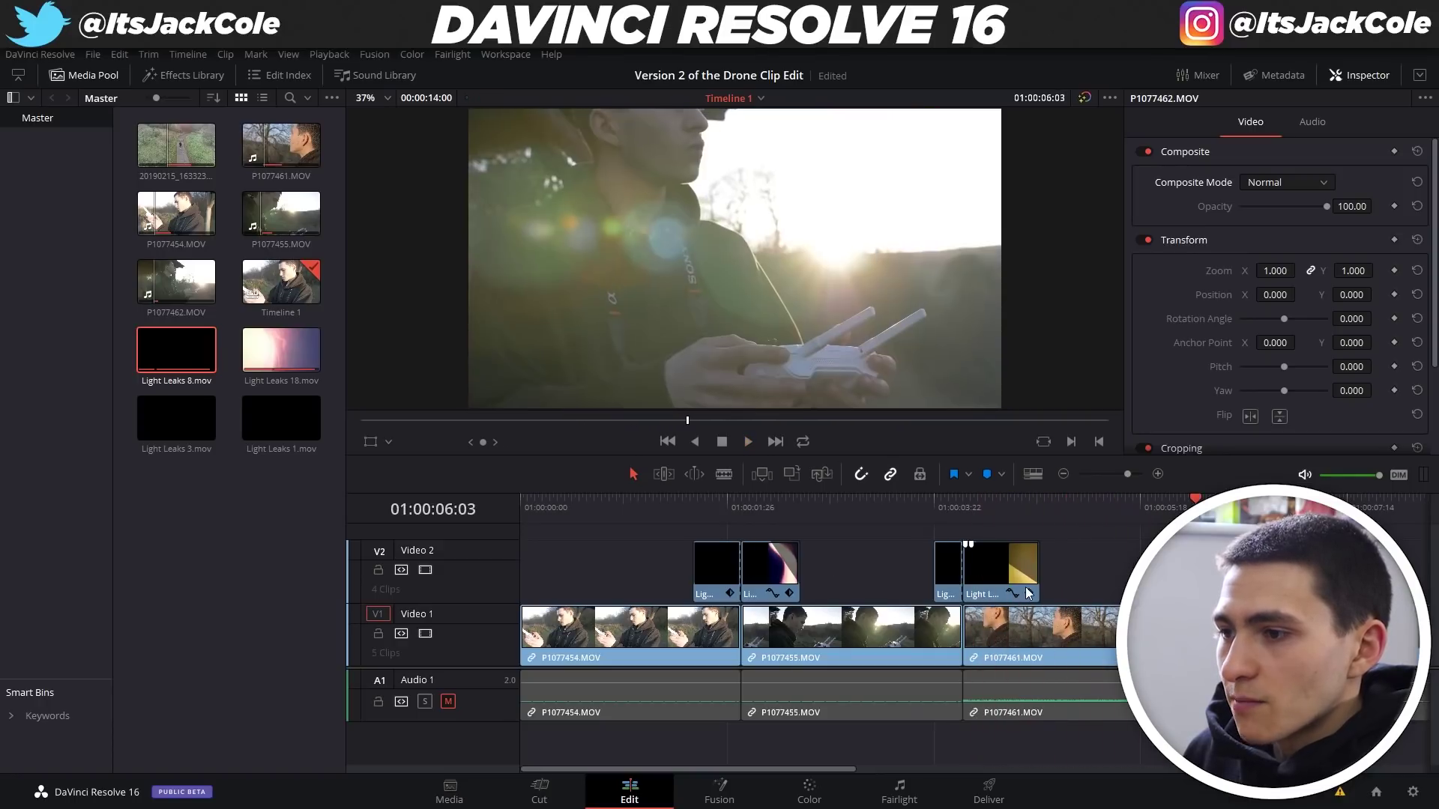
Step: Place Light Leaks 3.mov on Video 2 near the cut between the third and fourth clips and set its composite mode to Screen
left_click_drag(178, 417, 1143, 569)
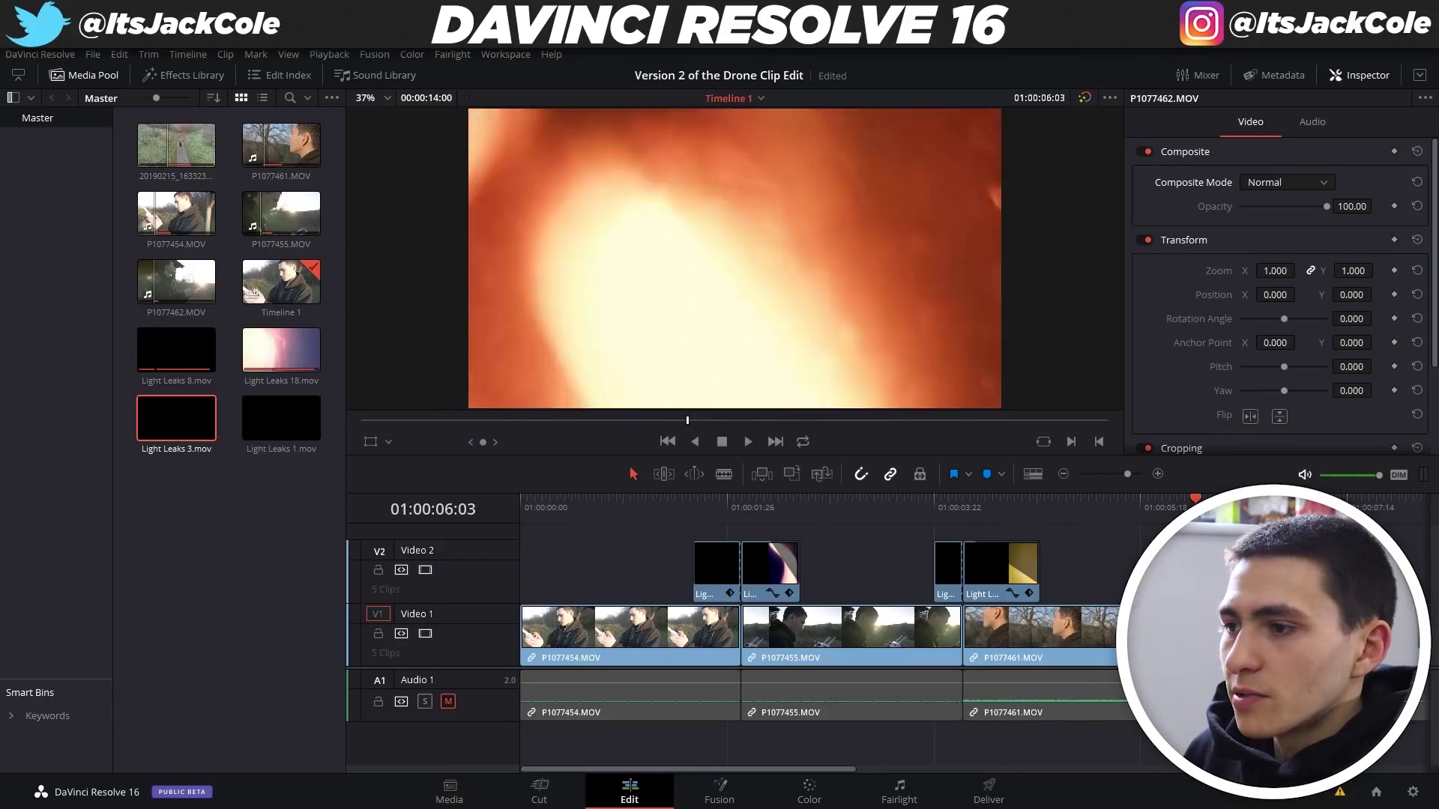
key("Left")
key("Left")
key("Left")
key("Left")
key("Right")
key("Right")
key("Right")
key("Left")
left_click(1275, 152)
scroll(1280, 225, "down", 5)
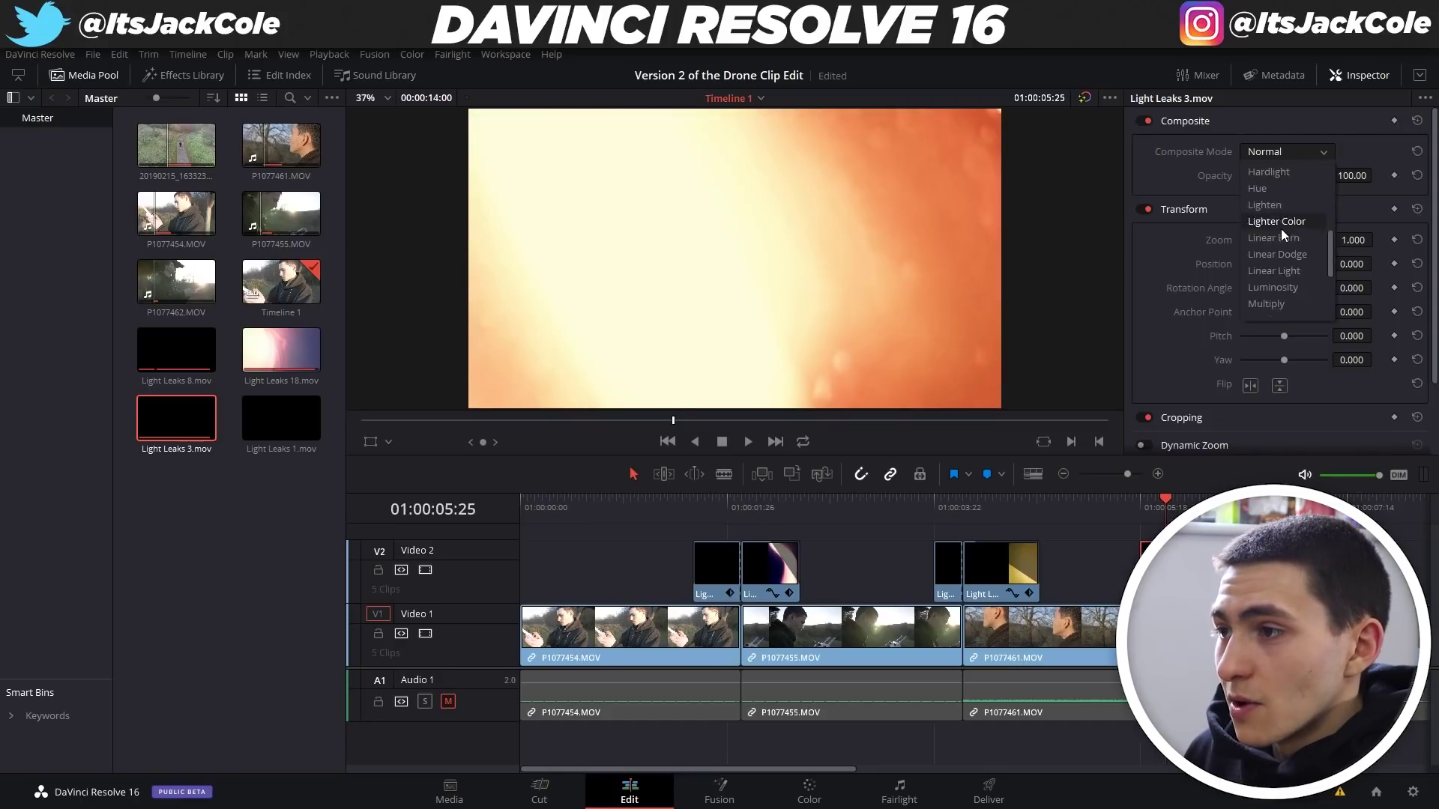
left_click(1277, 255)
Step: Split Light Leaks 3.mov at 01:00:05:25, align its cut with the cut between the third and fourth clips, and replay the transition
key("b")
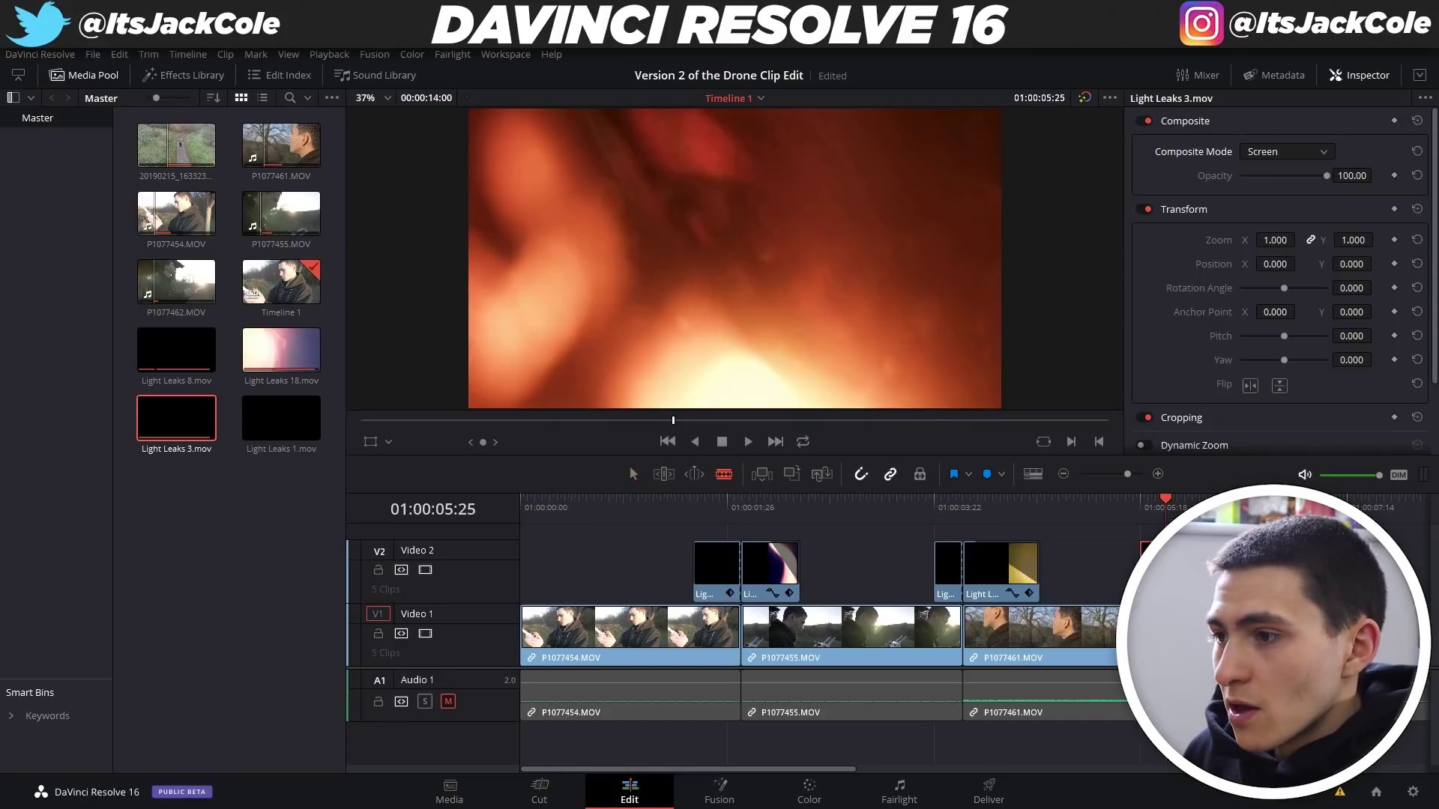
key("a")
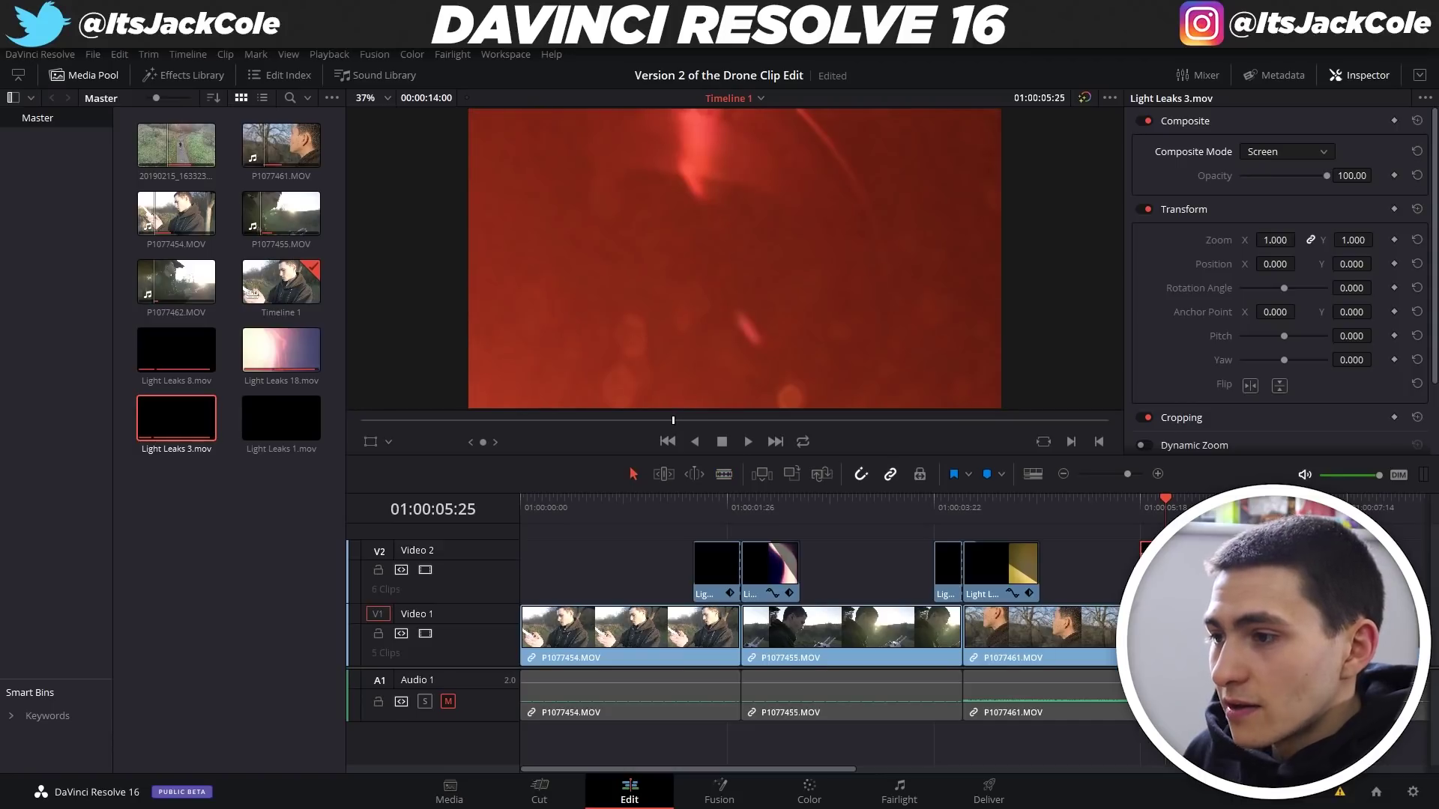
left_click(1126, 501)
key("space")
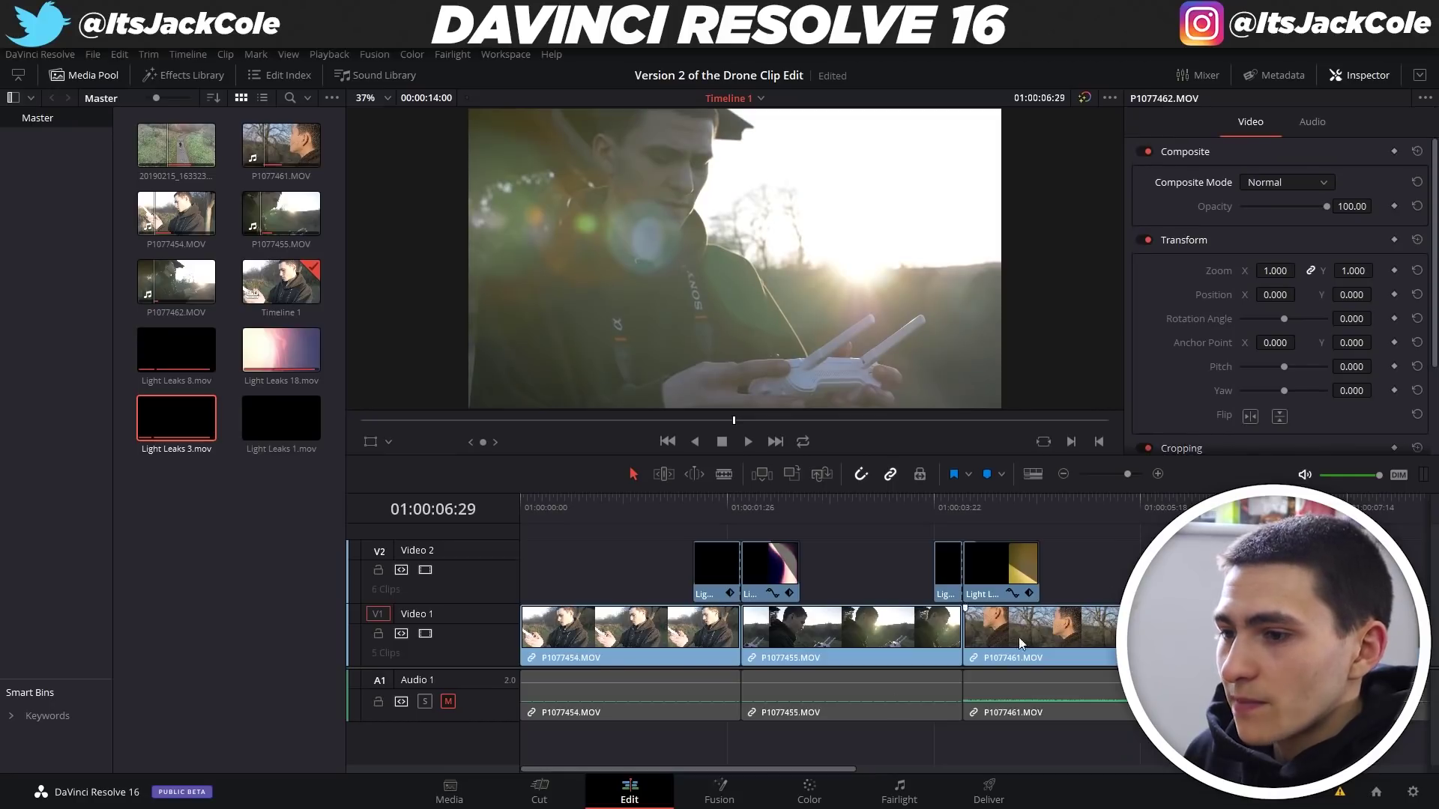
left_click_drag(1127, 475, 1124, 475)
left_click_drag(177, 350, 1080, 570)
left_click(1067, 507)
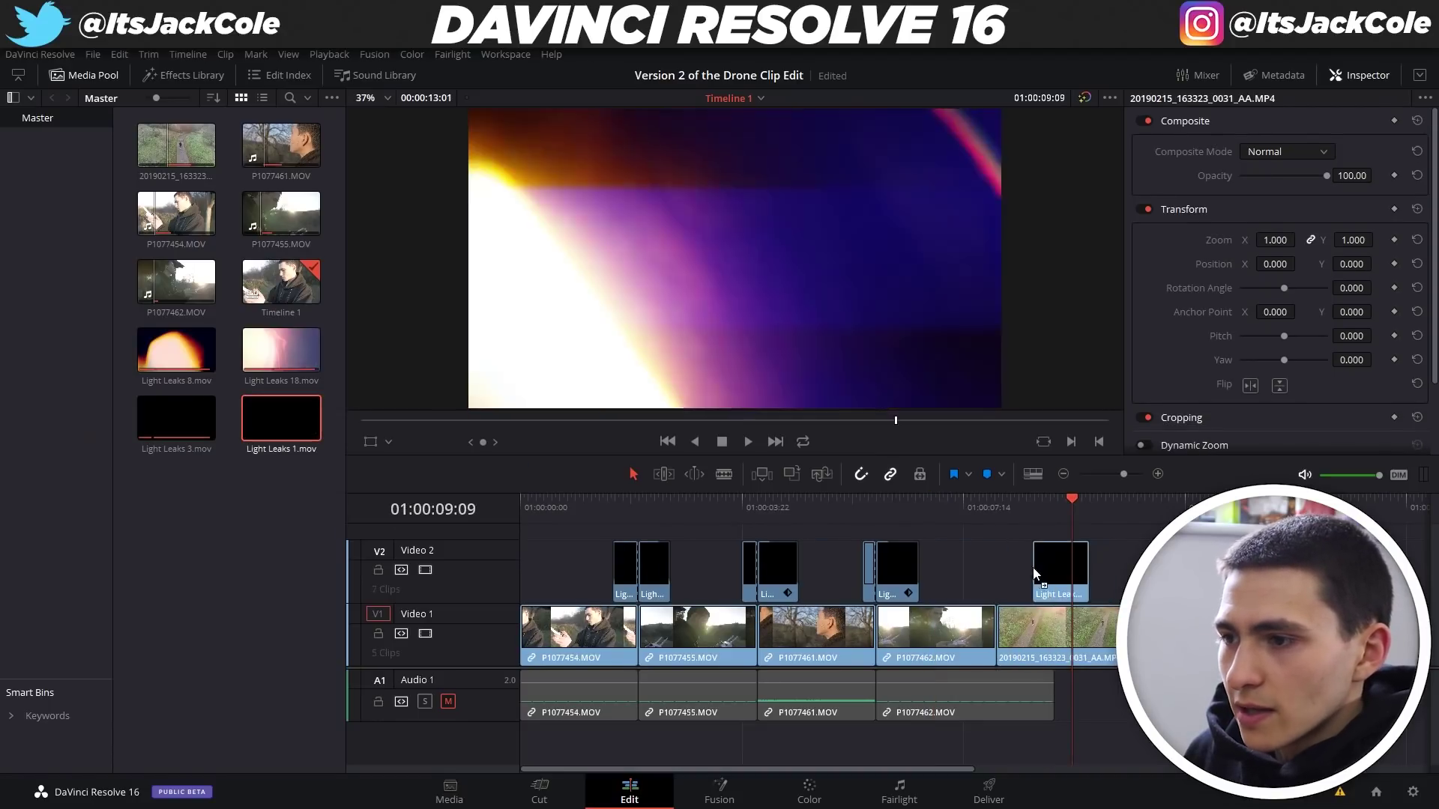
key("ctrl+z")
key("ctrl+z")
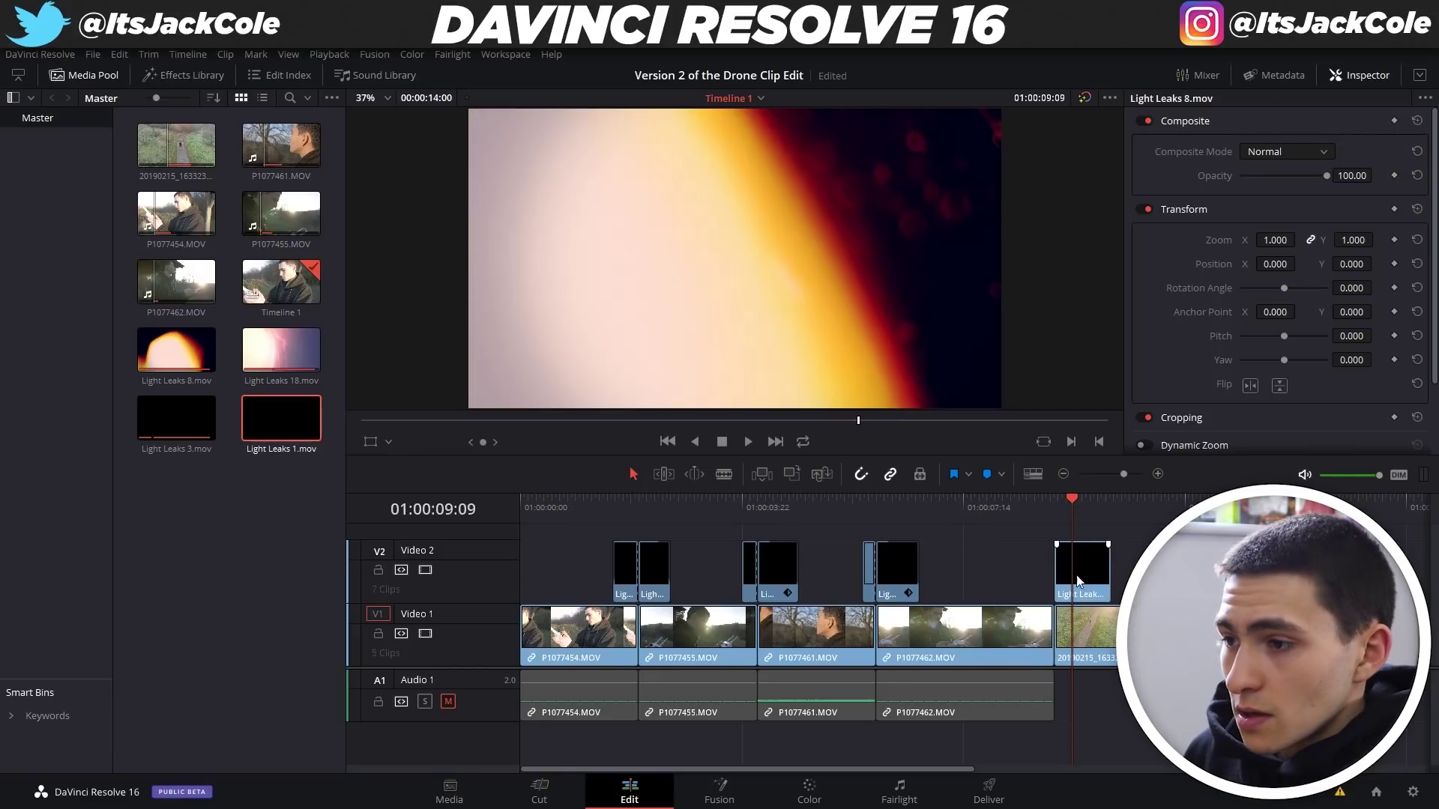
key("ctrl+z")
key("ctrl+z")
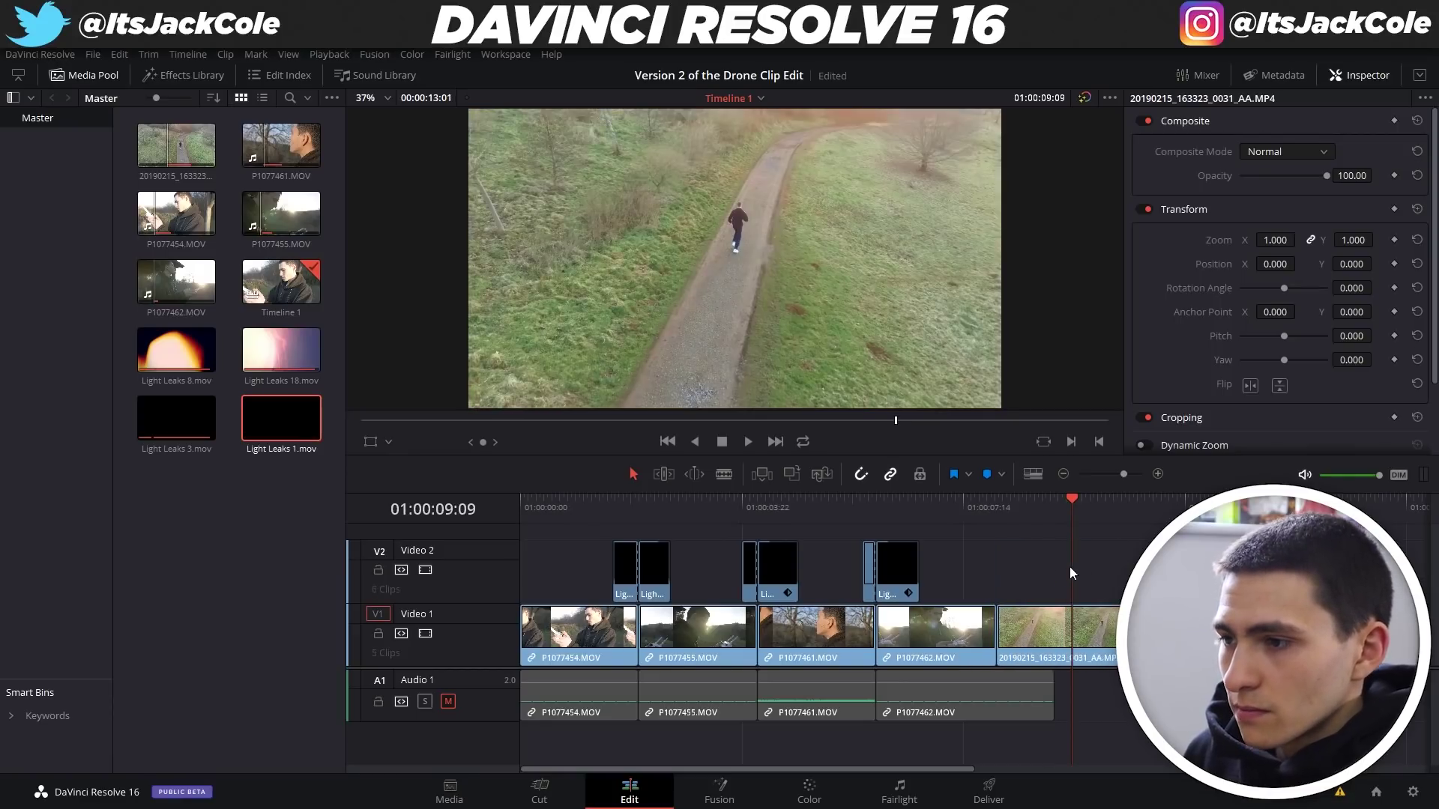
key("ctrl+z")
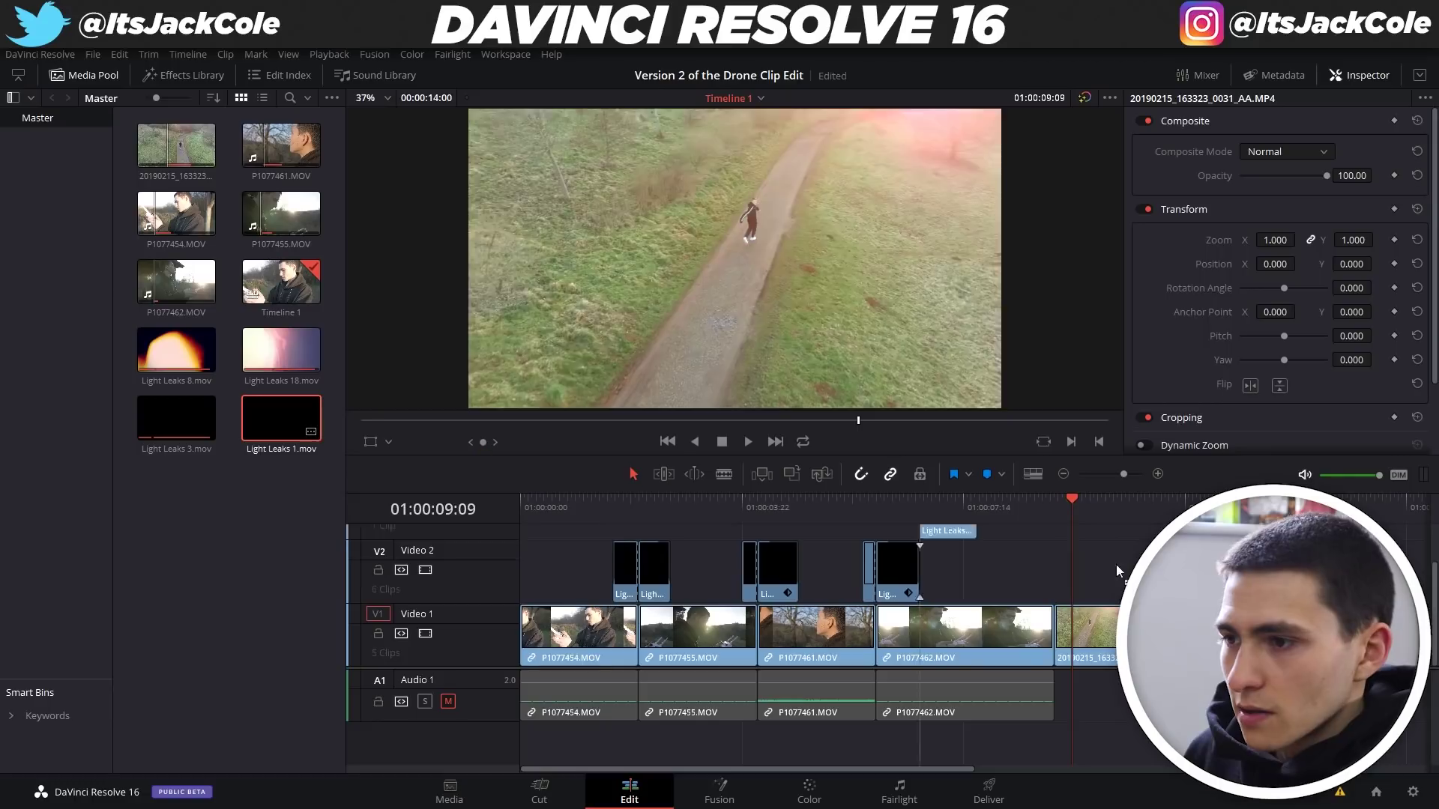
Step: Place Light Leaks 1.mov on Video 2 over the cut before the drone clip and park the playhead on its brightest part at 01:00:08:28
left_click_drag(781, 509, 1033, 569)
left_click(1036, 516)
key("Right")
key("Right")
key("Right")
key("Right")
key("Right")
key("Right")
key("Right")
key("Right")
key("Right")
key("Left")
left_click(1063, 550)
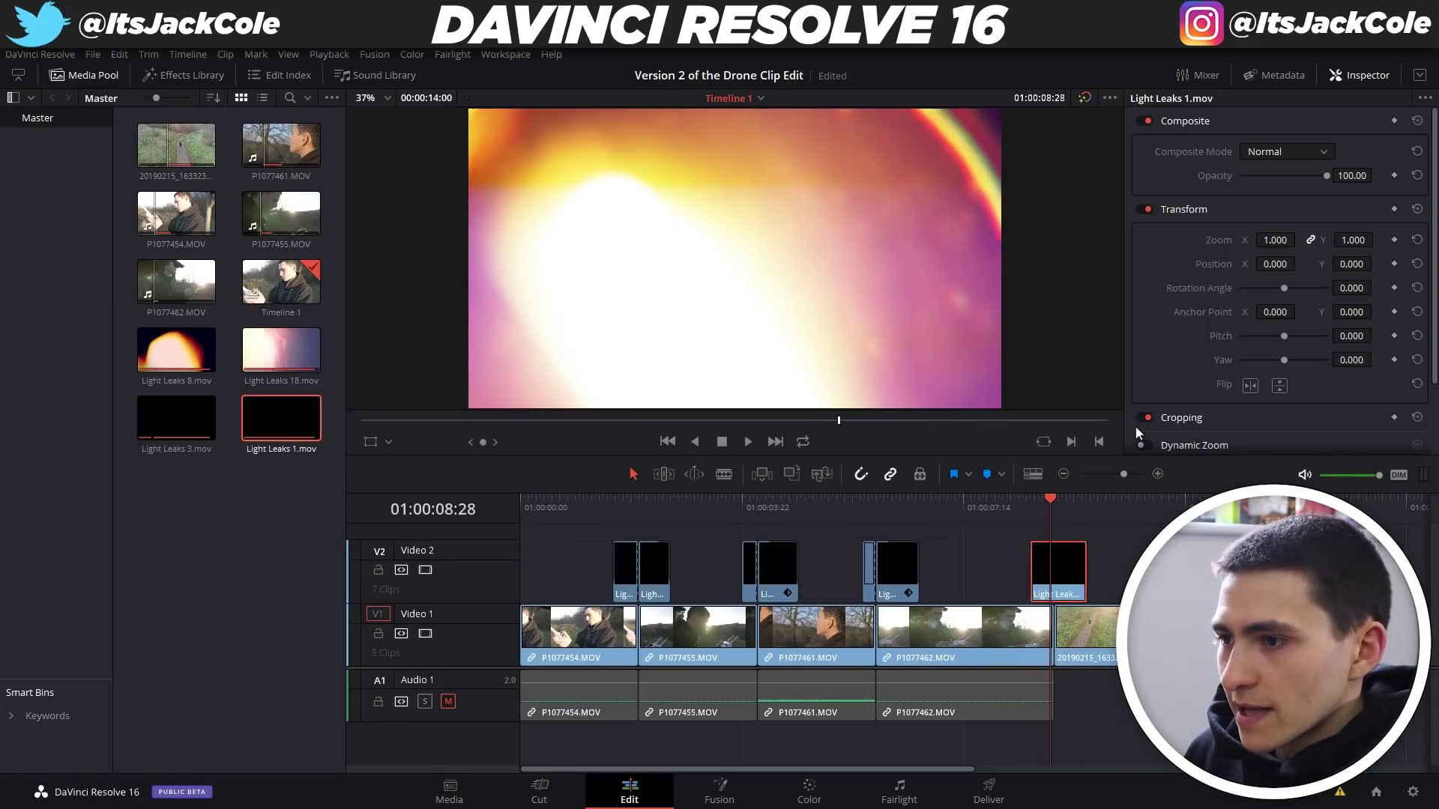
Step: Give Light Leaks 1.mov the other light leaks' Screen composite mode, then split it at the playhead and align its cut with the drone clip's start
left_click(1278, 155)
scroll(1261, 318, "down", 5)
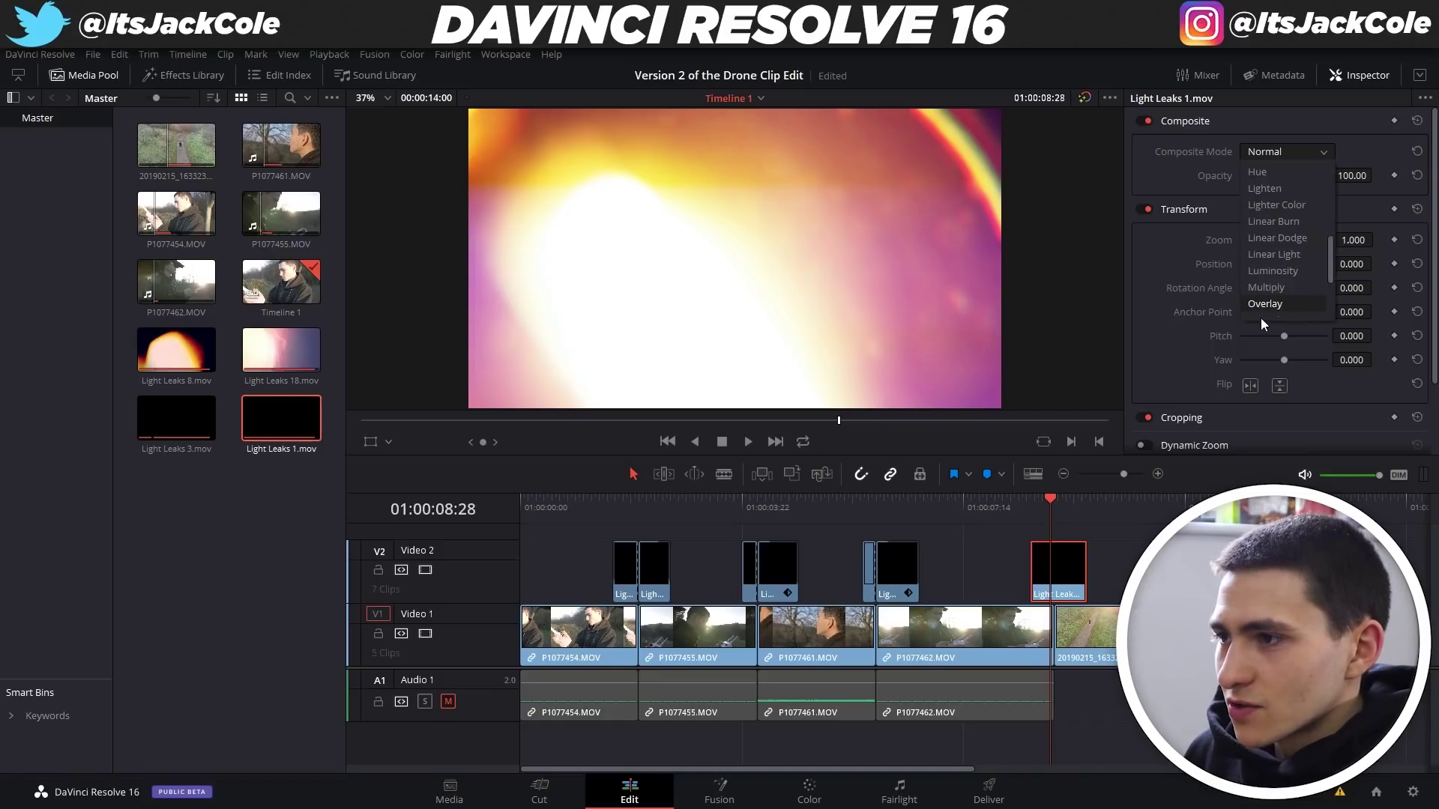
left_click(1274, 277)
key("ctrl+b")
Step: Swap the light leak pairs over the first and third cuts, putting Light Leaks 3.mov over the first and Light Leaks 18.mov over the third
left_click_drag(1004, 508, 960, 566)
key("Home")
key("Up")
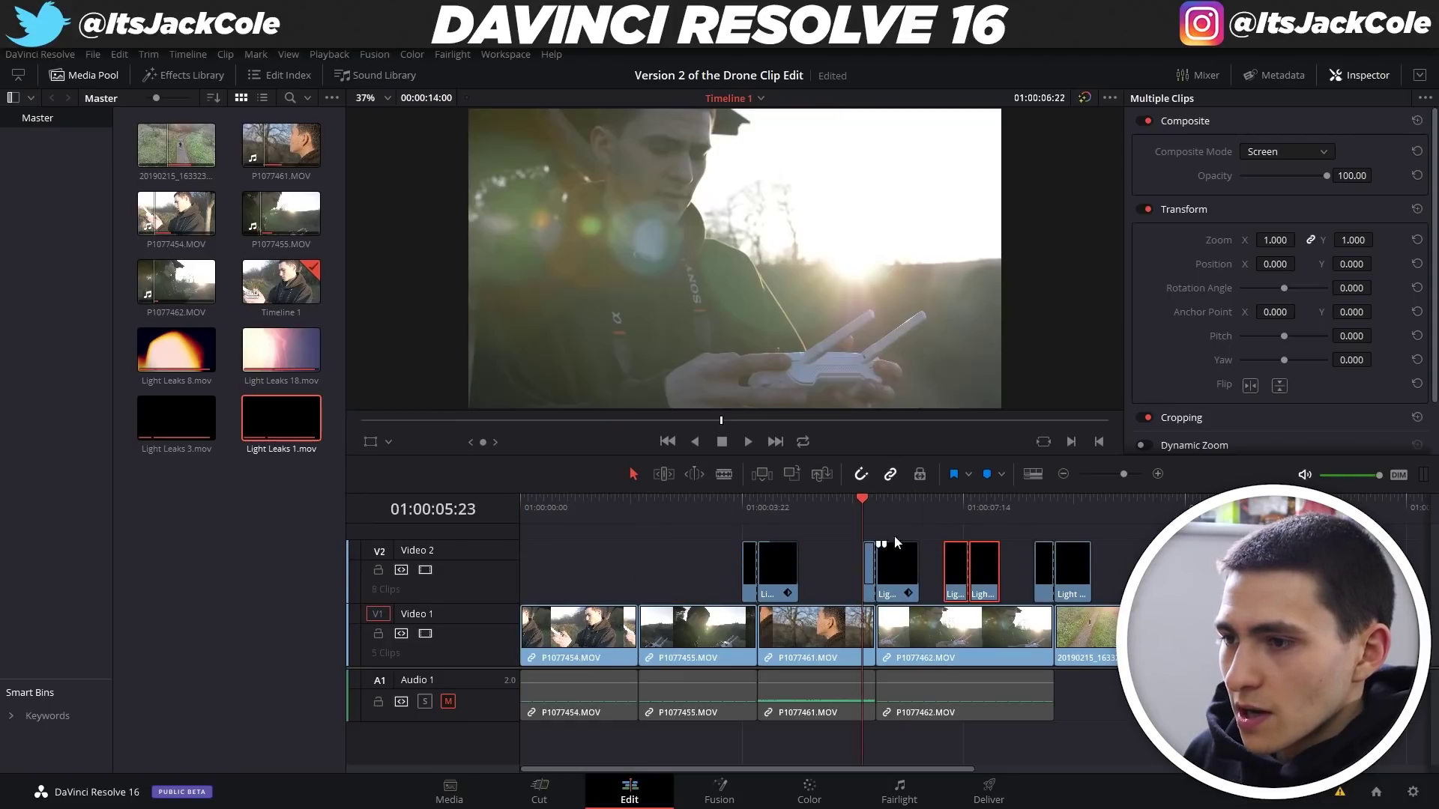
key("Down")
key("Up")
left_click(909, 573)
left_click(826, 578)
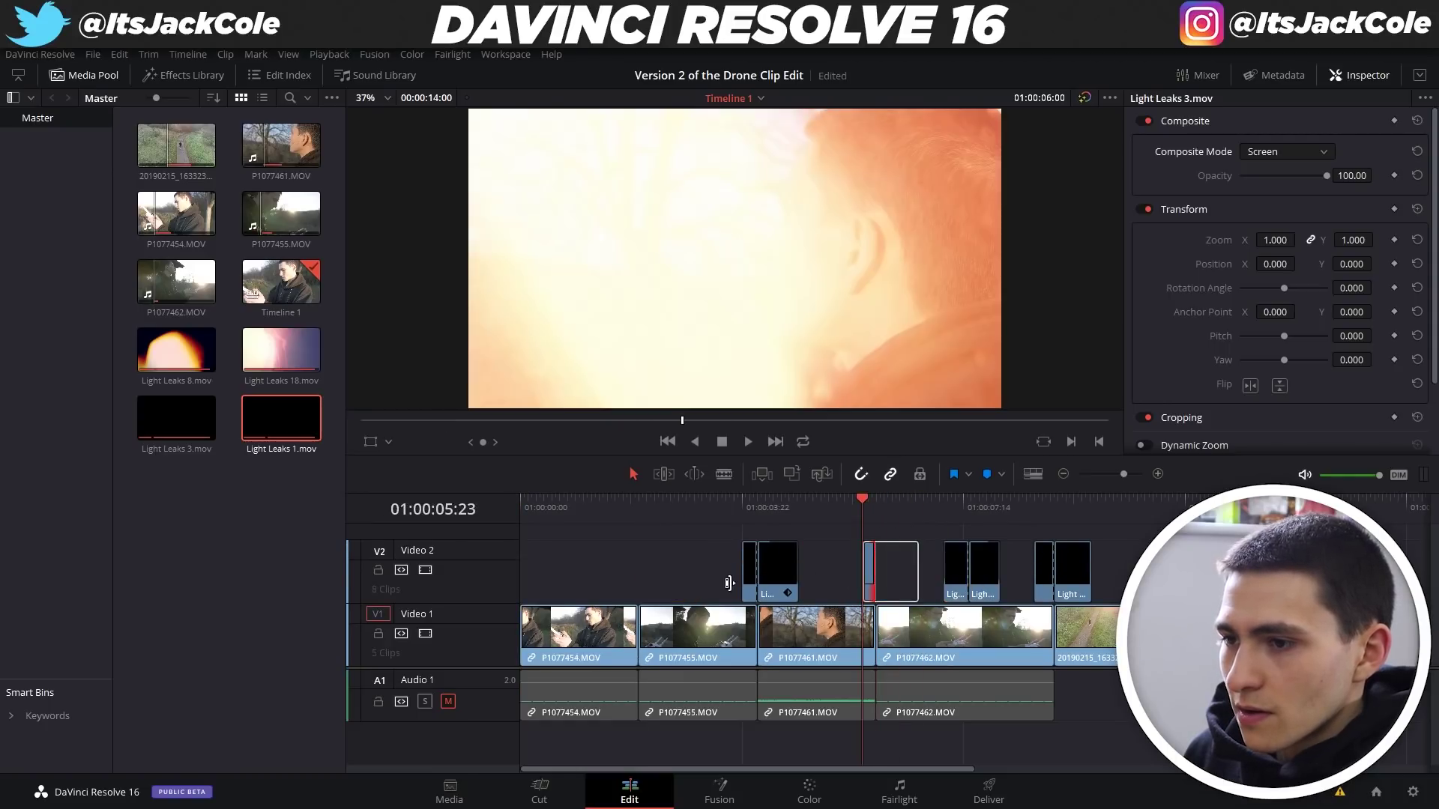
left_click_drag(827, 578, 656, 576)
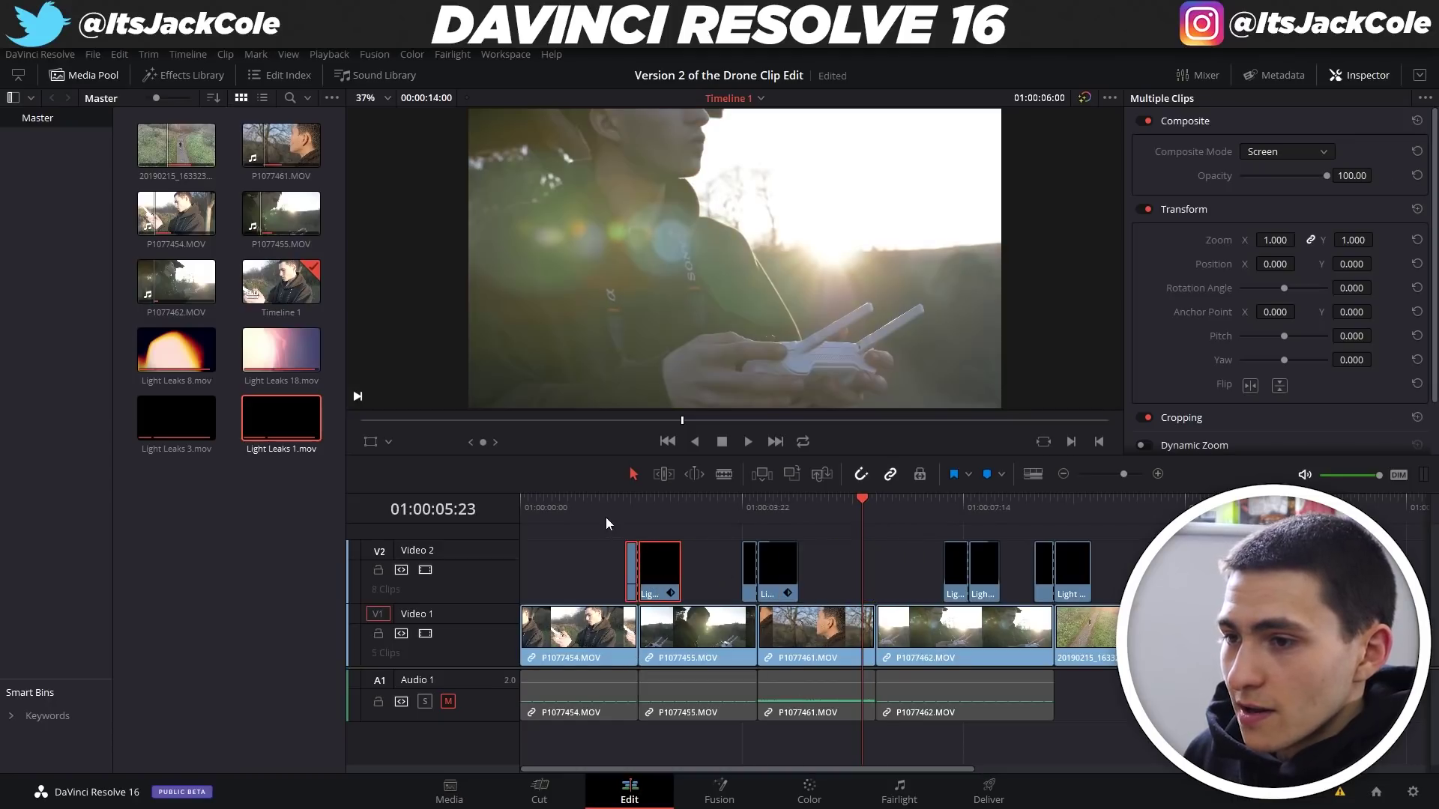
left_click(606, 515)
left_click_drag(916, 550, 884, 574)
Step: Play the timeline from its start to review all the light leak transitions, and return the playhead to the start
left_click_drag(560, 520, 459, 521)
key("space")
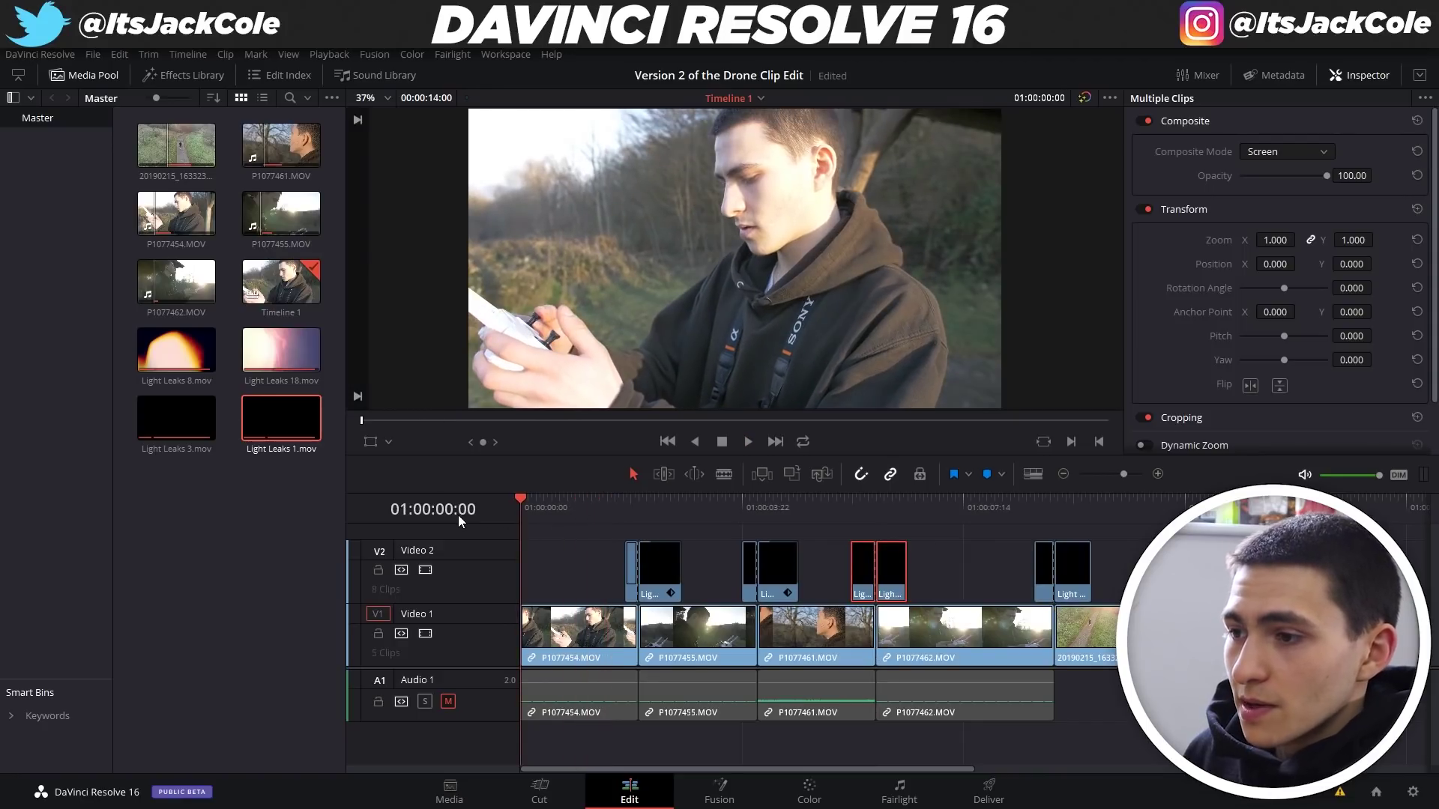
key("space")
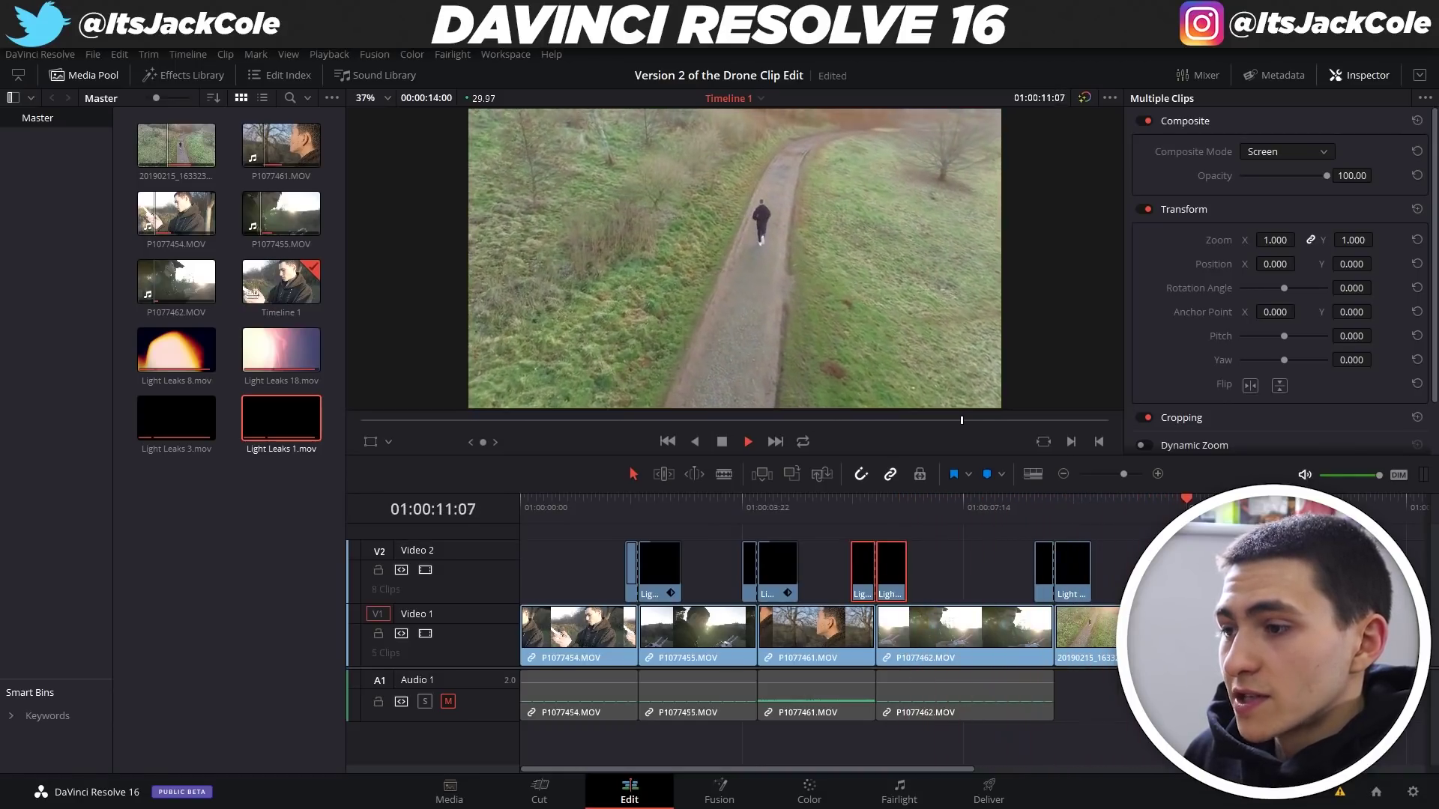
key("space")
key("Home")
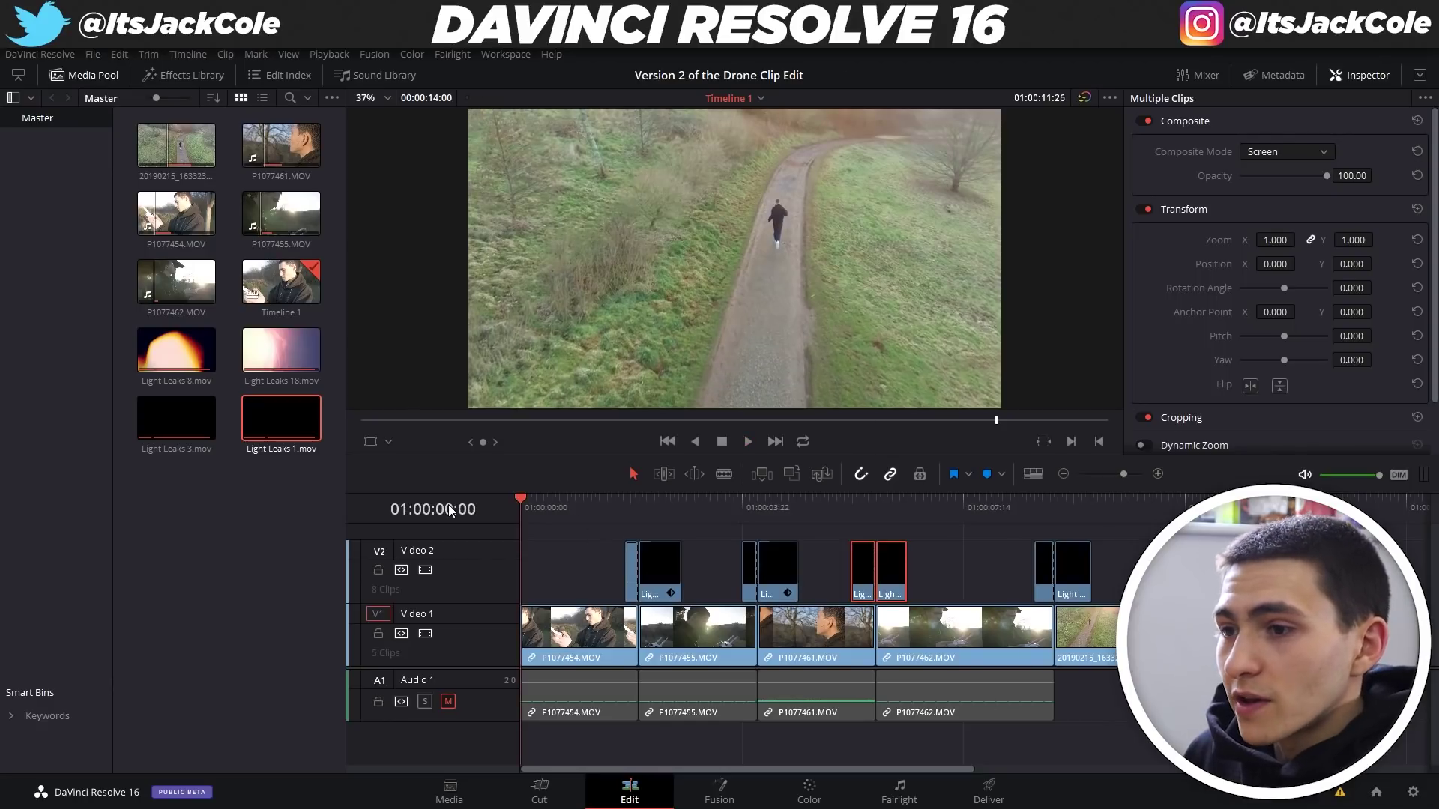
Step: Hide the clip properties inspector and open the first clip, P1077454.MOV, for color grading
left_click(1379, 76)
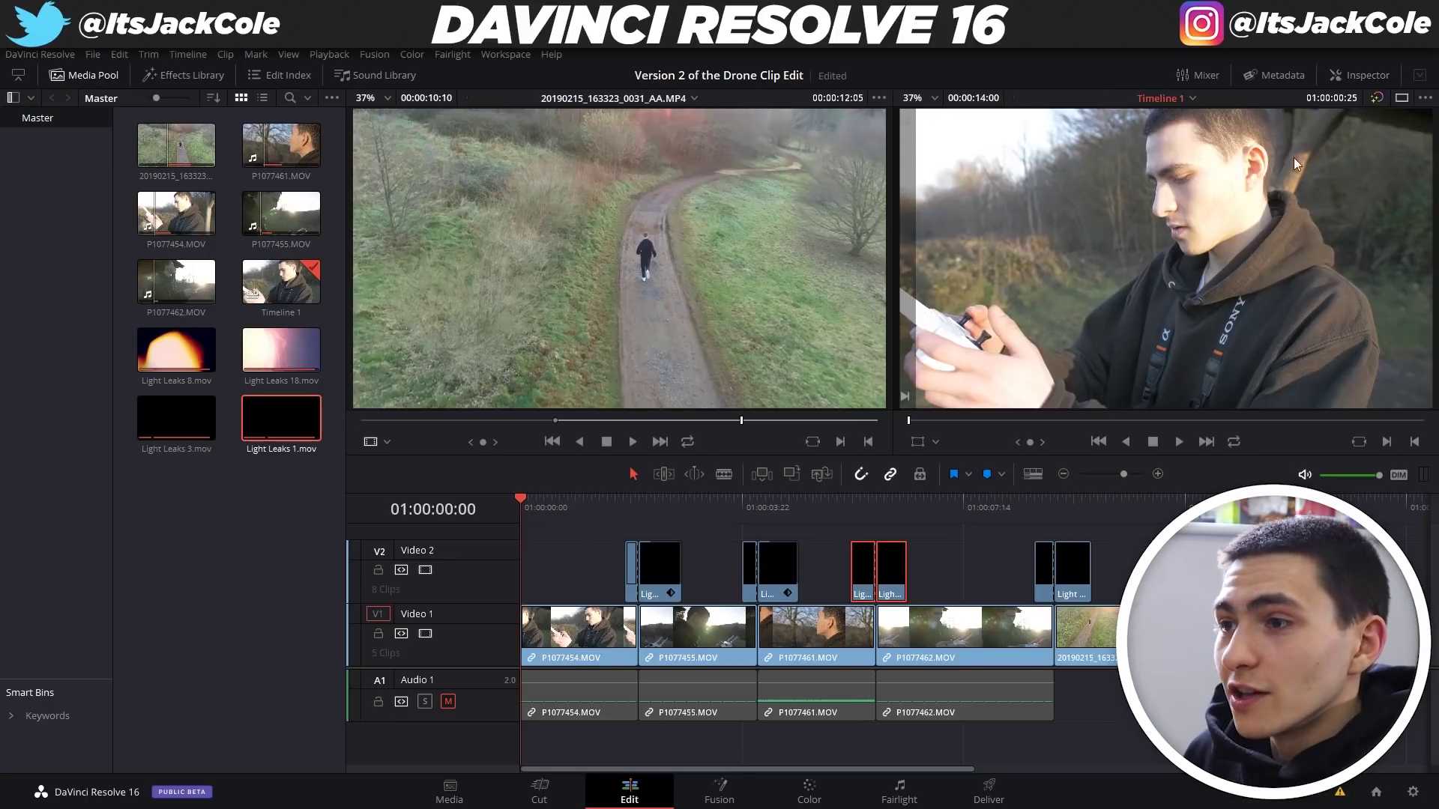
left_click(562, 639)
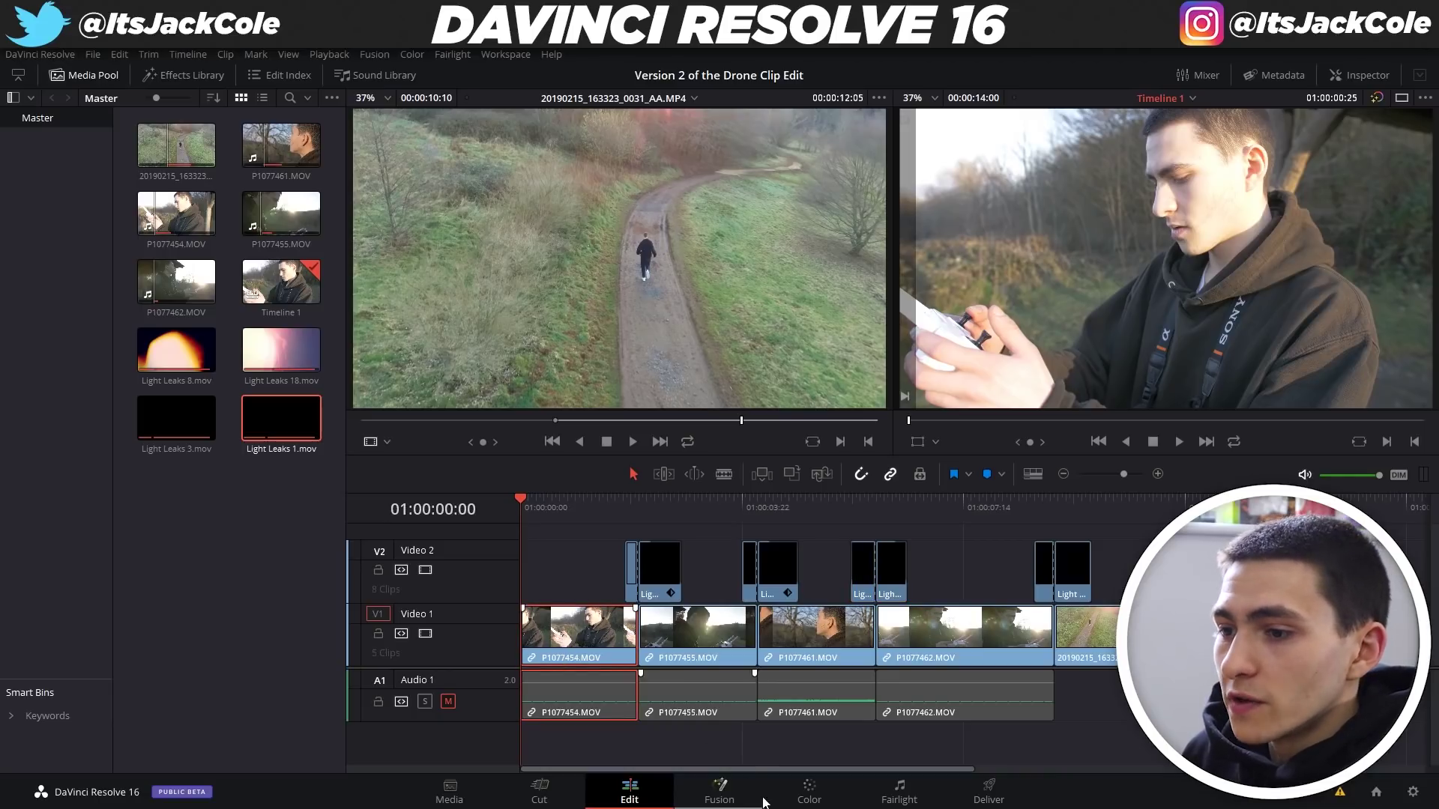
left_click(817, 799)
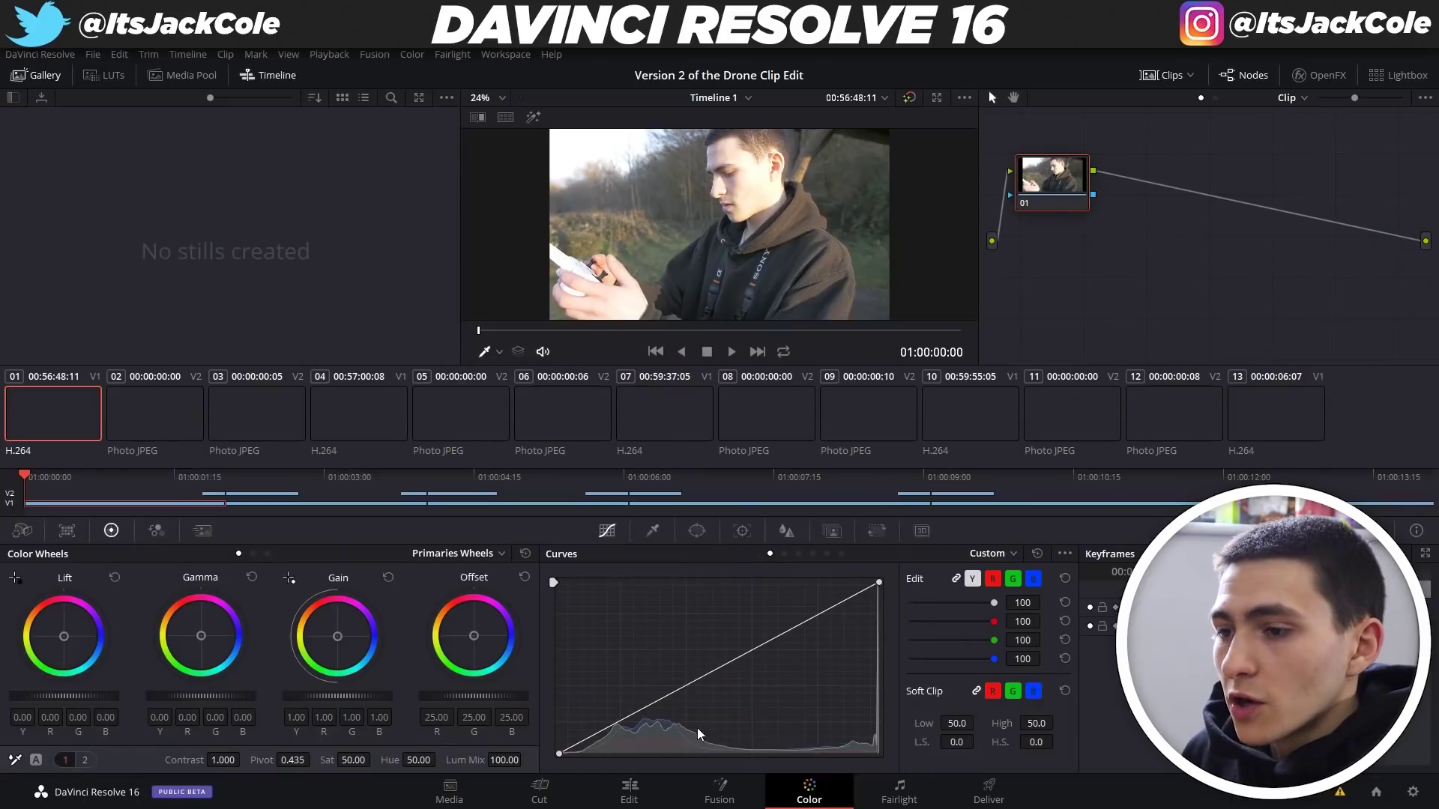
left_click(652, 531)
left_click(697, 530)
left_click(742, 531)
left_click(787, 531)
left_click(832, 531)
left_click(607, 531)
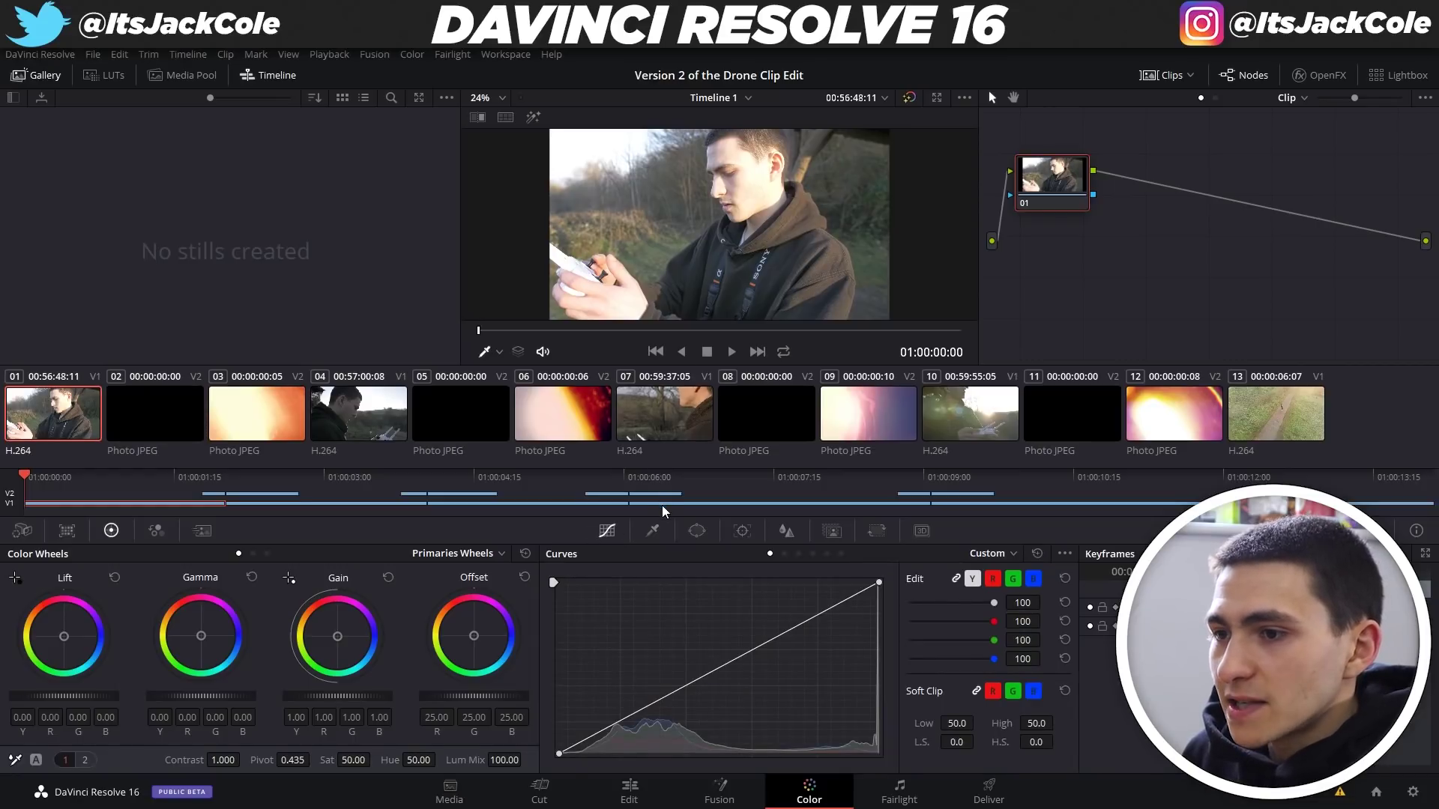
left_click(619, 725)
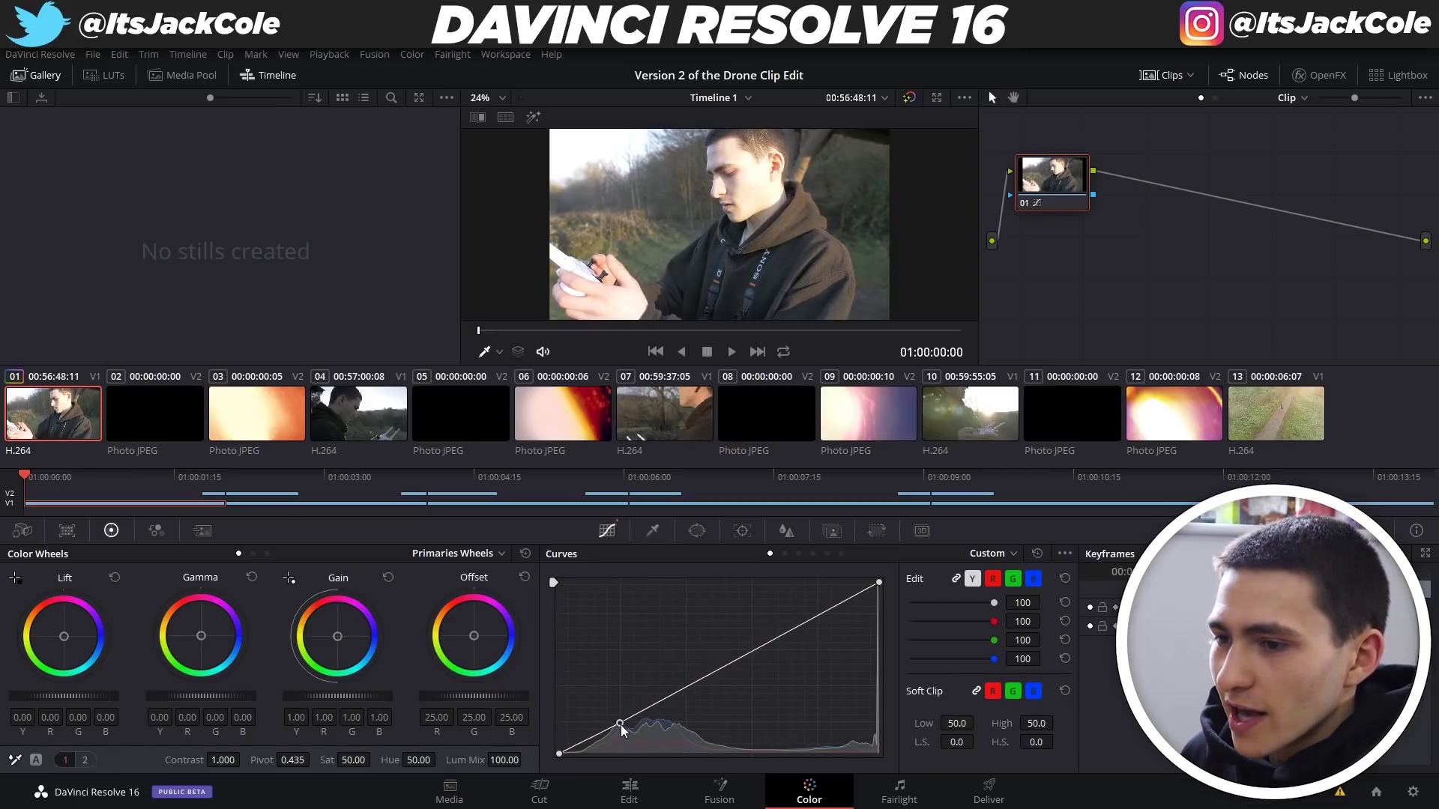
right_click(622, 726)
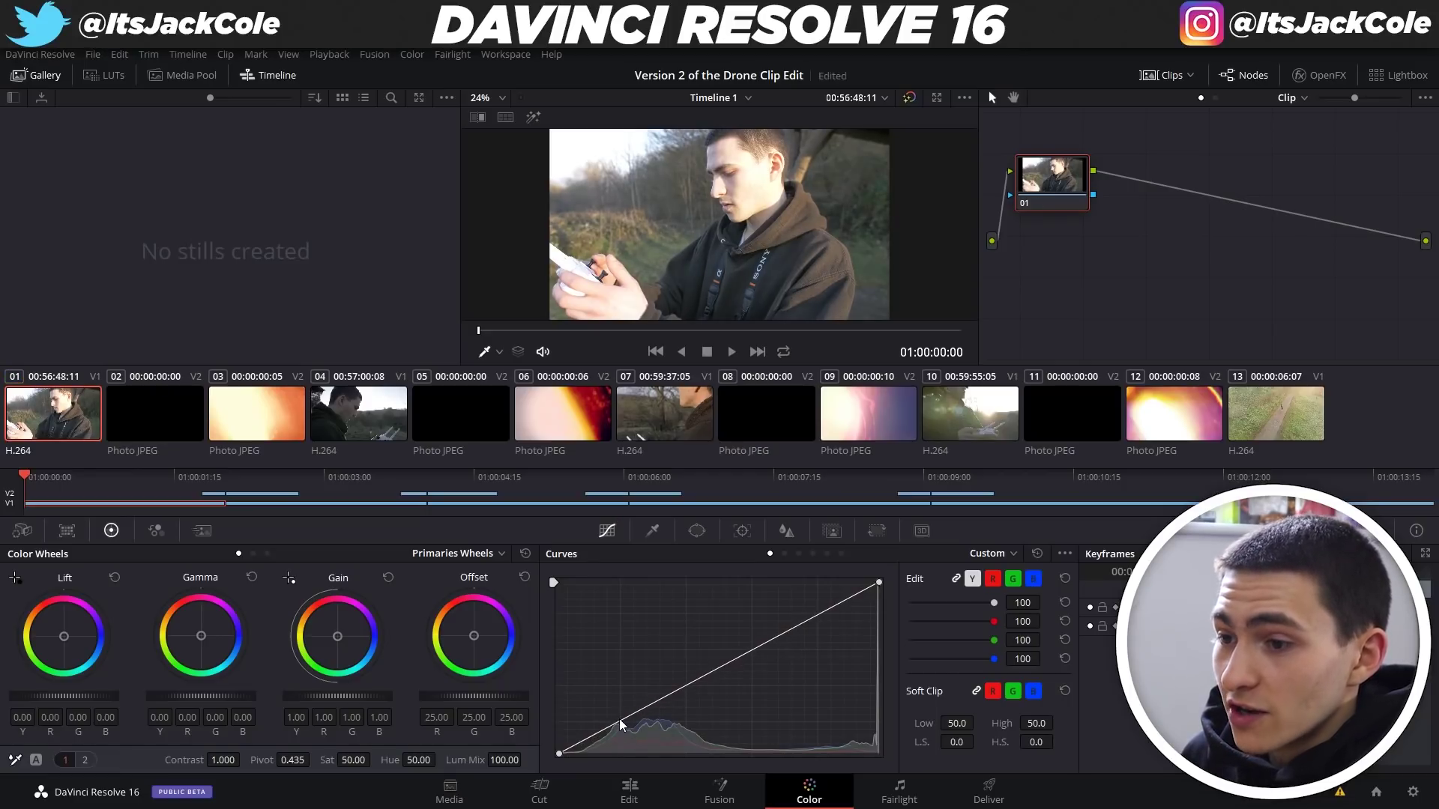
left_click_drag(616, 727, 629, 743)
right_click(628, 740)
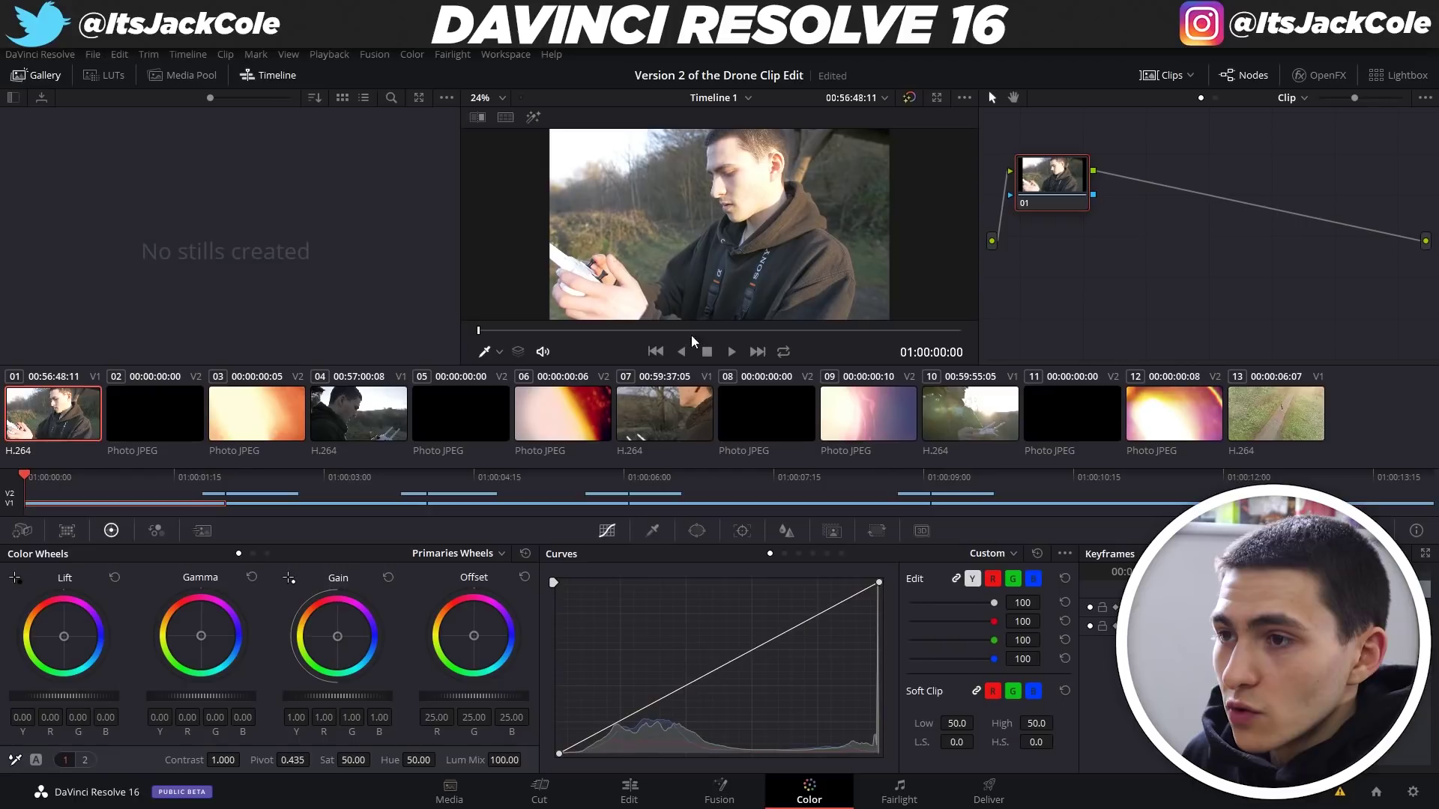
Step: Darken the first clip's shadows with a low custom-curve point, trying a raised highlight point and removing it
left_click_drag(618, 728, 631, 739)
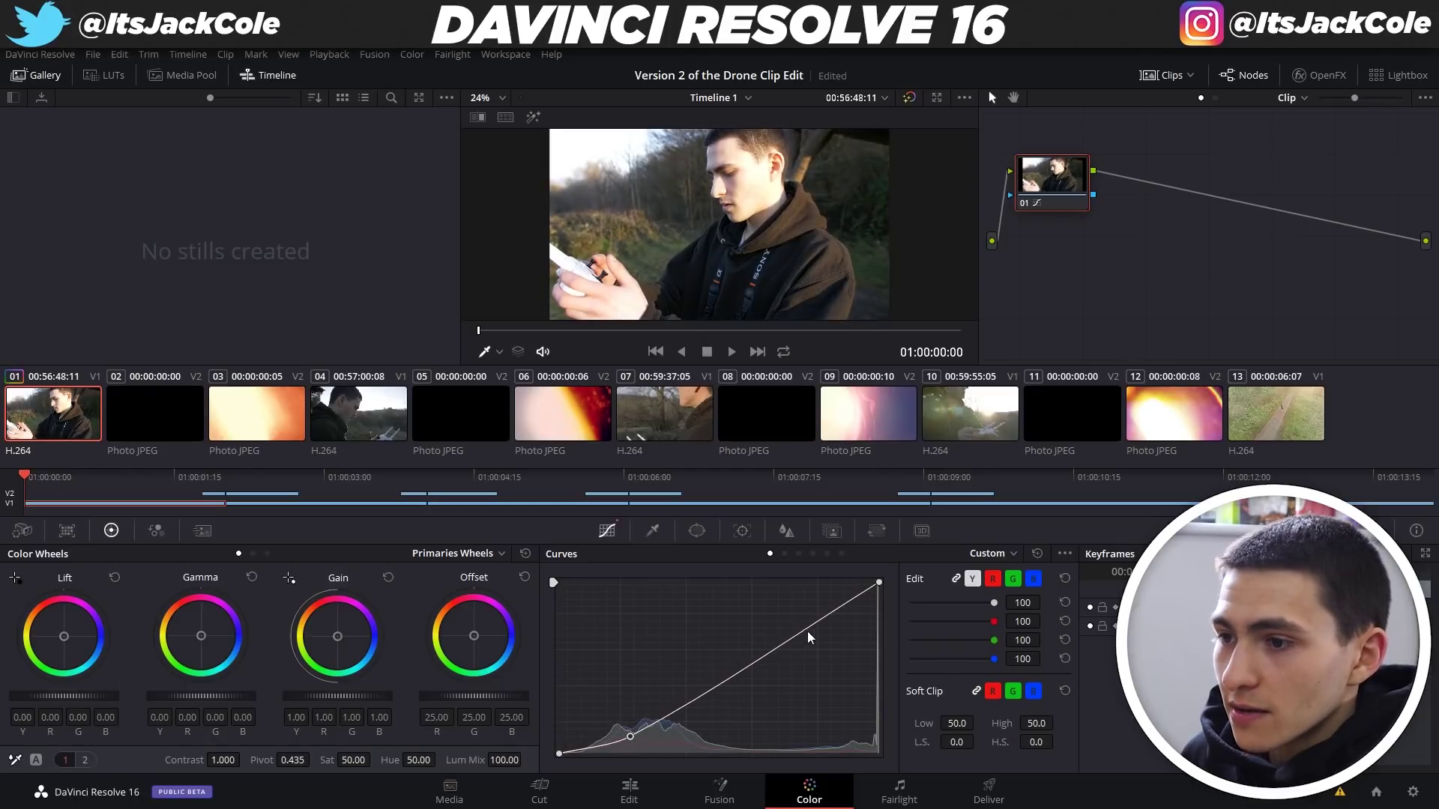
mouse_move(823, 622)
left_mouse_down()
mouse_move(822, 589)
mouse_move(808, 619)
mouse_move(823, 596)
left_mouse_up()
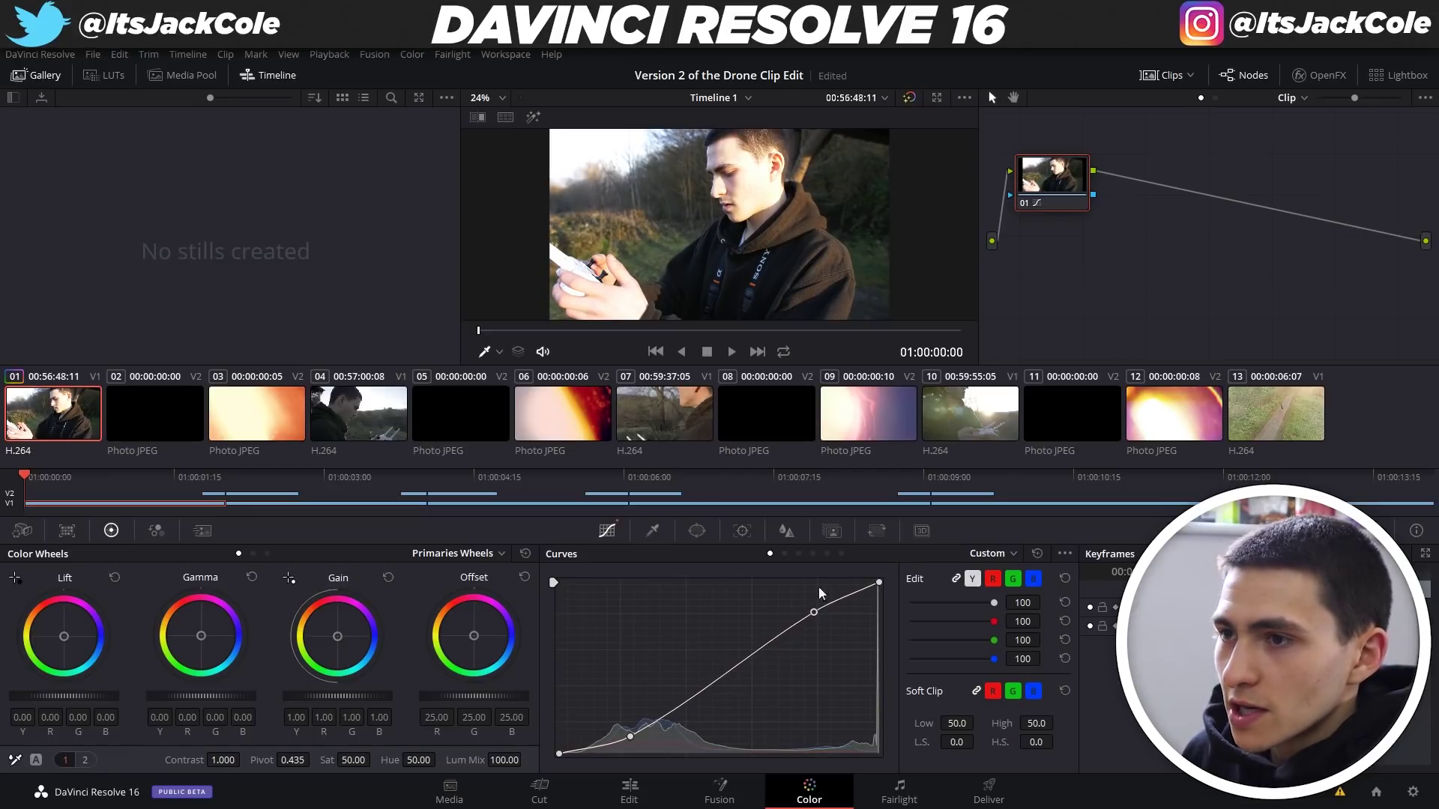
right_click(822, 595)
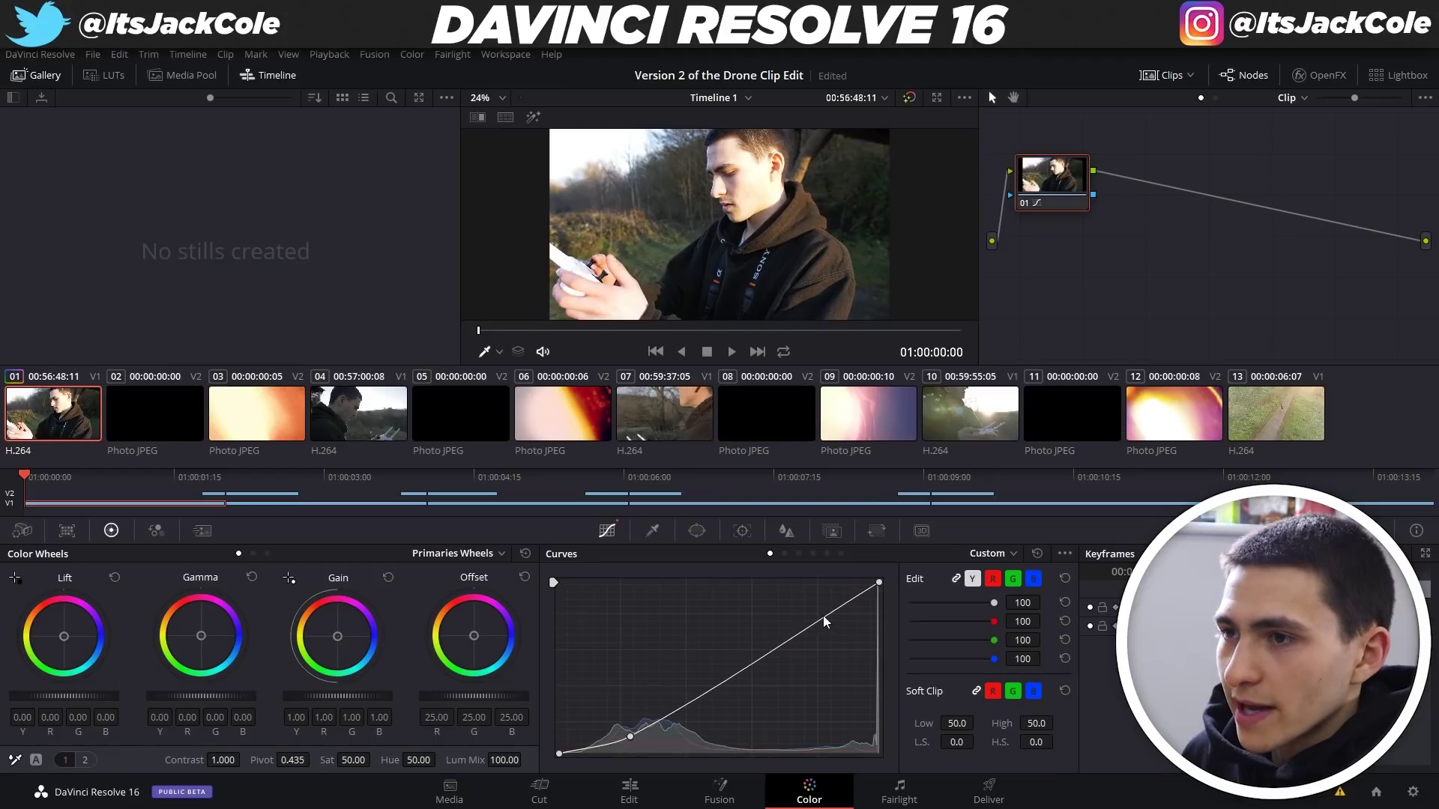
left_click_drag(633, 742, 630, 751)
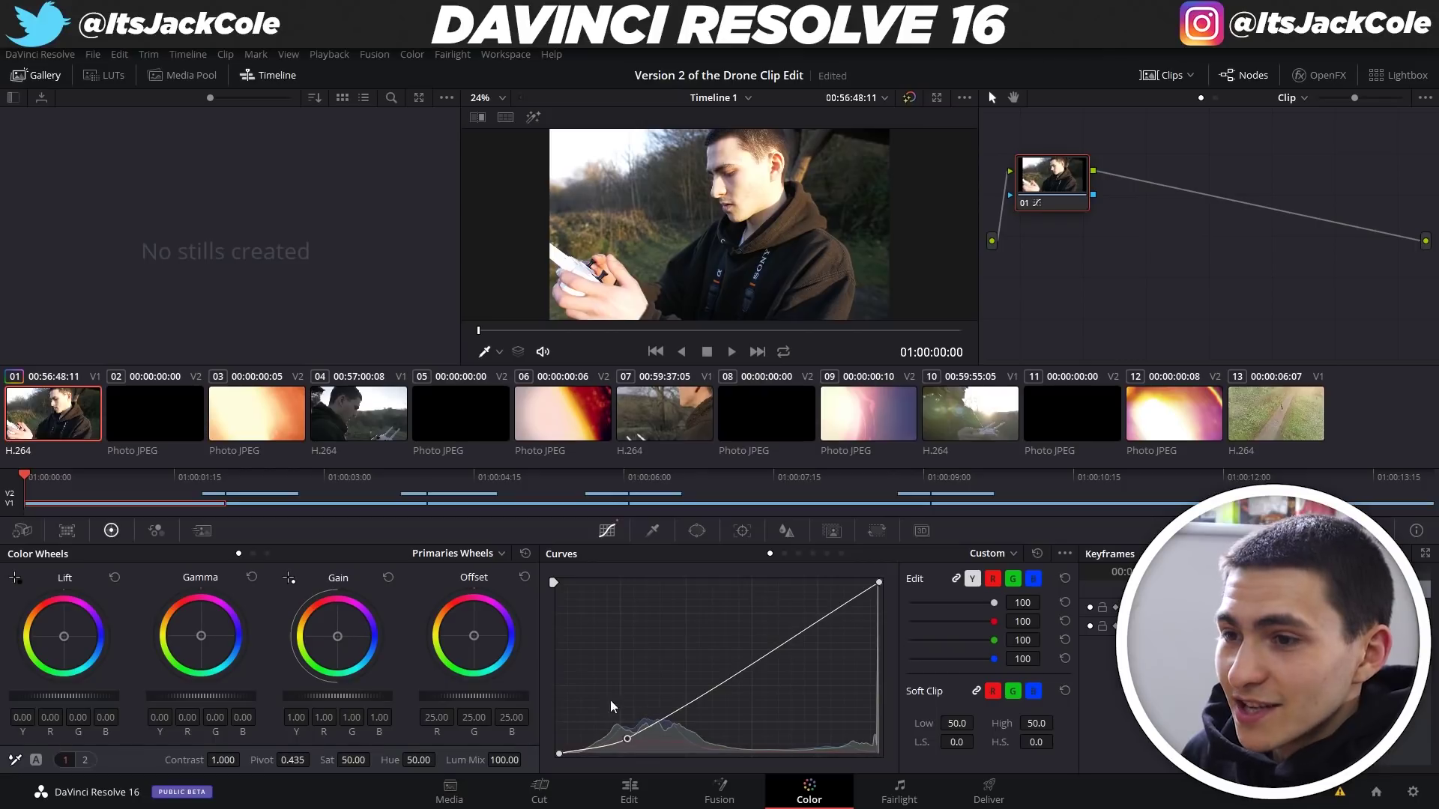
Step: Add contrast to clip 04 with a slight S-curve, lowering the shadows and raising the highlights
left_click(392, 407)
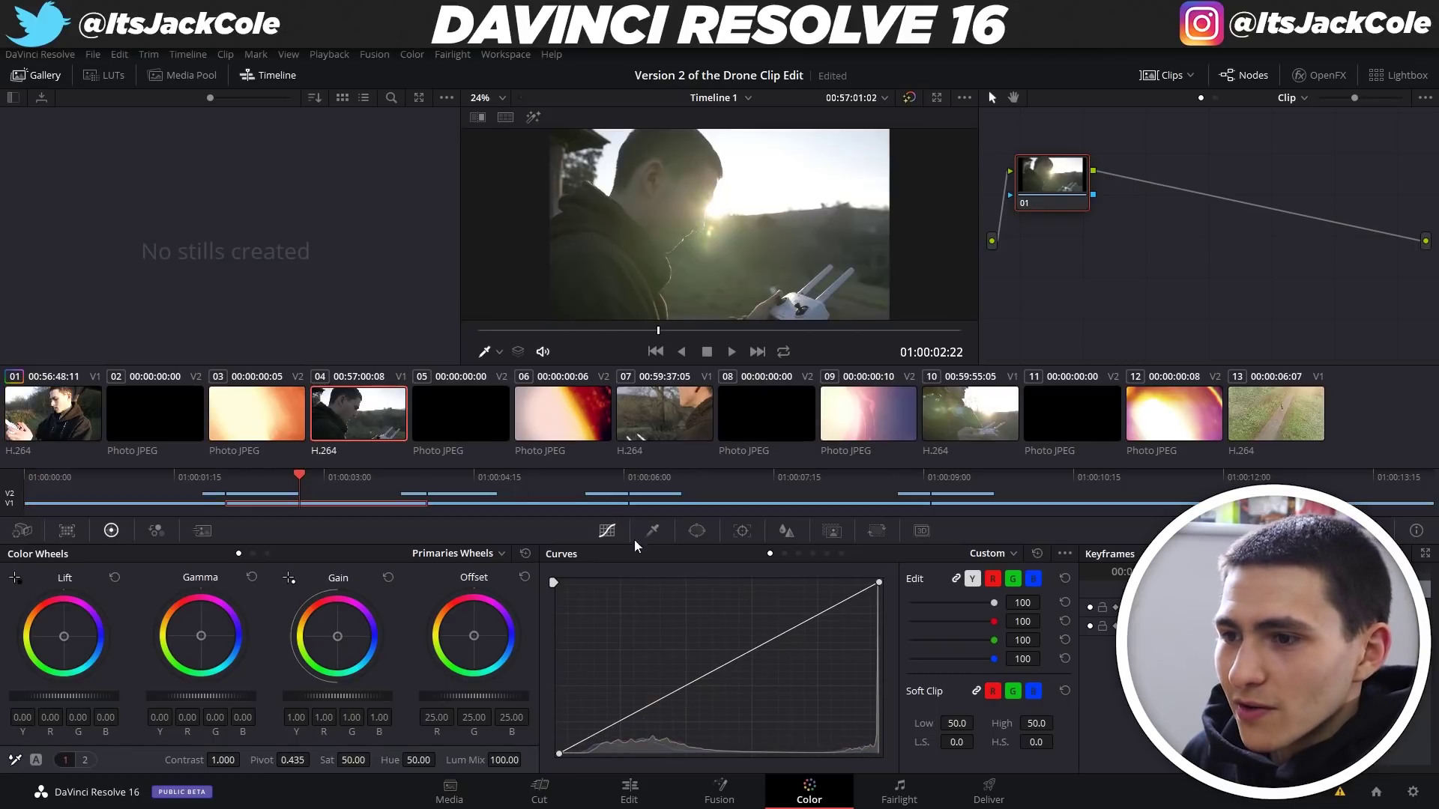
left_click_drag(621, 724, 631, 736)
left_click_drag(821, 621, 800, 619)
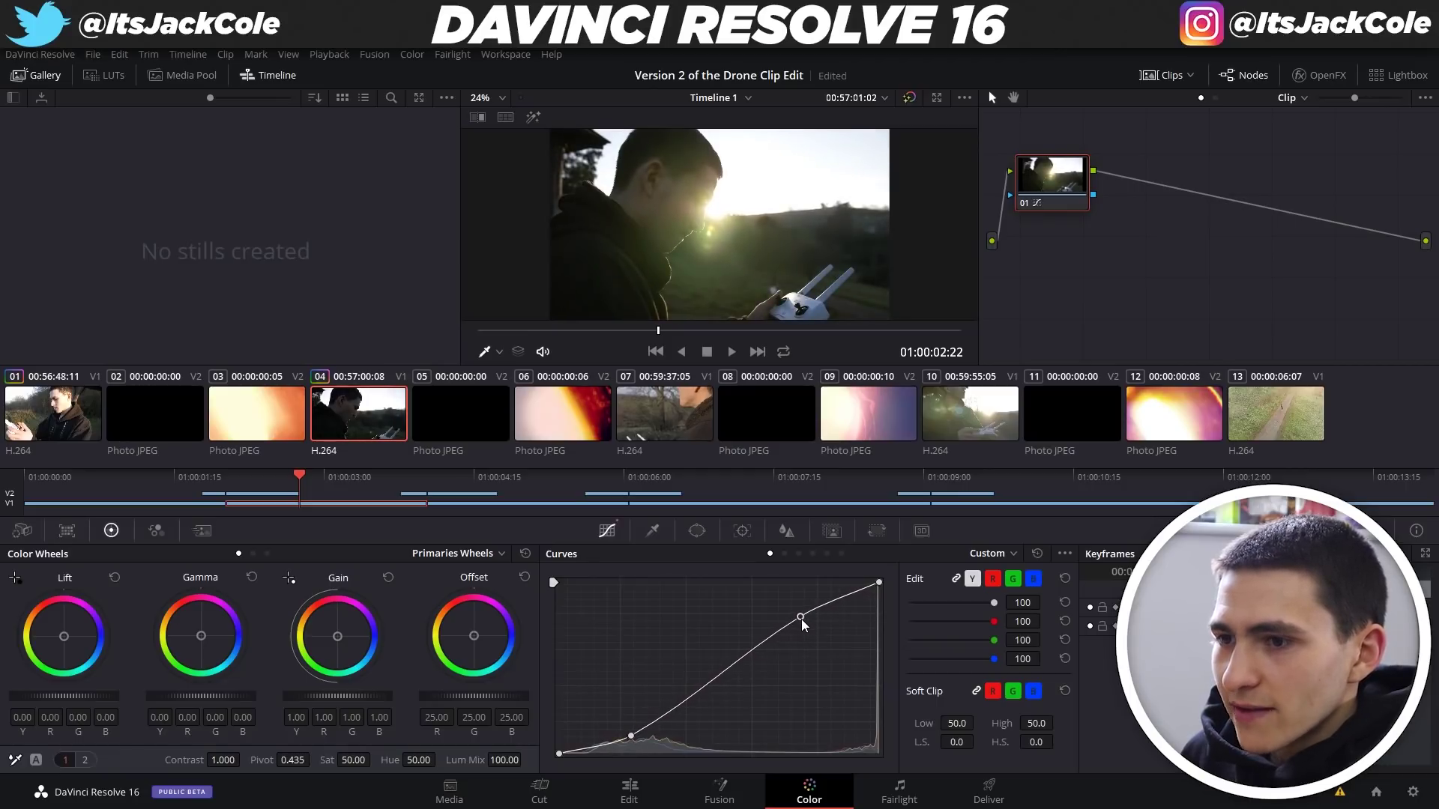
Step: Shape clip 07's custom curve into an S, pulling the shadows down and lifting the highlights, and fine-tune the shadow point
left_click(646, 408)
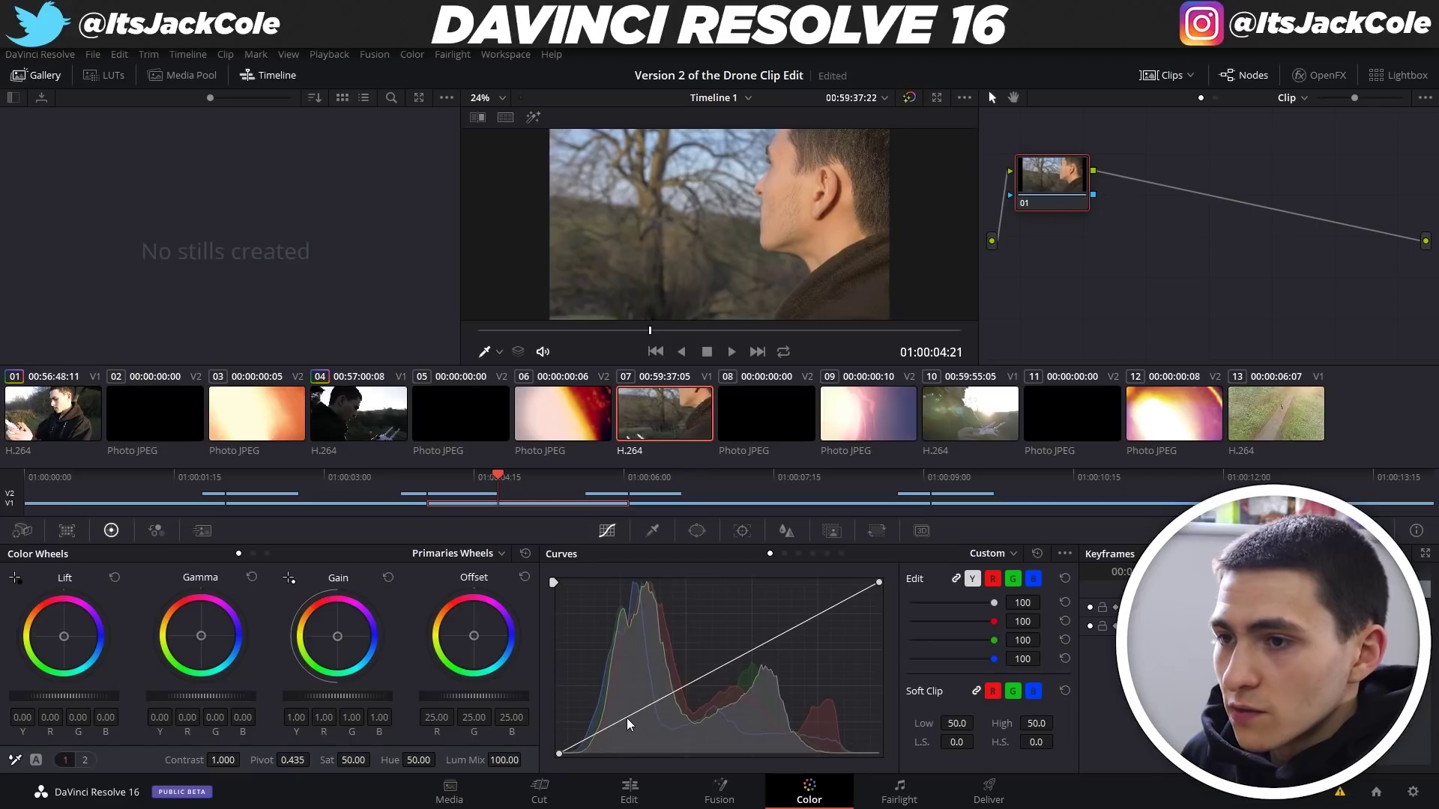
left_click(573, 419)
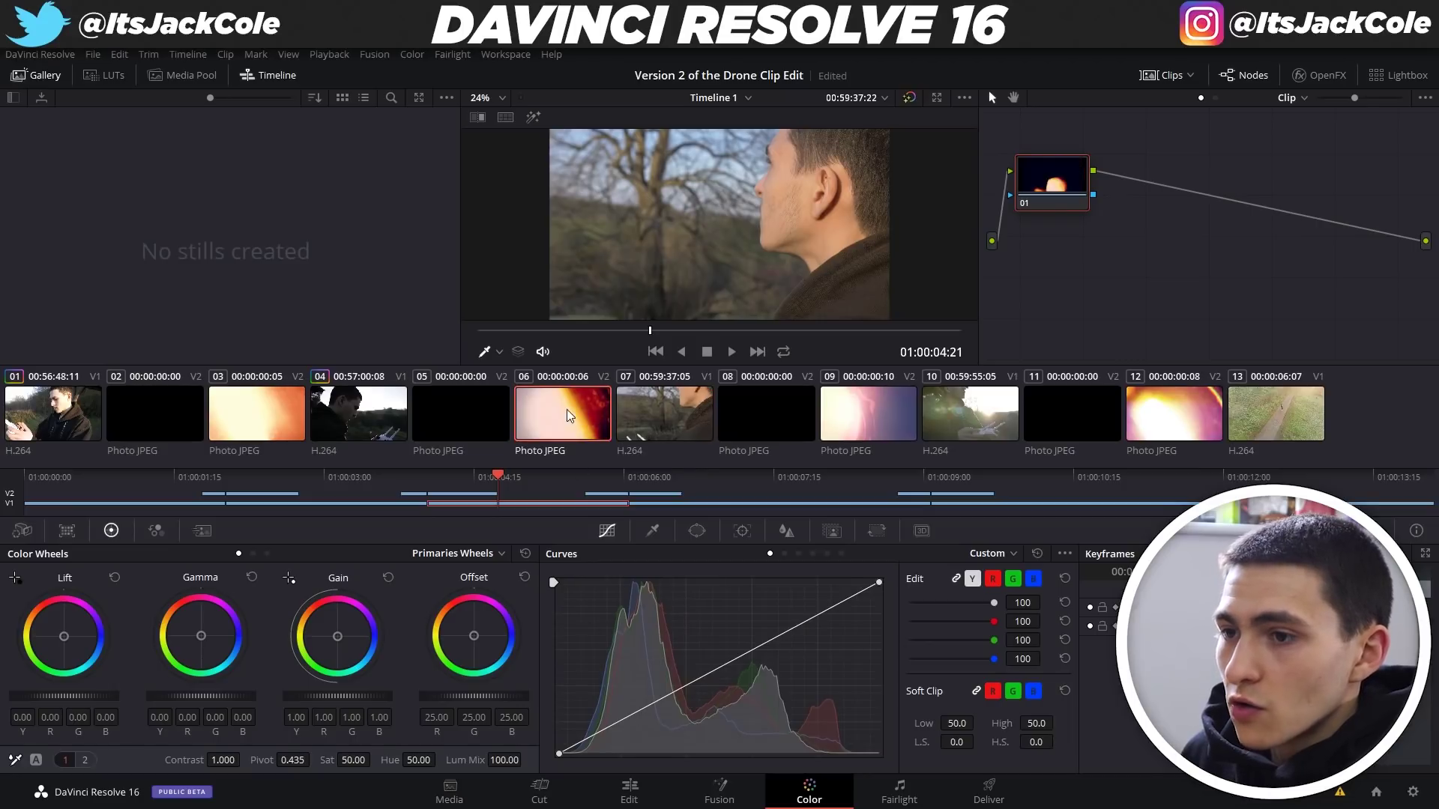
left_click(677, 416)
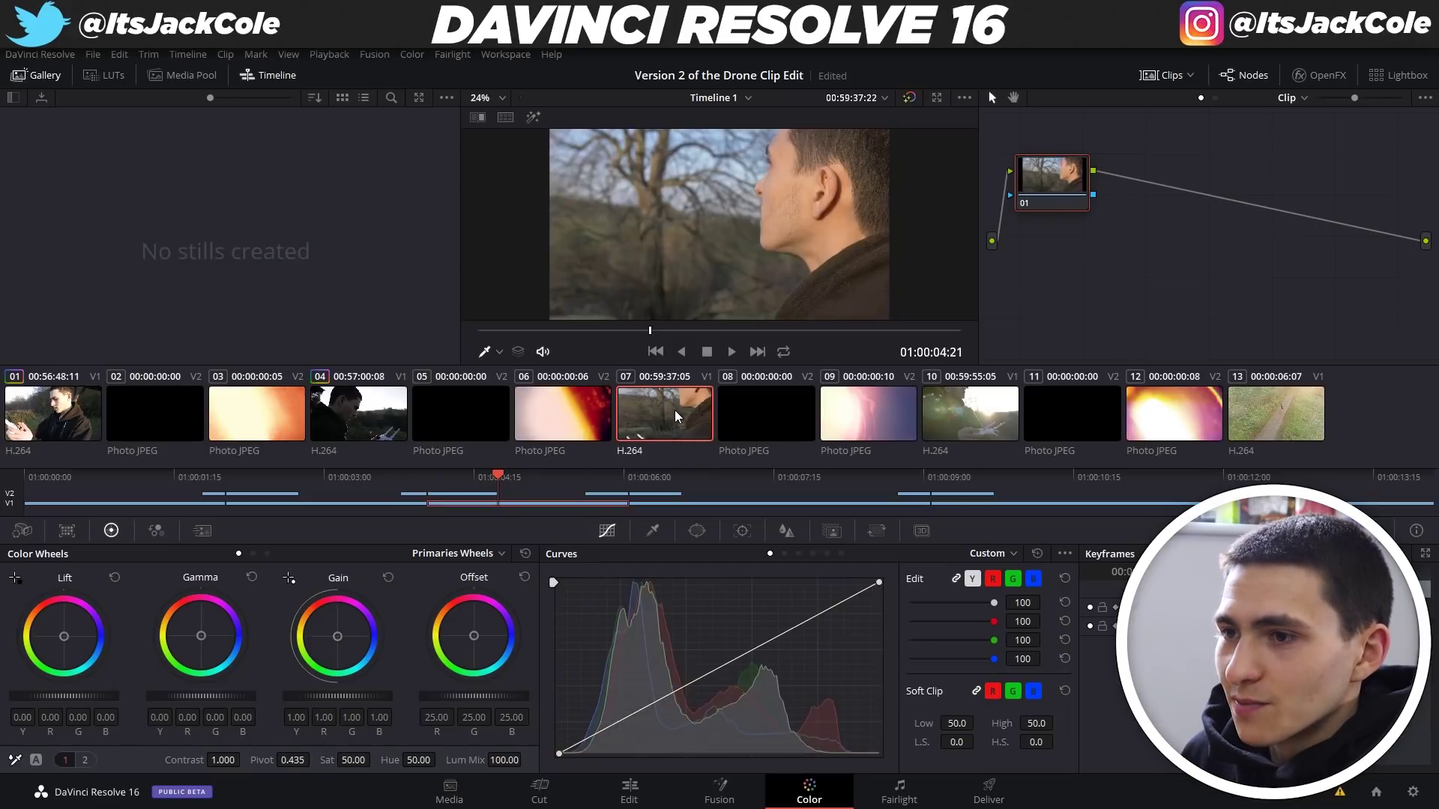
left_click(630, 730)
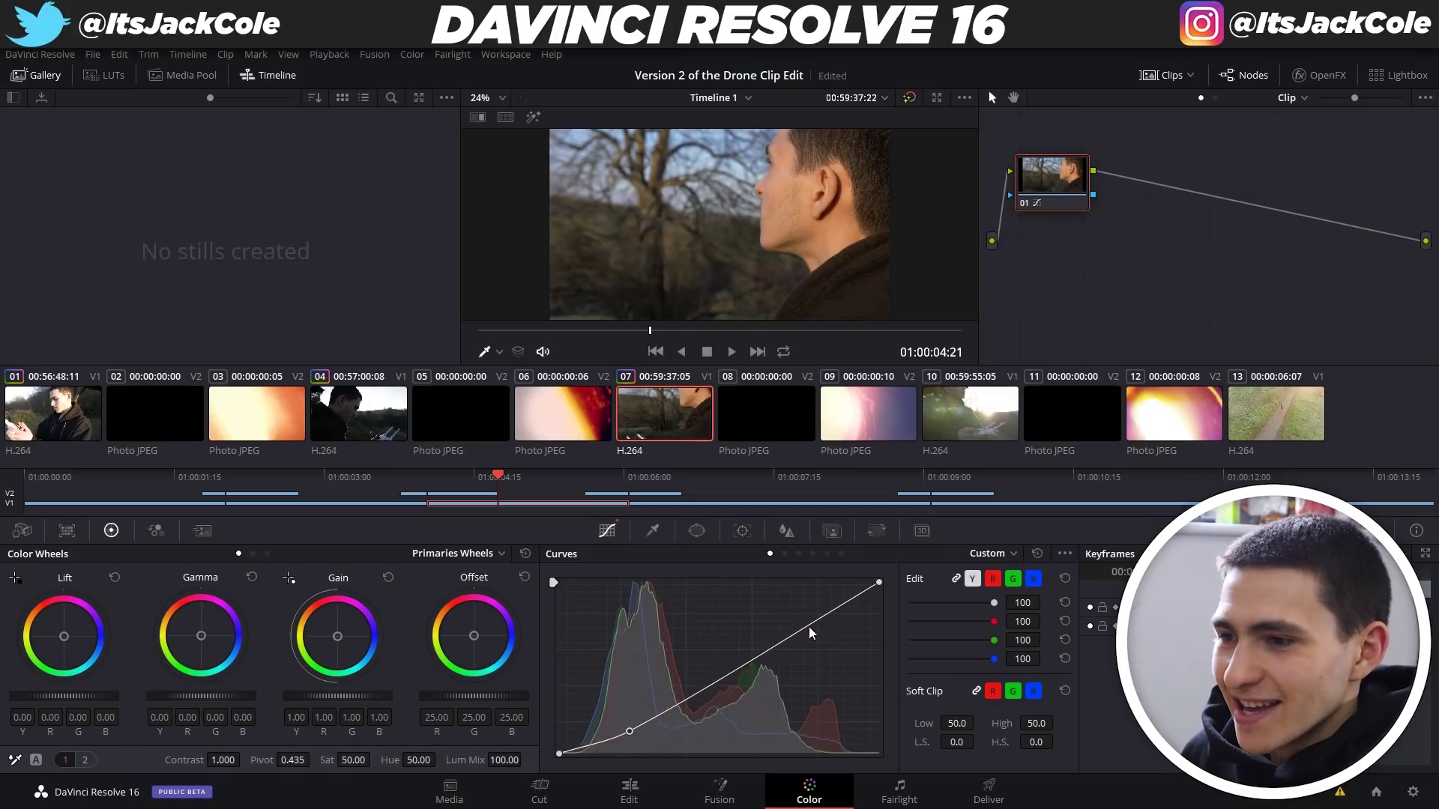
mouse_move(827, 619)
left_mouse_down()
mouse_move(825, 594)
mouse_move(808, 616)
left_mouse_up()
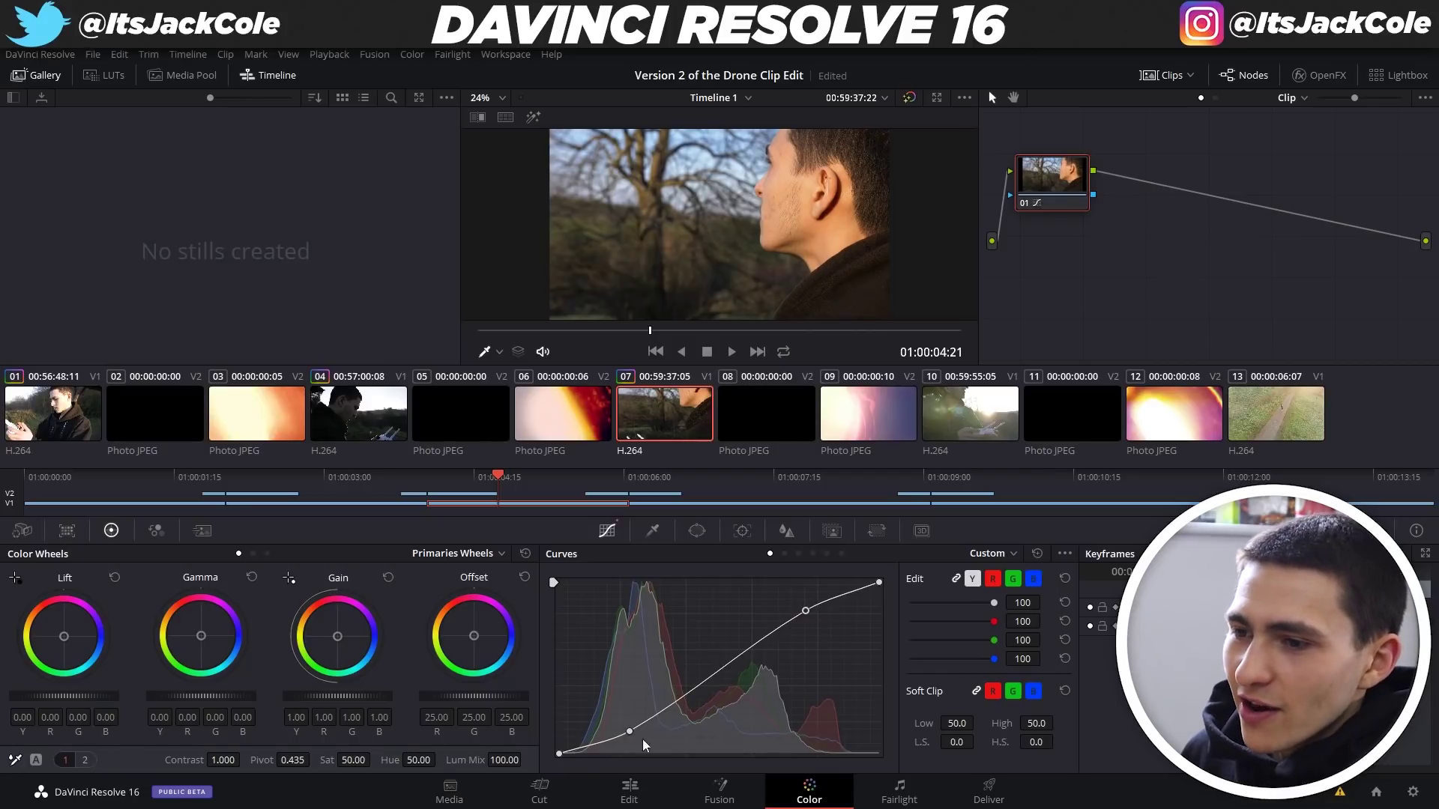
left_click_drag(632, 737, 635, 739)
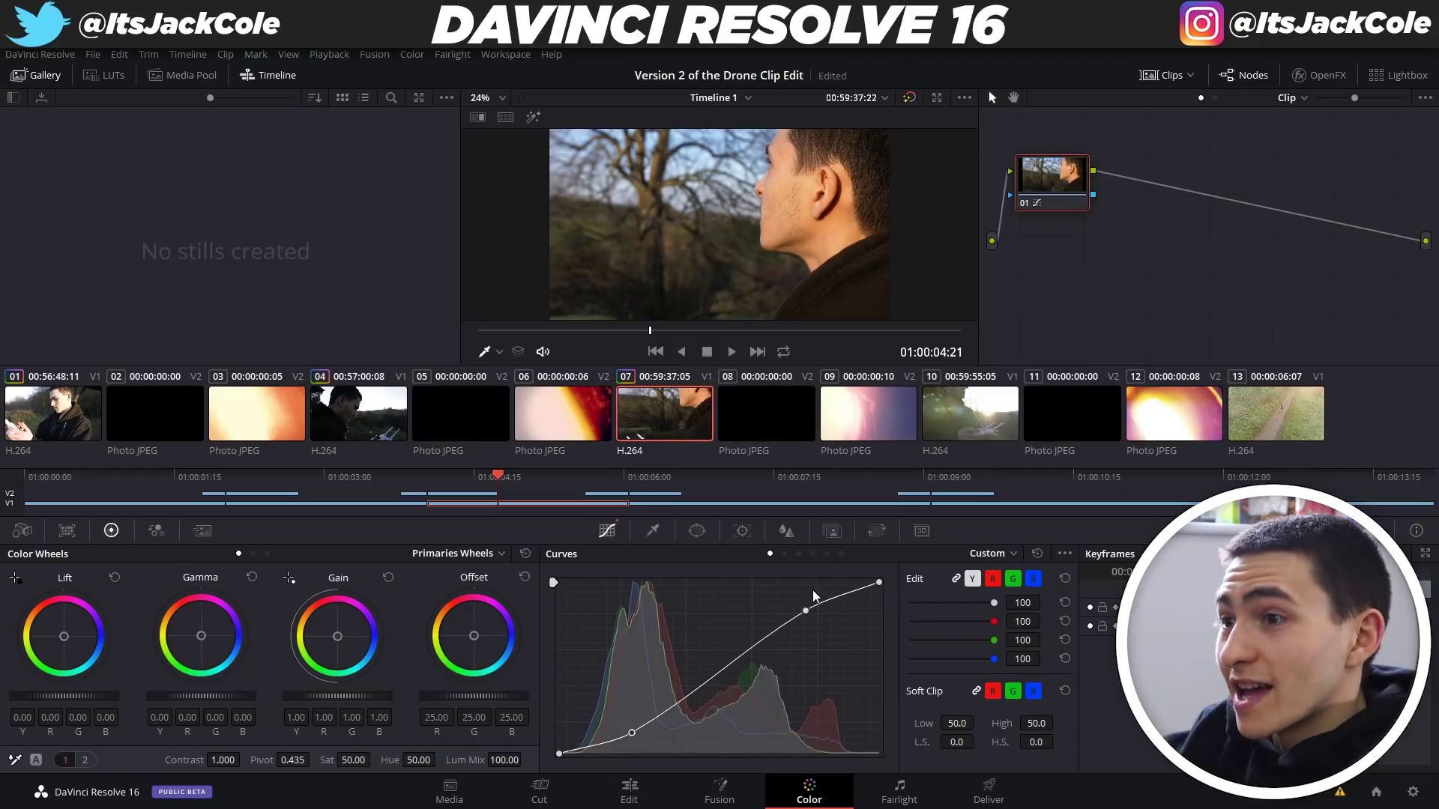
Step: Give clip 10 an S-shaped custom curve with raised highlights and lowered shadows, deepening the shadows a little further
left_click(943, 414)
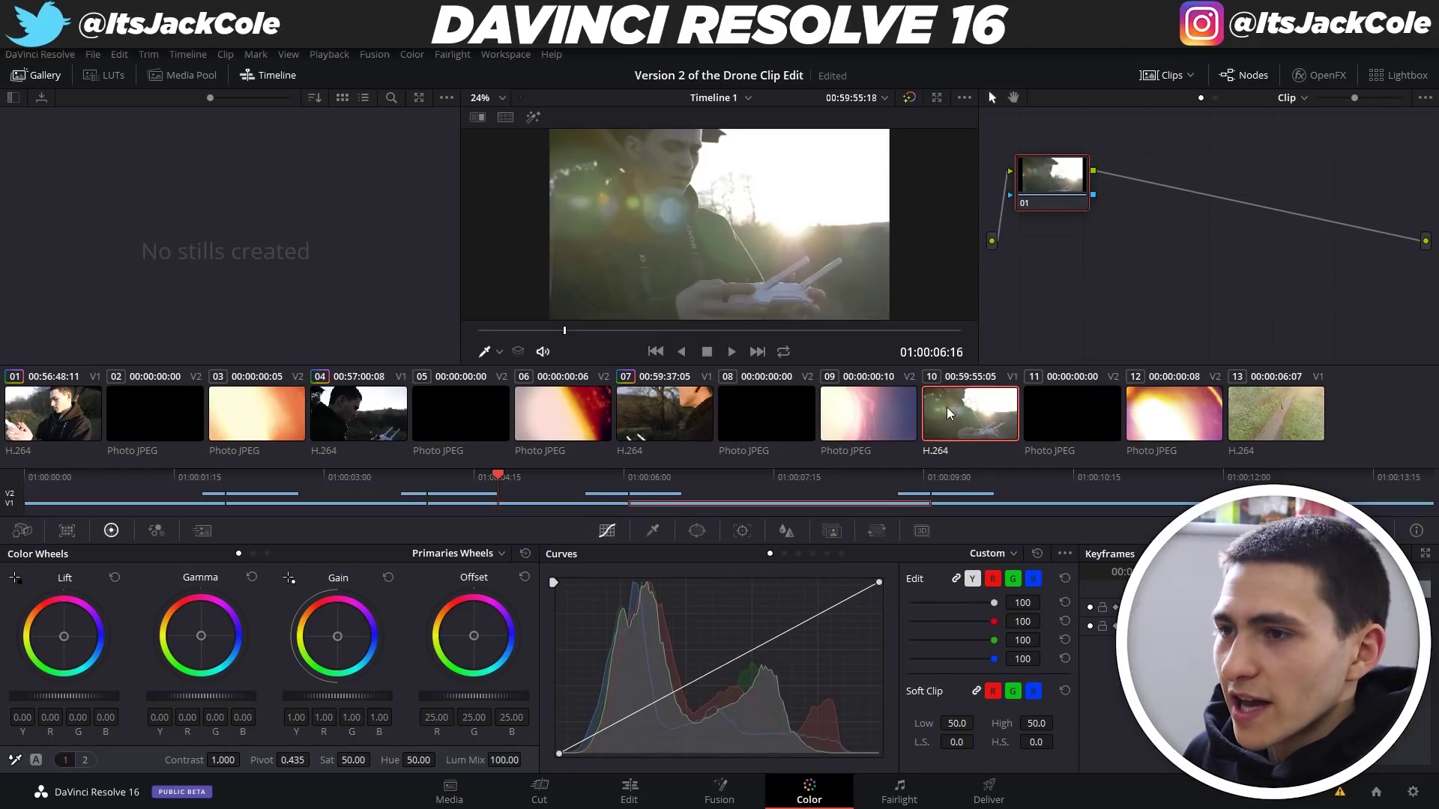
left_click_drag(634, 715, 633, 732)
left_click_drag(824, 625, 802, 613)
left_click_drag(629, 736, 633, 742)
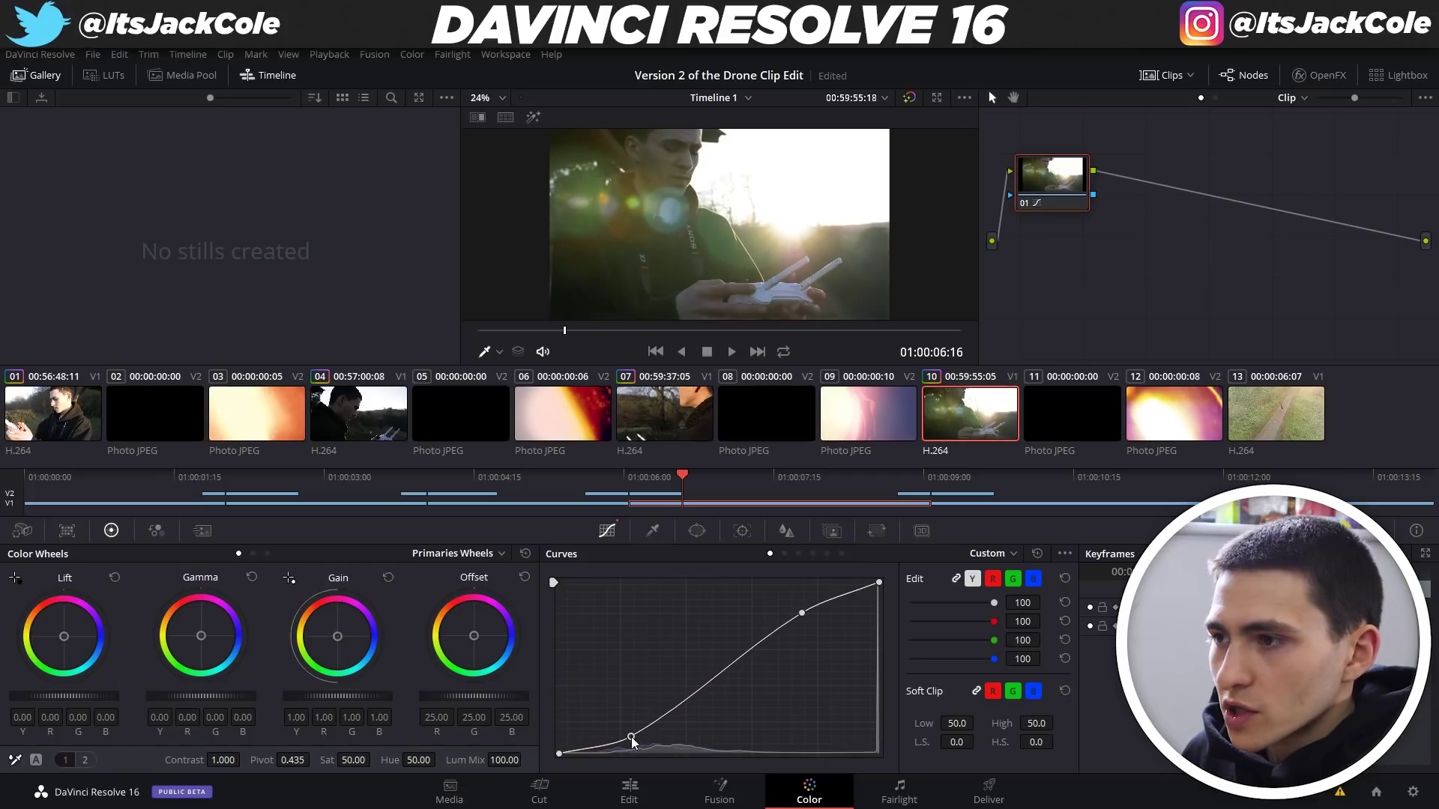
Step: Grade the drone clip, clip 13, with an S-curve that lifts the highlights and strongly deepens the shadows
left_click(995, 501)
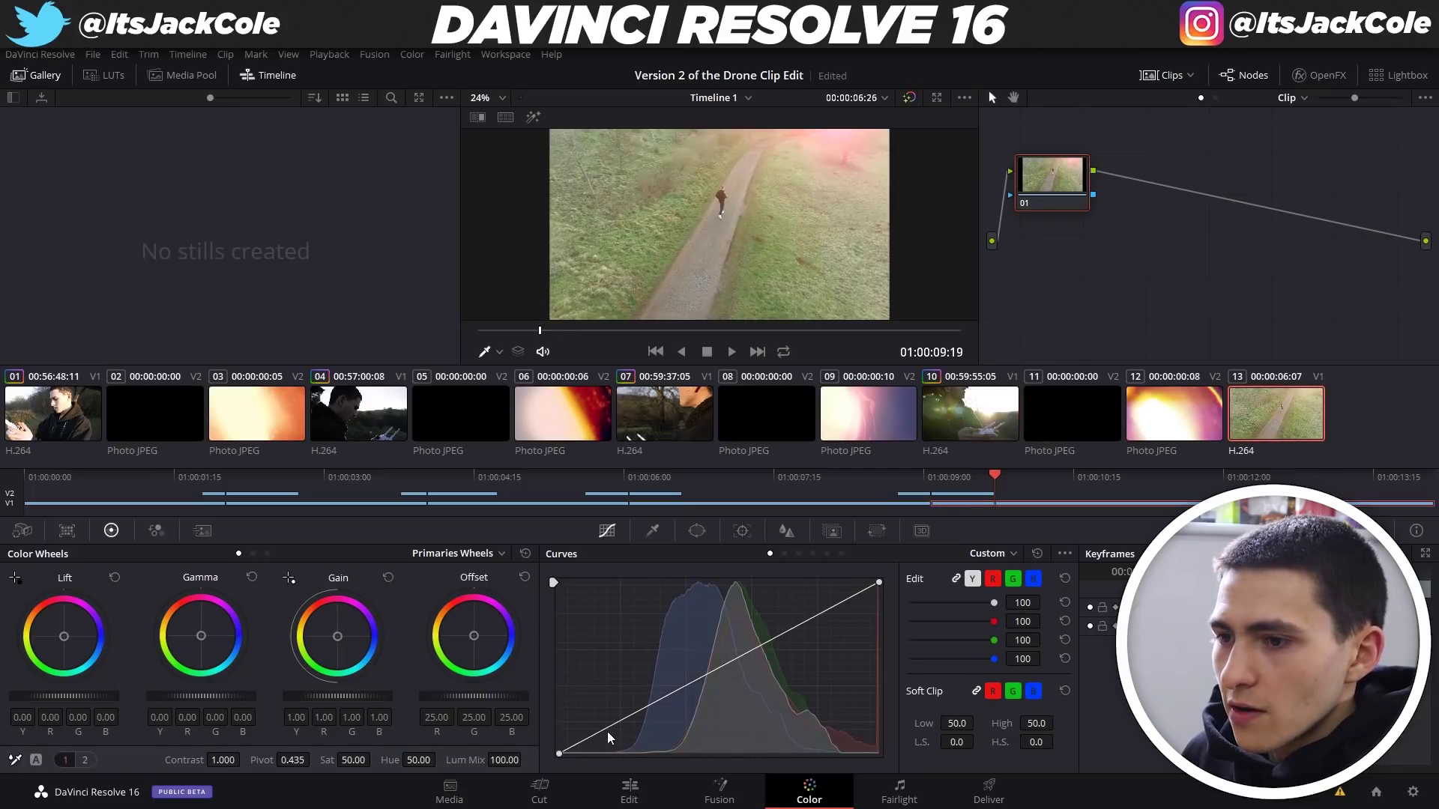
left_click_drag(620, 723, 632, 740)
left_click_drag(817, 631, 804, 618)
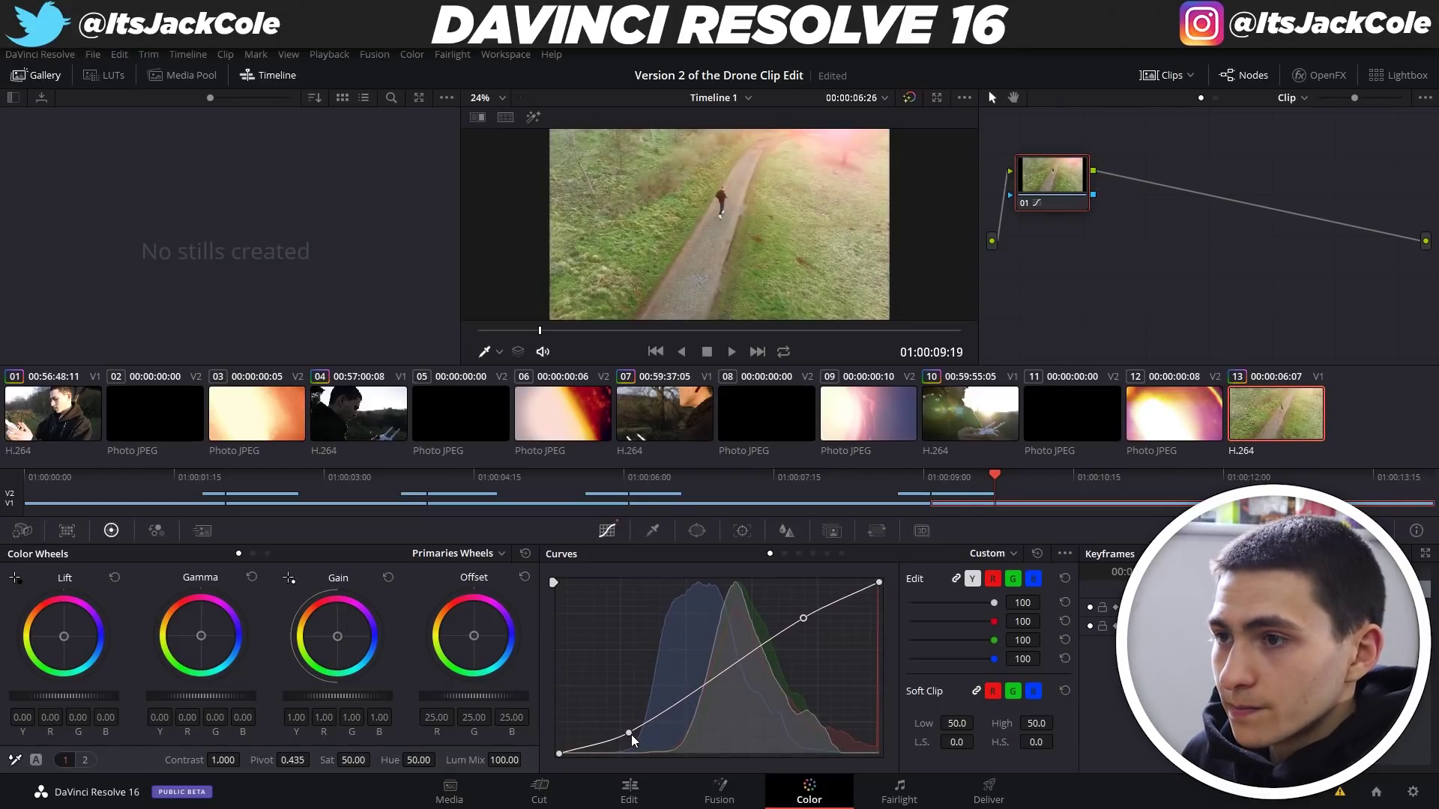
left_click_drag(626, 735, 637, 751)
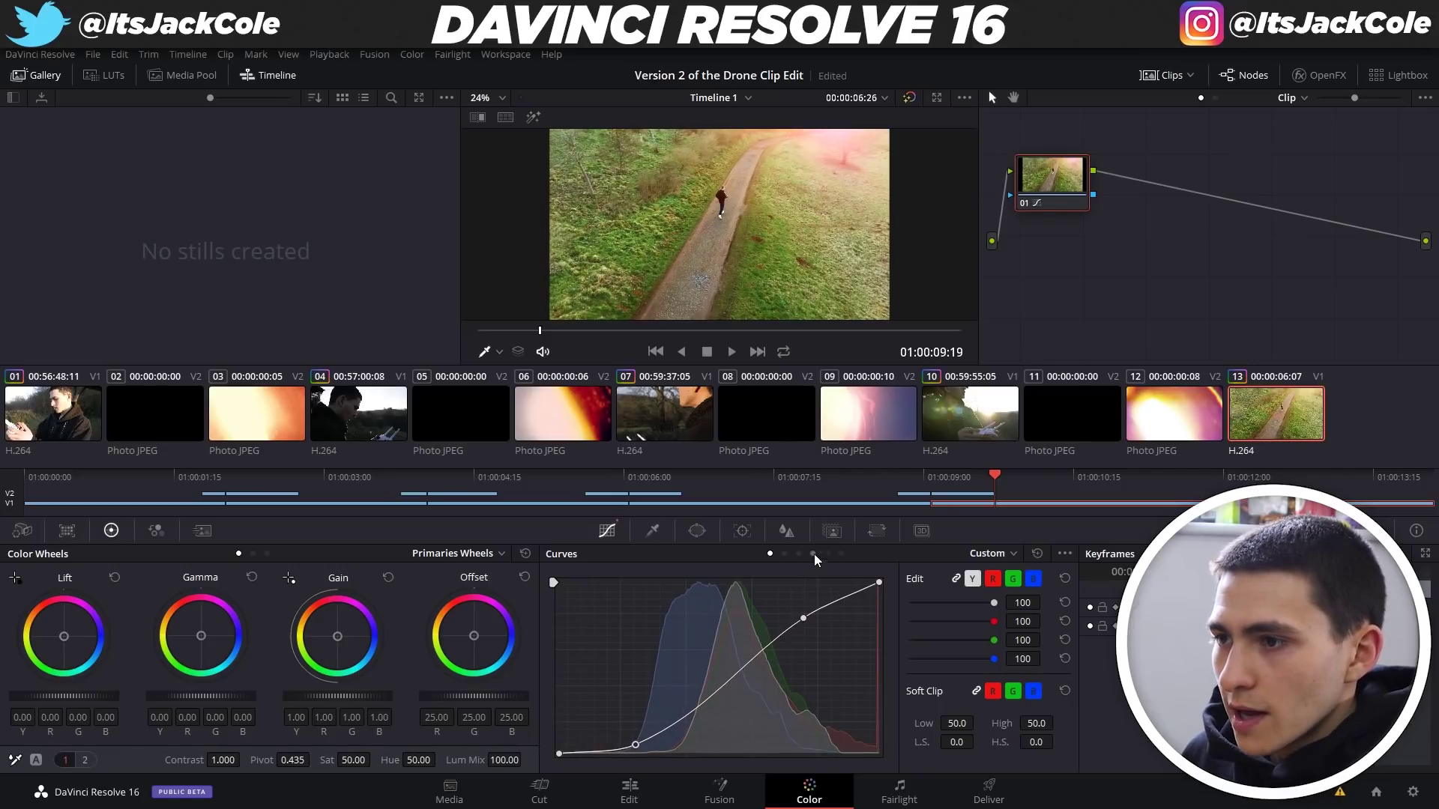
Step: Compare the grades of clips 10, 07 and 01 by viewing them one after another
left_click(967, 424)
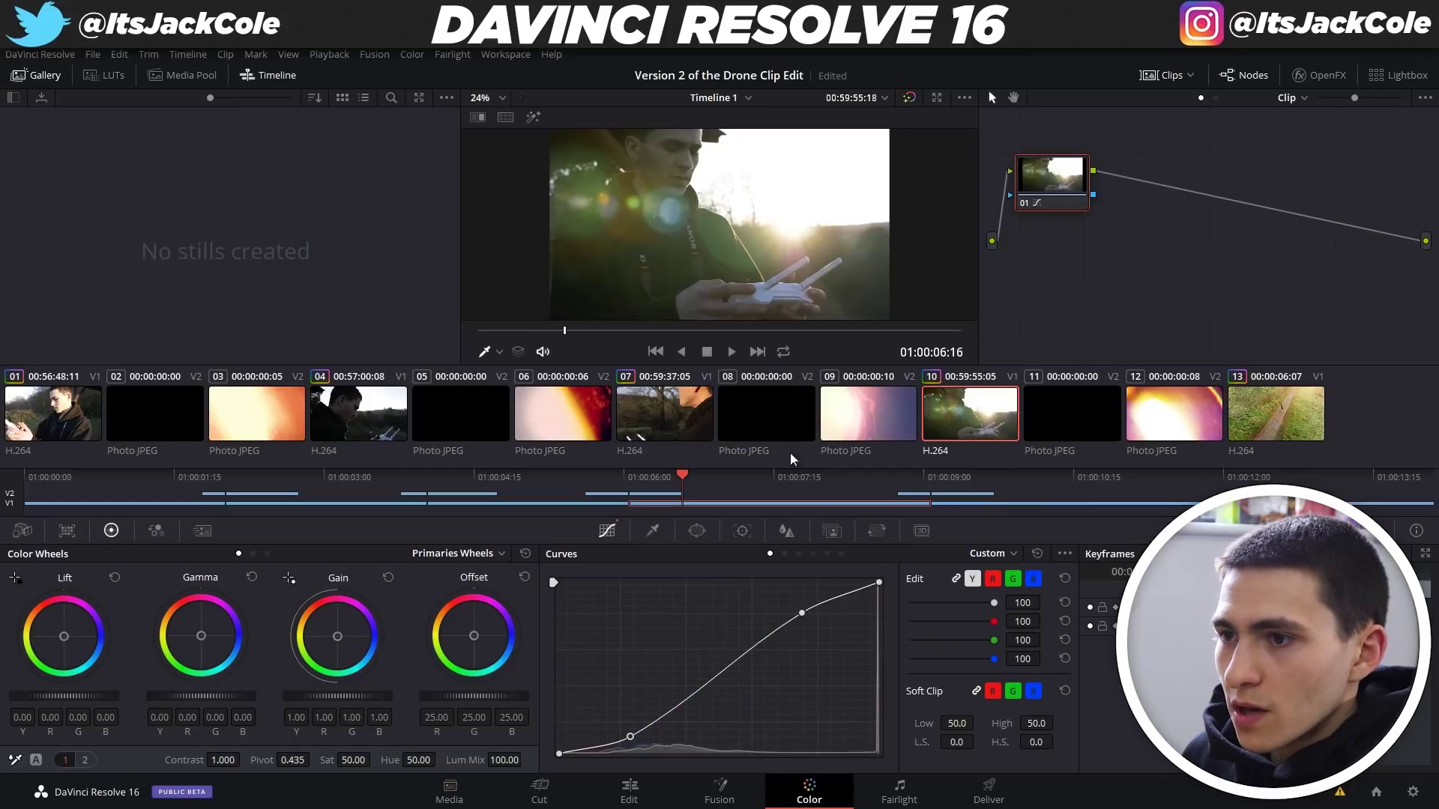
left_click(664, 416)
left_click(56, 418)
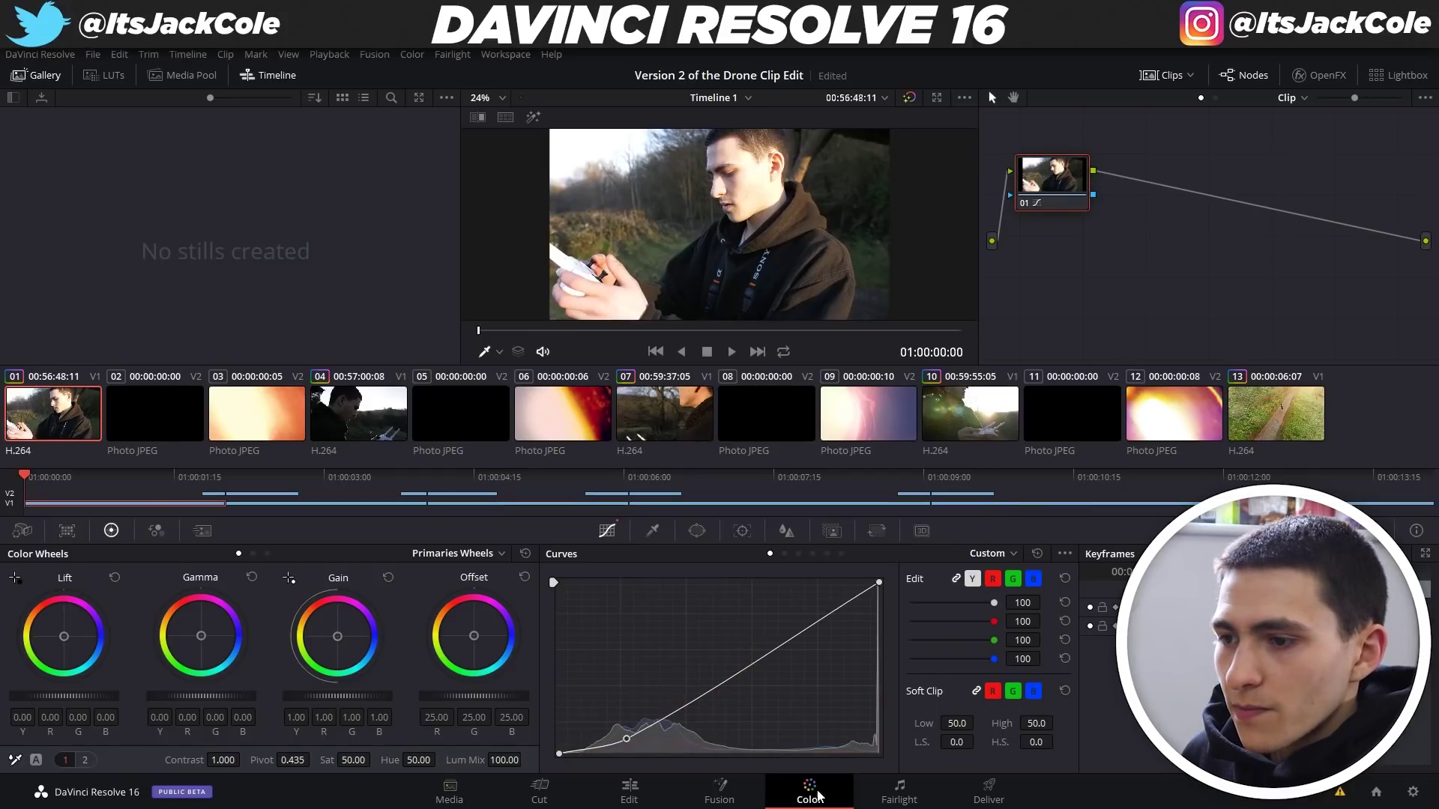
Step: Return to the Edit page, play the whole graded timeline from its start, and bring the playhead back to the start
left_click(632, 793)
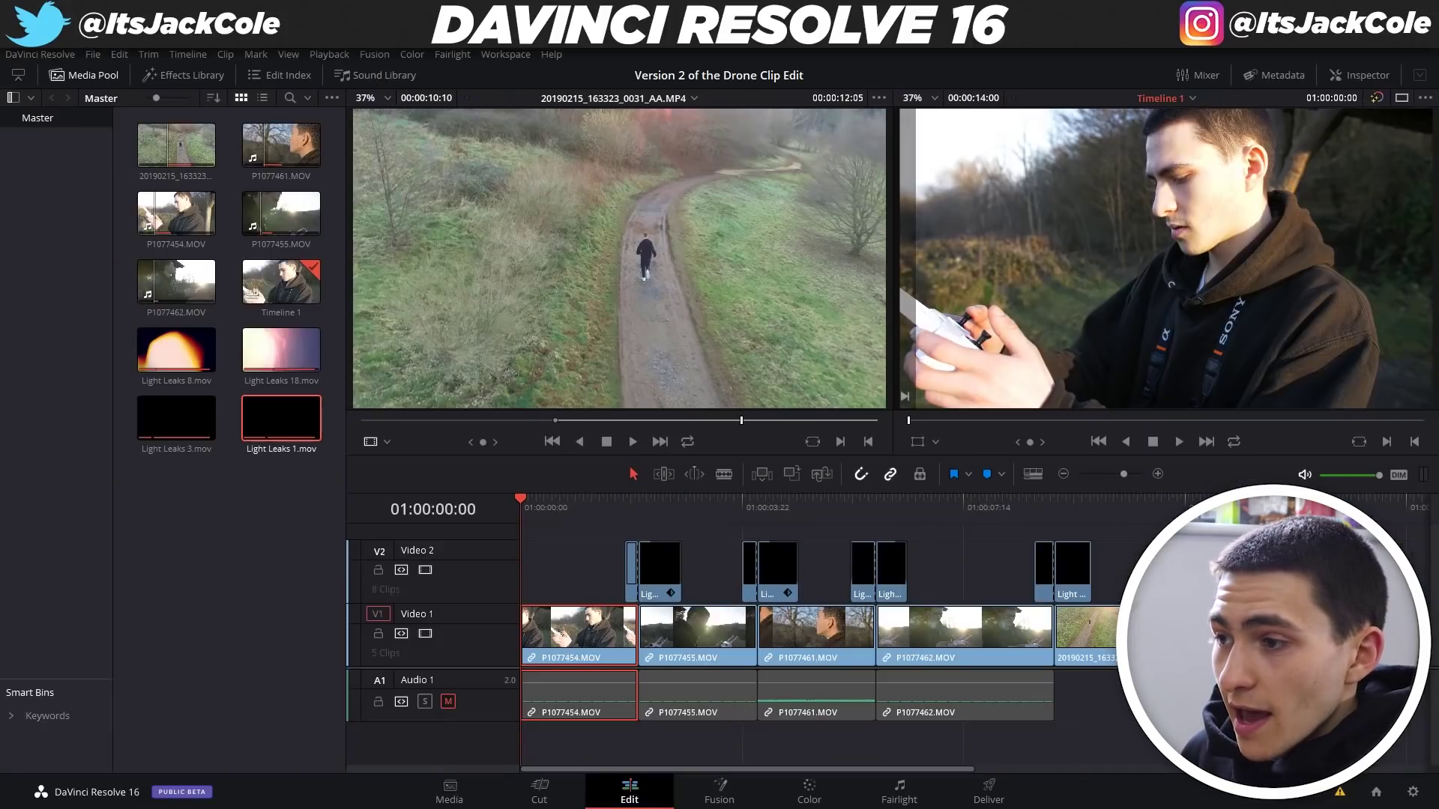
key("End")
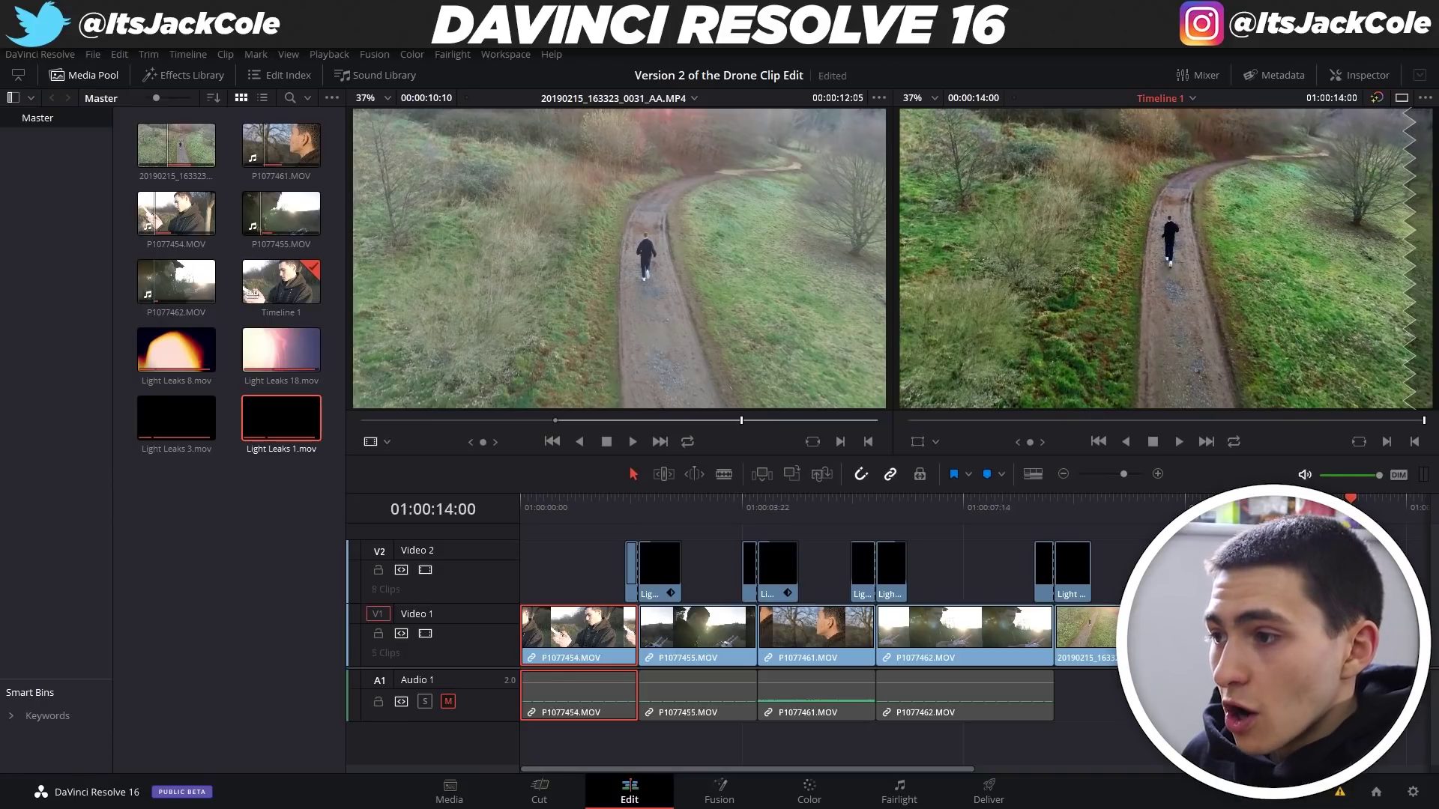
left_click_drag(1138, 501, 1092, 501)
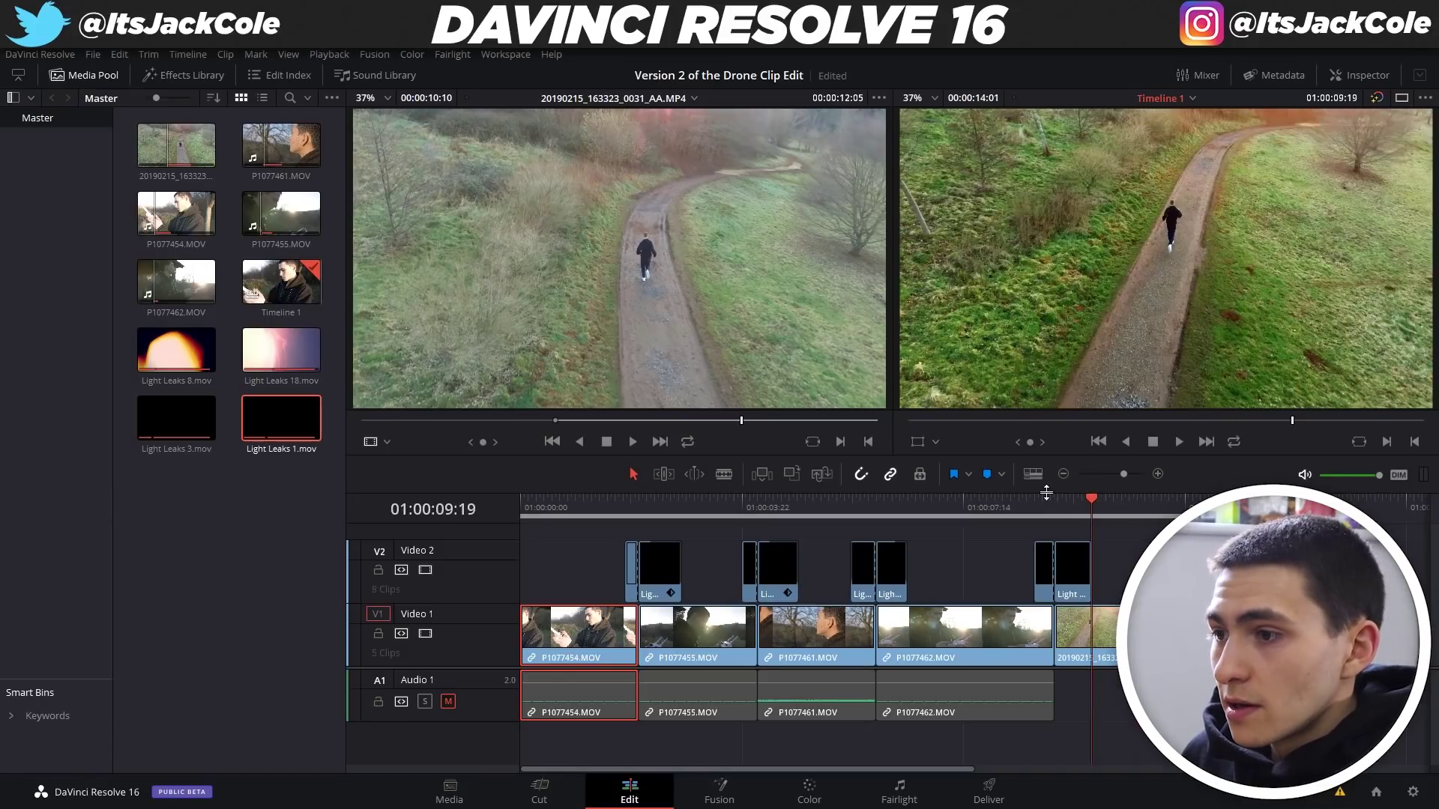
left_click(1055, 500)
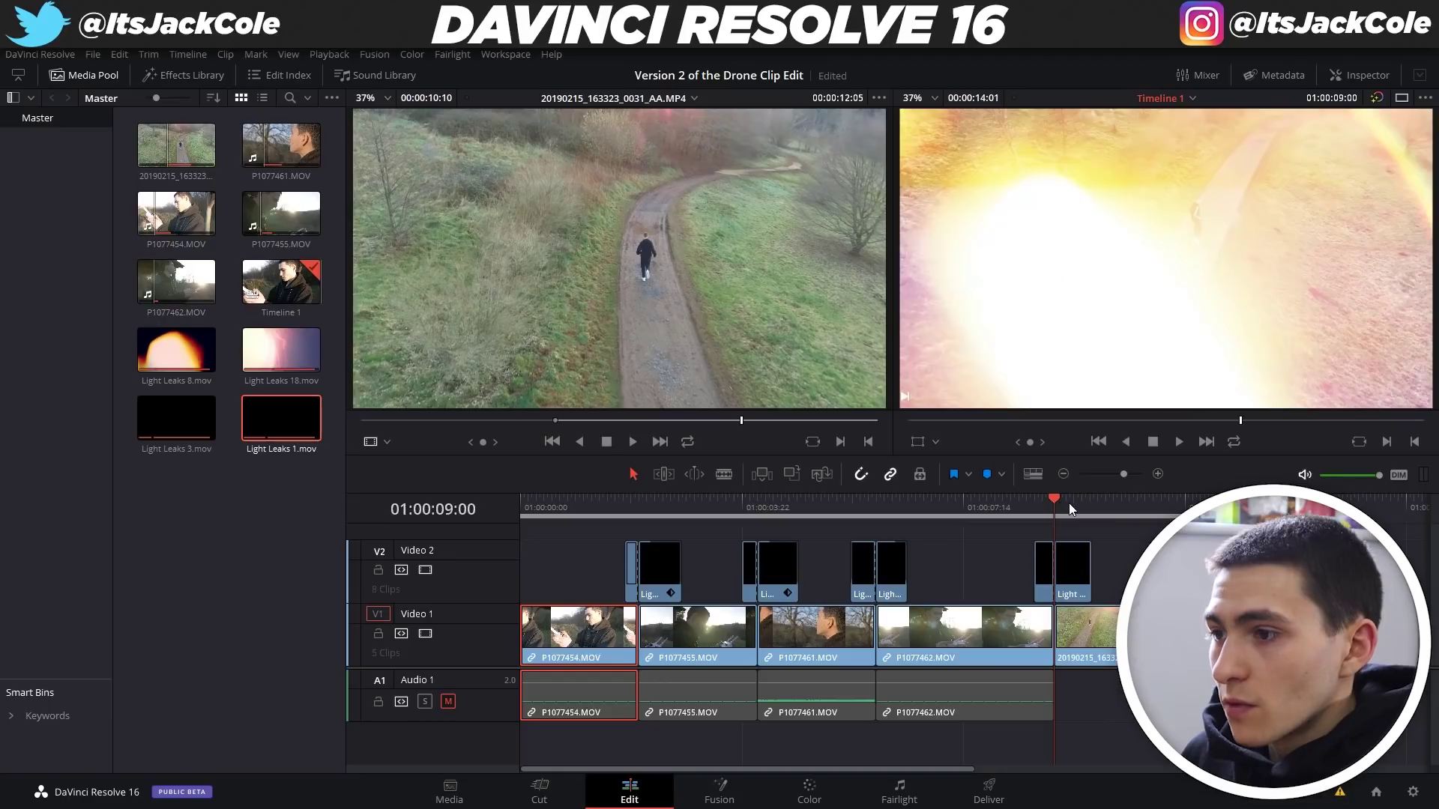
key("Home")
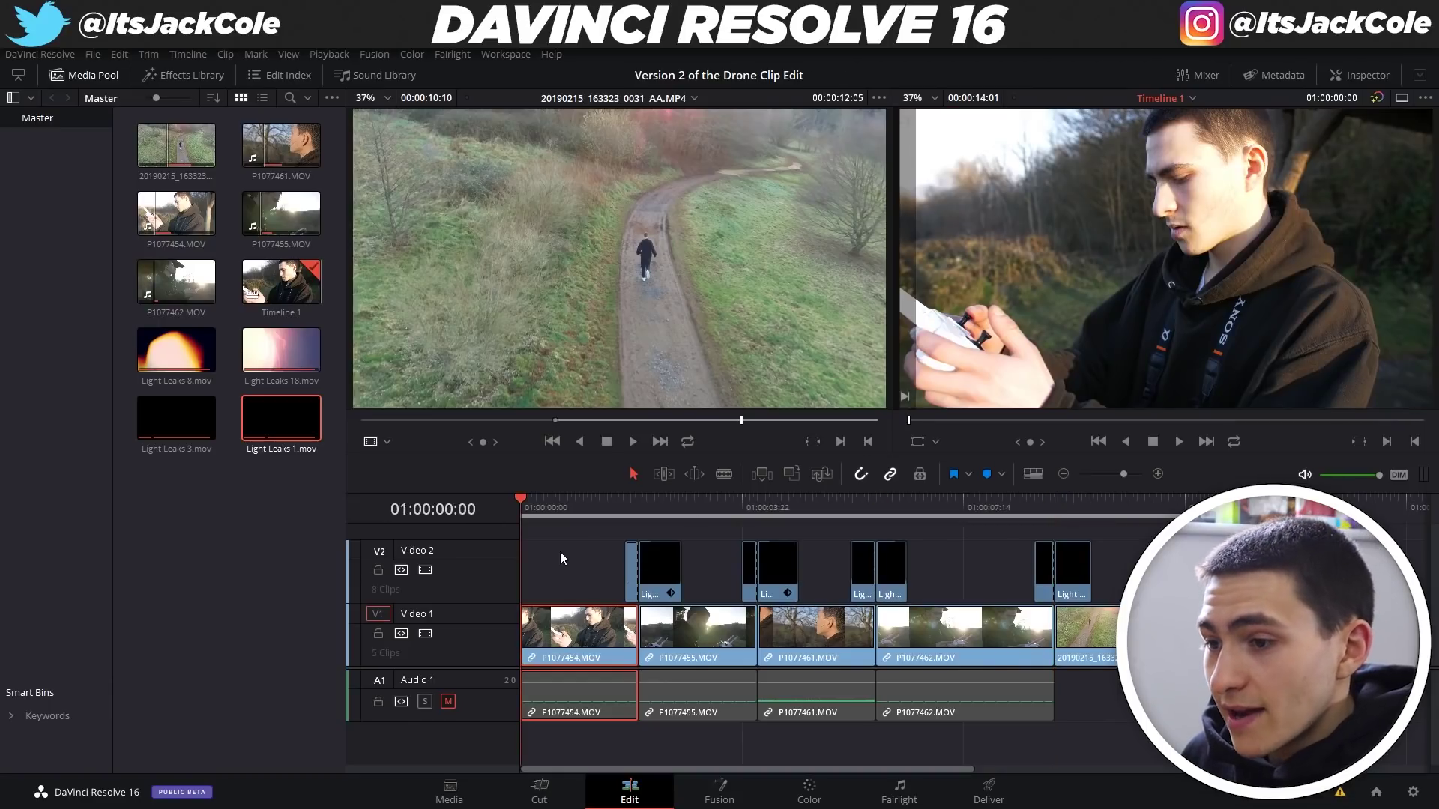
left_click(1063, 475)
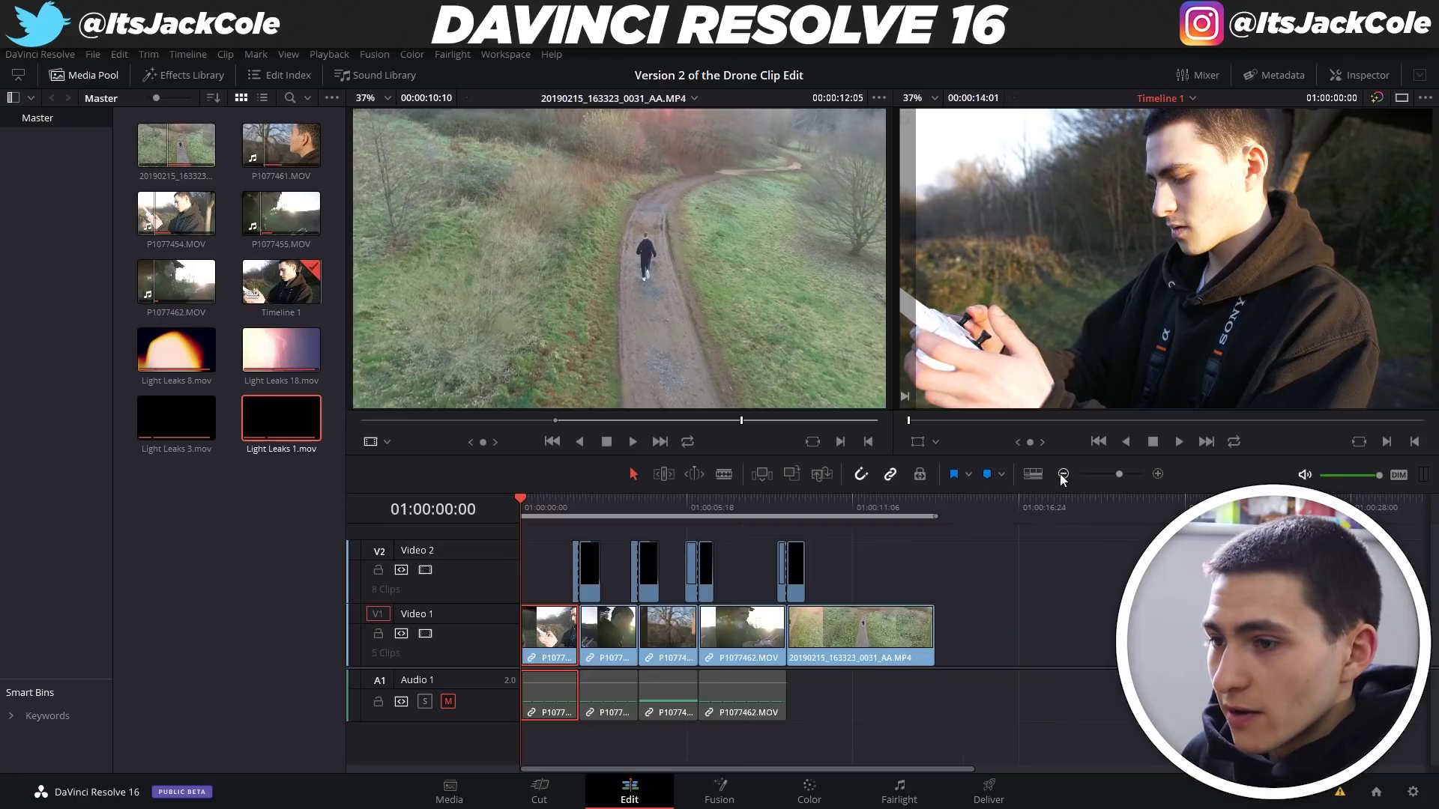
key("space")
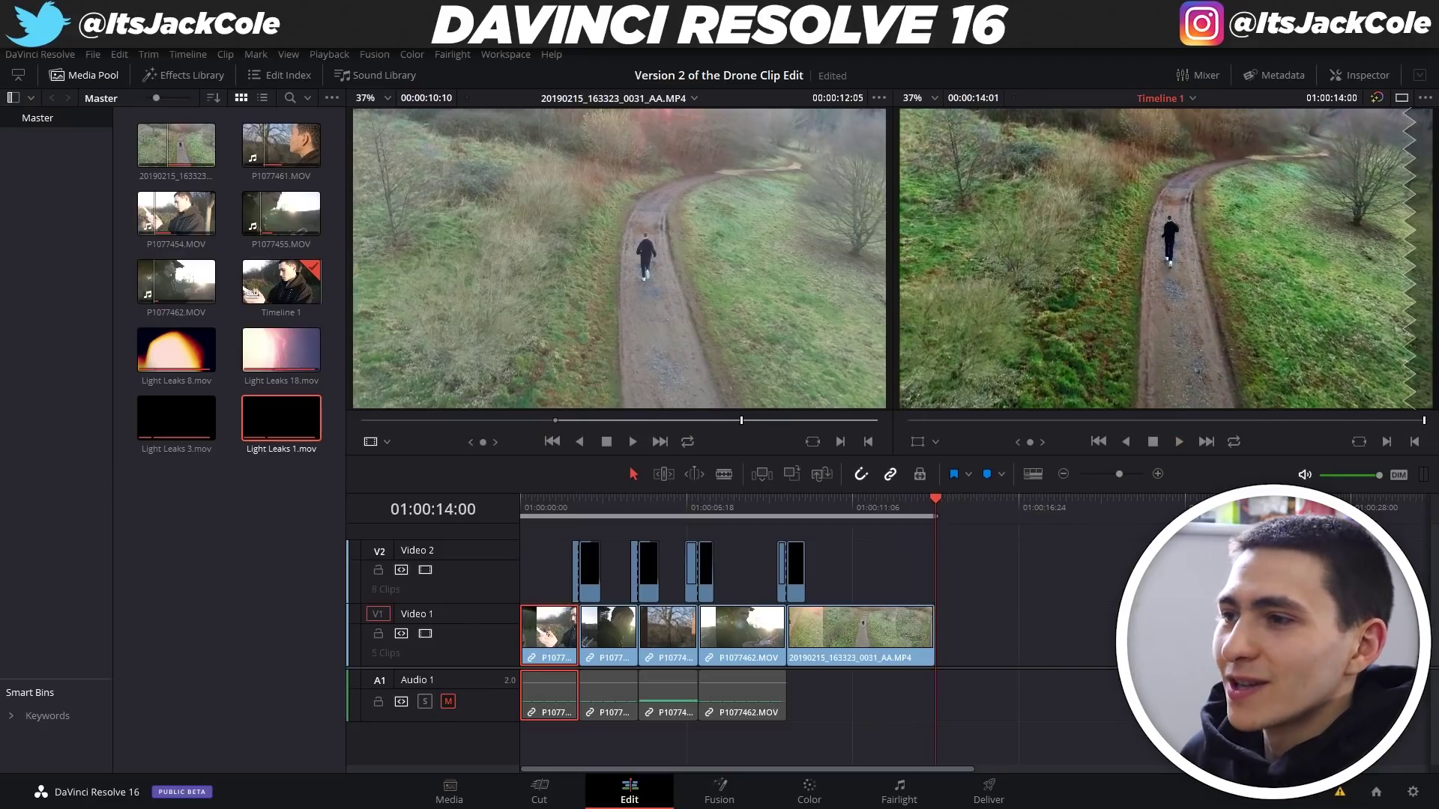
left_click_drag(895, 505, 442, 534)
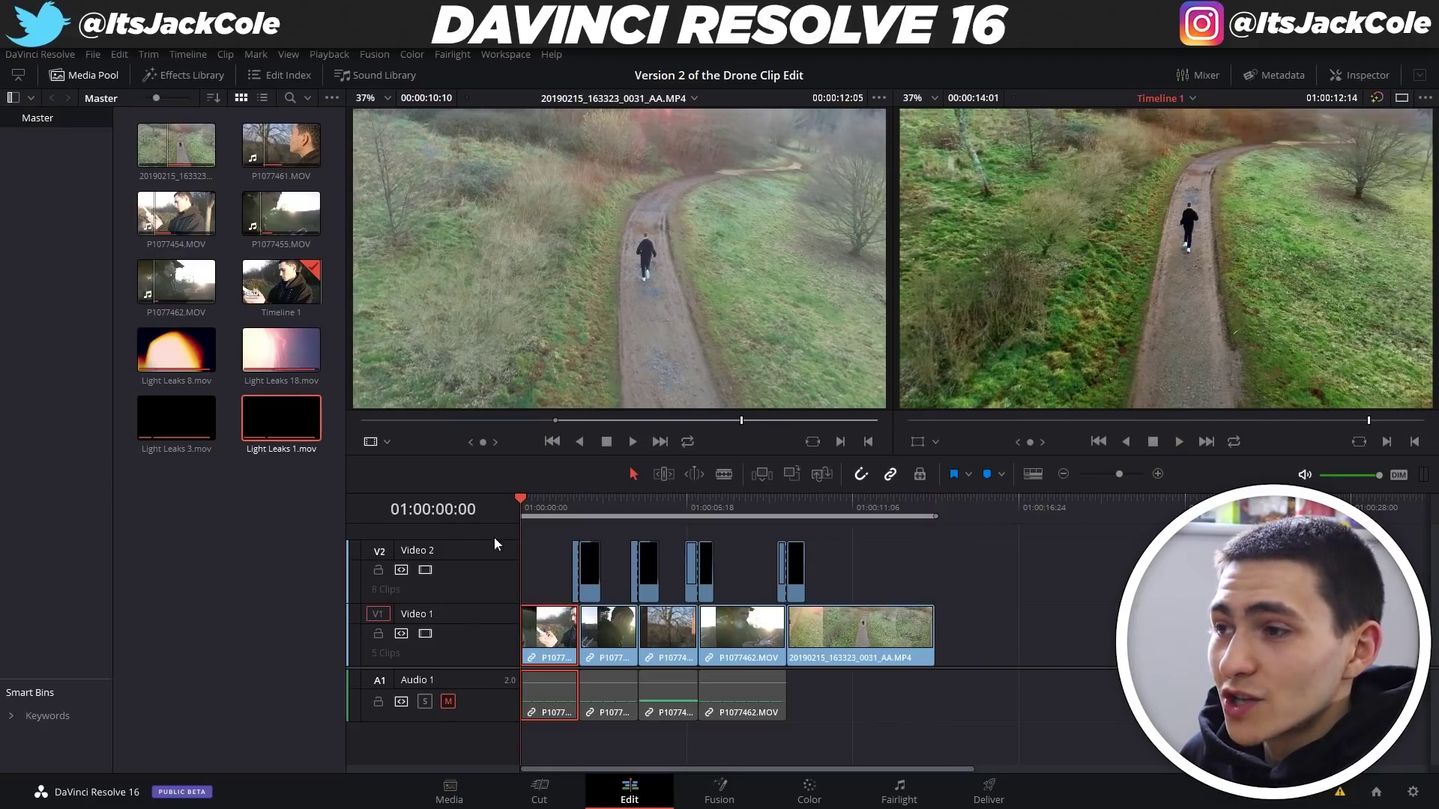
Step: Open the Deliver page and name the render file DRONE SEQUENCE 2
left_click(988, 794)
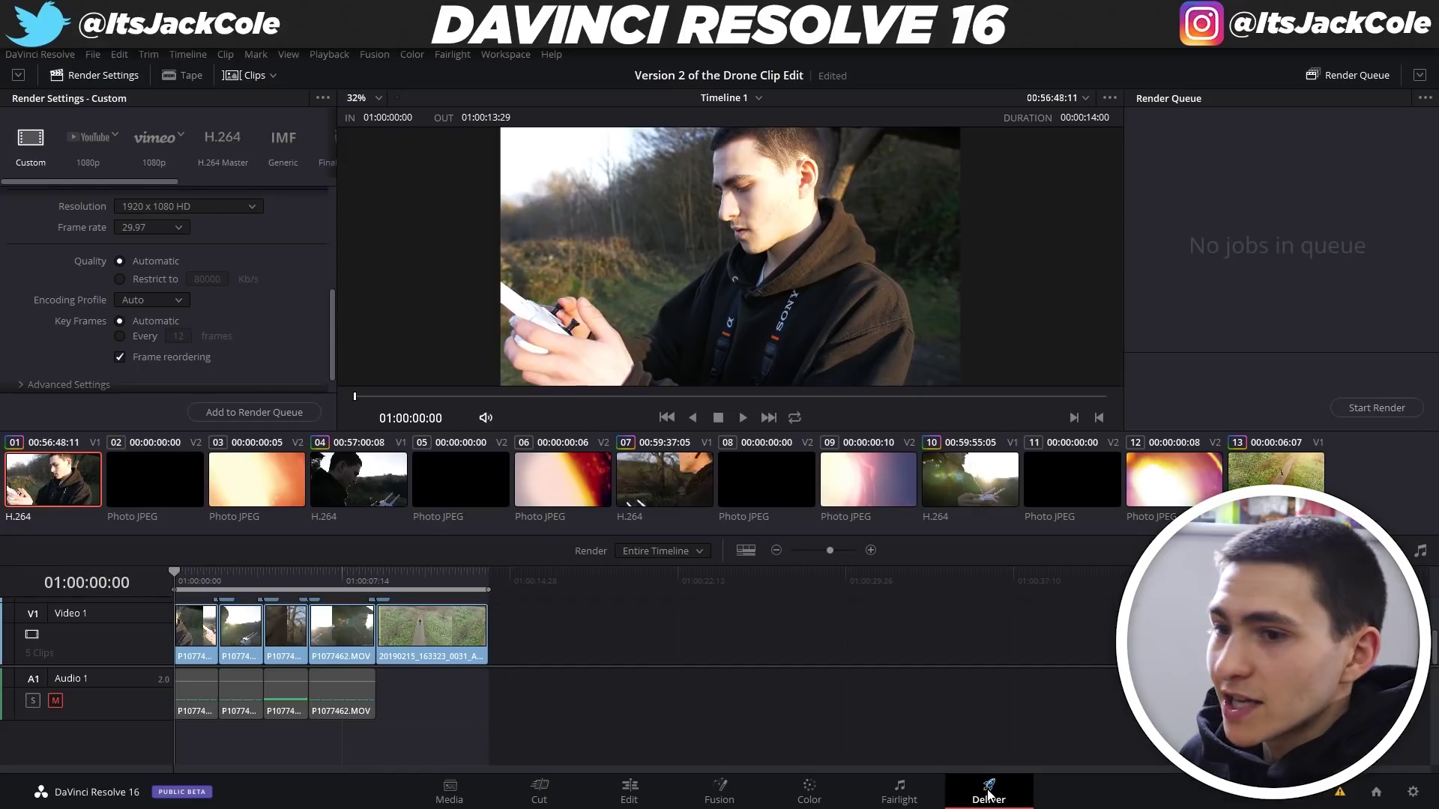
scroll(308, 260, "up", 6)
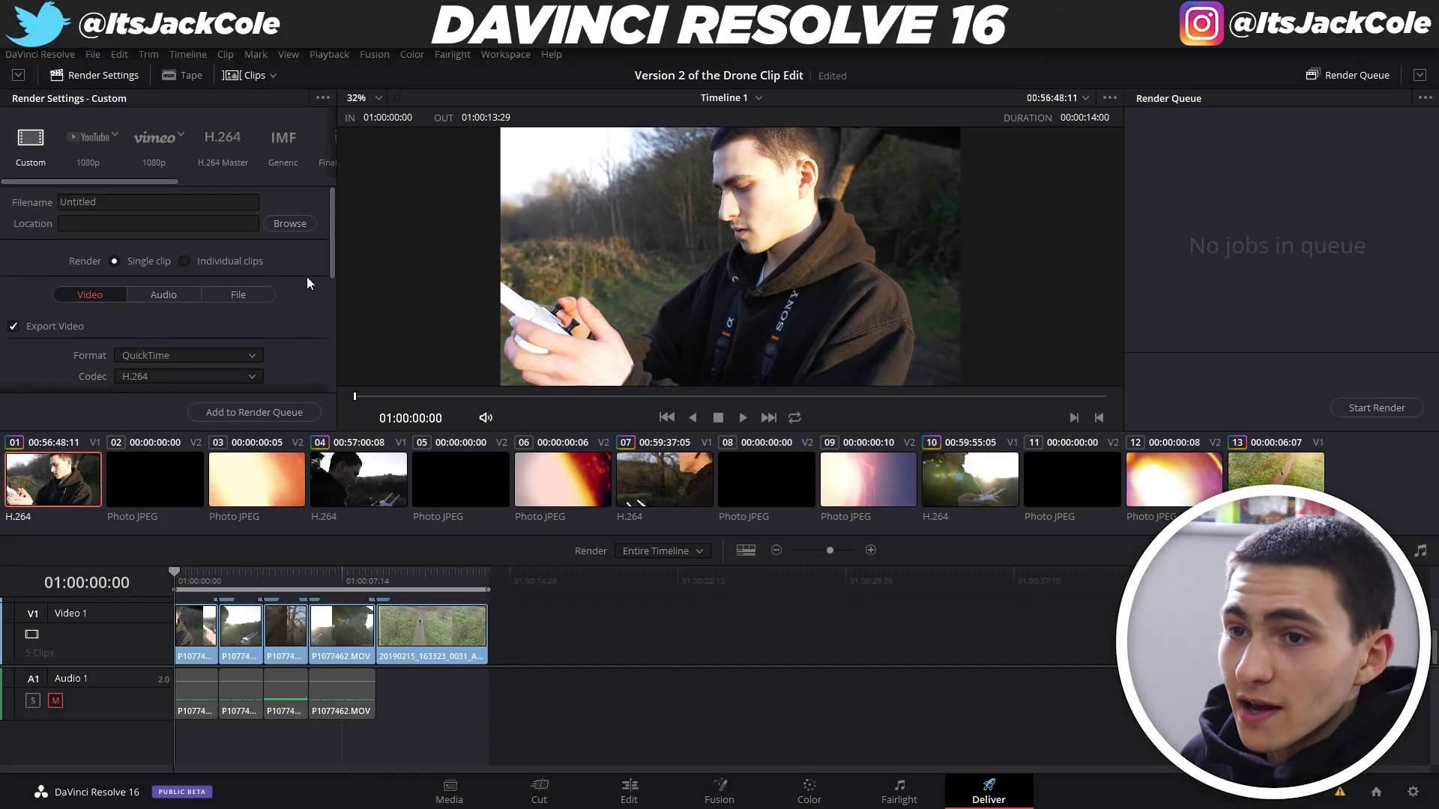
double_click(138, 201)
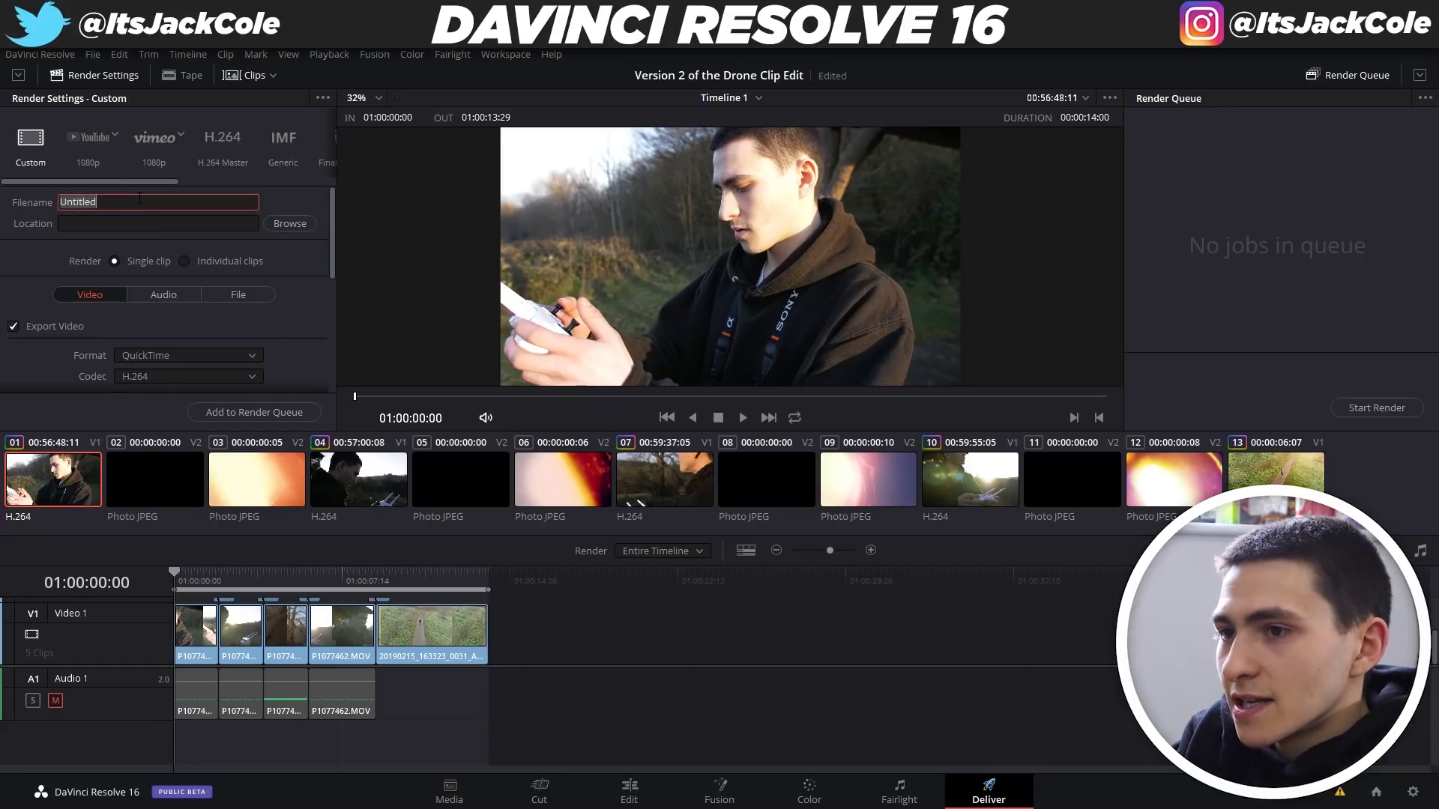
type("DRONE SEQUENCE 2")
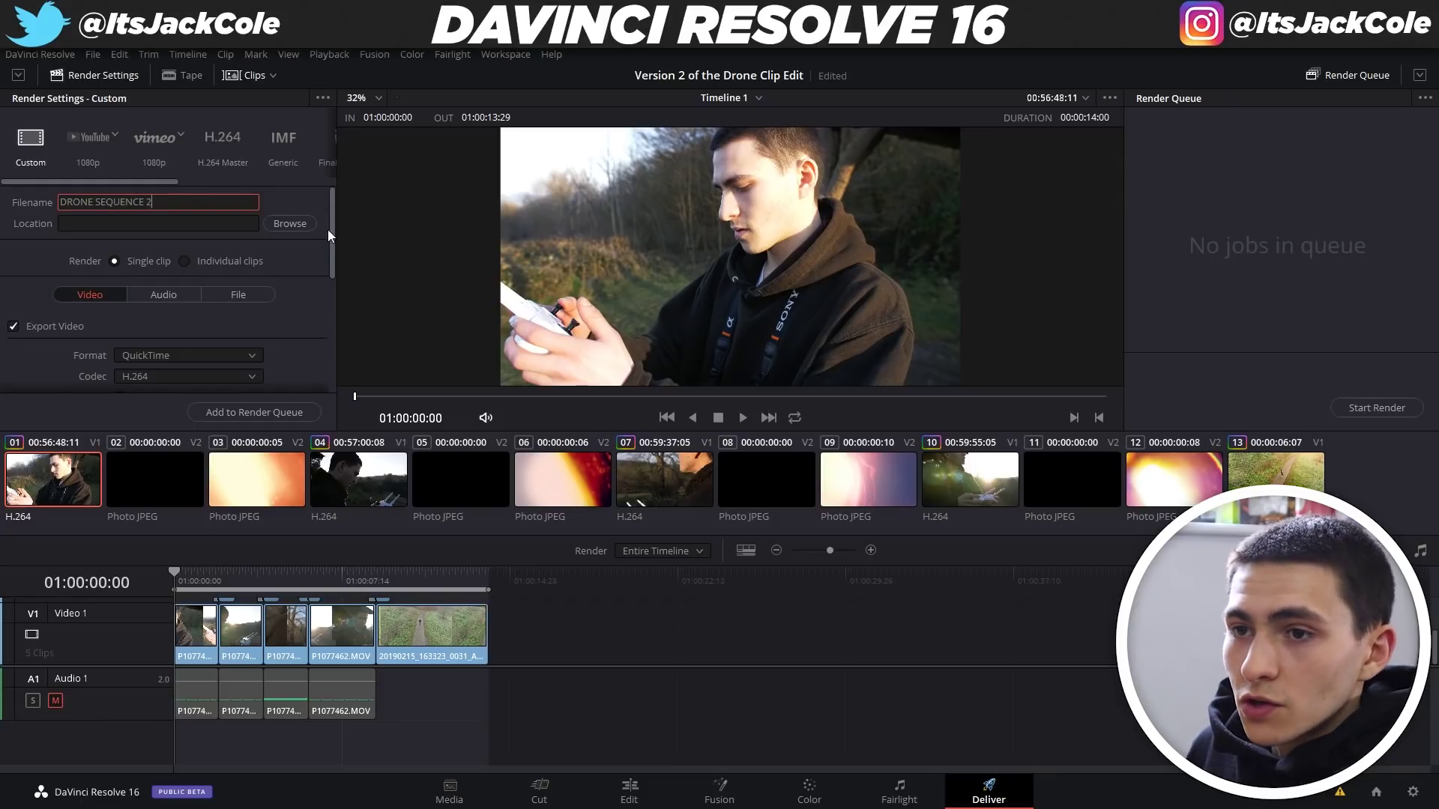
Step: Look through the render settings and set the output location to the YouTube Videos folder in Record Drive on Data (D:)
left_click_drag(329, 255, 322, 374)
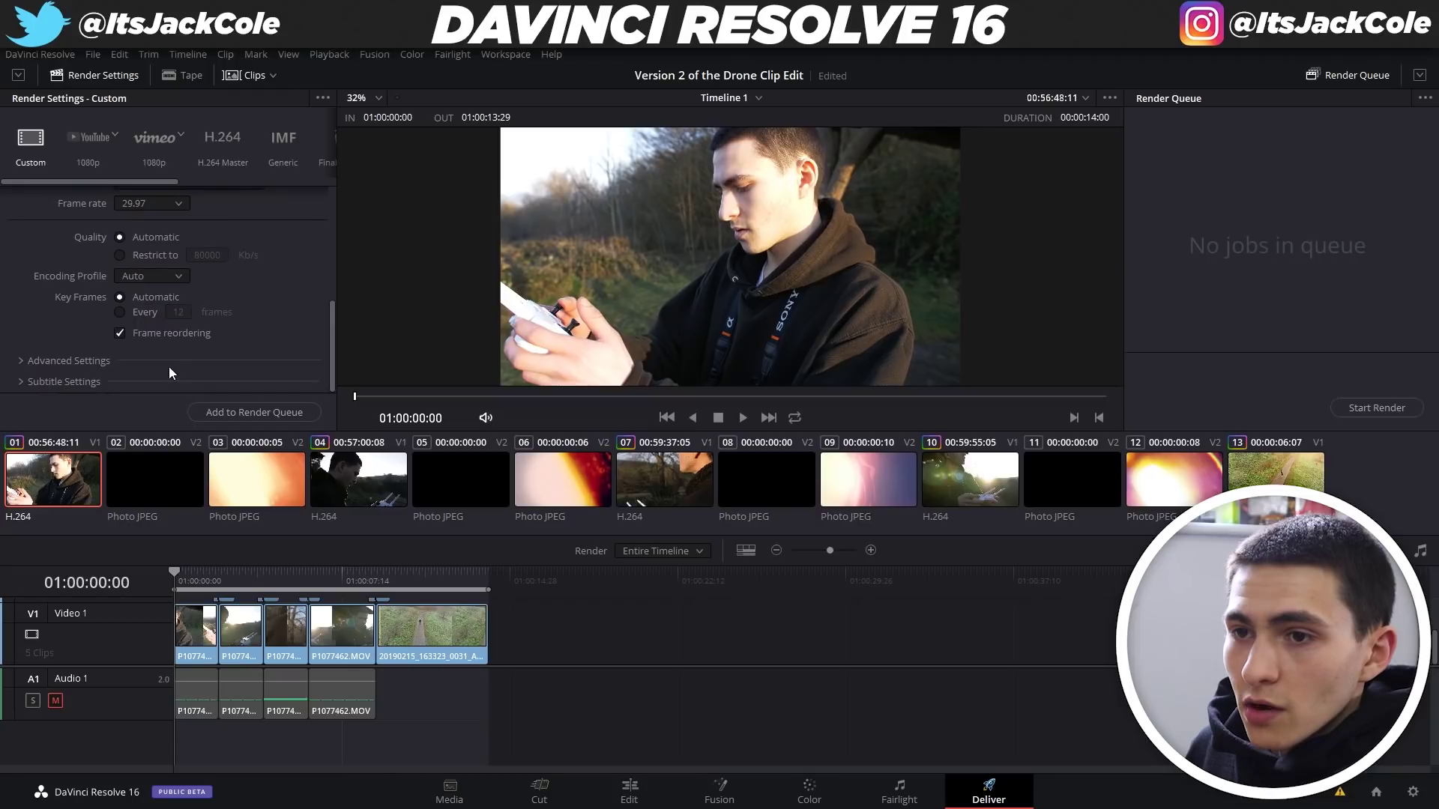
scroll(253, 350, "up", 6)
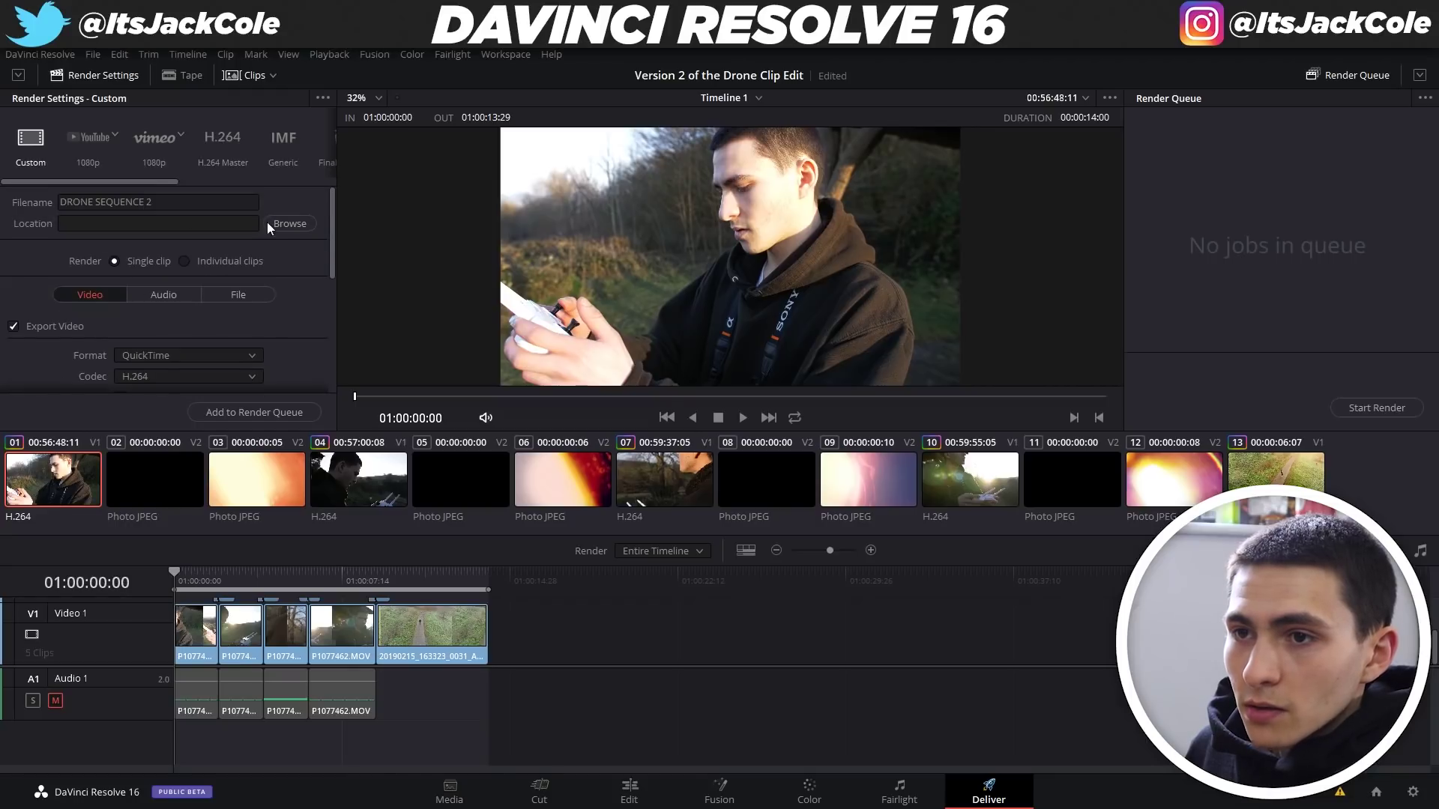
left_click(292, 224)
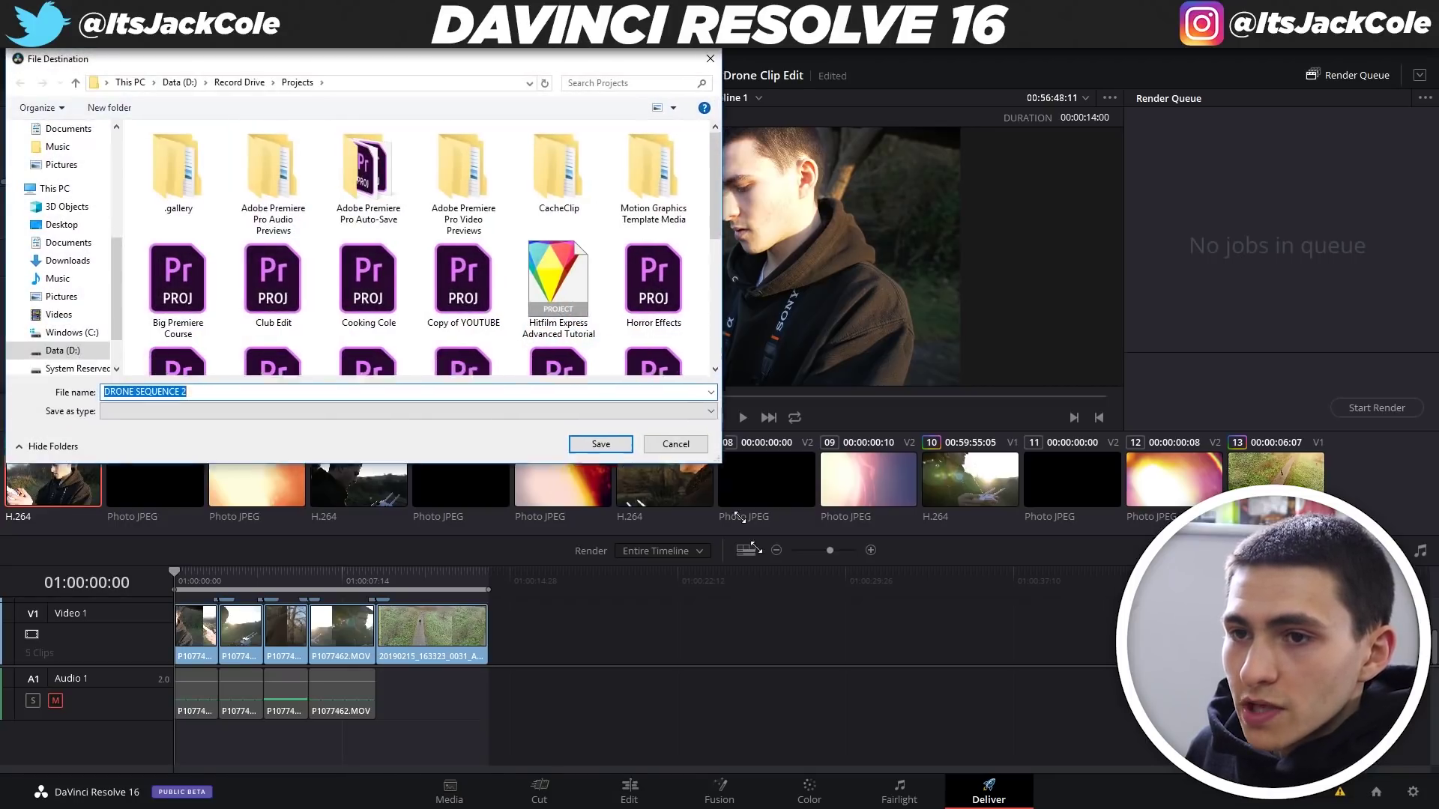
left_click_drag(736, 516, 827, 644)
left_click(54, 308)
double_click(447, 326)
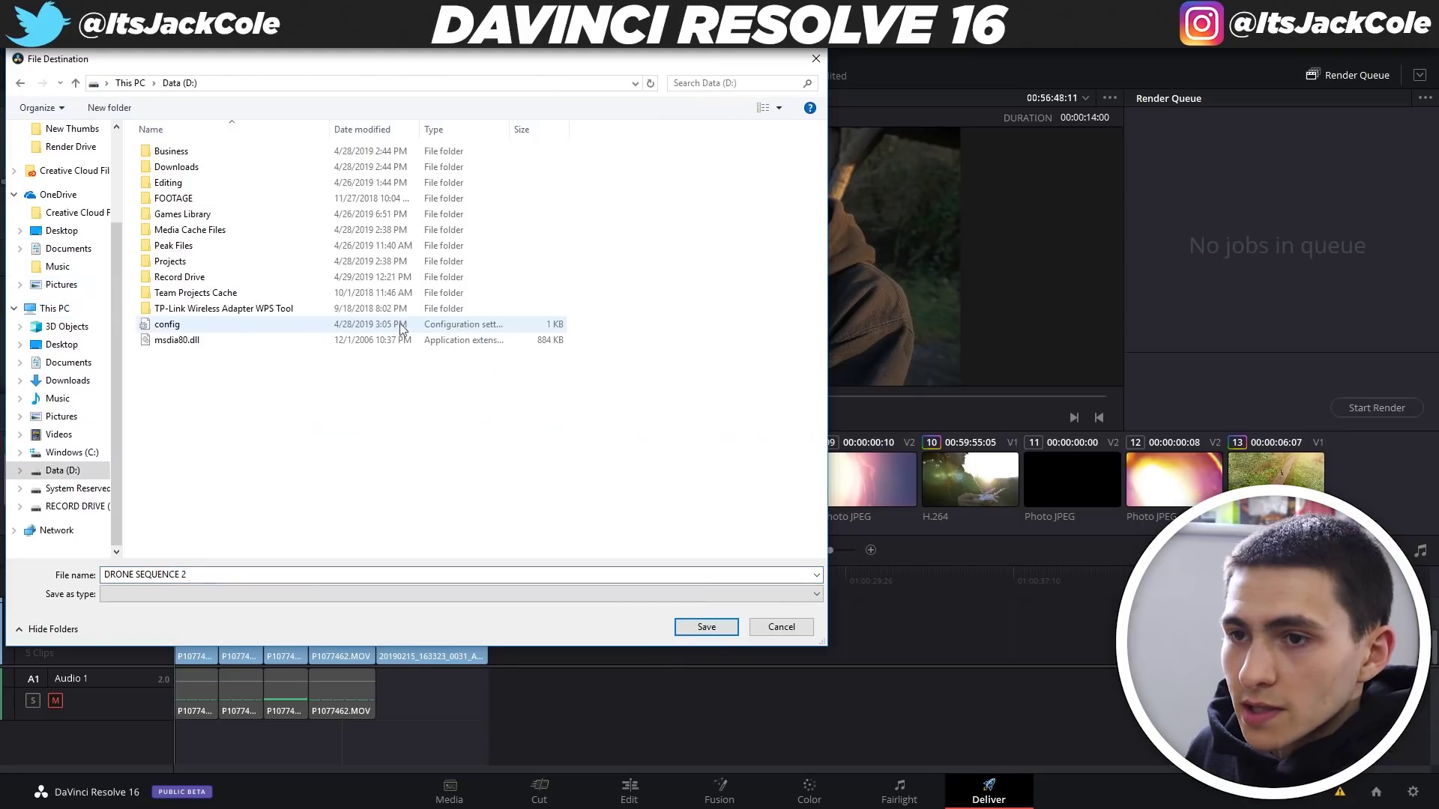
double_click(442, 278)
left_click(754, 237)
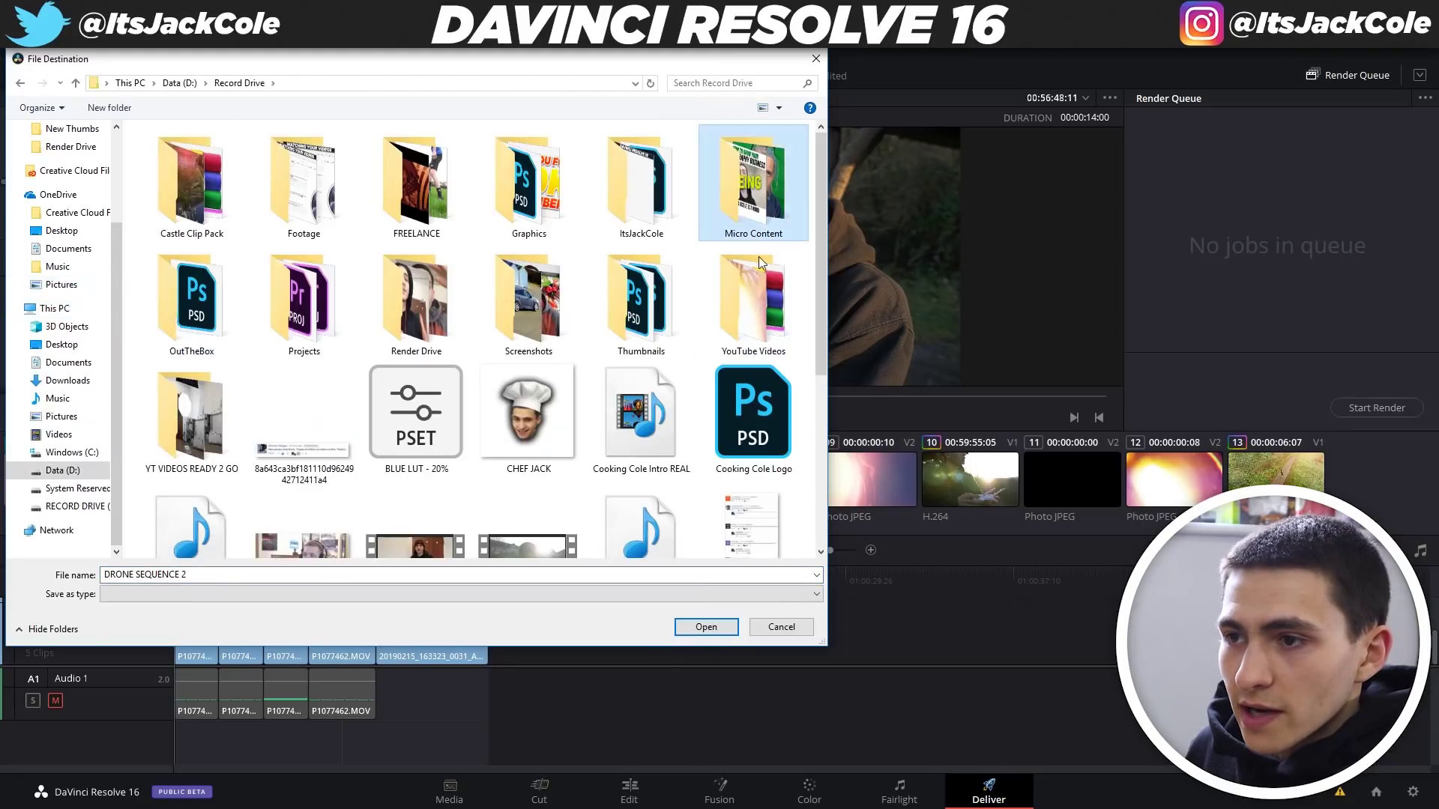
double_click(753, 300)
left_click(708, 627)
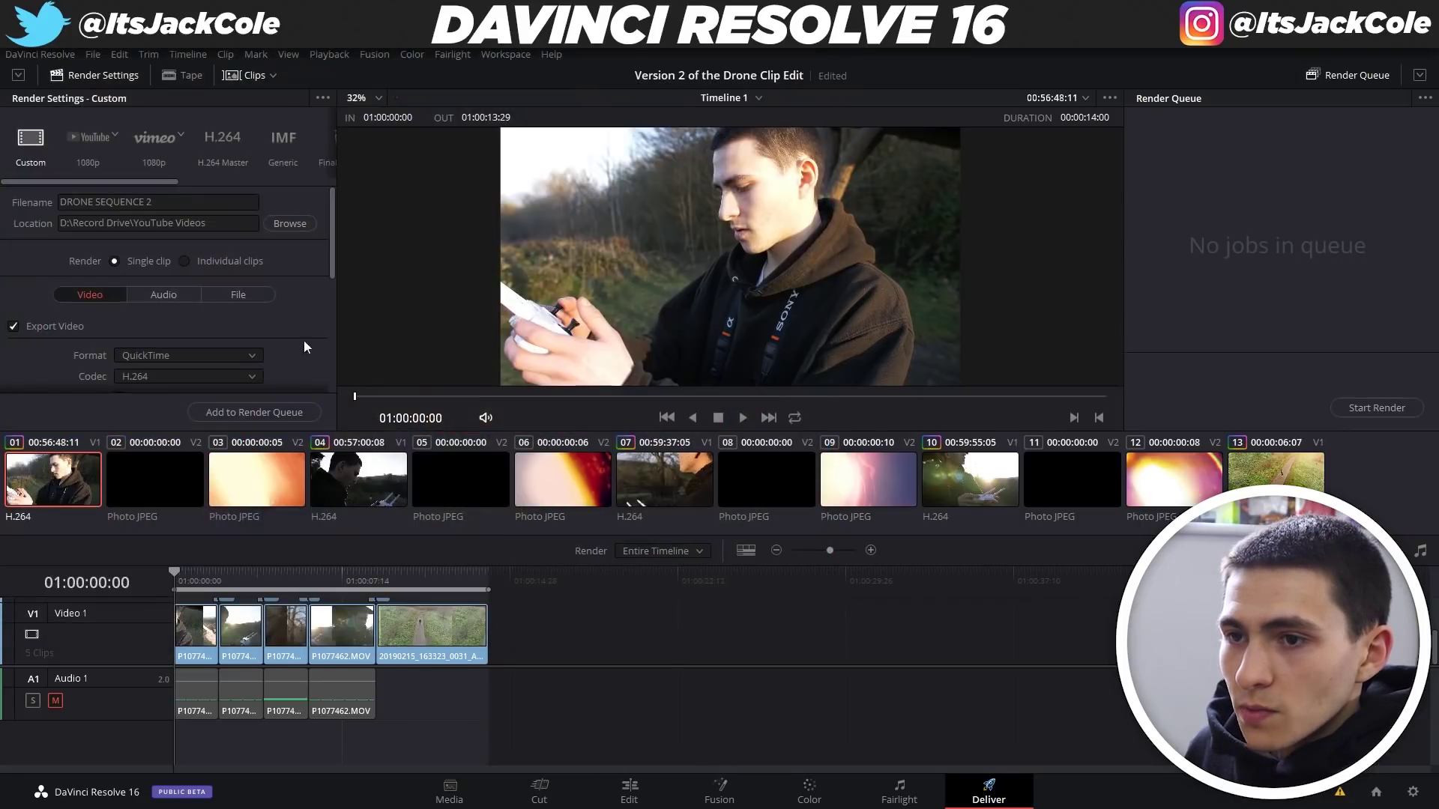
Step: Add the DRONE SEQUENCE 2 render job to the queue and start rendering it
left_click(272, 414)
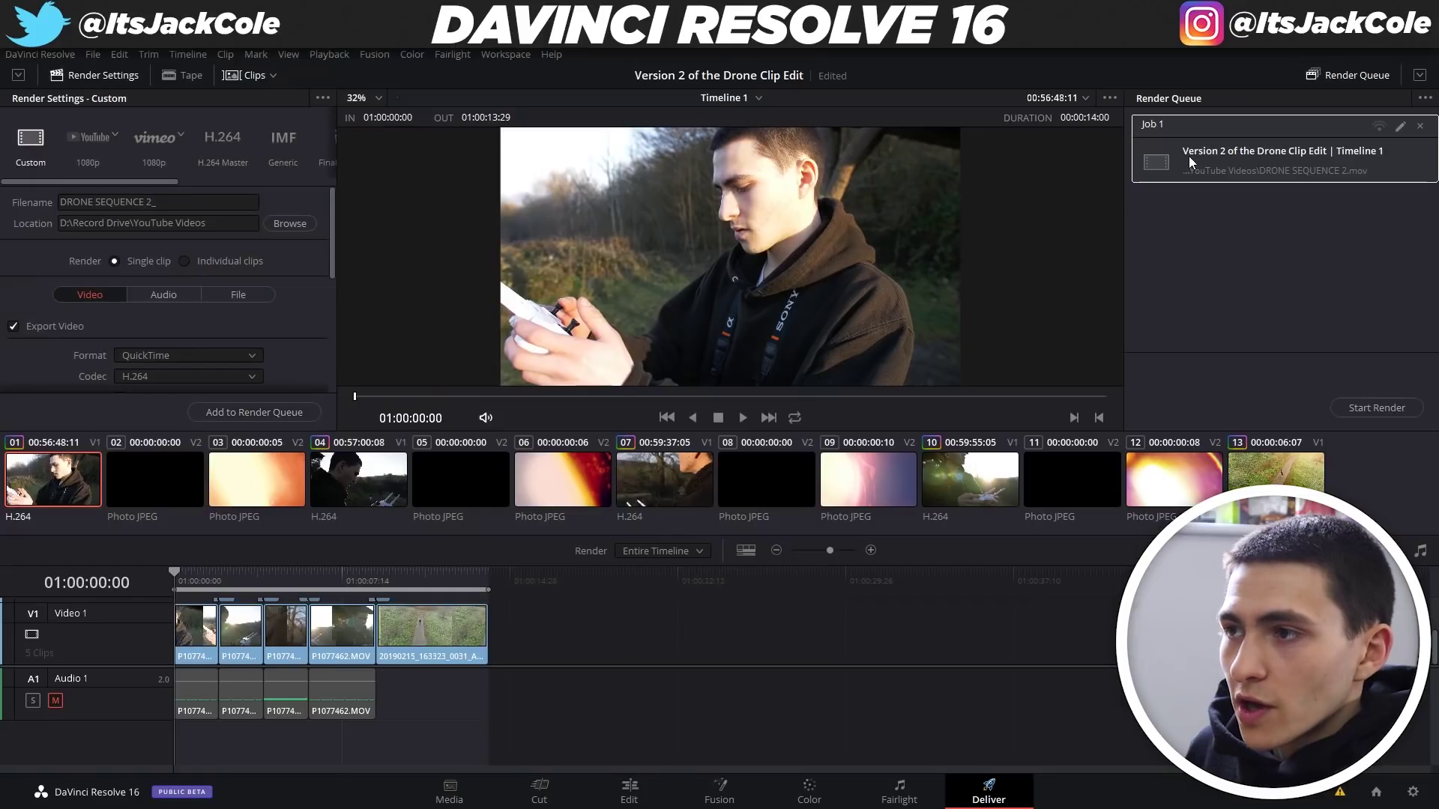
left_click(1376, 407)
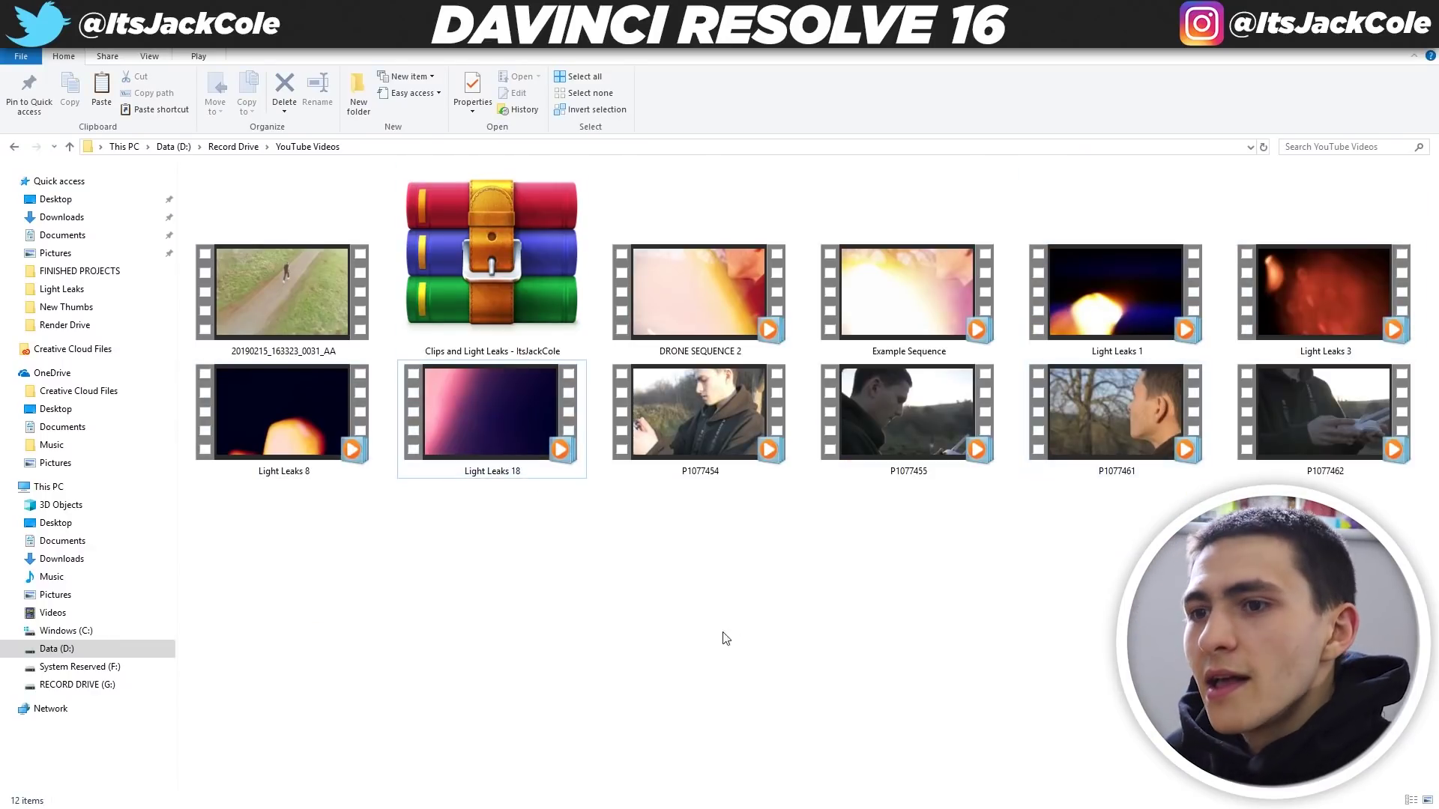
Step: Play the rendered DRONE SEQUENCE 2 video from the YouTube Videos folder in an enlarged player window, and close the player after watching
double_click(722, 272)
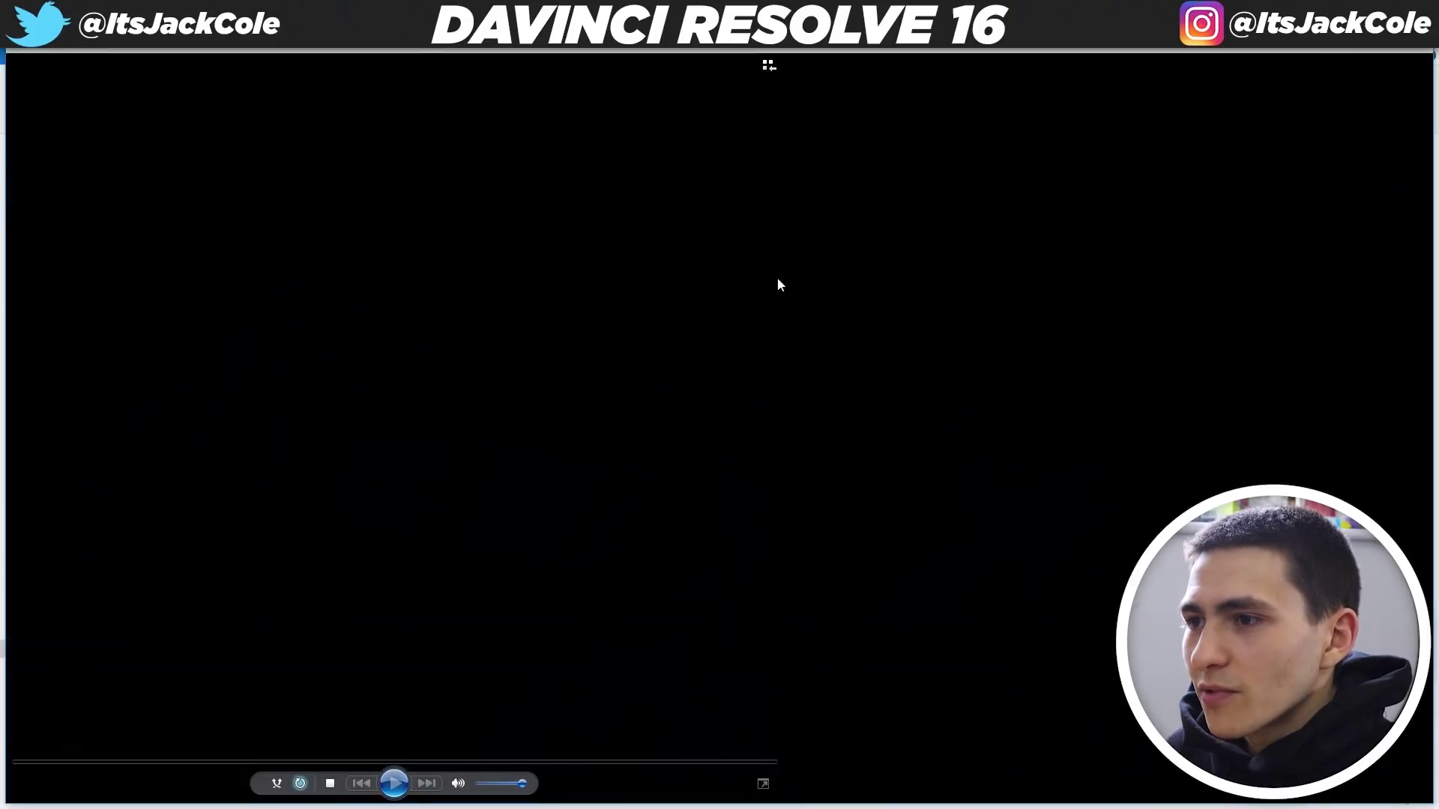
left_click_drag(778, 285, 1110, 225)
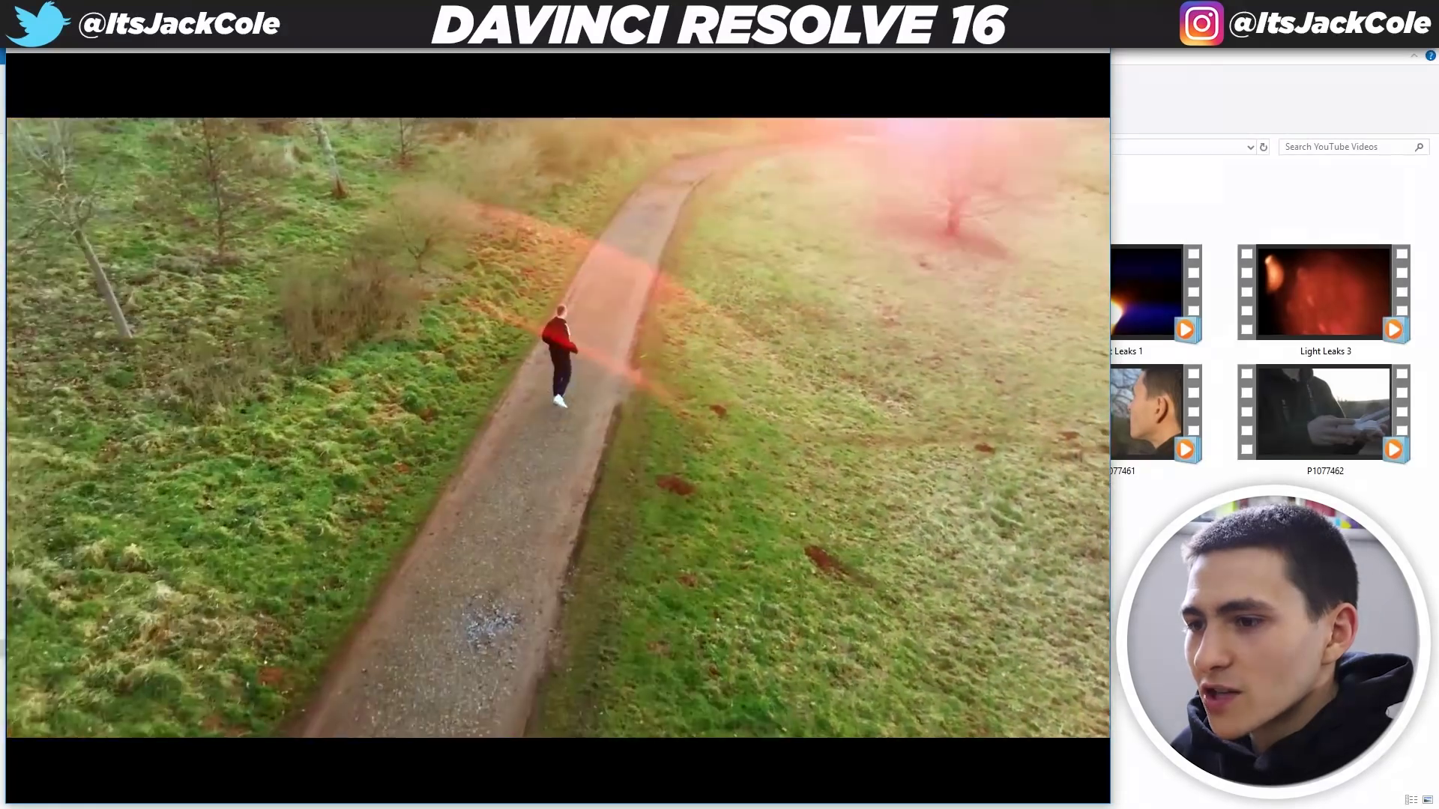
mouse_move(675, 769)
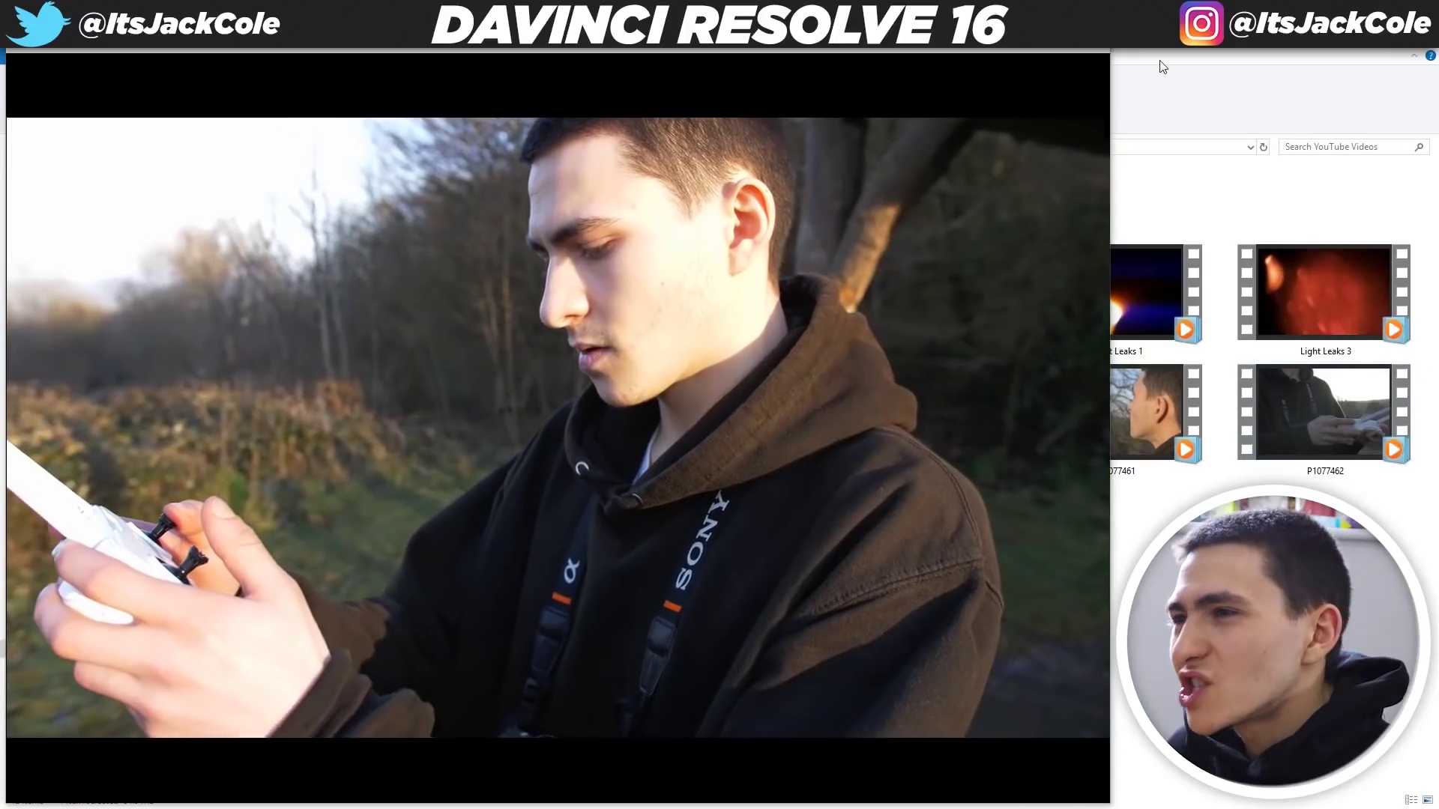
key("Escape")
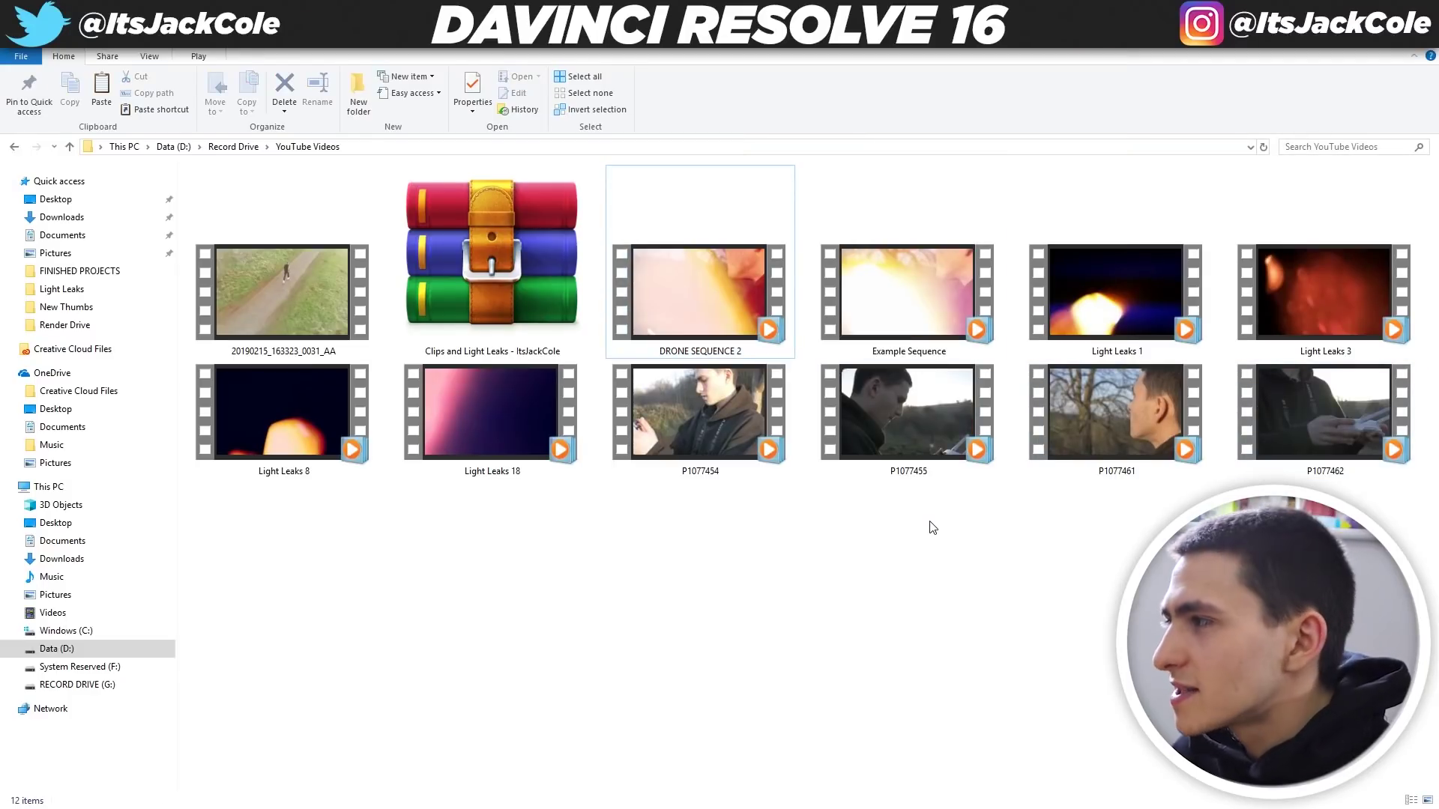